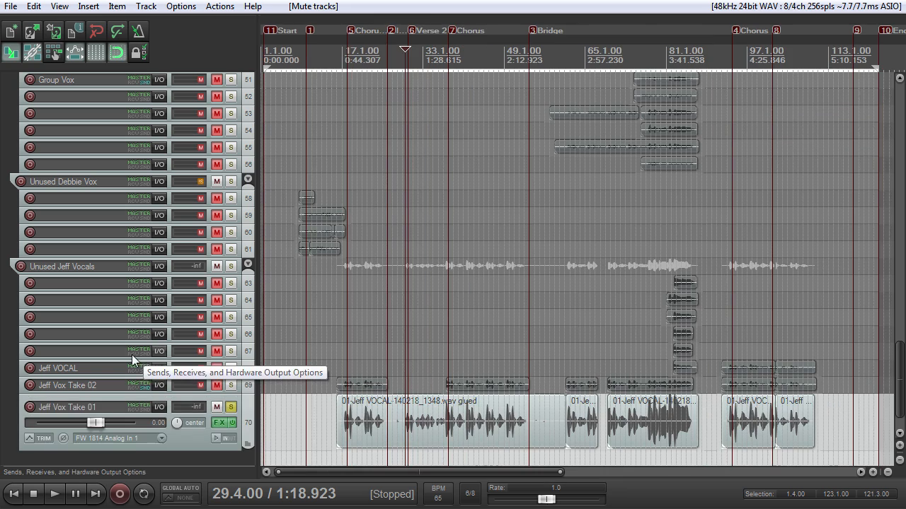
Step: Select track 70, the first vocal take with the glued vocal recording
left_click(190, 443)
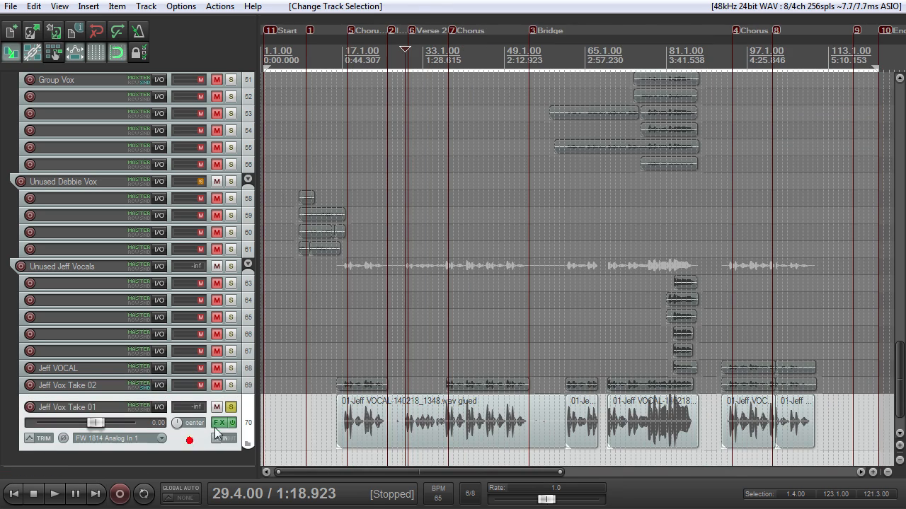
scroll(402, 405, "down", 2)
scroll(402, 405, "up", 3)
scroll(384, 401, "up", 4)
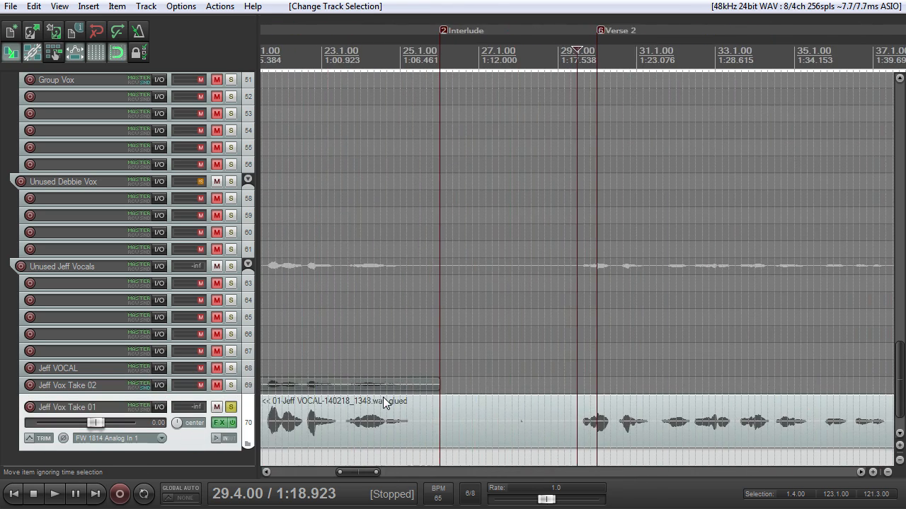
scroll(383, 401, "down", 3)
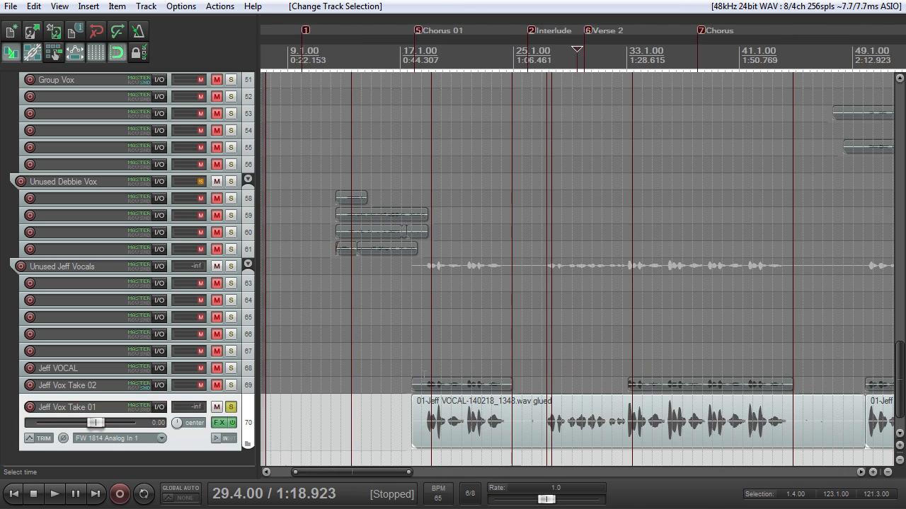
scroll(388, 362, "up", 2)
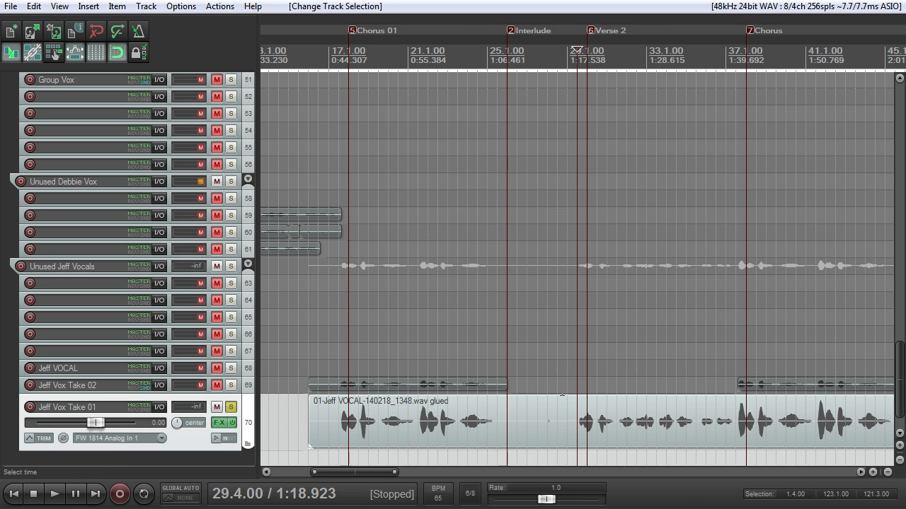
scroll(561, 361, "down", 3)
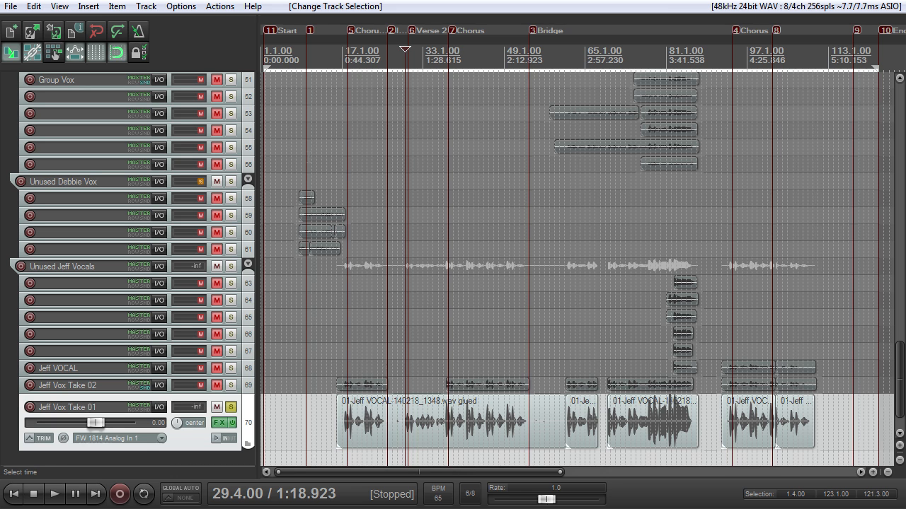
Step: Place the edit cursor at 17.1.00, just before the Chorus 01 marker
left_click_drag(899, 351, 831, 407)
scroll(495, 322, "up", 3)
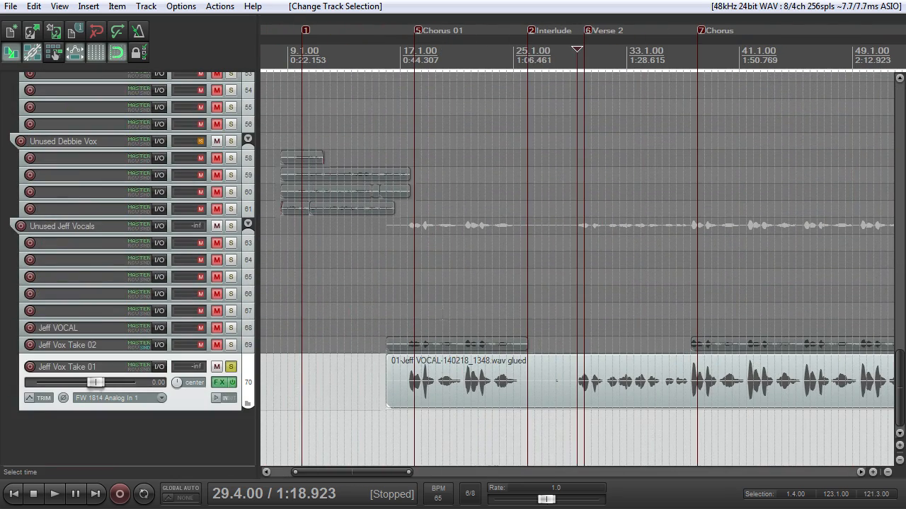
scroll(447, 322, "down", 3)
scroll(448, 322, "up", 4)
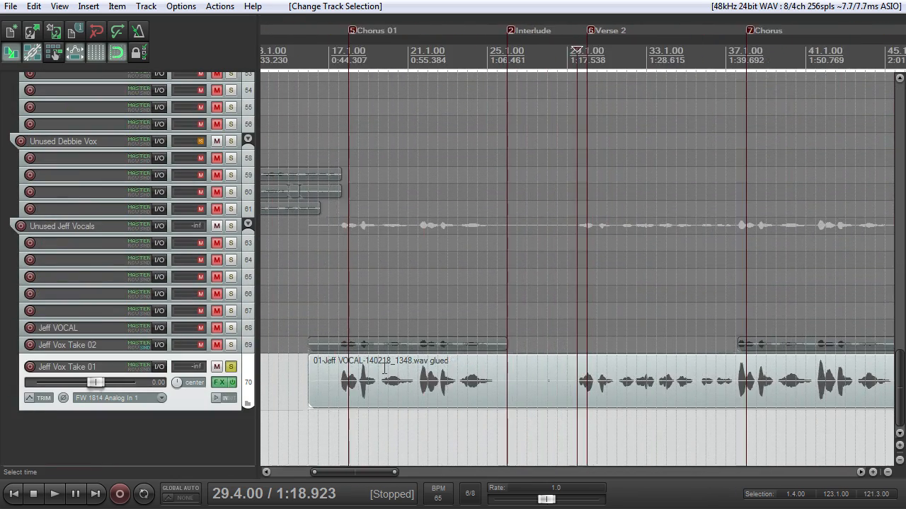
scroll(386, 365, "down", 1)
left_click(402, 64)
Step: Adjust the left edge of the first glued vocal item on track 70, ahead of the Chorus 01 marker
scroll(402, 65, "up", 2)
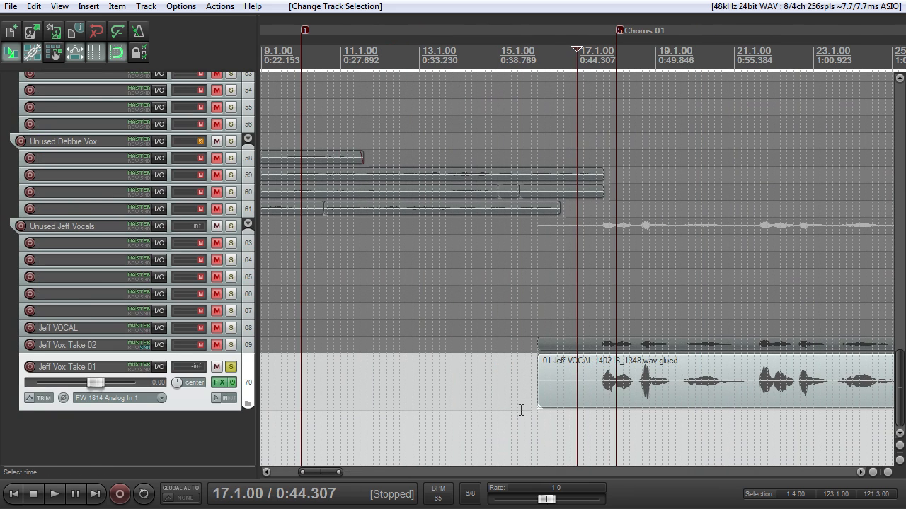
mouse_move(537, 397)
left_mouse_down()
mouse_move(569, 405)
mouse_move(525, 404)
mouse_move(540, 406)
left_mouse_up()
scroll(542, 403, "down", 1)
scroll(552, 431, "down", 1)
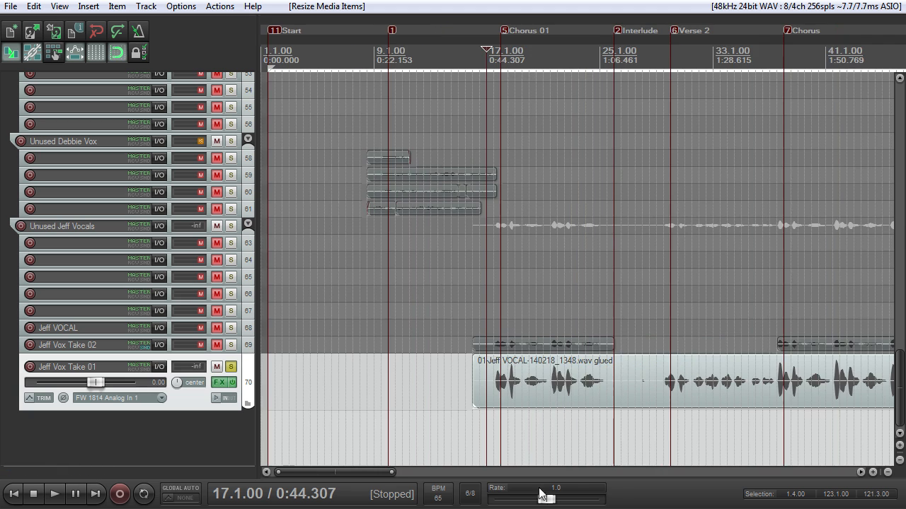
Step: Examine the vocal phrases and the quiet gaps between them on track 70, from Chorus 01 through Verse 2 to the Bridge
left_click_drag(369, 470, 403, 472)
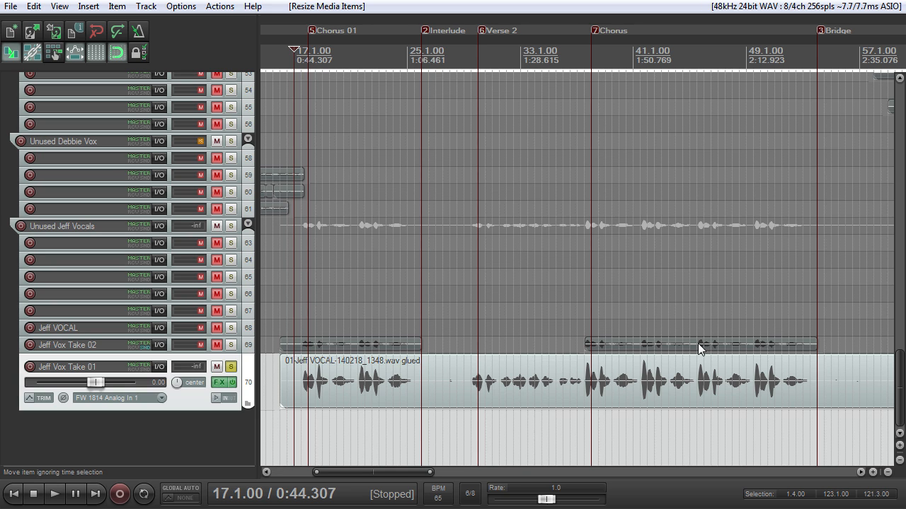
scroll(701, 348, "up", 3)
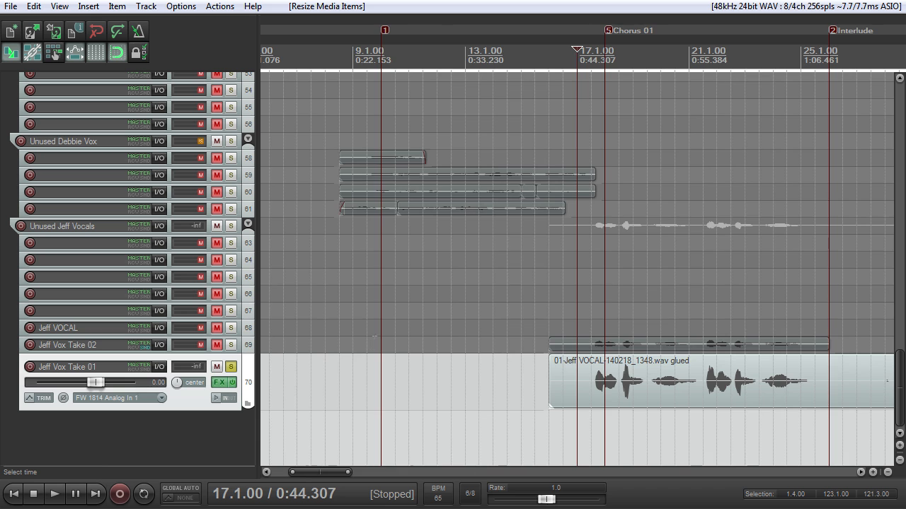
scroll(570, 343, "down", 3)
scroll(570, 342, "up", 6)
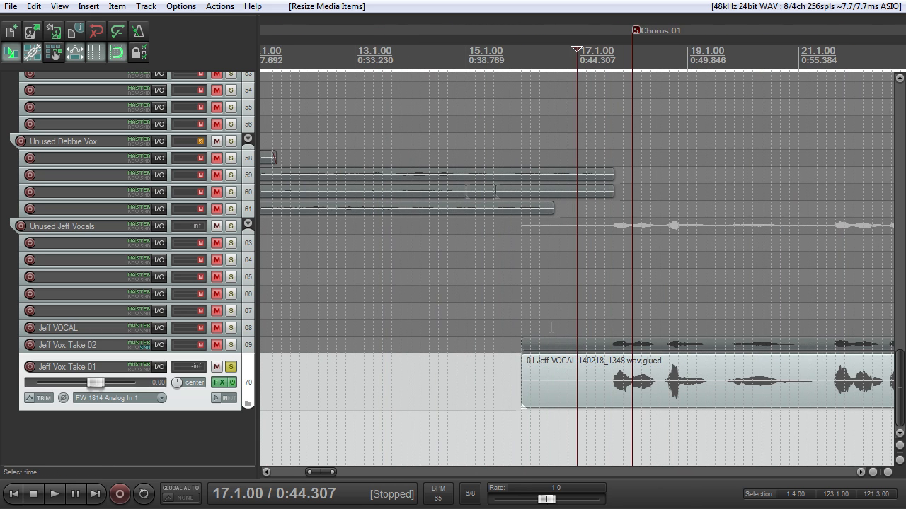
scroll(552, 326, "down", 3)
left_click_drag(340, 472, 365, 470)
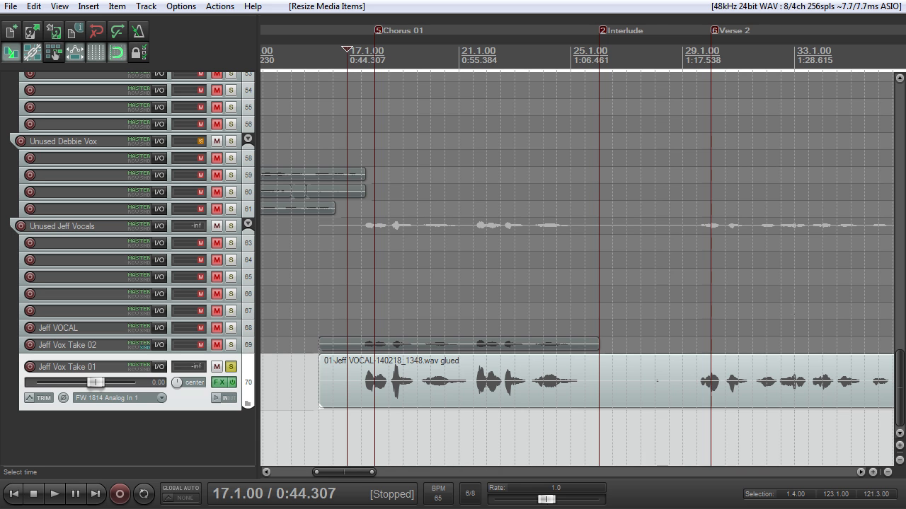
scroll(872, 322, "down", 2)
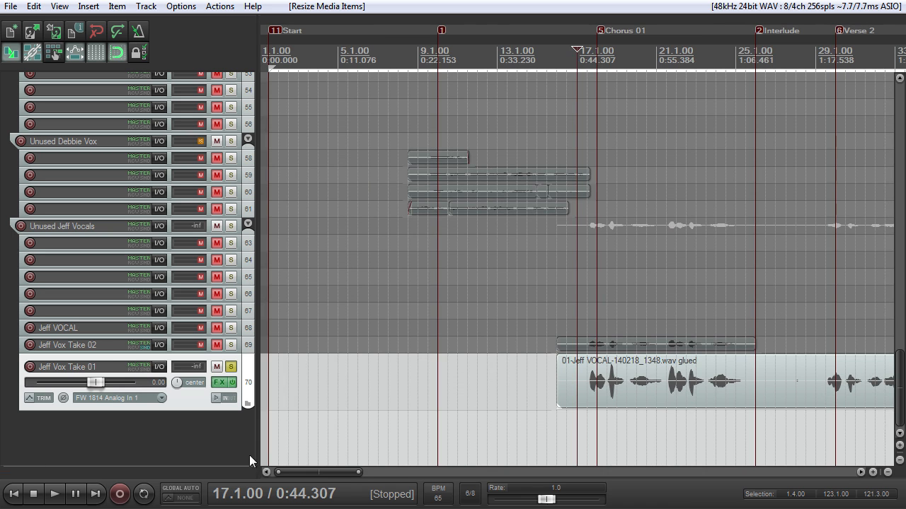
scroll(431, 391, "down", 2)
scroll(431, 391, "down", 1)
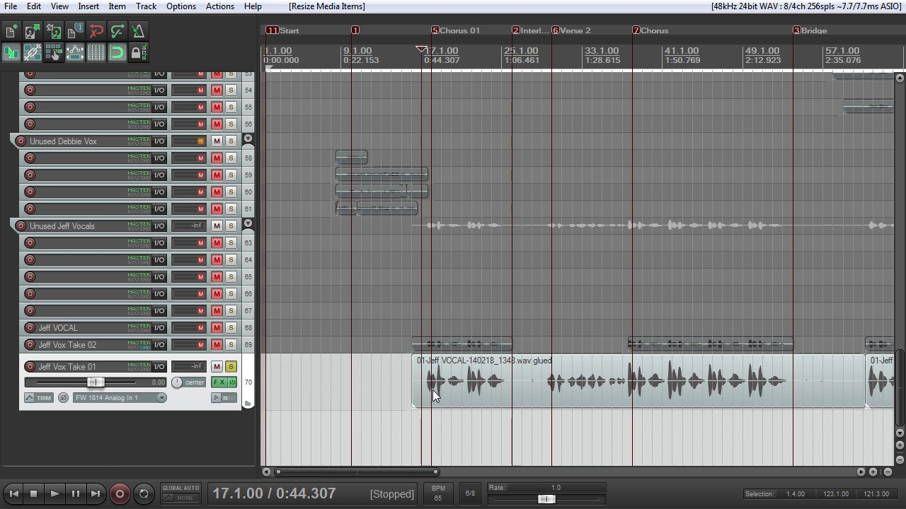
scroll(479, 422, "down", 2)
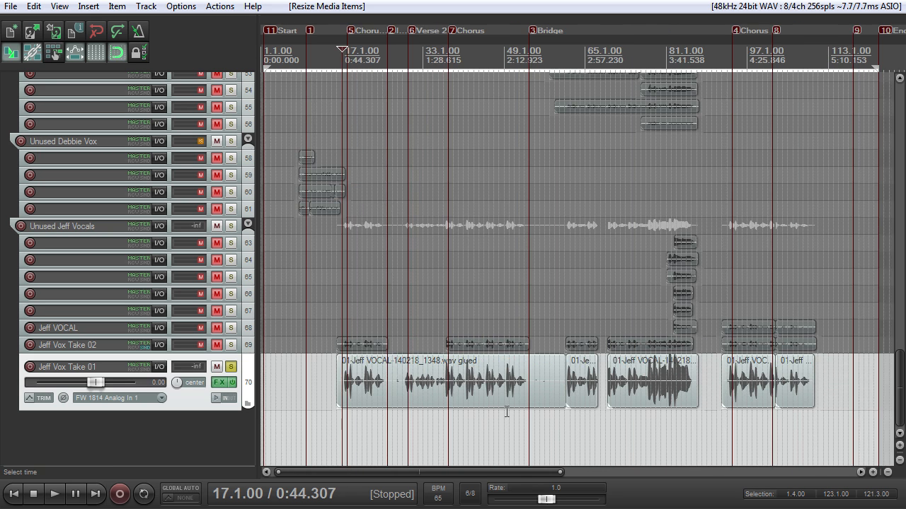
Step: Compare the continuous vocal item on track 70 with the separate vocal items on track 69 across the song sections
scroll(509, 403, "up", 4)
left_click_drag(327, 472, 364, 472)
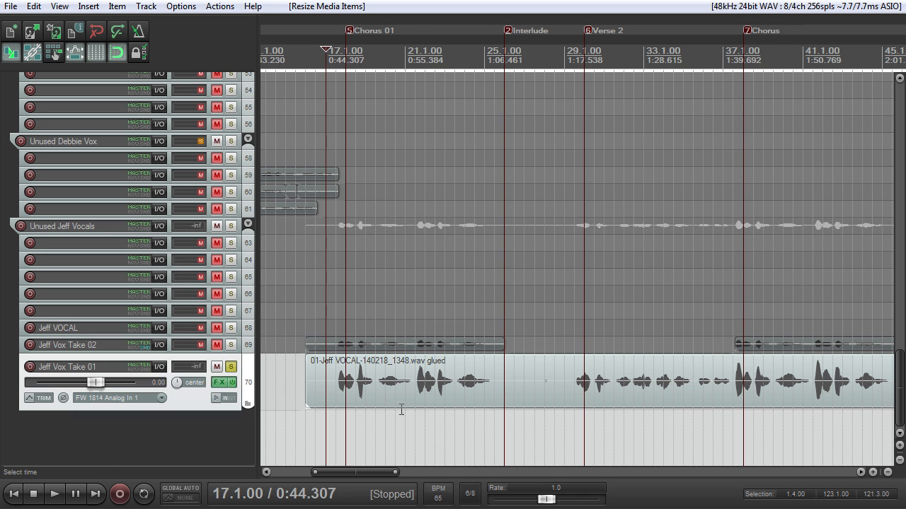
scroll(402, 411, "down", 2)
scroll(400, 413, "up", 2)
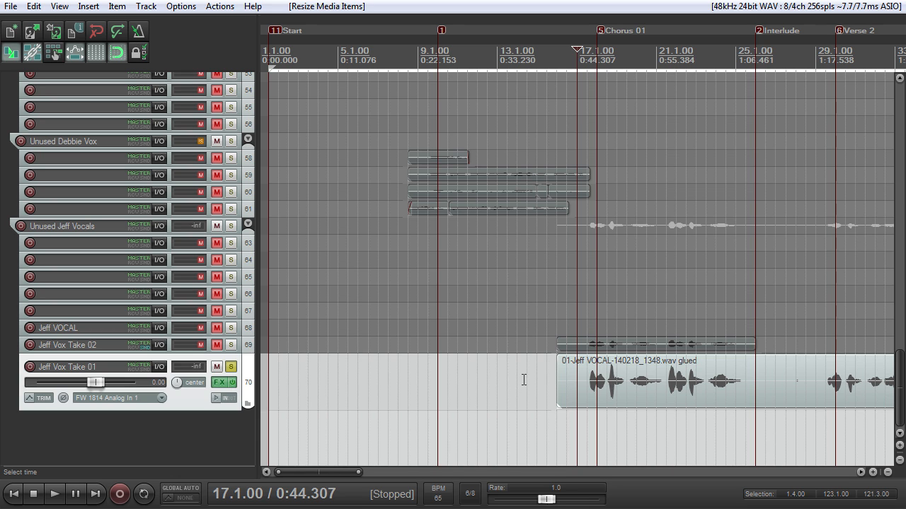
scroll(559, 391, "down", 2)
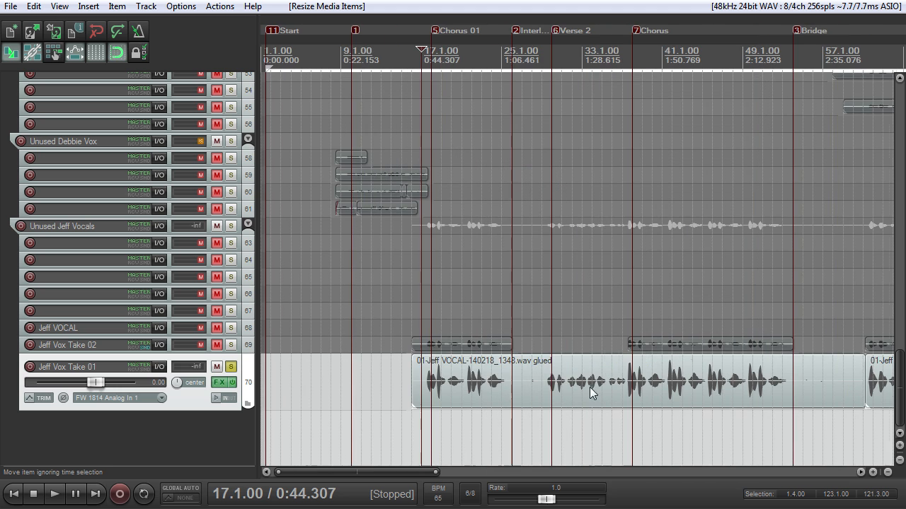
scroll(585, 391, "up", 2)
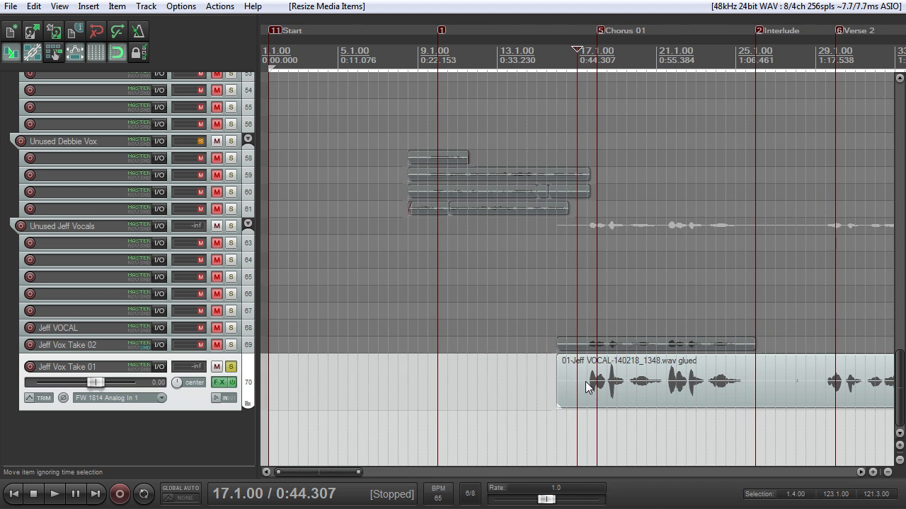
scroll(585, 387, "down", 3)
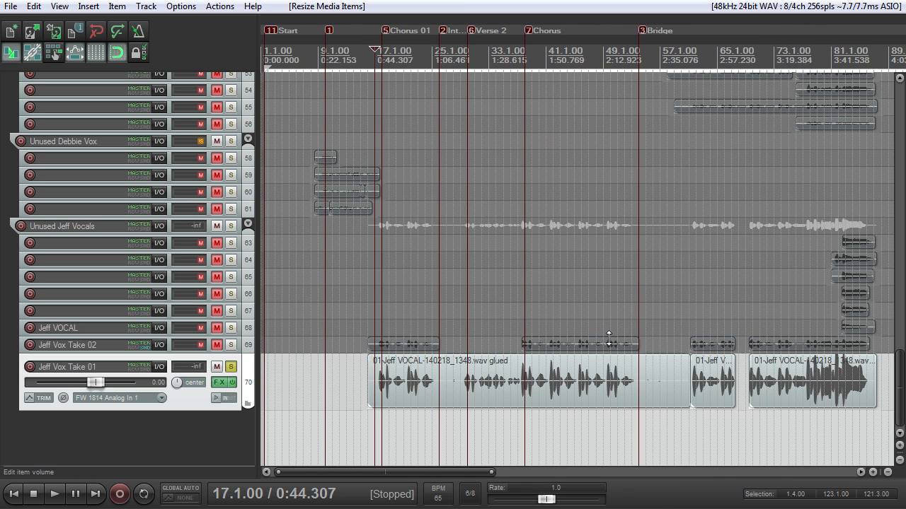
scroll(609, 339, "down", 2)
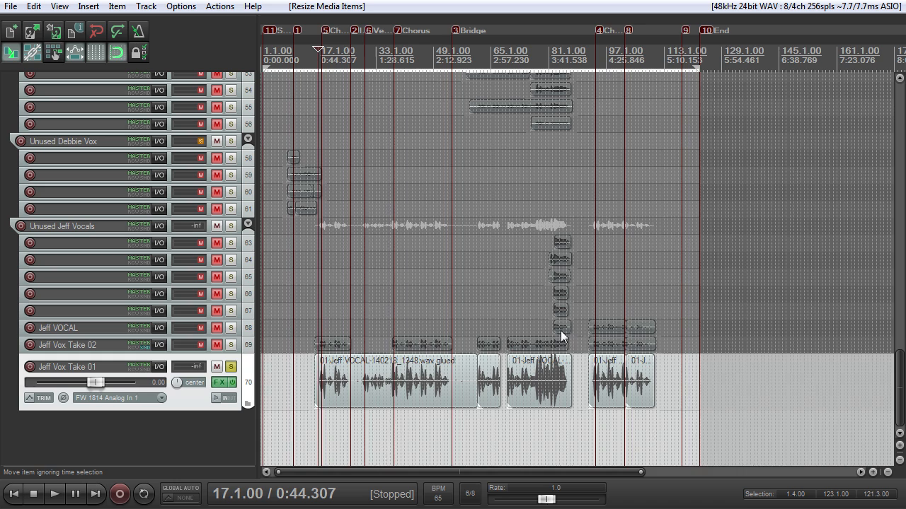
scroll(561, 328, "up", 3)
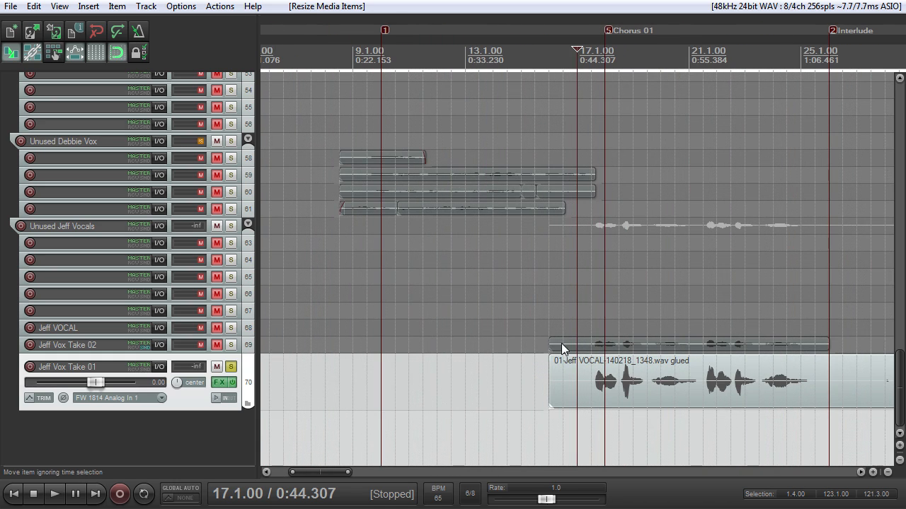
scroll(490, 356, "down", 1)
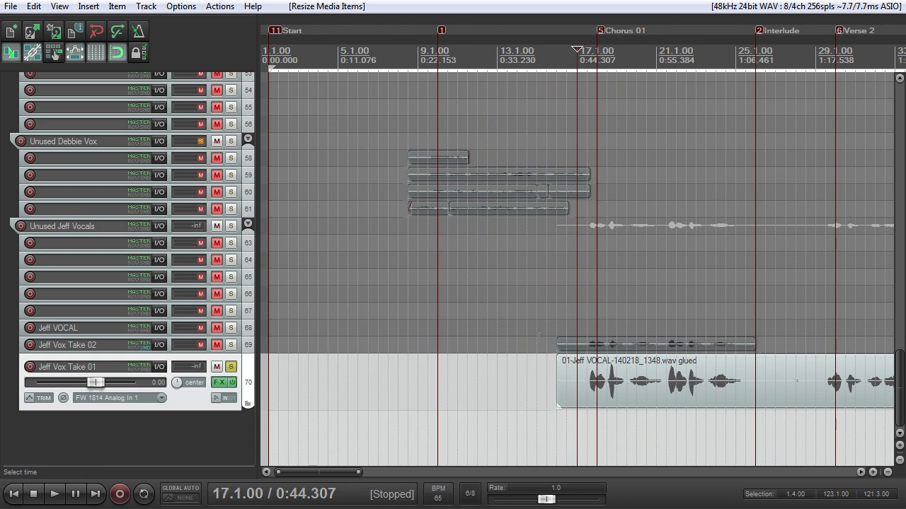
scroll(535, 367, "down", 1)
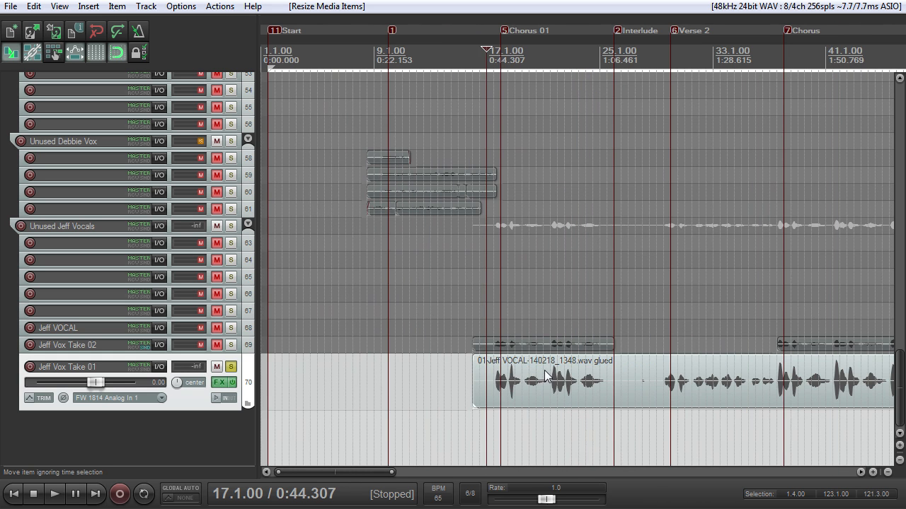
scroll(547, 376, "down", 1)
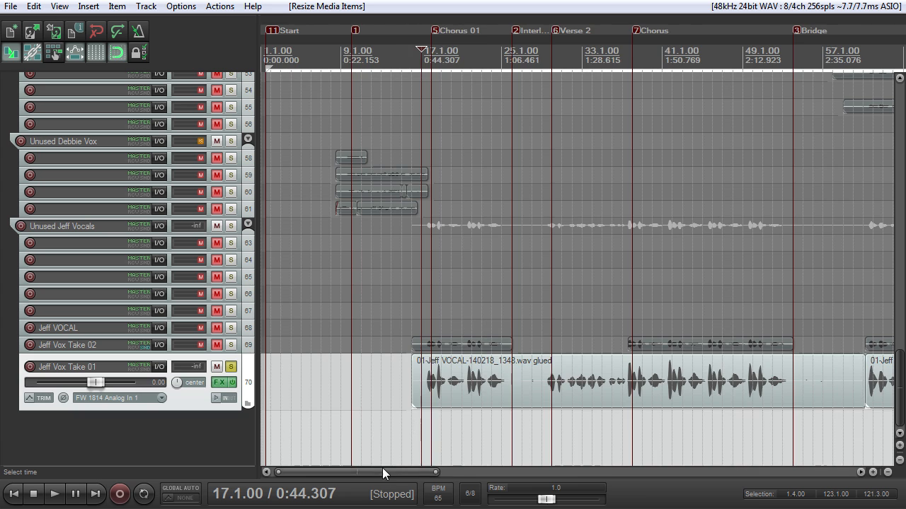
Step: Increase the height of track 70 to show its vocal waveform larger
left_click_drag(383, 468, 415, 472)
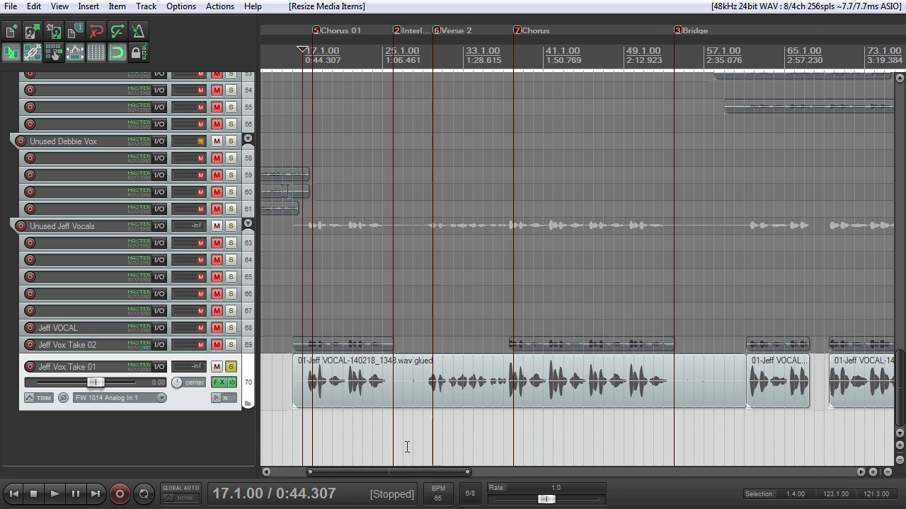
scroll(376, 387, "up", 4)
scroll(378, 387, "down", 2)
scroll(453, 378, "up", 1)
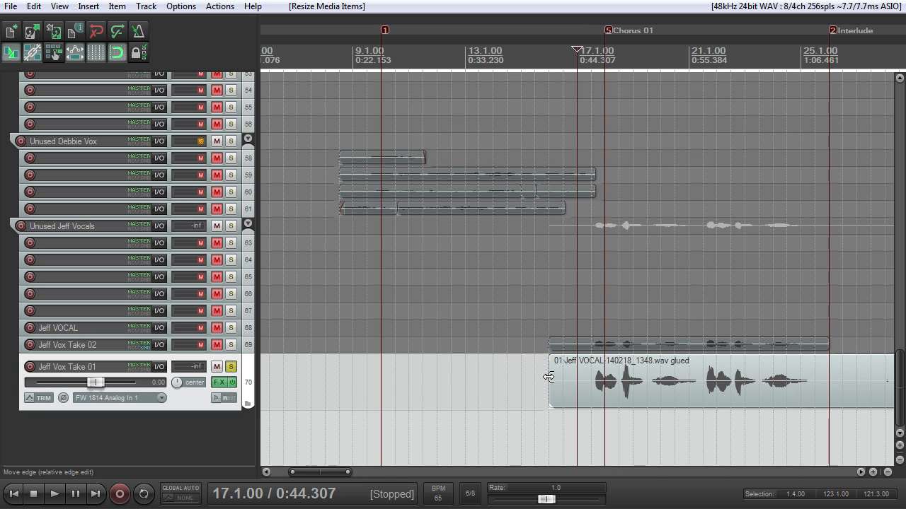
scroll(366, 412, "down", 2)
scroll(366, 413, "up", 2)
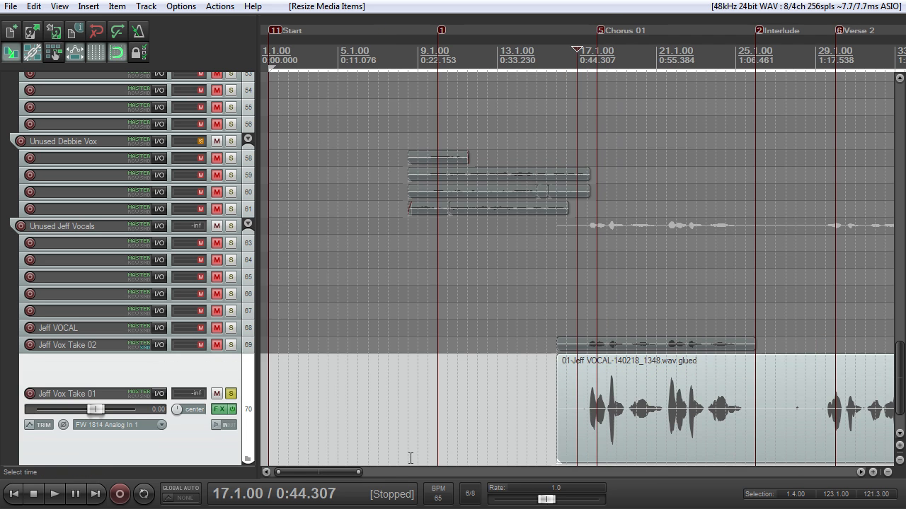
left_click_drag(321, 476, 330, 476)
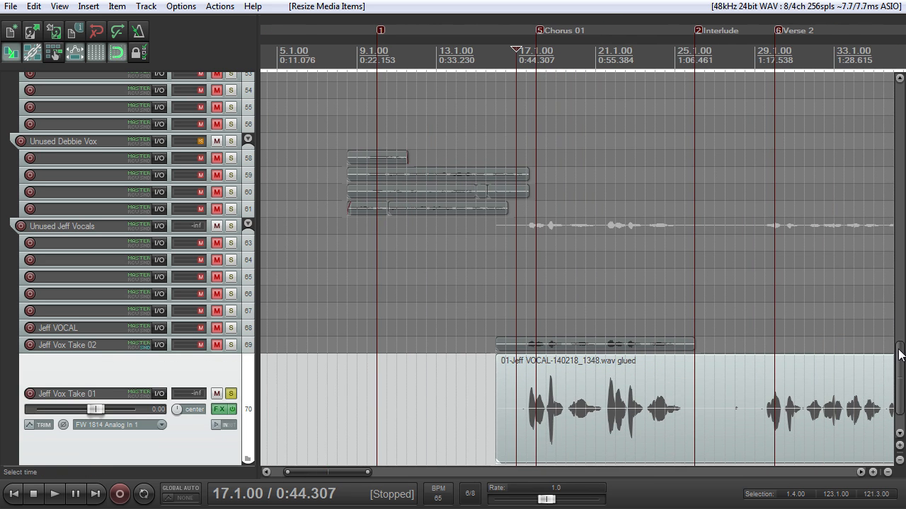
left_click_drag(898, 351, 900, 362)
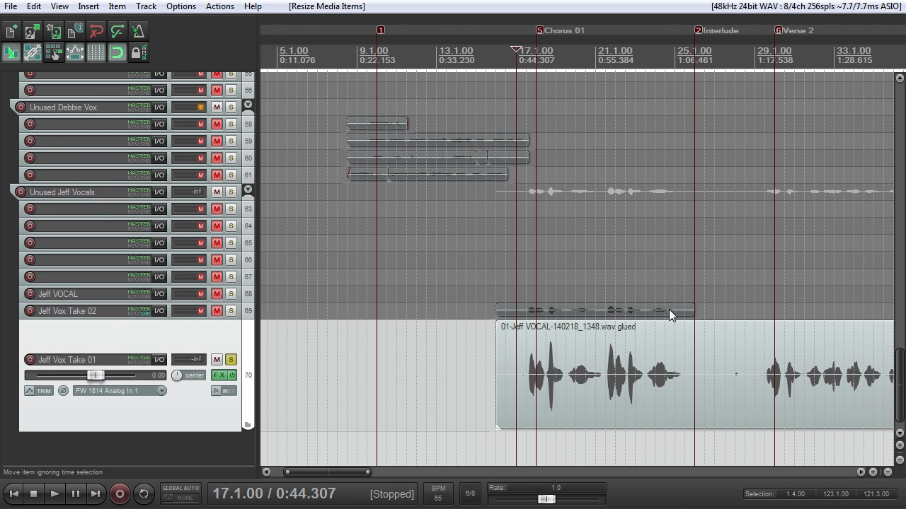
scroll(668, 309, "up", 2)
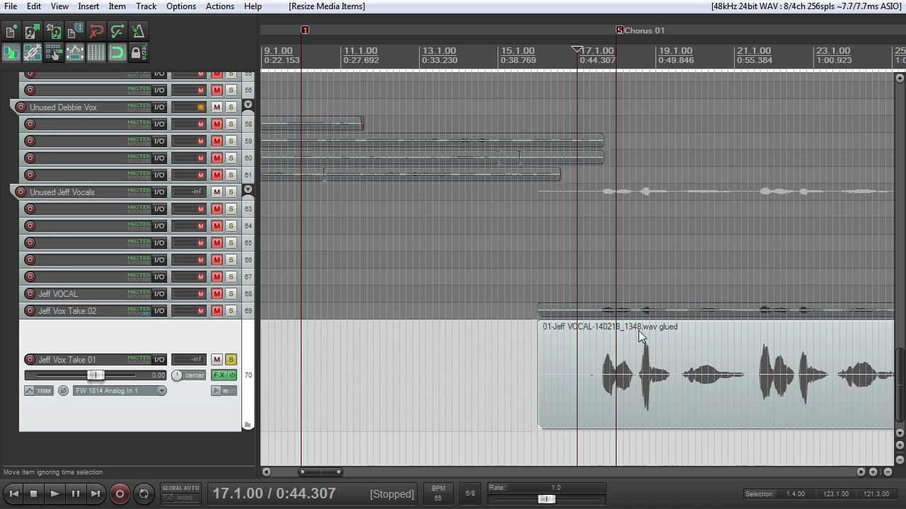
scroll(558, 367, "down", 3)
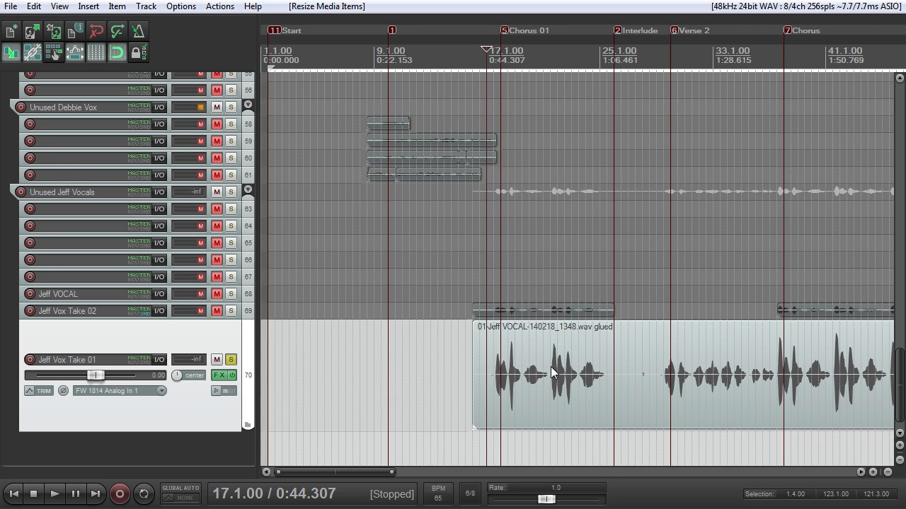
scroll(514, 313, "up", 1)
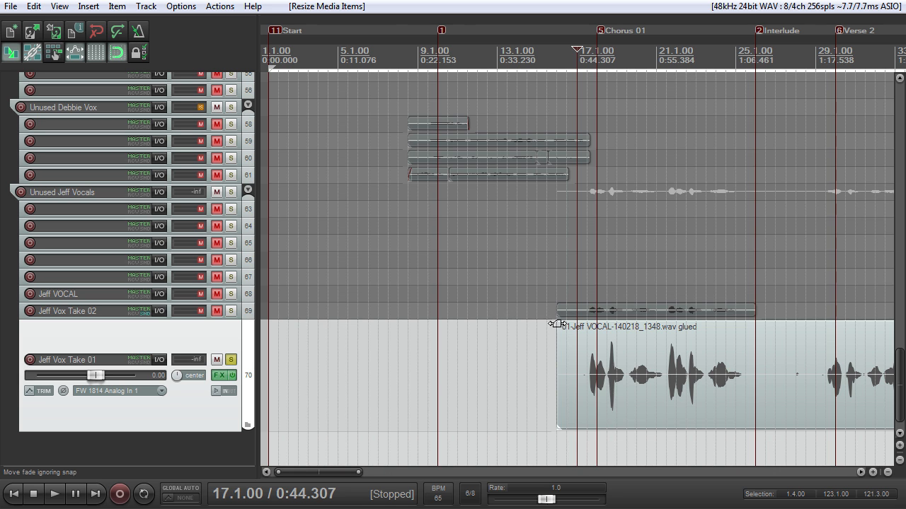
scroll(758, 413, "down", 1)
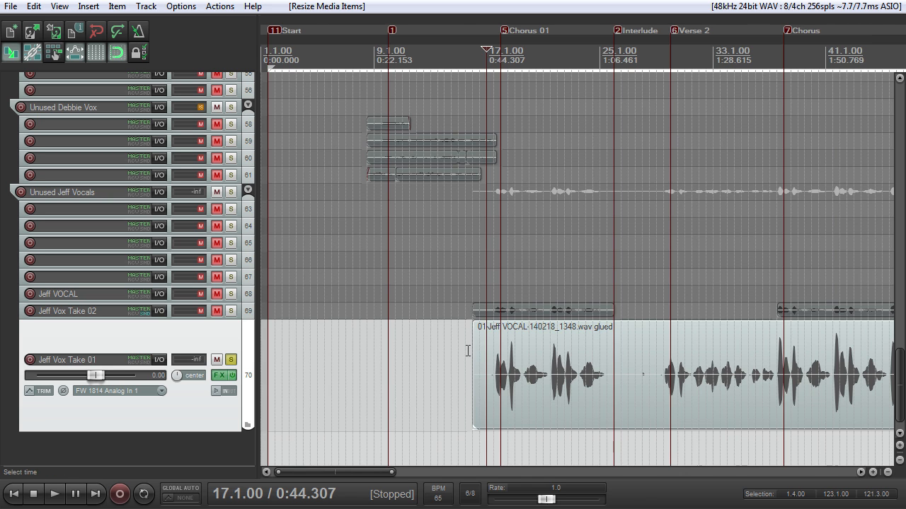
scroll(485, 347, "up", 3)
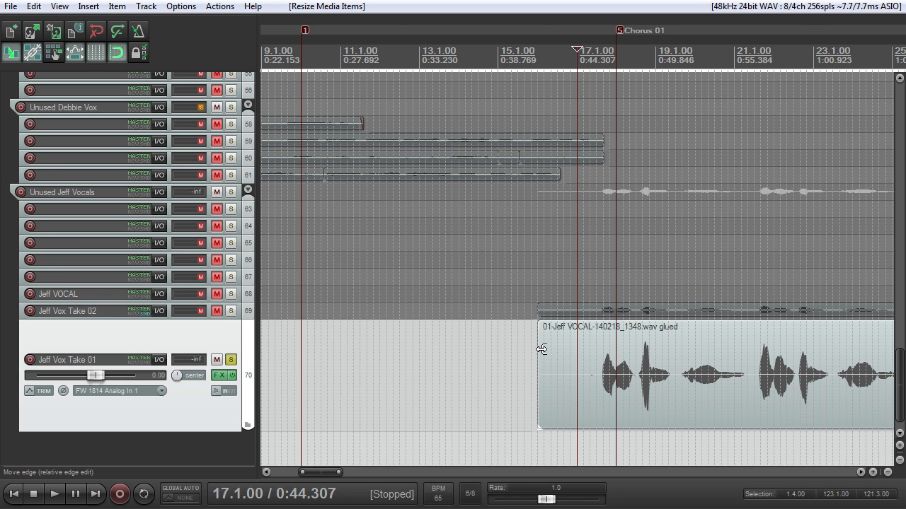
scroll(517, 354, "down", 3)
scroll(545, 375, "up", 2)
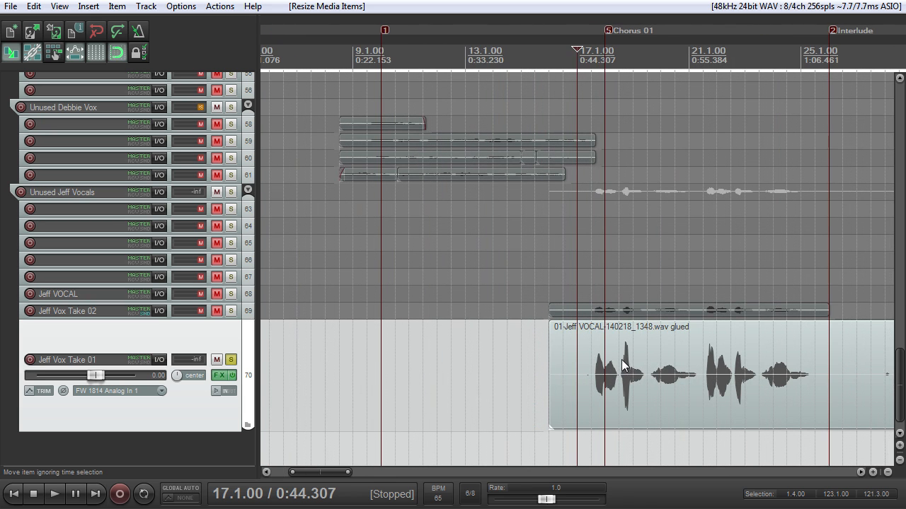
scroll(623, 347, "down", 2)
scroll(623, 347, "up", 1)
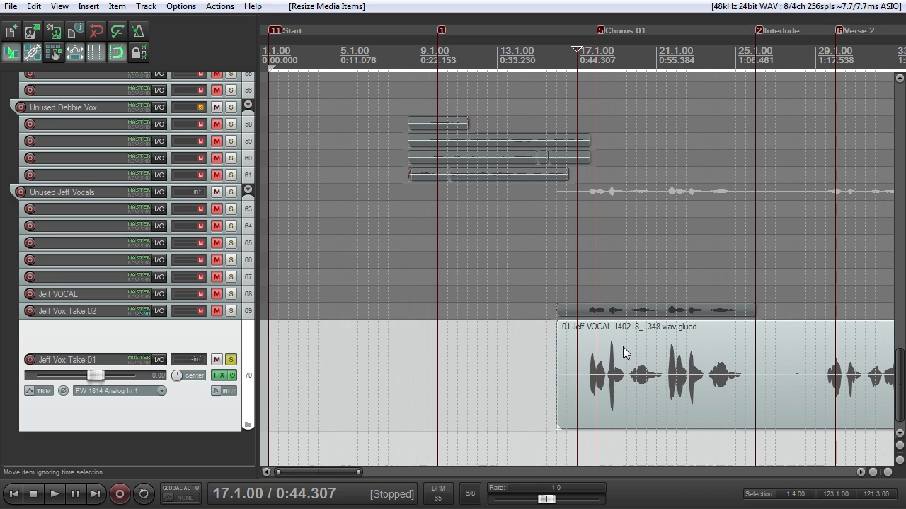
Step: Try a slightly taller height for track 69, directly above the enlarged vocal track
left_click_drag(754, 311, 750, 312)
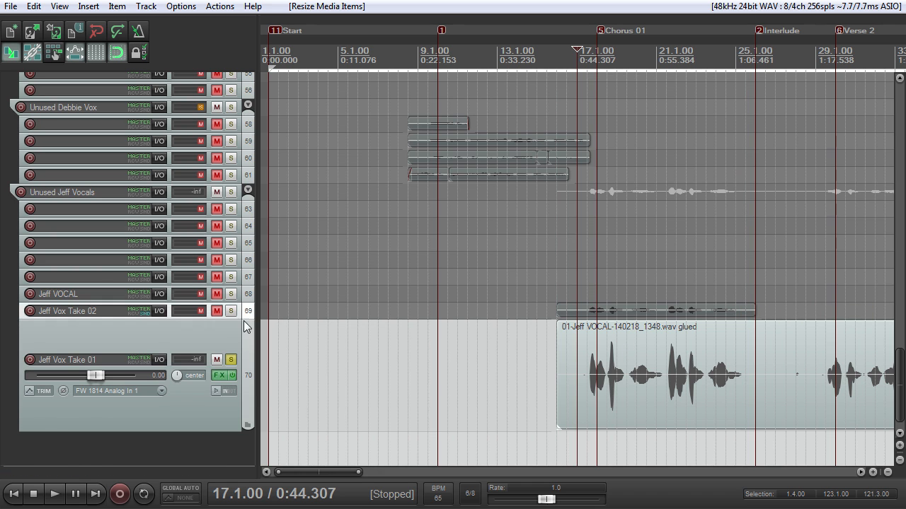
mouse_move(242, 320)
left_mouse_down()
mouse_move(243, 363)
mouse_move(242, 329)
left_mouse_up()
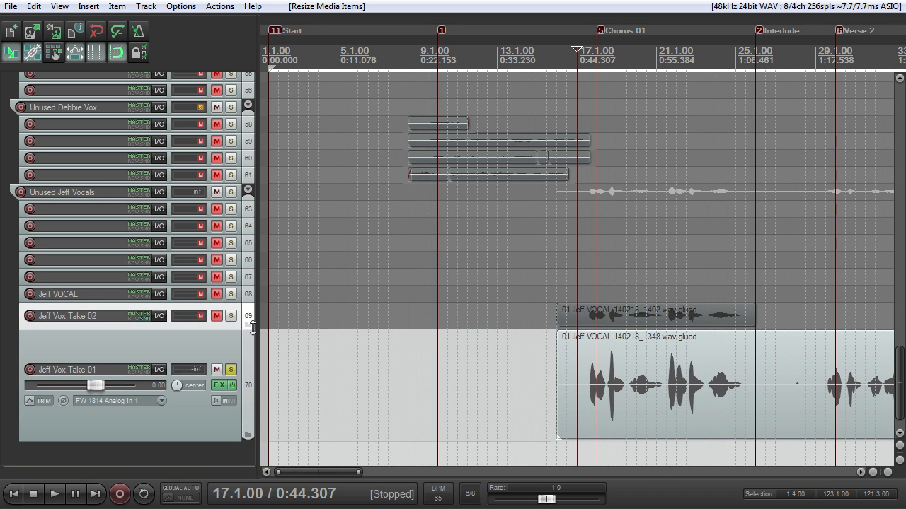
scroll(619, 322, "down", 2)
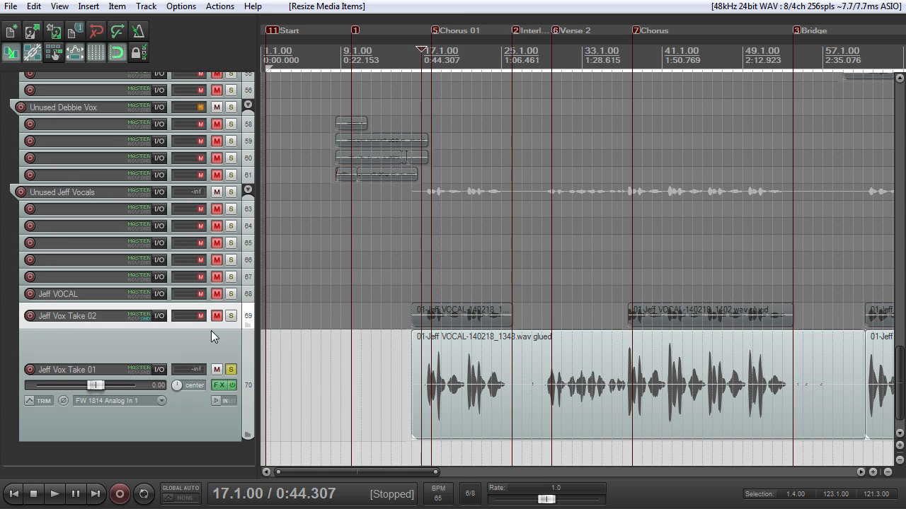
left_click_drag(214, 330, 214, 320)
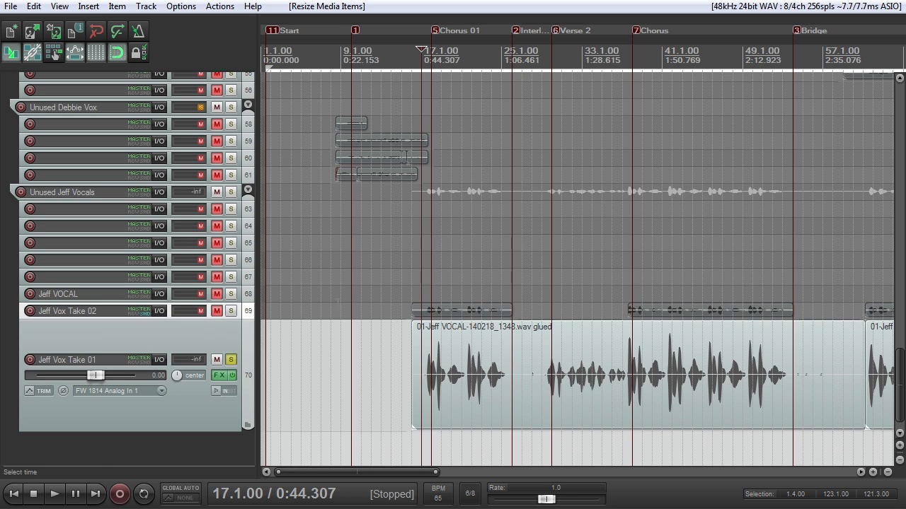
Step: Examine the first glued vocal item on track 70 against the shorter item above it, around Chorus 01 and the Interlude
scroll(329, 326, "down", 4)
scroll(329, 326, "up", 8)
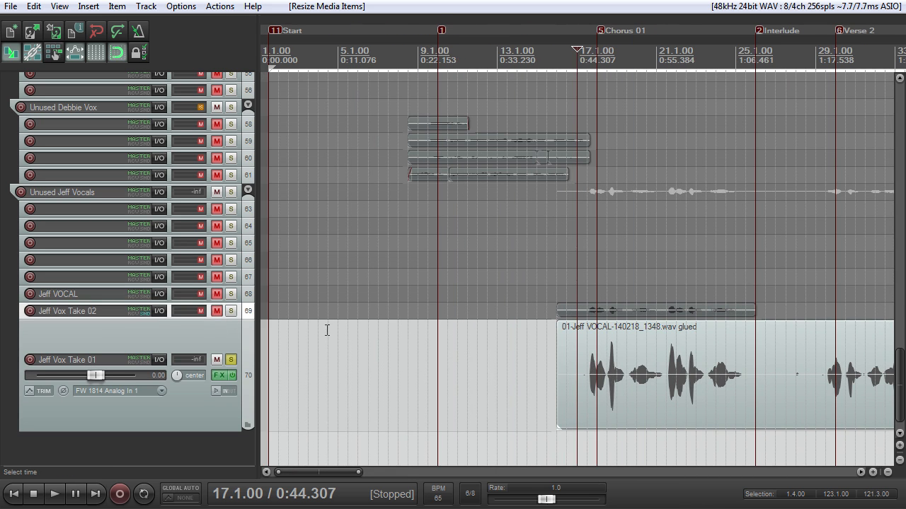
scroll(495, 336, "down", 2)
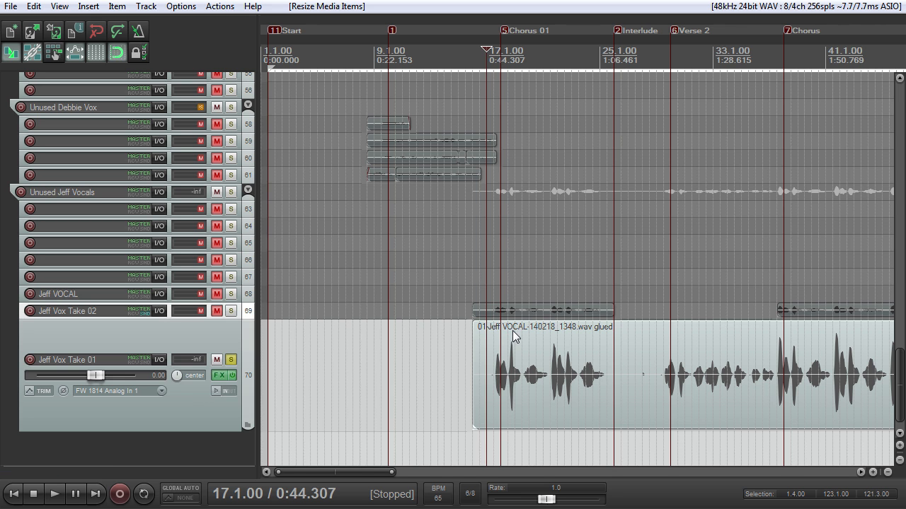
scroll(502, 331, "down", 4)
scroll(513, 364, "up", 3)
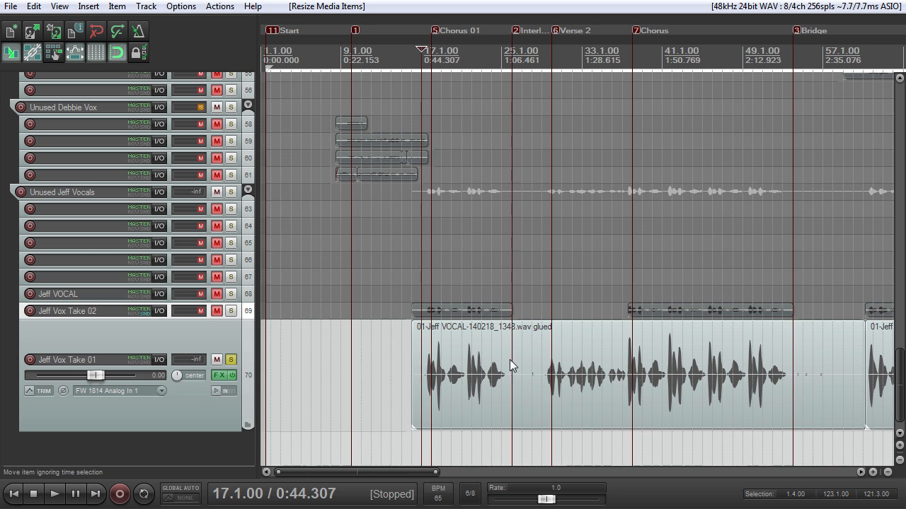
scroll(509, 364, "up", 3)
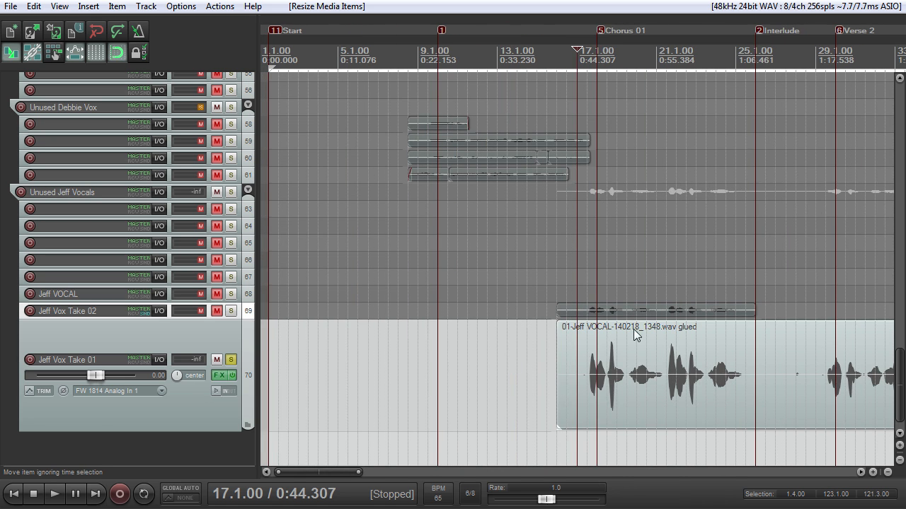
scroll(626, 333, "up", 2)
scroll(611, 331, "down", 2)
Step: Move the edit cursor to the Interlude marker and inspect the vocal and the quiet gap around it on track 70
key("2")
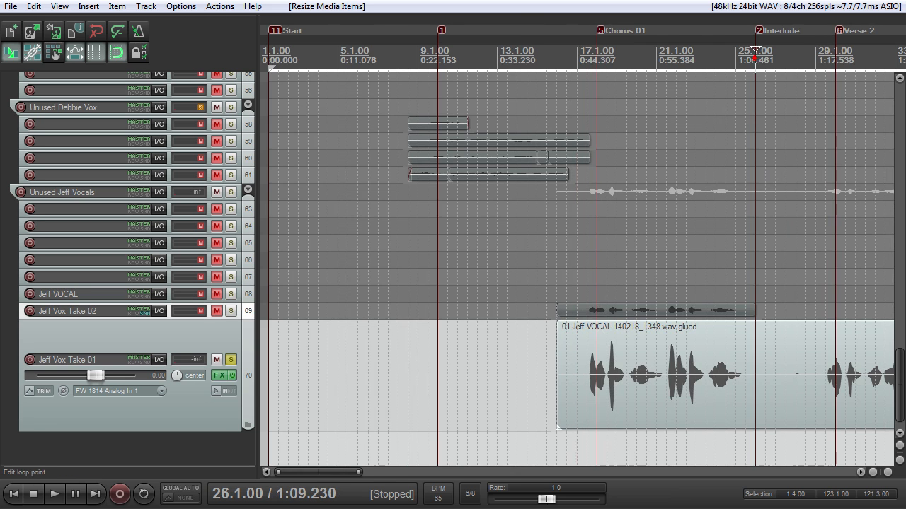
scroll(593, 337, "up", 3)
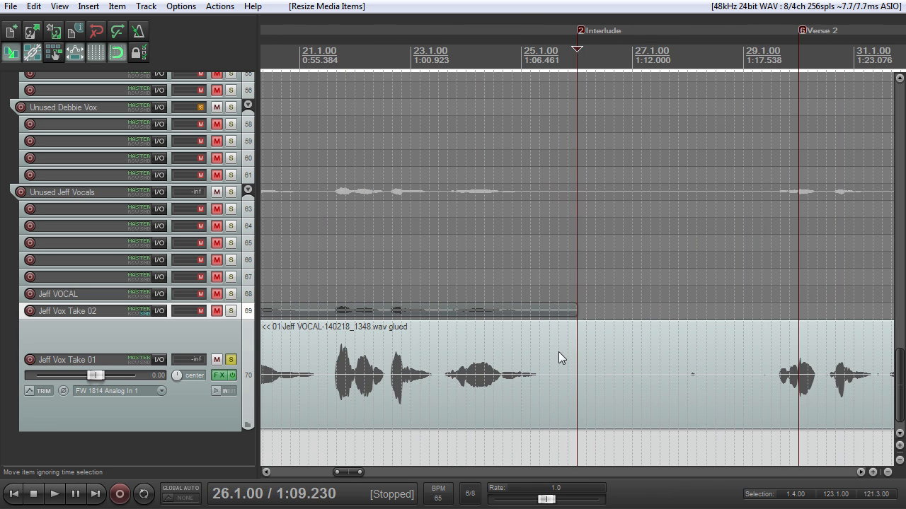
scroll(560, 351, "down", 2)
scroll(530, 353, "down", 2)
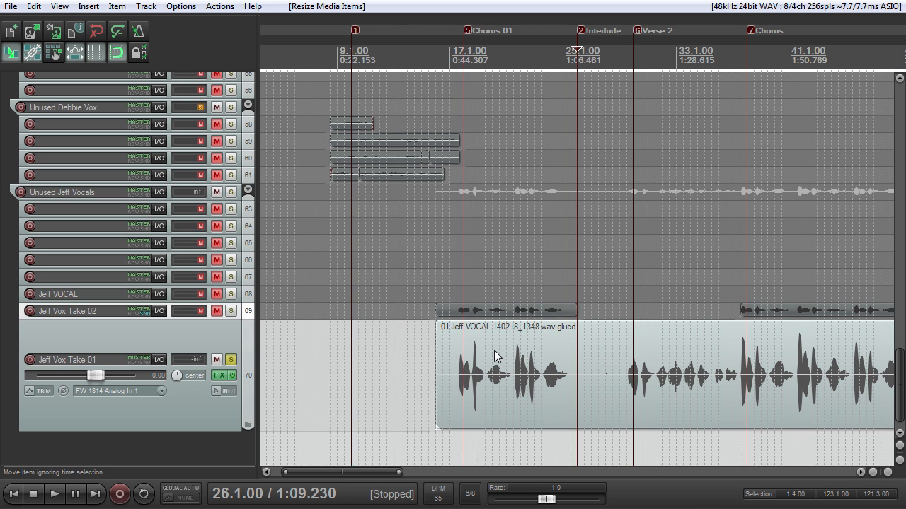
scroll(495, 352, "down", 4)
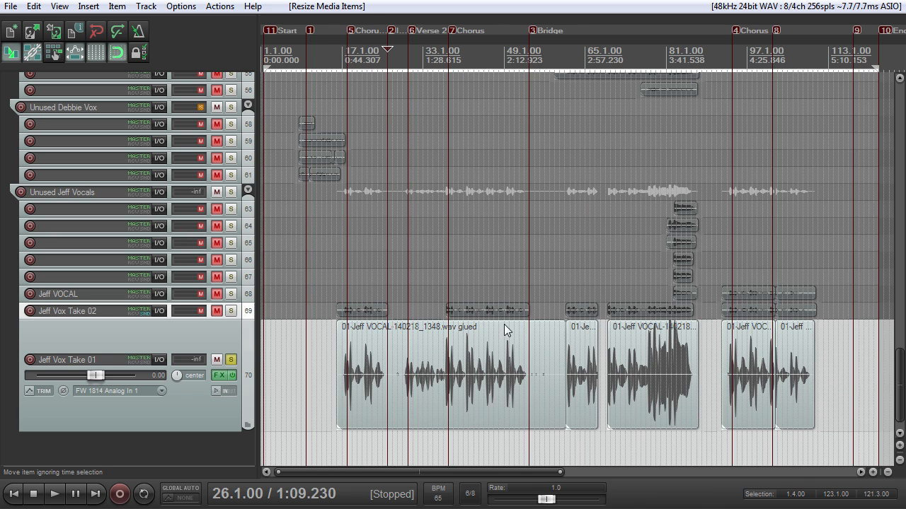
scroll(461, 373, "up", 4)
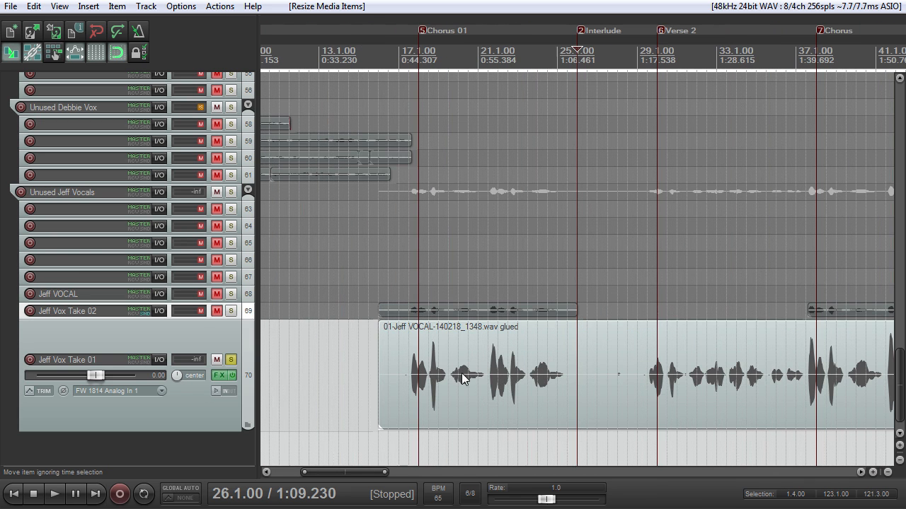
Step: Select track 70 and review its vocal phrases and gaps from Chorus 01 through Verse 2 to the Bridge
left_click(215, 351)
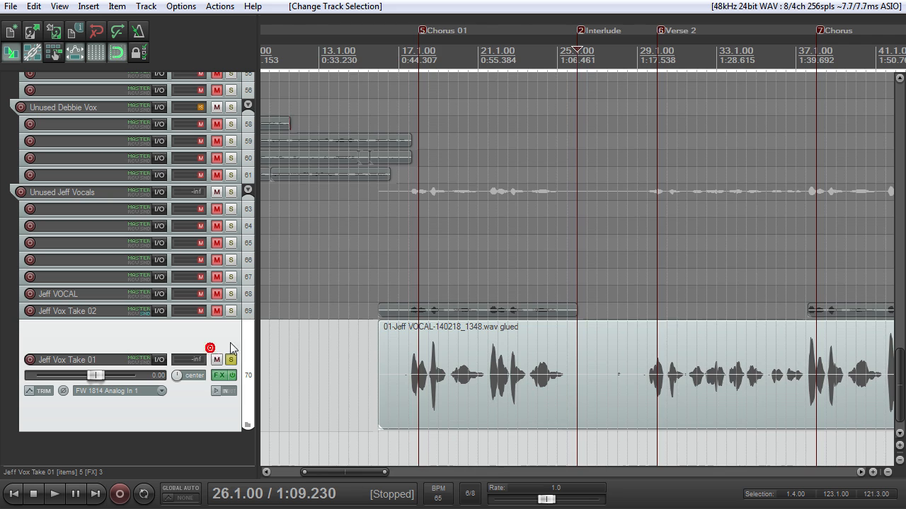
scroll(421, 352, "down", 3)
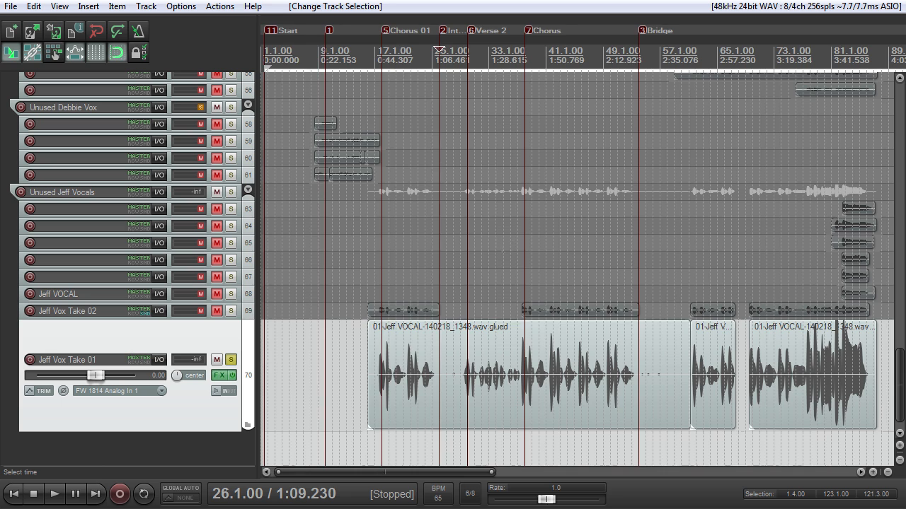
scroll(451, 360, "up", 5)
scroll(450, 361, "down", 3)
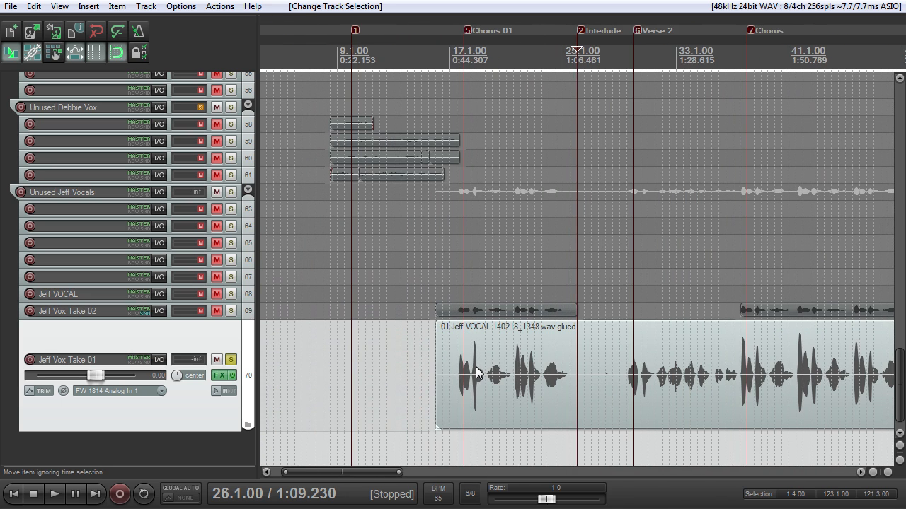
scroll(472, 366, "up", 3)
scroll(472, 364, "down", 1)
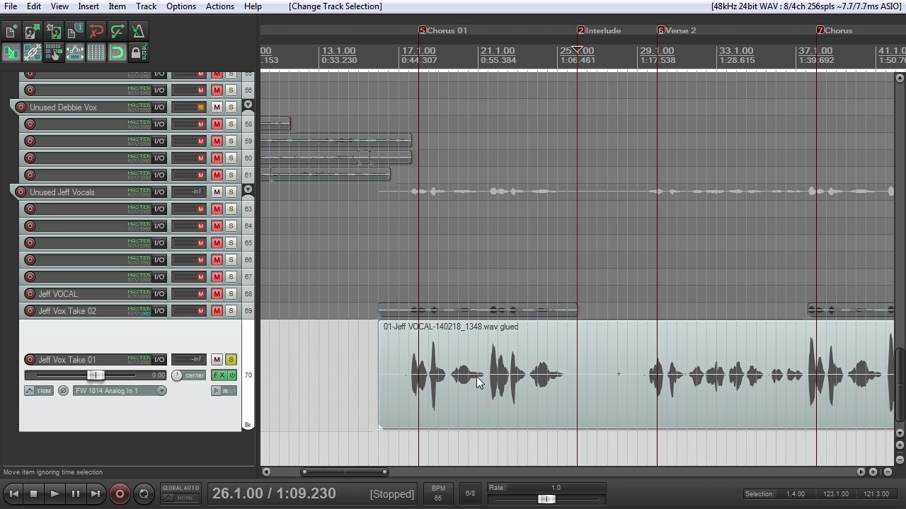
scroll(471, 366, "down", 4)
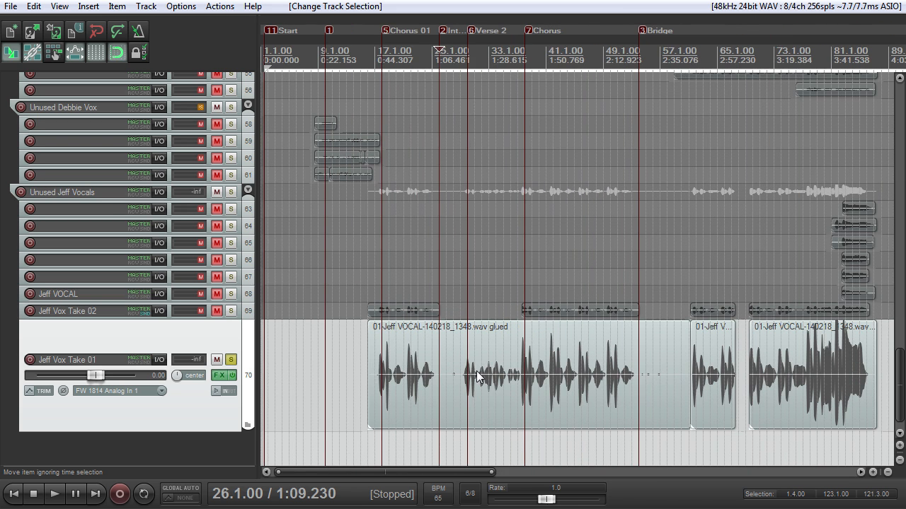
scroll(508, 385, "up", 4)
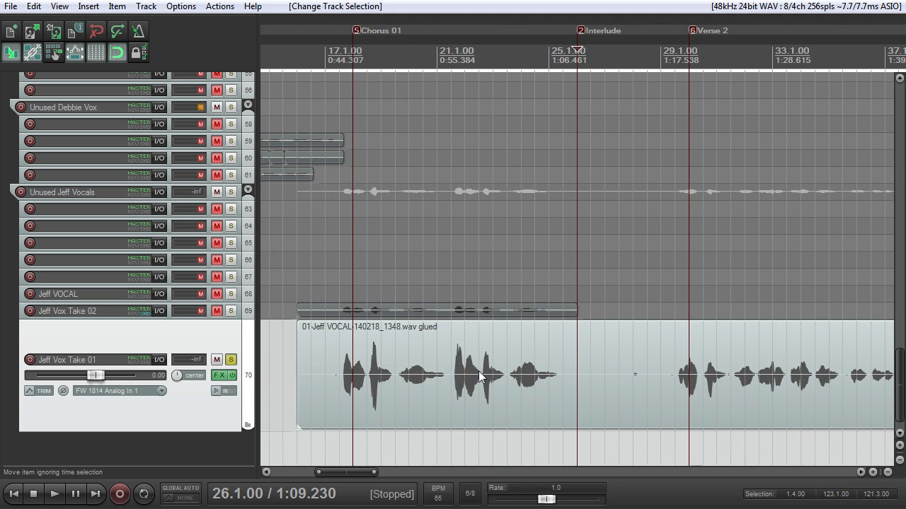
scroll(482, 373, "up", 2)
scroll(484, 371, "down", 6)
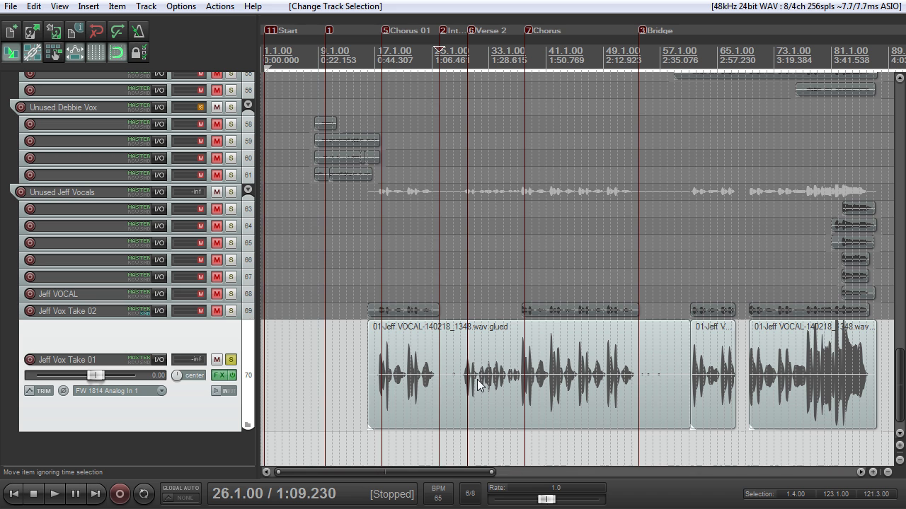
Step: Play the track 70 vocal from 17.1.00 through the first chorus and stop playback shortly before the Interlude marker
left_click(366, 67)
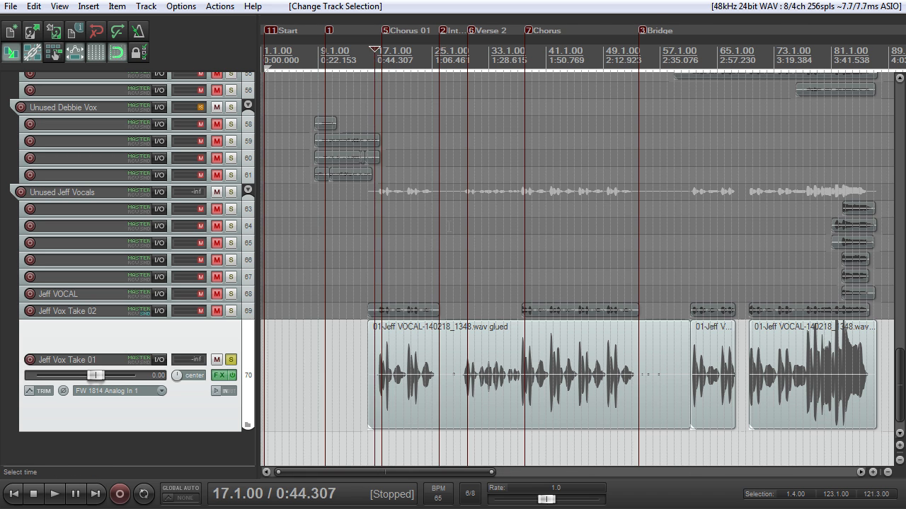
scroll(448, 234, "up", 3)
key("space")
scroll(448, 230, "up", 4)
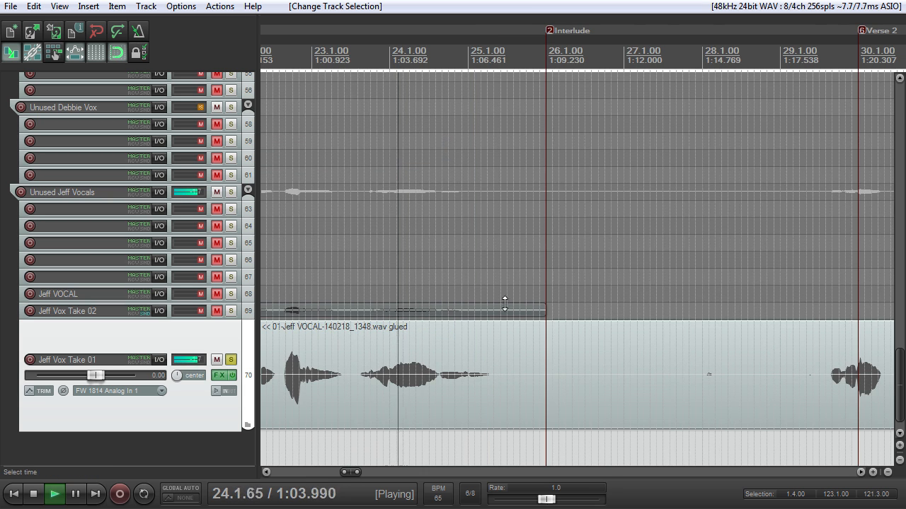
scroll(503, 300, "down", 2)
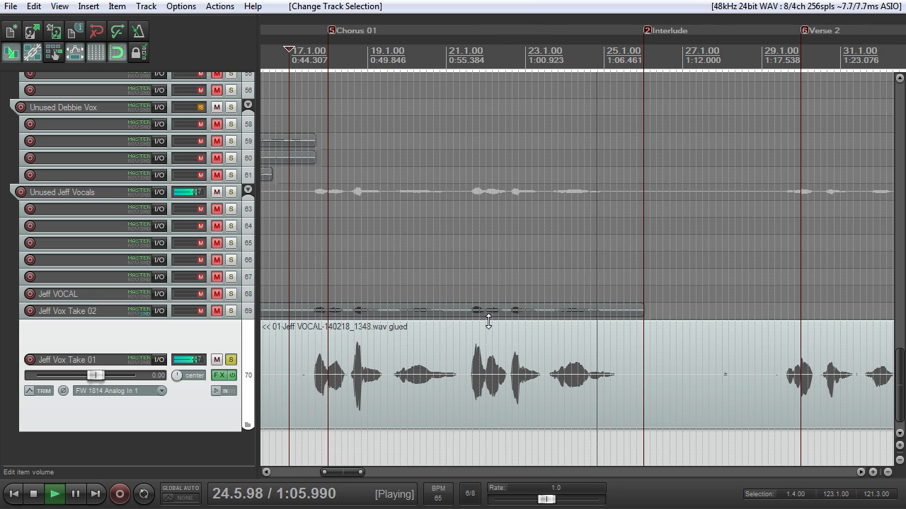
key("space")
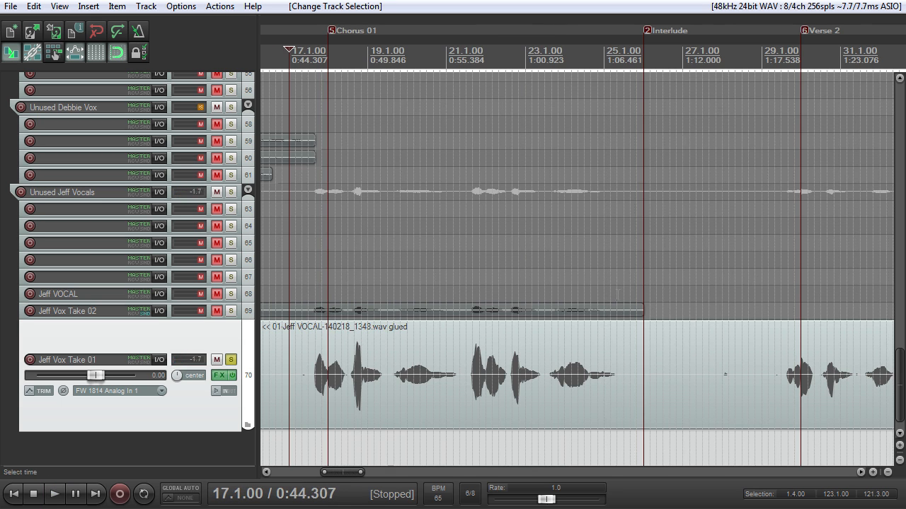
Step: Try trimming the left edge of the first glued vocal item on track 70, ahead of Chorus 01
scroll(591, 311, "left", 3)
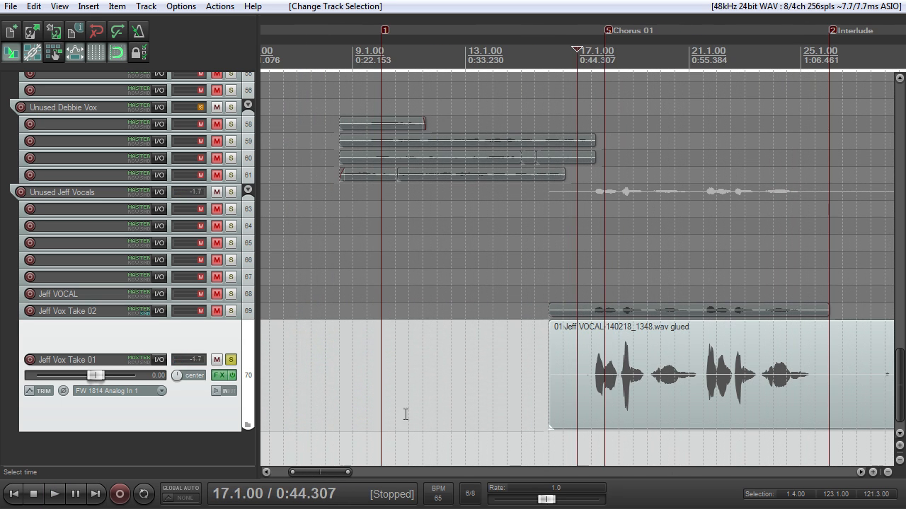
left_click_drag(318, 470, 351, 465)
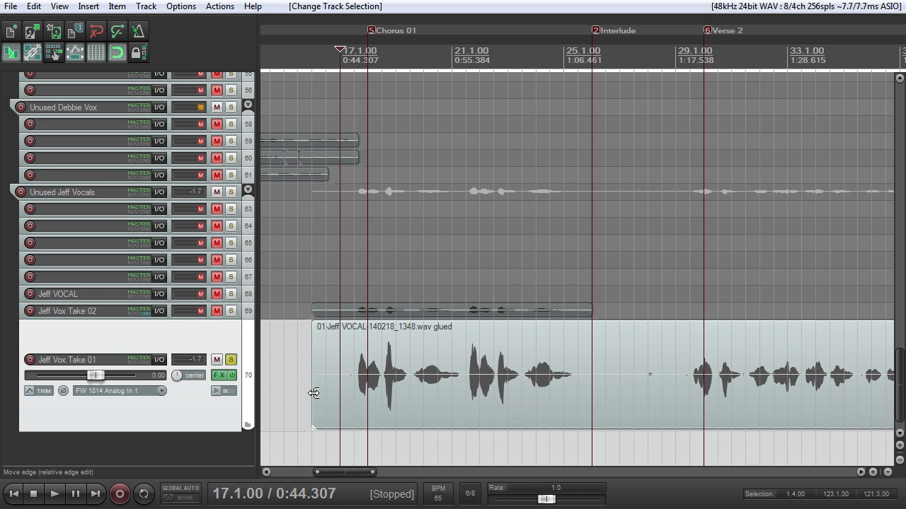
scroll(367, 397, "up", 1)
mouse_move(326, 474)
left_mouse_down()
mouse_move(356, 474)
mouse_move(341, 474)
left_mouse_up()
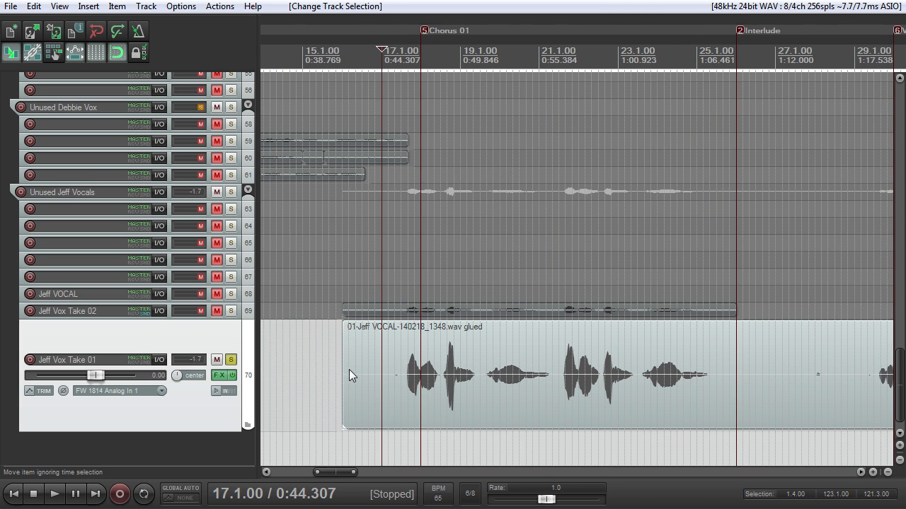
left_click_drag(345, 368, 352, 368)
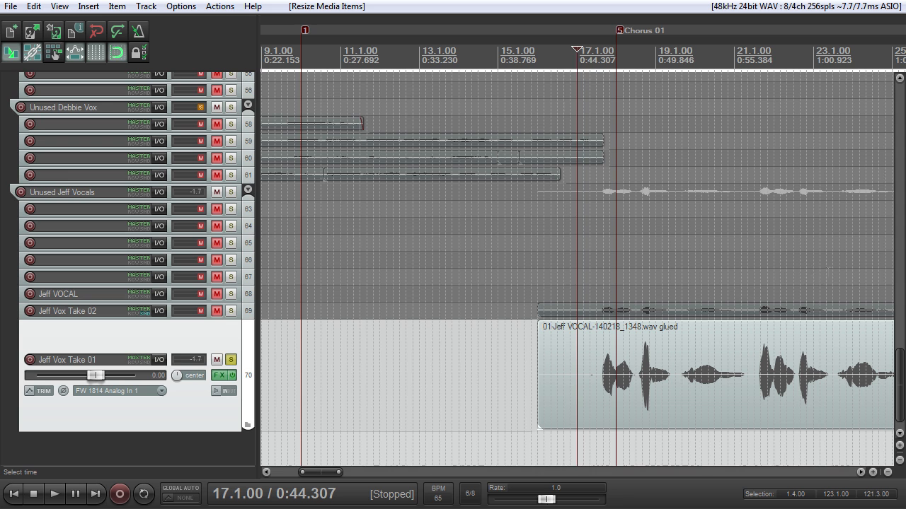
left_click_drag(900, 371, 900, 375)
left_click_drag(326, 473, 346, 473)
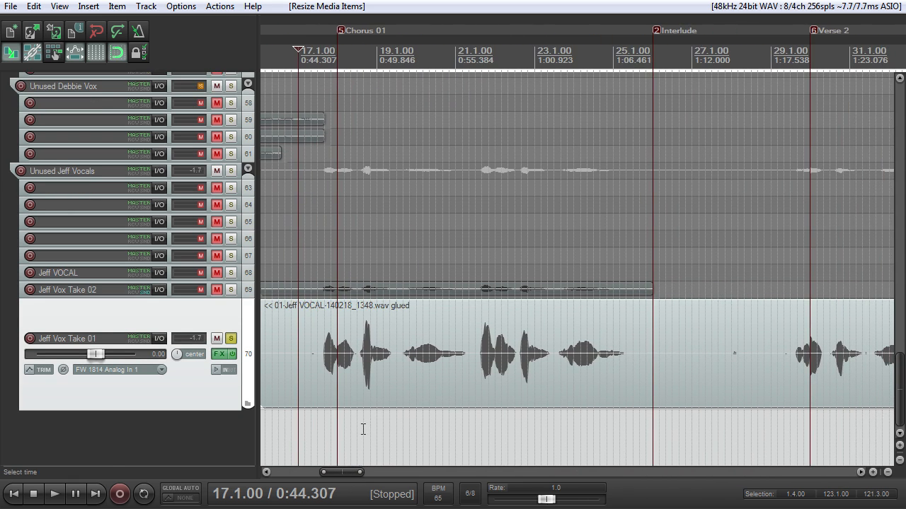
scroll(353, 389, "up", 2)
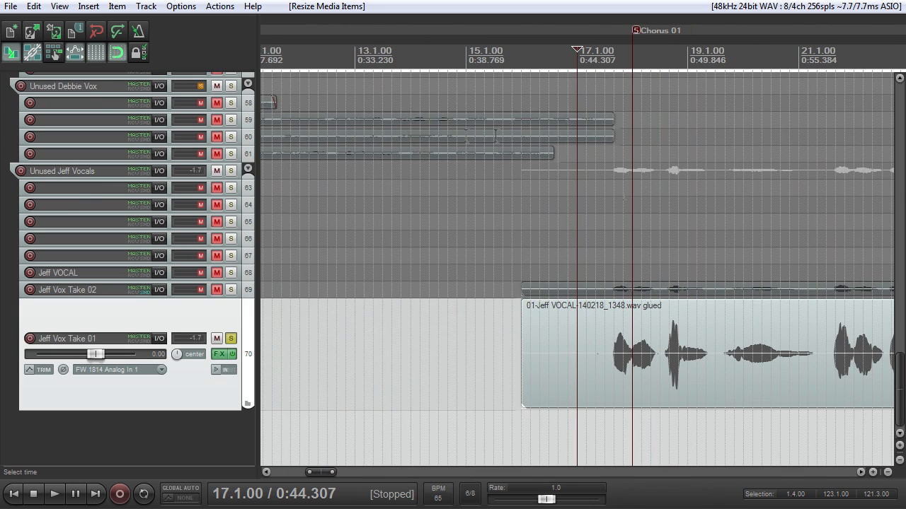
scroll(353, 389, "down", 4)
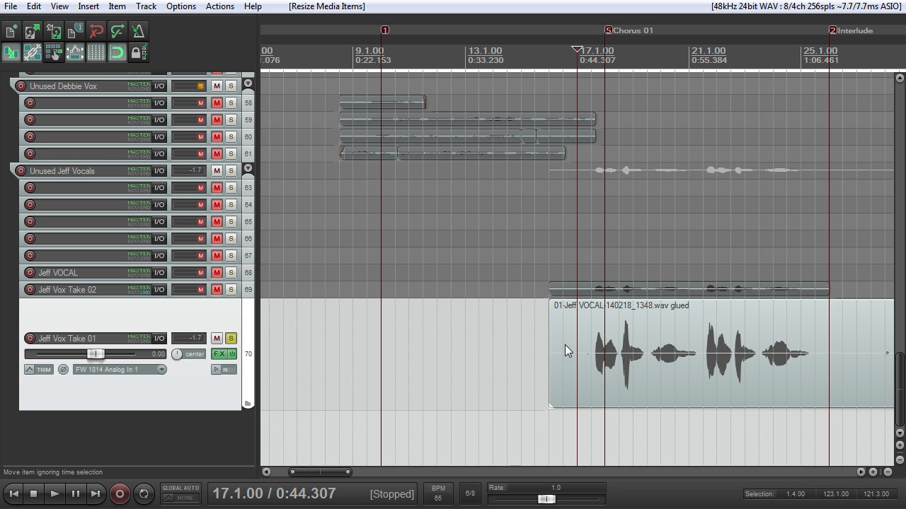
scroll(565, 345, "down", 2)
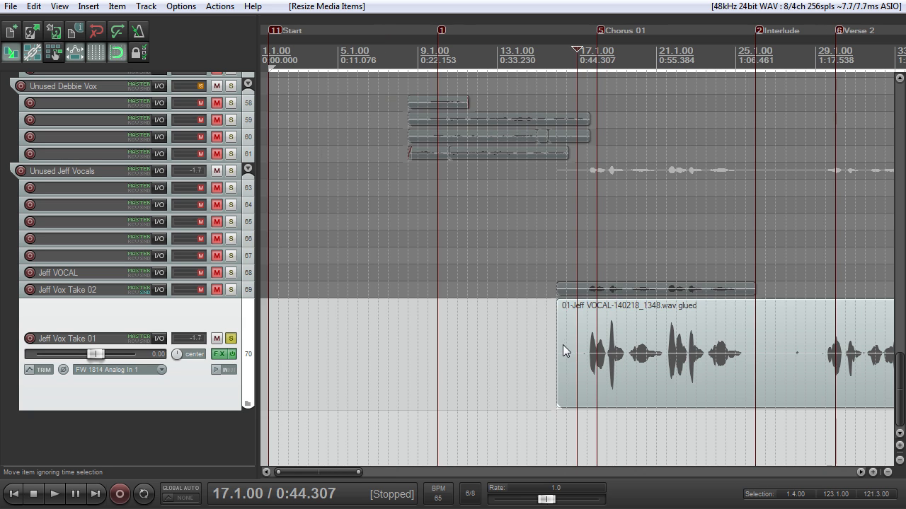
Step: Inspect the quiet lead-in and the phrases of the first glued vocal item on track 70 around Chorus 01
scroll(562, 341, "up", 3)
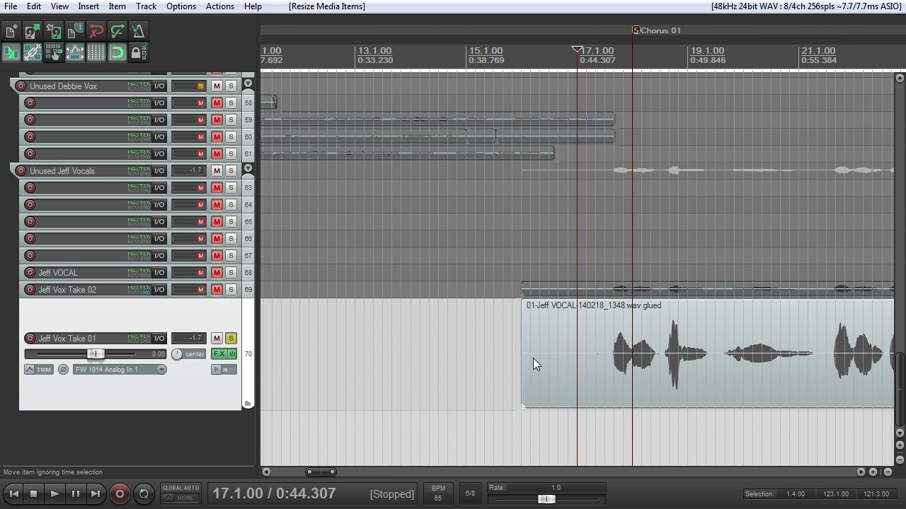
scroll(597, 354, "up", 2)
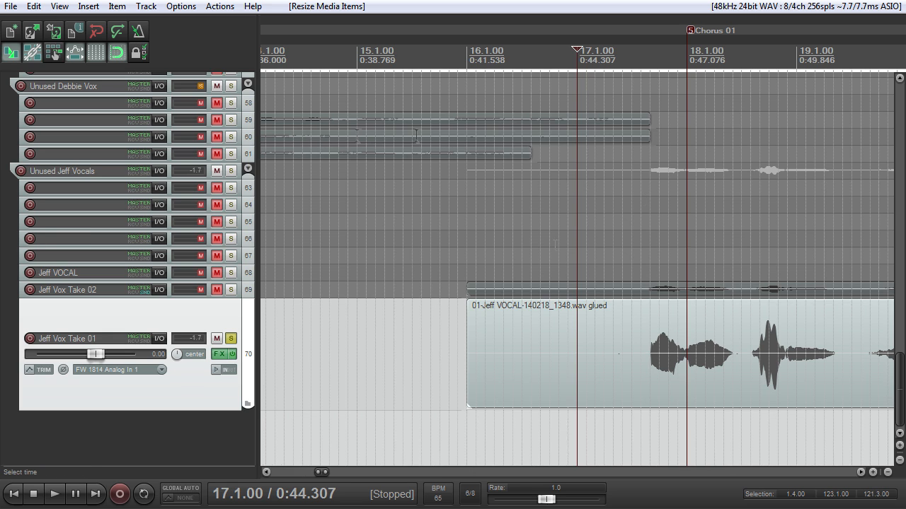
scroll(555, 264, "down", 2)
left_click_drag(309, 471, 329, 482)
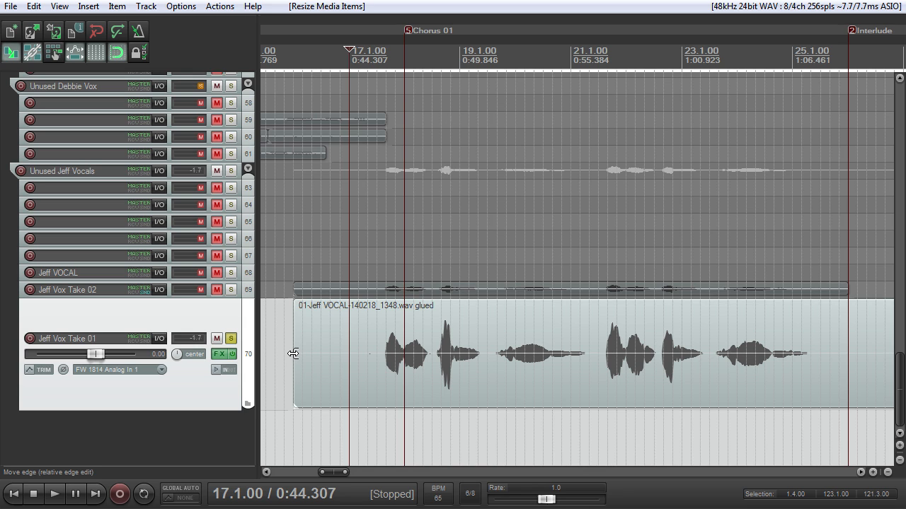
scroll(419, 354, "down", 8)
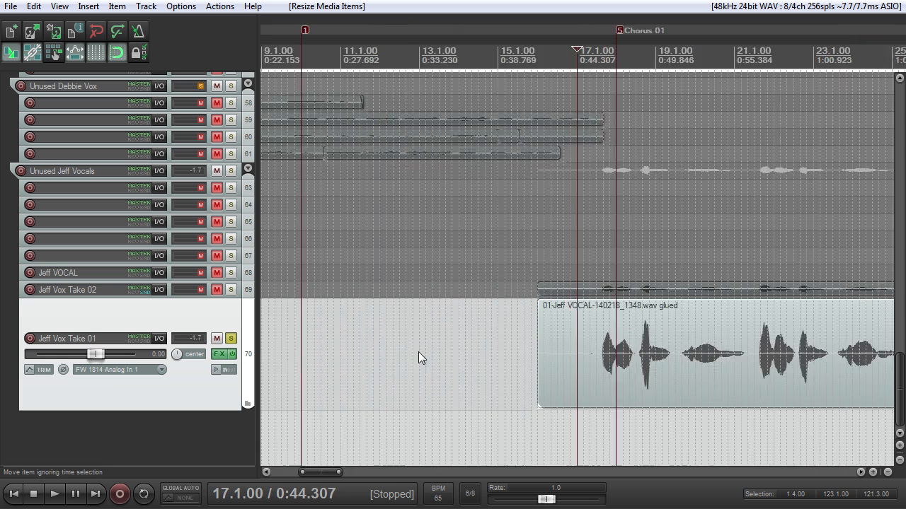
left_click_drag(377, 472, 403, 470)
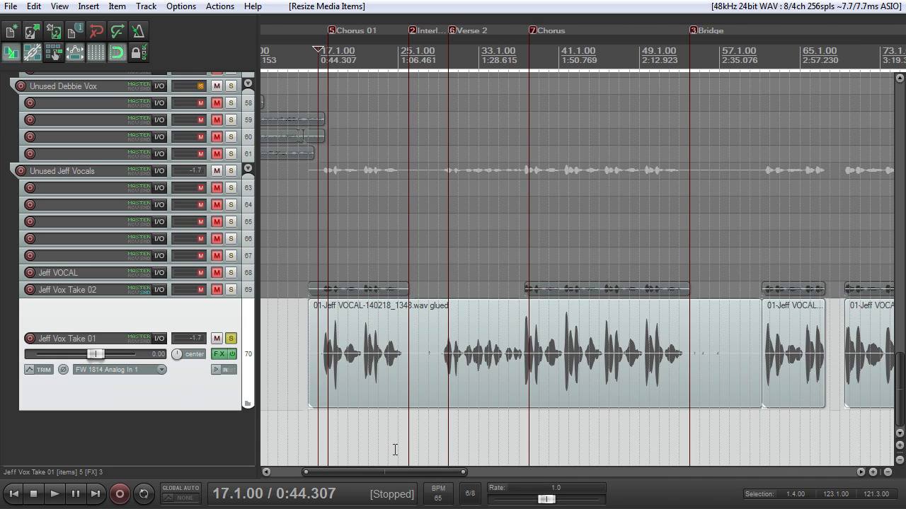
Step: Play the soloed track 70 vocal from 17.4.50, just ahead of Chorus 01, and stop after the first phrases
left_click(323, 450)
scroll(323, 450, "up", 6)
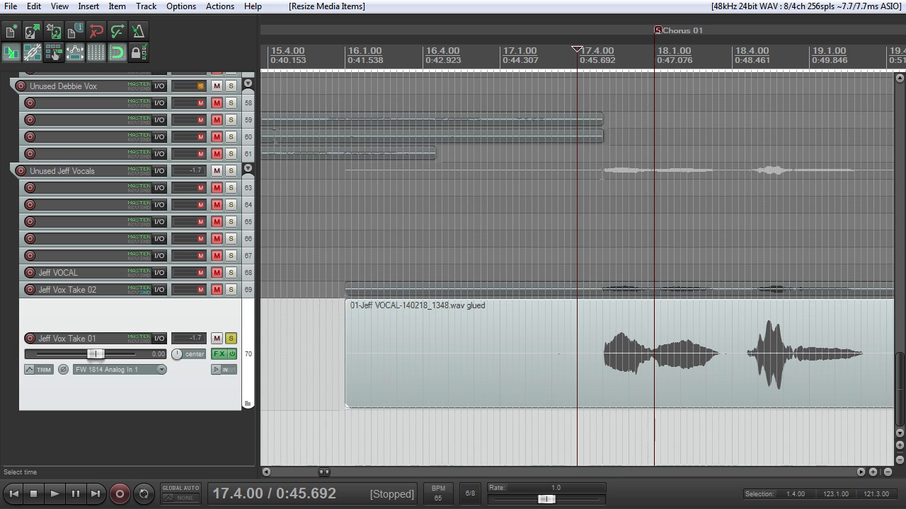
scroll(423, 135, "down", 4)
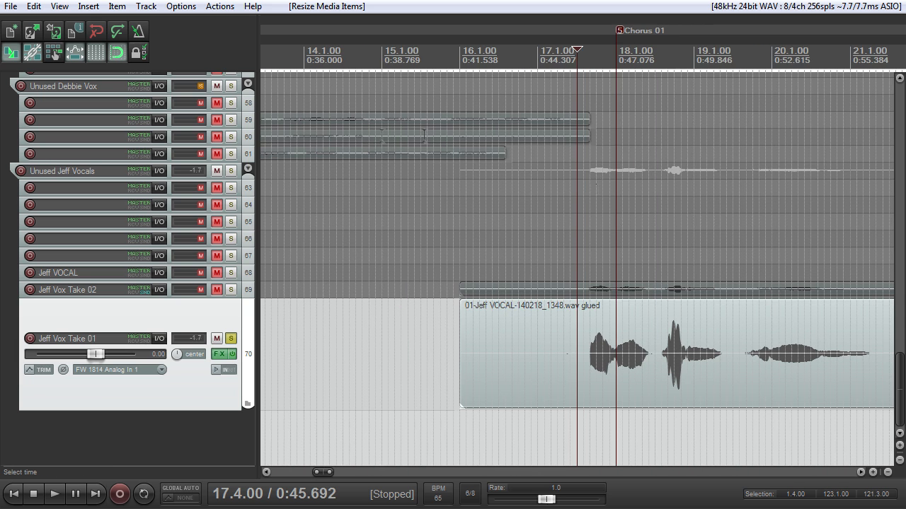
scroll(595, 197, "down", 3)
scroll(595, 198, "up", 4)
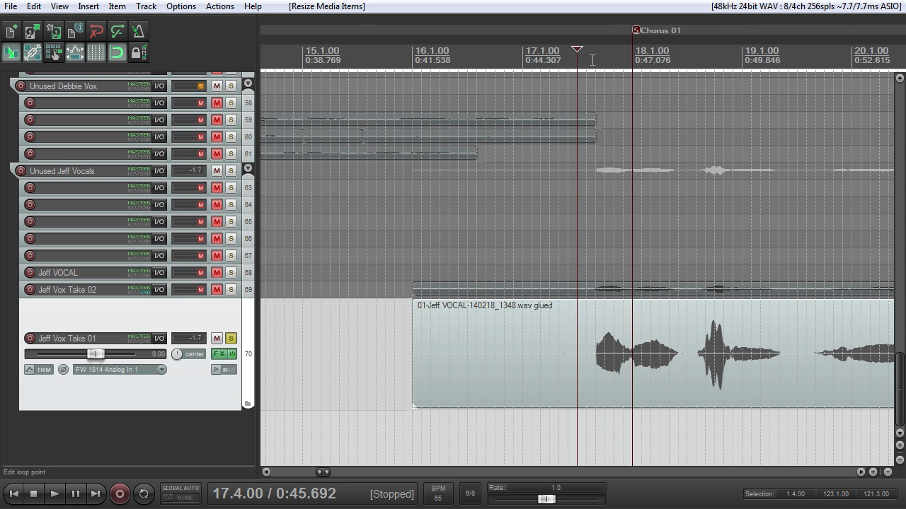
scroll(585, 59, "up", 2)
scroll(646, 138, "down", 3)
key("space")
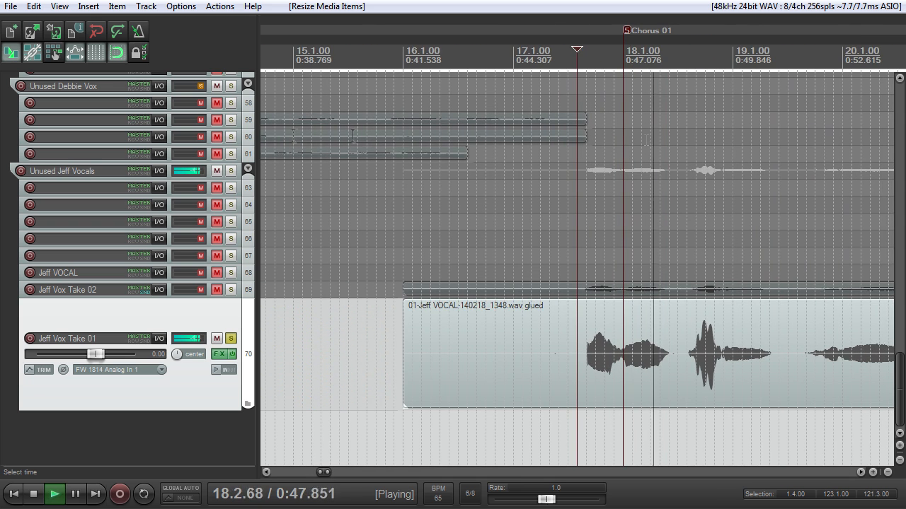
scroll(445, 269, "down", 2)
scroll(615, 269, "up", 2)
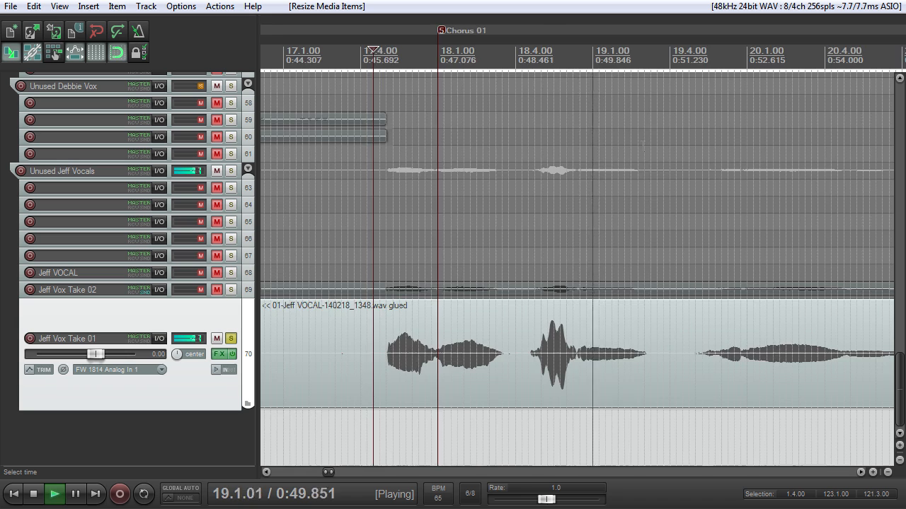
key("space")
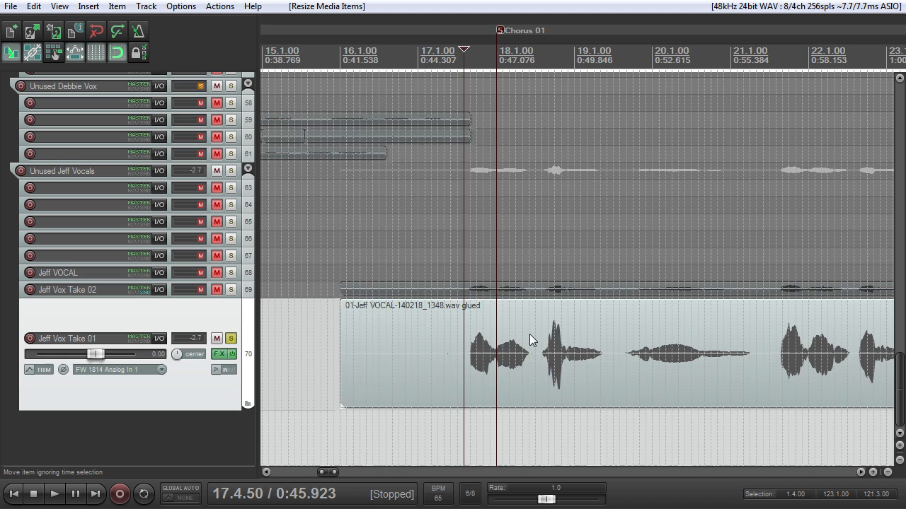
Step: Swap the solo from track 70 to the Vocals folder and play the same chorus opening for comparison
scroll(529, 334, "down", 3)
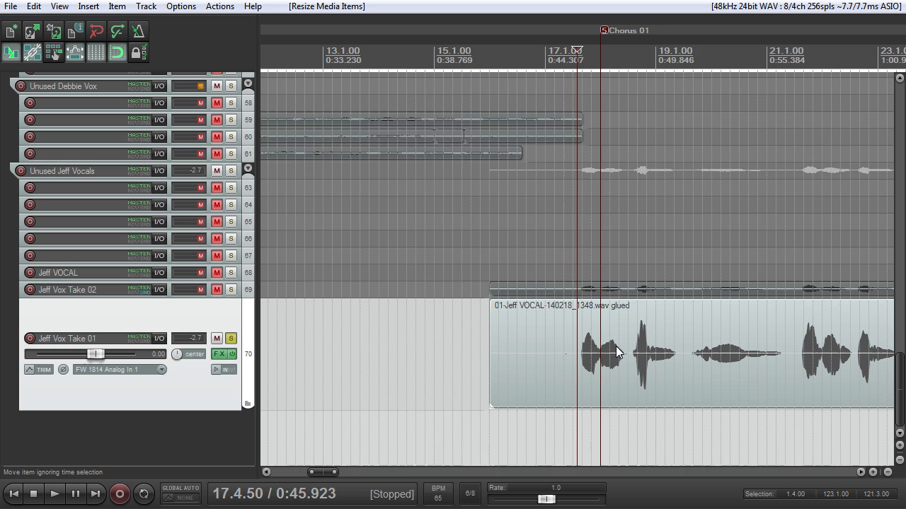
scroll(617, 349, "up", 3)
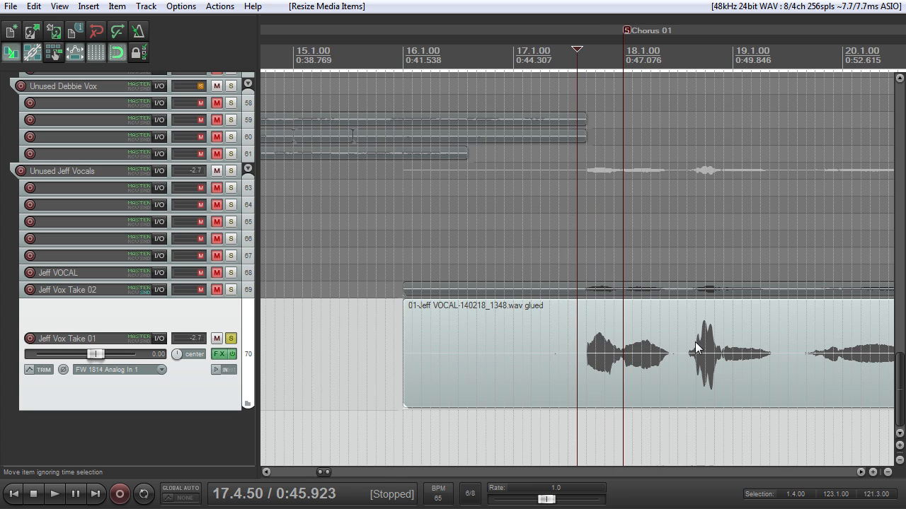
mouse_move(405, 347)
left_mouse_down()
mouse_move(459, 350)
mouse_move(406, 358)
left_mouse_up()
left_click(234, 336)
left_click_drag(900, 376, 855, 76)
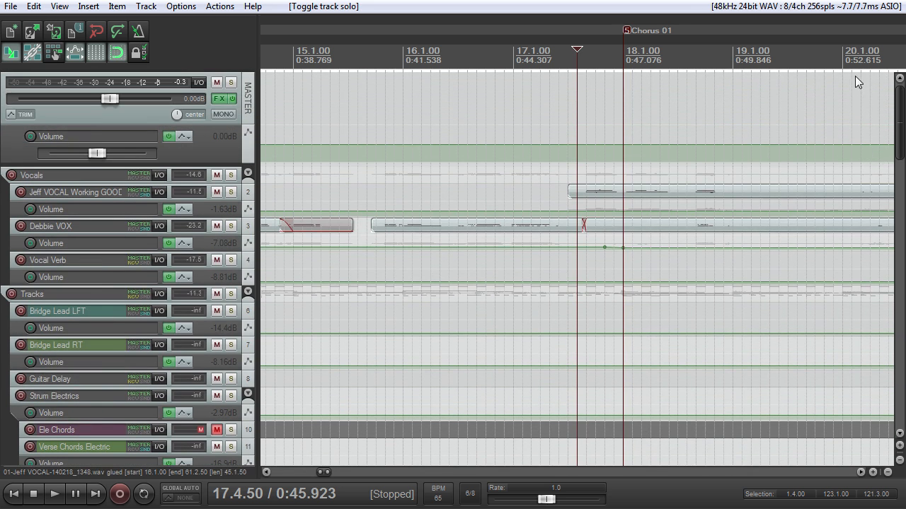
left_click(231, 175)
key("space")
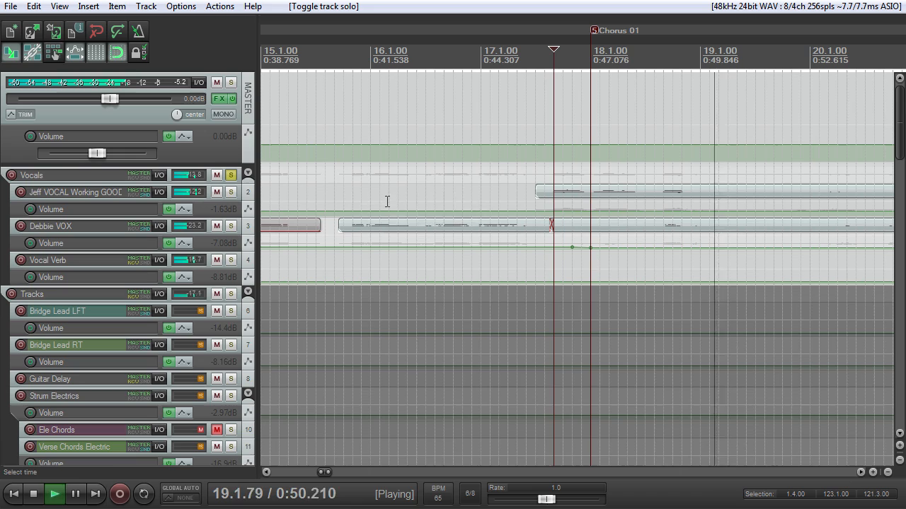
key("space")
Step: Replace the Vocals folder solo with a solo on the working vocal, track 2, and play it from 17.5.00
left_click(231, 174)
left_click_drag(900, 144, 874, 427)
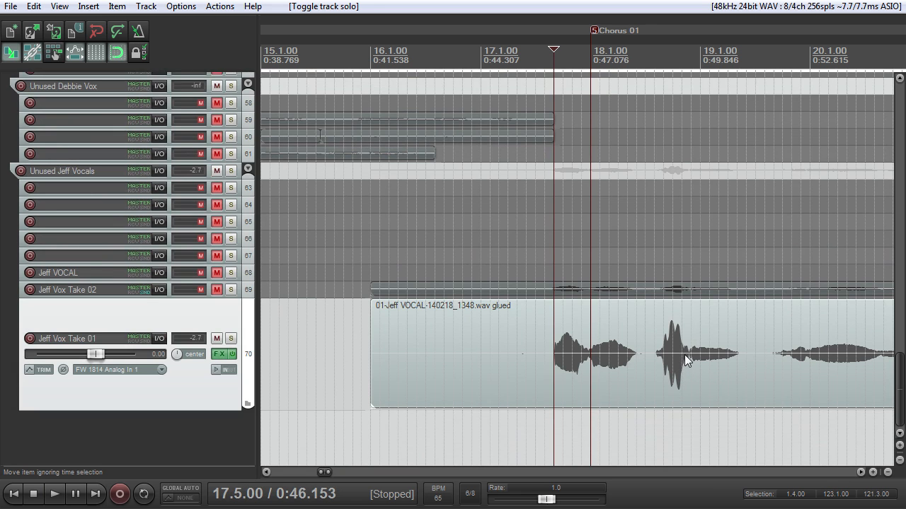
left_click_drag(899, 375, 890, 122)
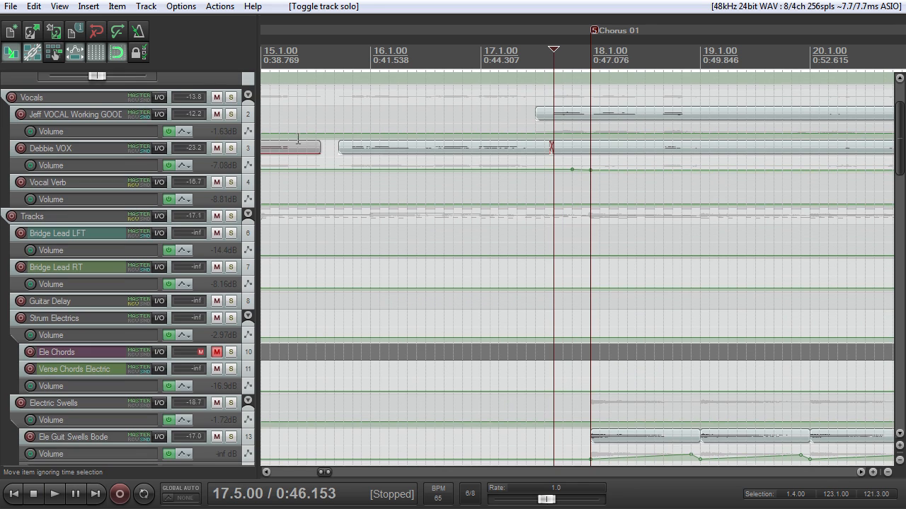
left_click(234, 98)
key("space")
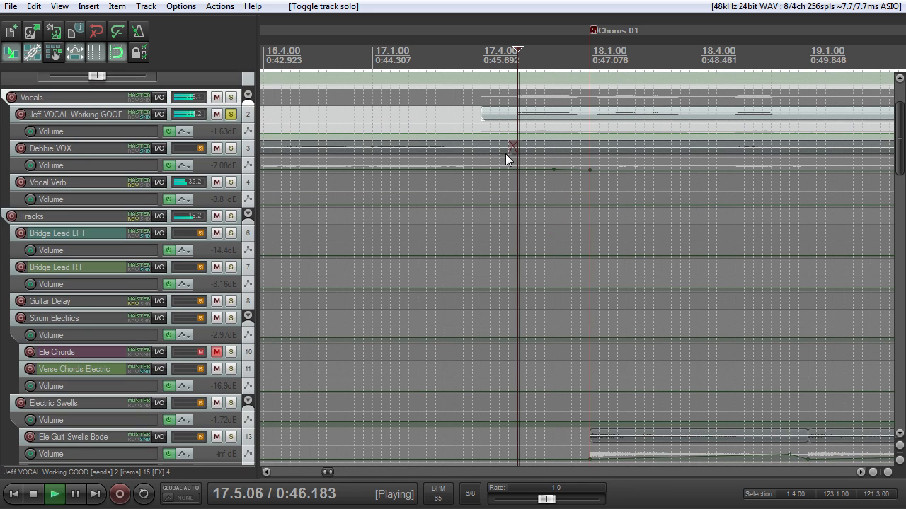
Step: Stop playback, enlarge track 2 vertically and inspect its waveform around the gap between phrases near 18.4.25
left_click_drag(213, 124, 237, 246)
key("space")
left_click(706, 107)
scroll(648, 169, "up", 3)
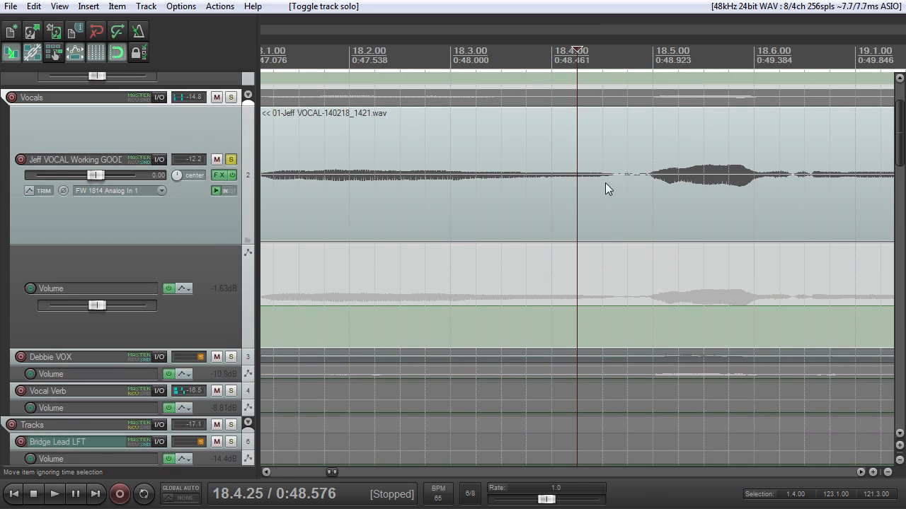
scroll(635, 180, "up", 3)
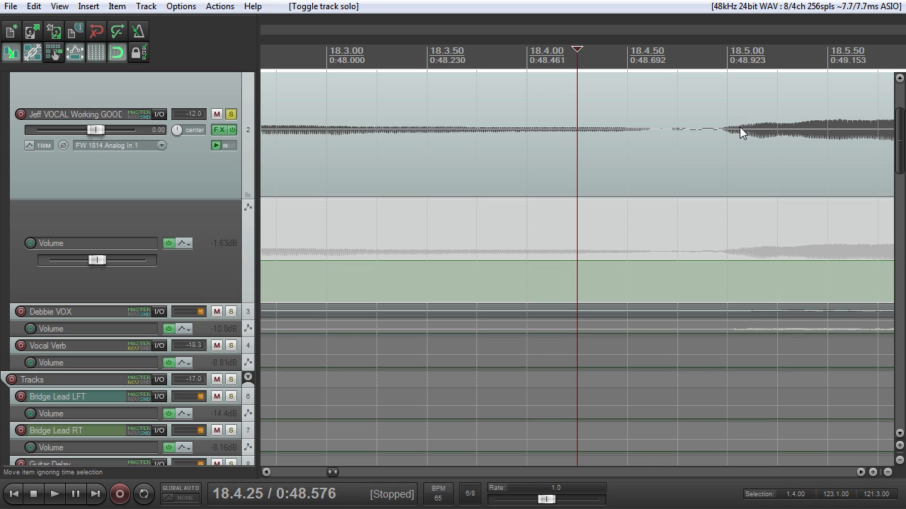
scroll(741, 130, "down", 2)
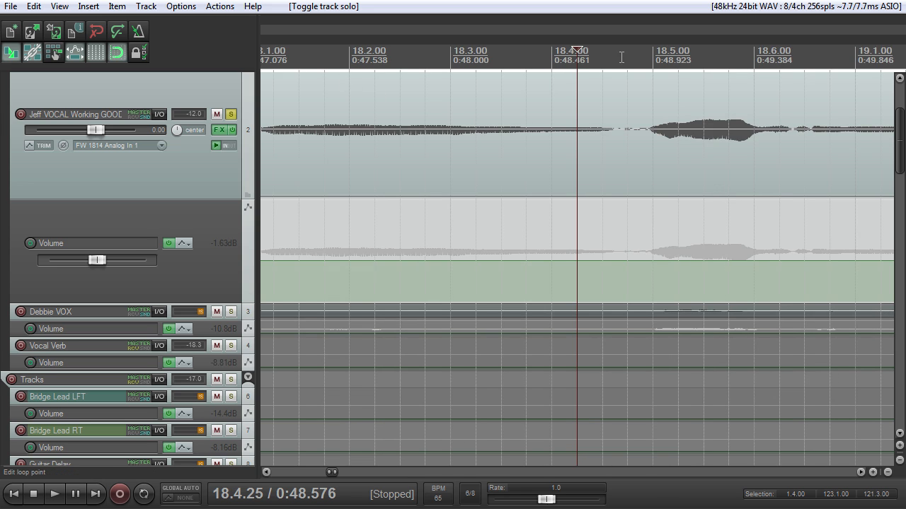
scroll(626, 61, "up", 2)
left_click_drag(211, 198, 213, 291)
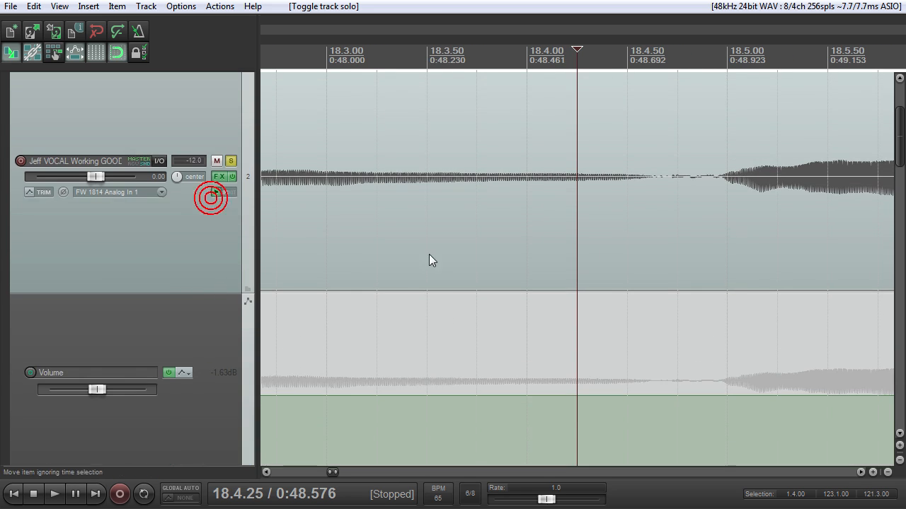
scroll(549, 237, "down", 4)
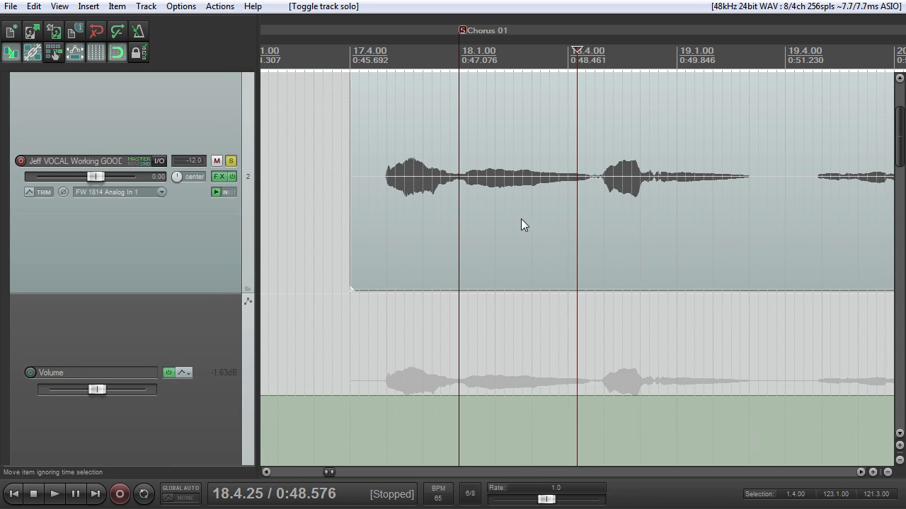
Step: Play the soloed track 2 vocal from 17.5.00 and stop after the opening chorus phrase
left_click(388, 51)
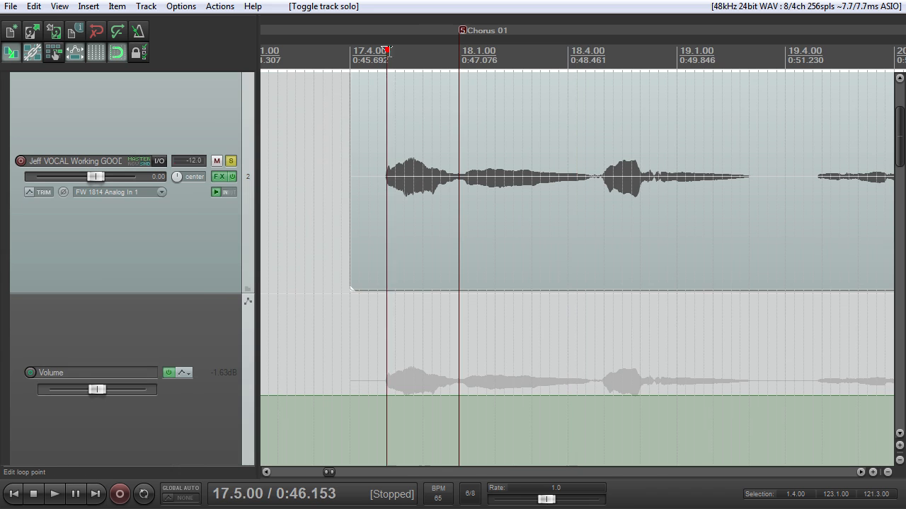
key("space")
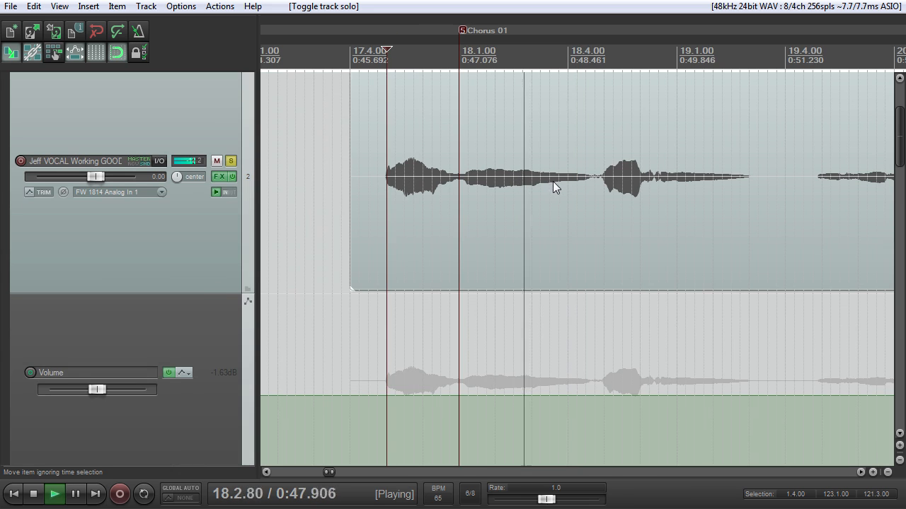
key("space")
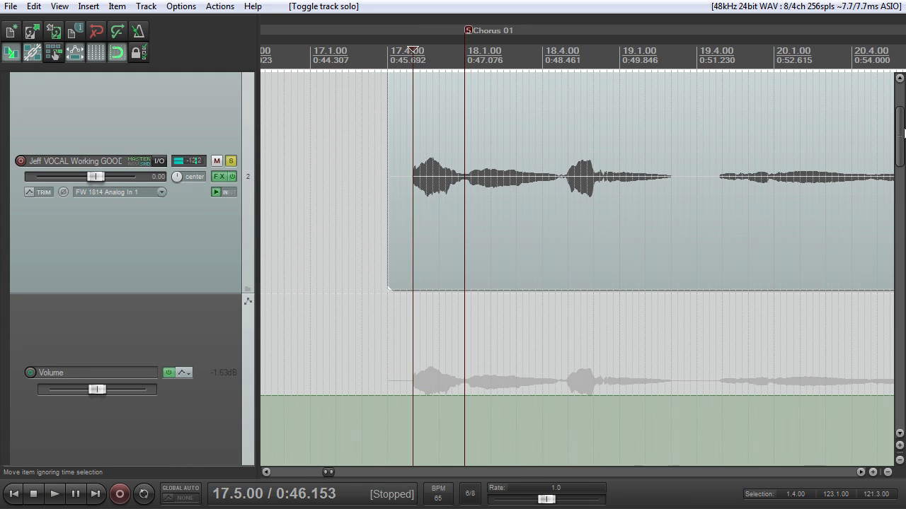
Step: Switch the solo from track 2 to track 70 and lower its volume to -5.46 dB during playback from 17.5.00
left_click(231, 162)
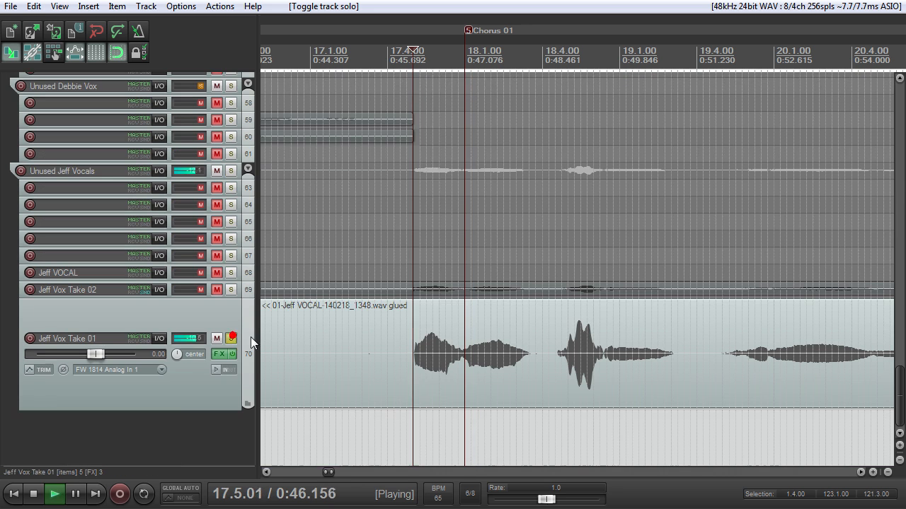
left_click_drag(92, 356, 81, 359)
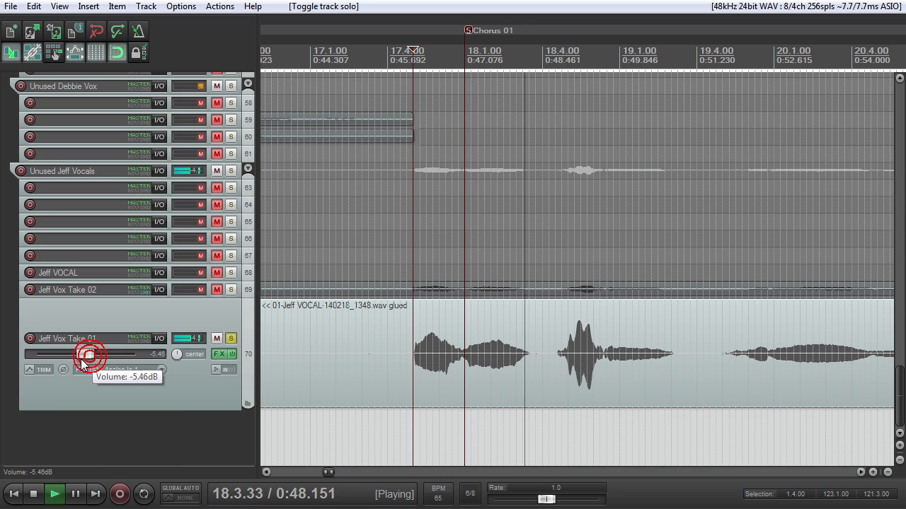
key("space")
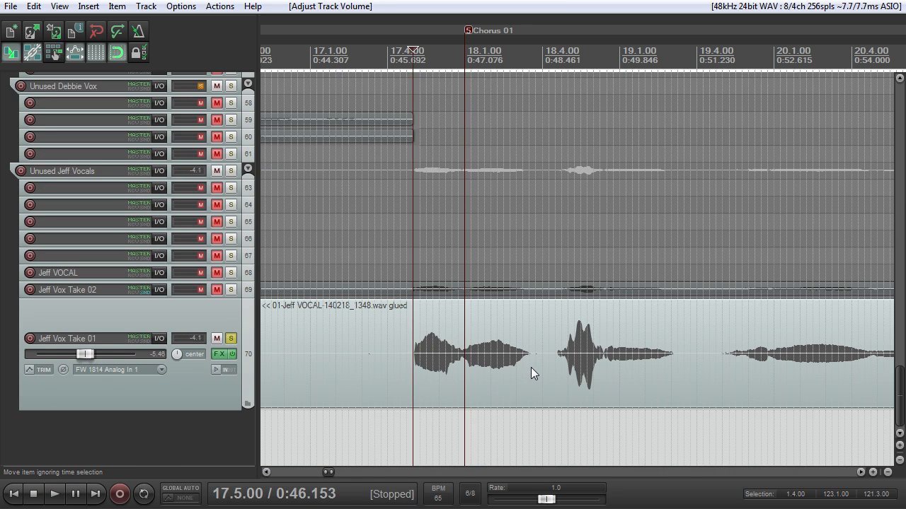
Step: Inspect the track 70 vocal around the start of Chorus 01 and turn off the track's solo
scroll(531, 366, "down", 4)
scroll(535, 366, "up", 2)
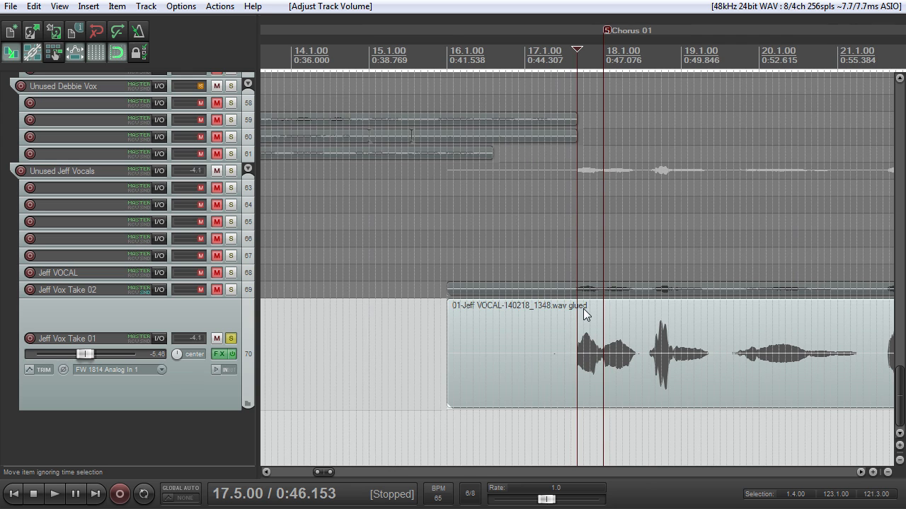
scroll(591, 317, "down", 1)
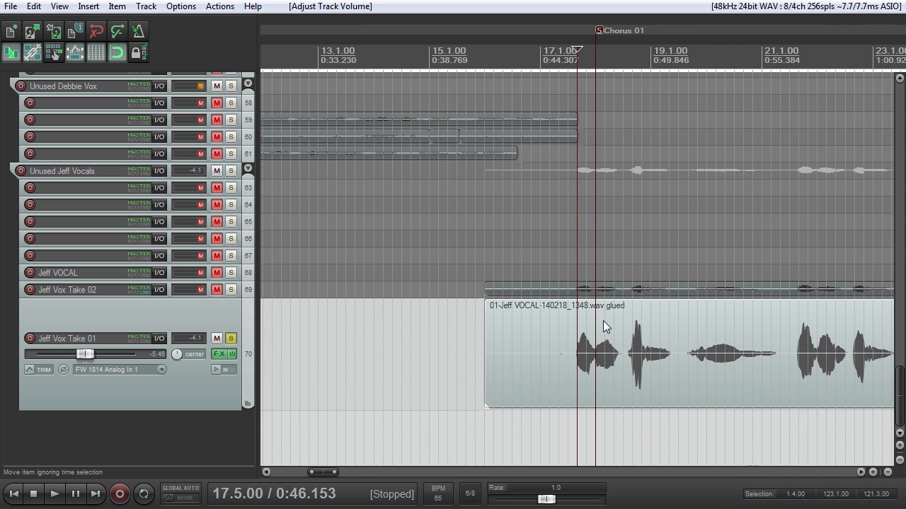
scroll(603, 321, "up", 2)
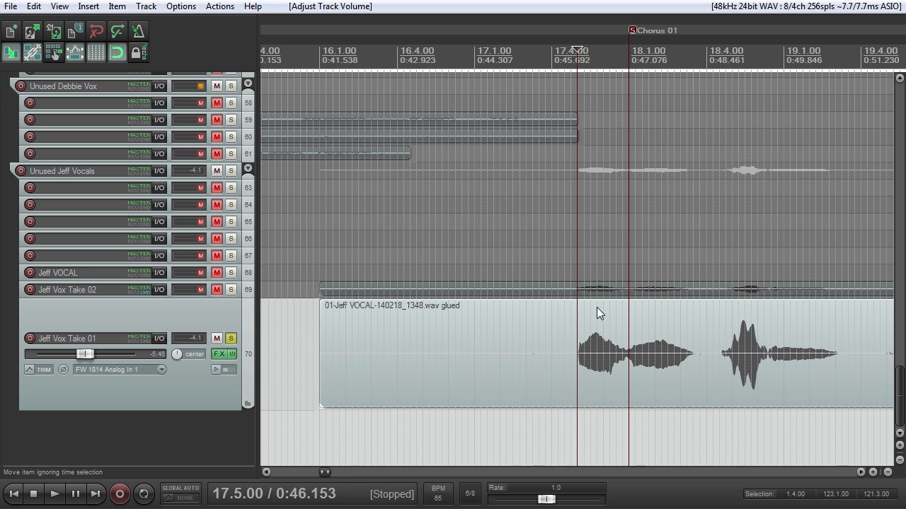
left_click(238, 346)
left_click(232, 340)
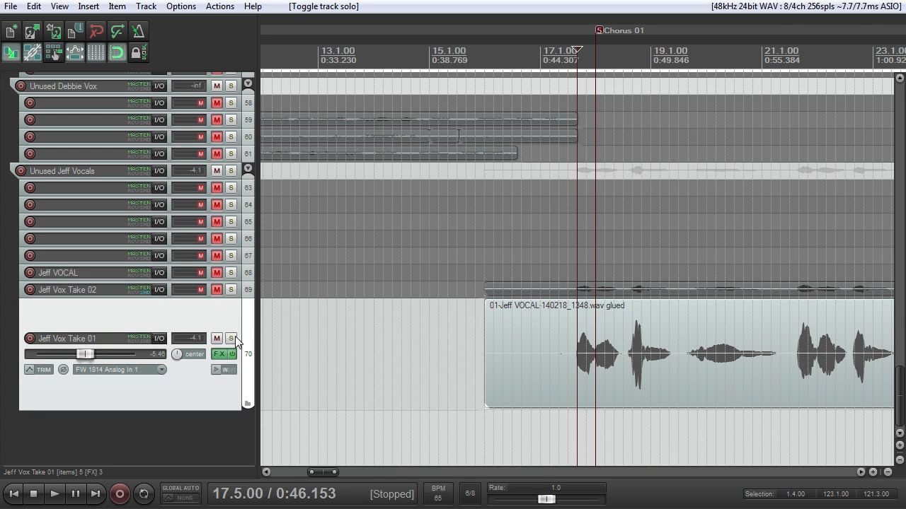
scroll(396, 325, "down", 2)
scroll(473, 314, "up", 4)
scroll(488, 306, "up", 3)
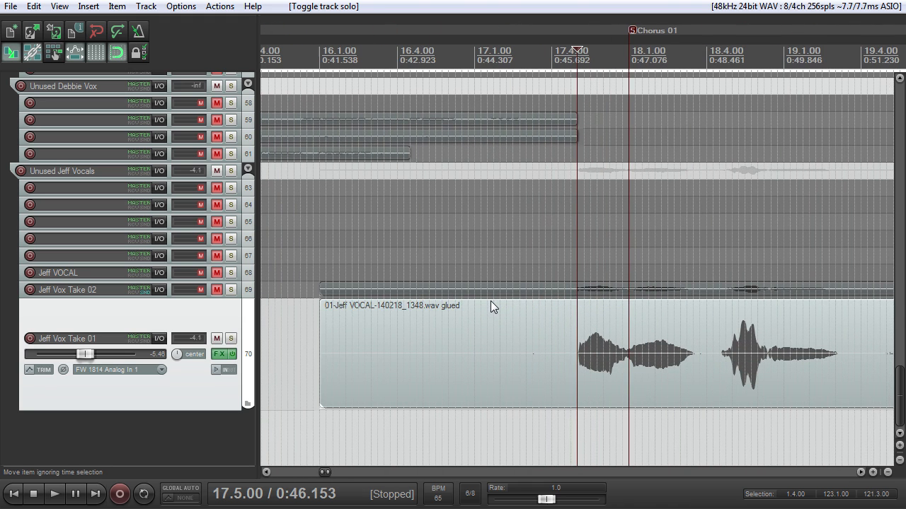
scroll(508, 303, "down", 3)
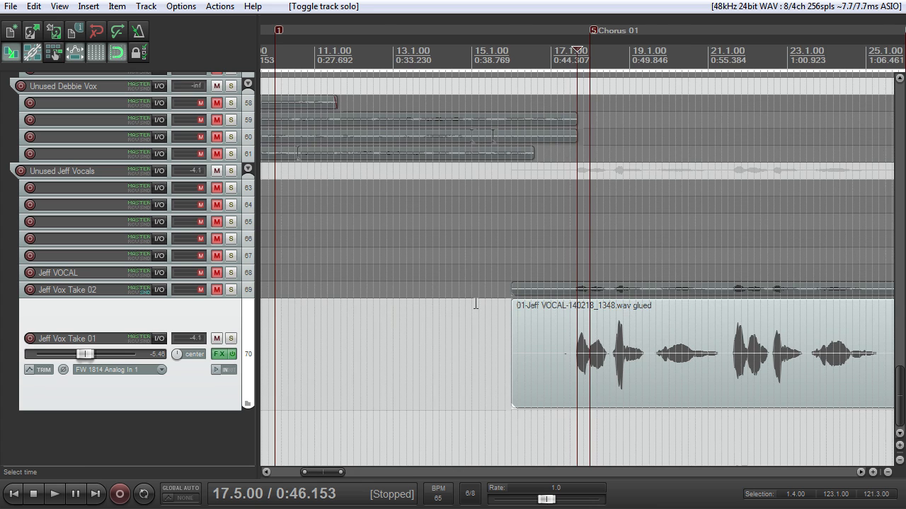
Step: Examine the track 70 vocal waveform from the start of Chorus 01 through the second chorus and back
scroll(520, 293, "up", 4)
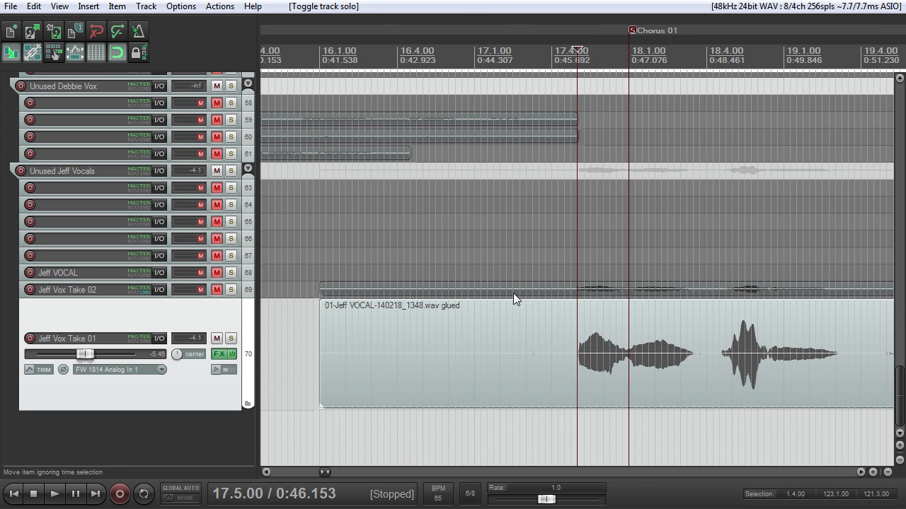
scroll(513, 293, "down", 6)
scroll(514, 298, "up", 5)
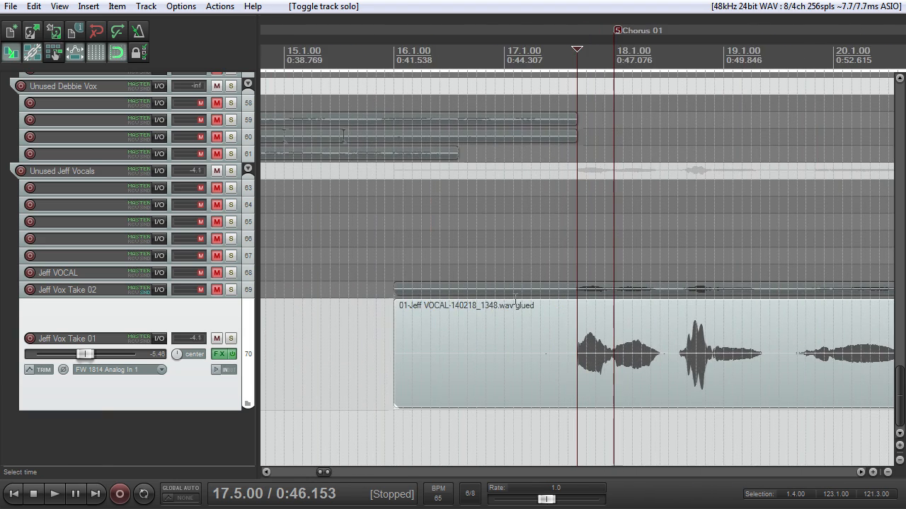
scroll(517, 301, "down", 3)
scroll(750, 344, "down", 3)
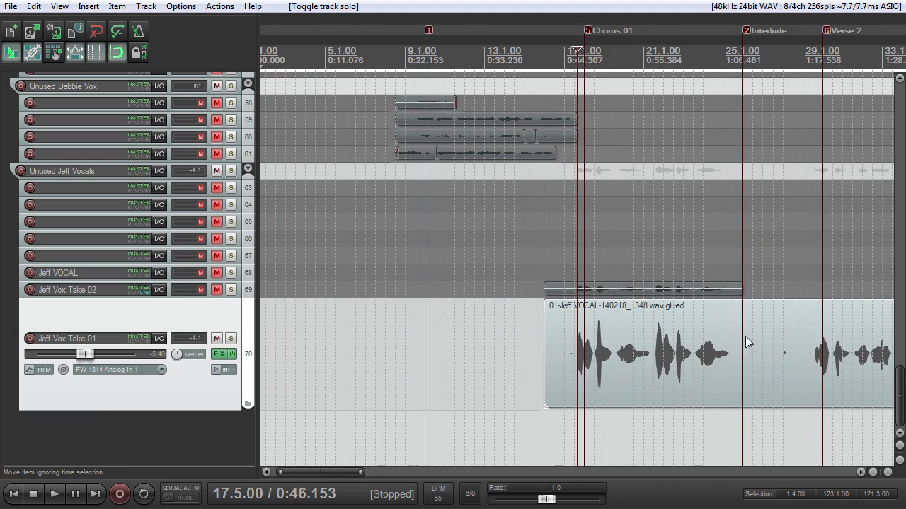
scroll(752, 341, "down", 1)
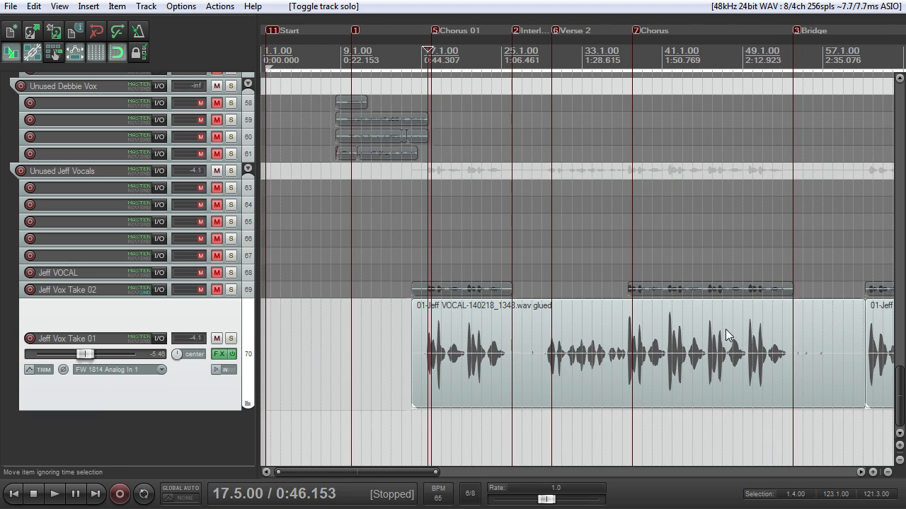
scroll(646, 330, "up", 4)
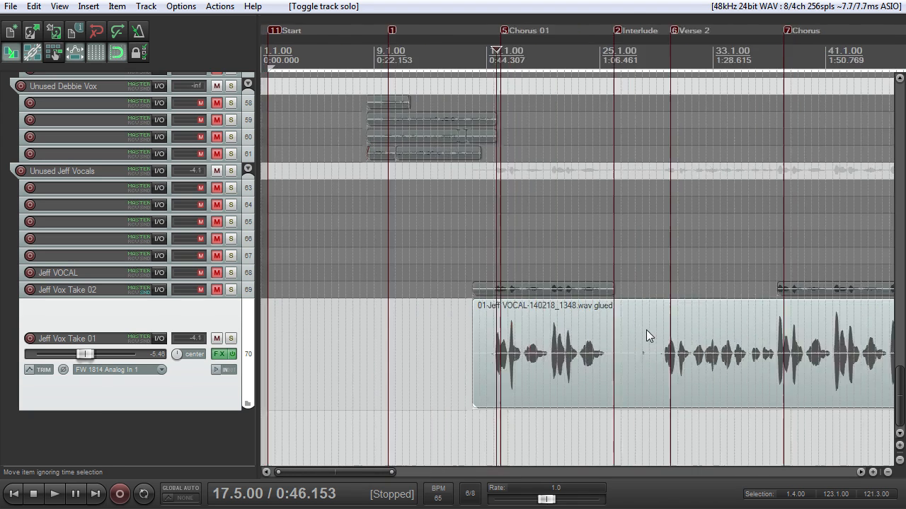
scroll(629, 321, "up", 2)
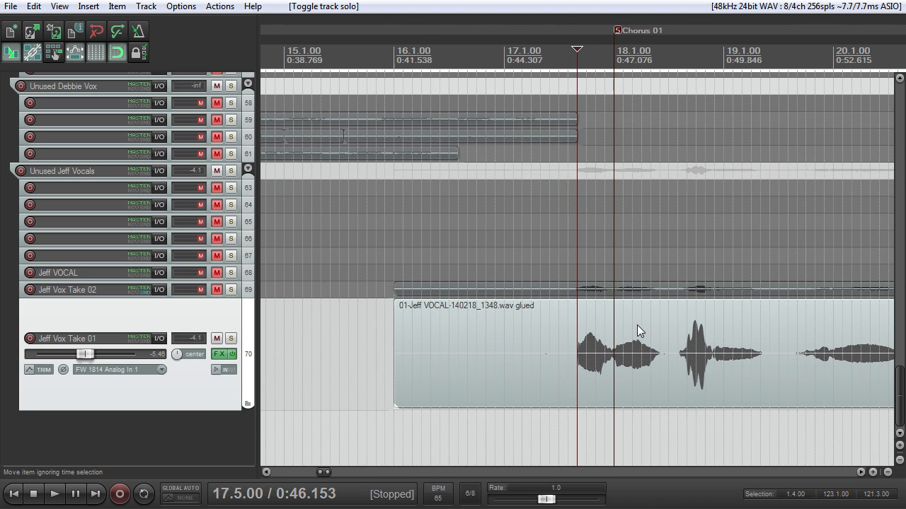
Step: Play briefly from 17.5.00, stop, and solo track 70
key("space")
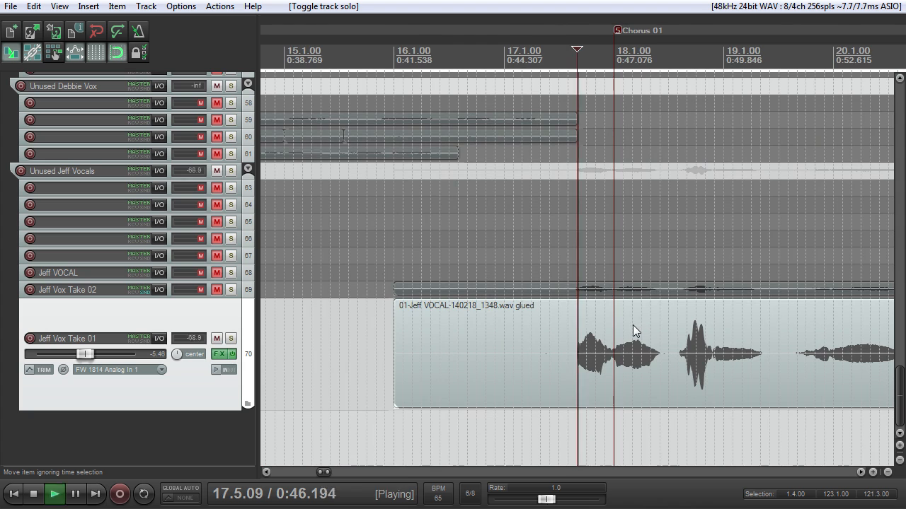
key("space")
scroll(617, 305, "down", 2)
scroll(617, 305, "up", 2)
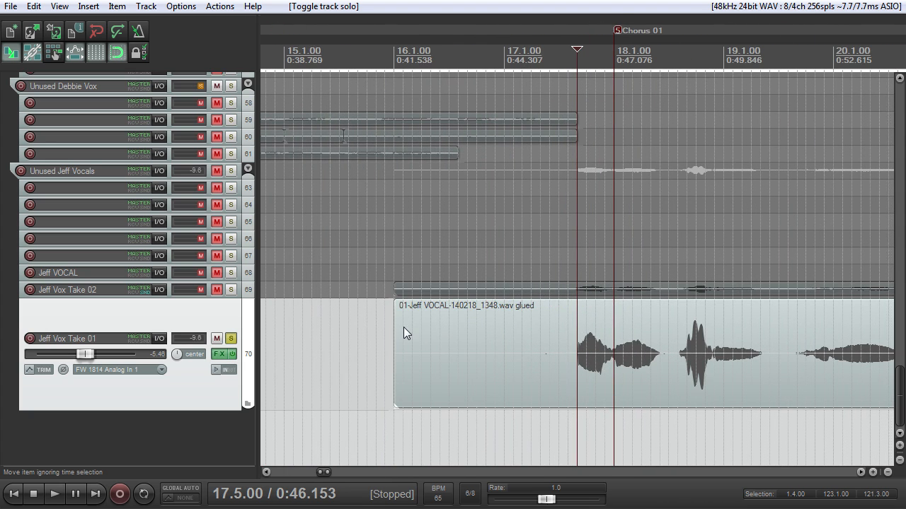
Step: Try to split the track 70 vocal at 27.3.00 and trim the empty start of its second part towards Verse 2
scroll(404, 327, "down", 5)
left_click(526, 53)
scroll(527, 53, "up", 3)
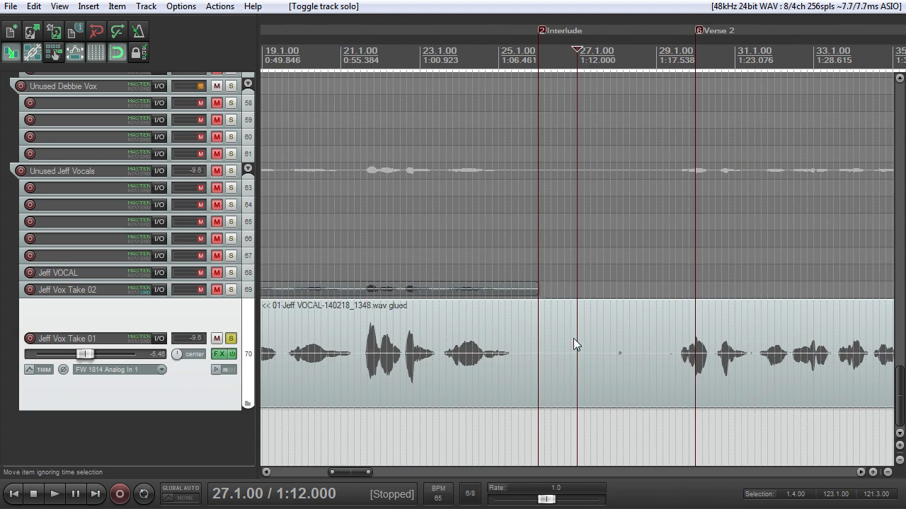
left_click(590, 375)
key("s")
left_click_drag(594, 369, 681, 375)
key("ctrl+z")
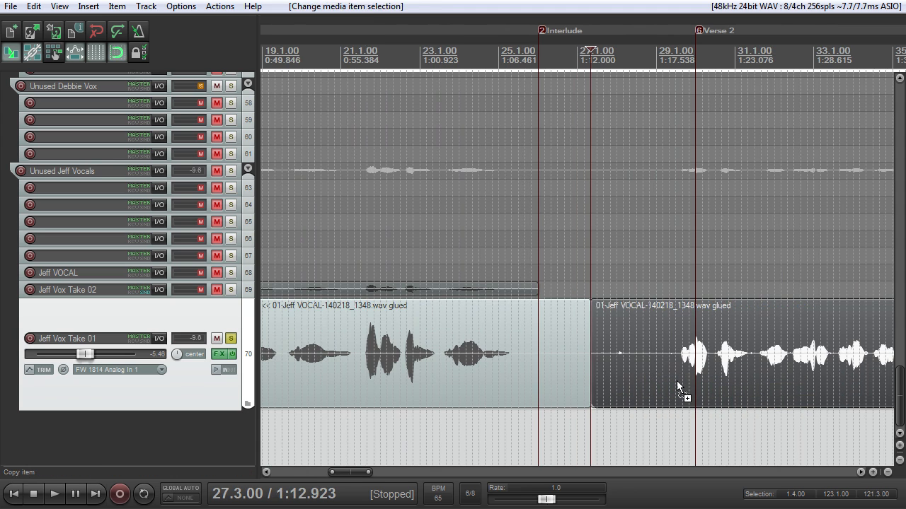
key("ctrl+z")
Step: Examine the track 70 vocal items across the whole song, comparing the sung phrases with the silent gaps between them
scroll(593, 382, "down", 3)
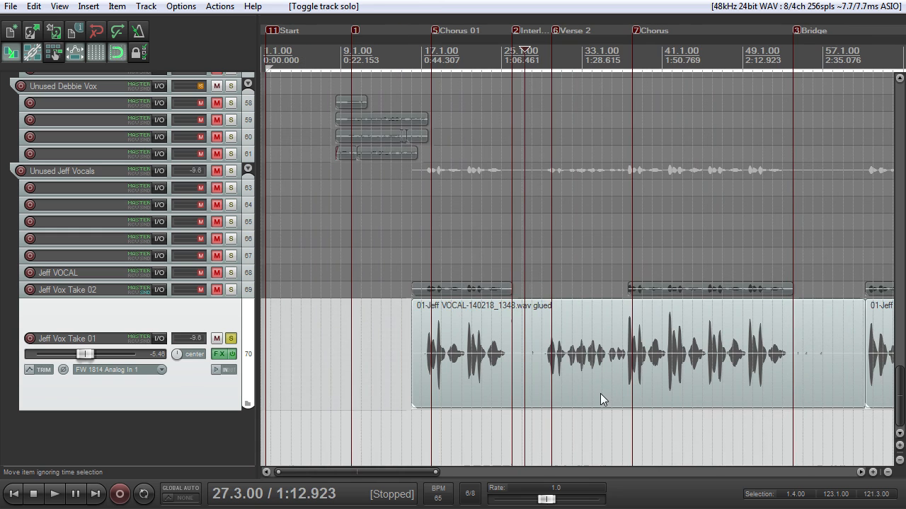
scroll(616, 353, "up", 3)
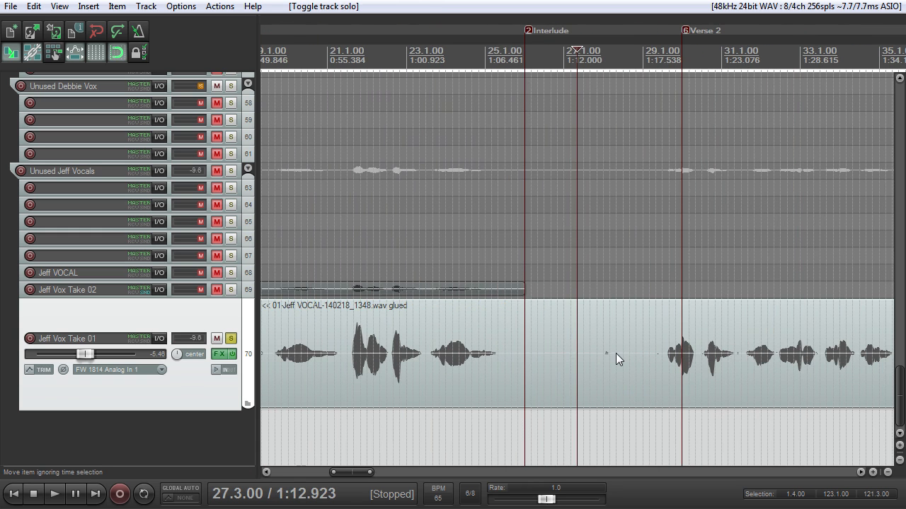
scroll(618, 354, "down", 2)
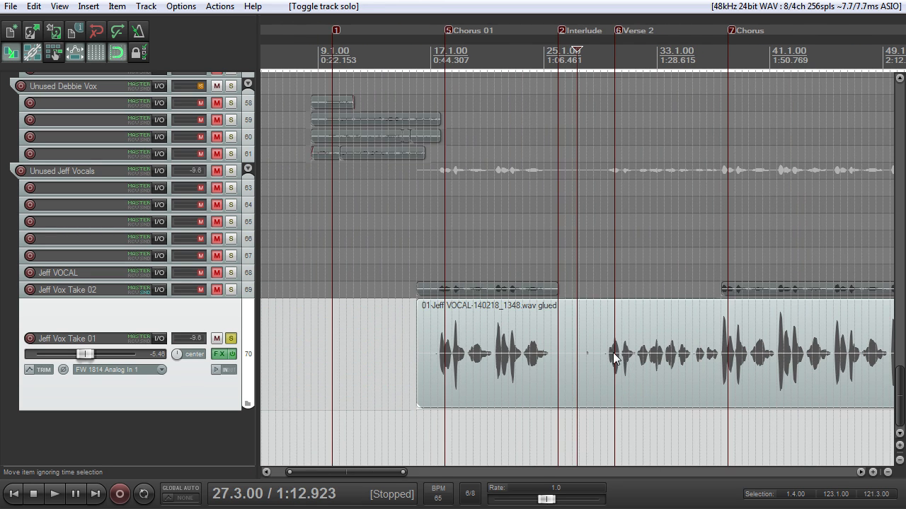
scroll(612, 352, "down", 1)
scroll(613, 343, "up", 4)
scroll(616, 341, "down", 2)
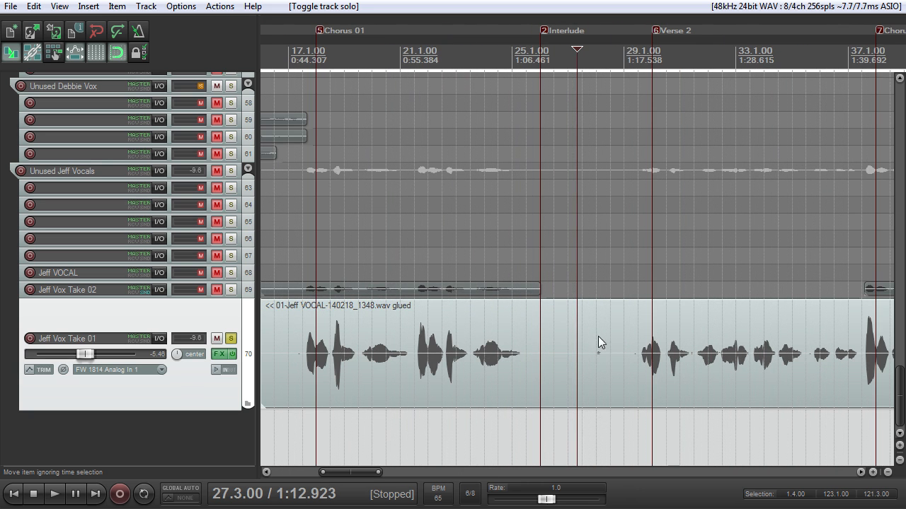
scroll(607, 341, "down", 1)
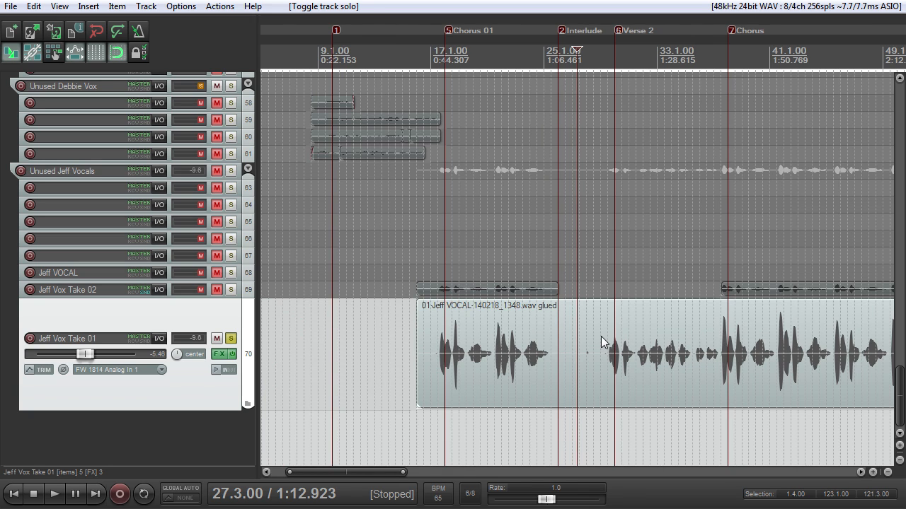
scroll(601, 342, "down", 2)
scroll(612, 361, "down", 2)
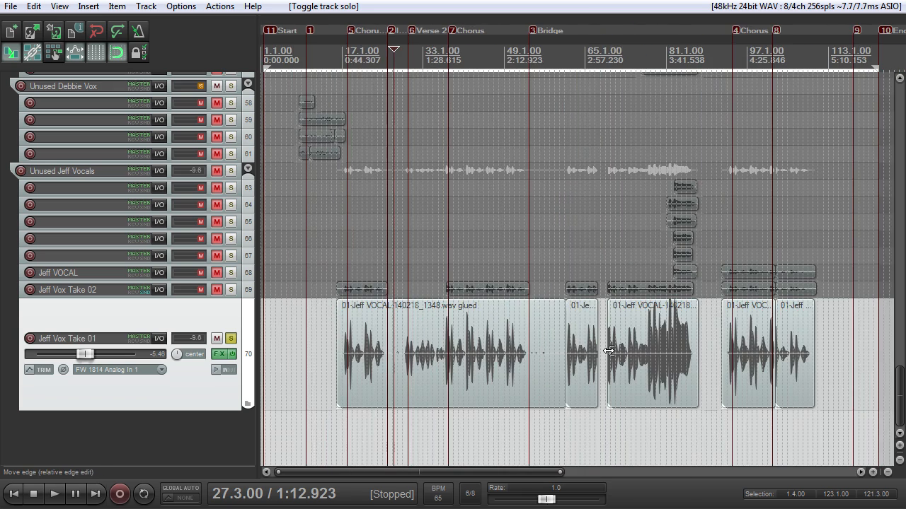
scroll(608, 351, "up", 4)
scroll(593, 354, "down", 2)
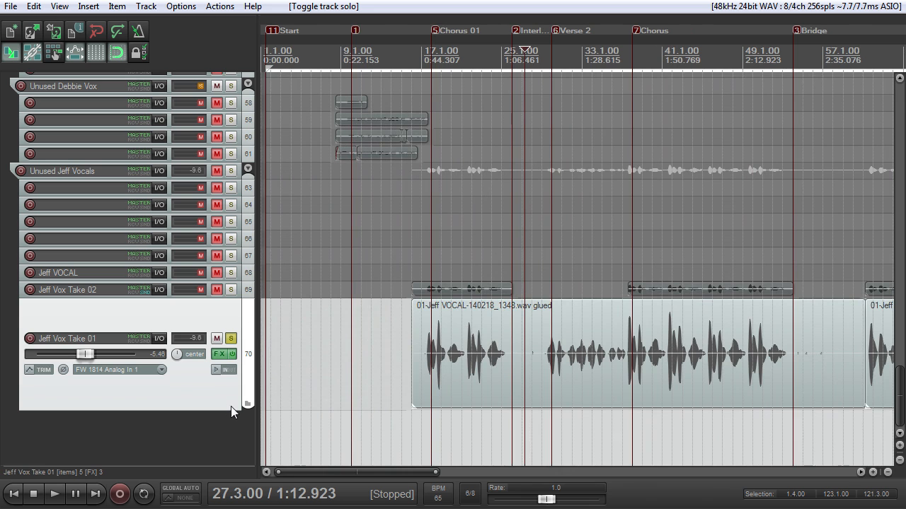
Step: Make track 70 slightly taller and select its first vocal item at 28.4.00, in the gap before Verse 2
left_click_drag(228, 411, 228, 442)
scroll(401, 394, "up", 2)
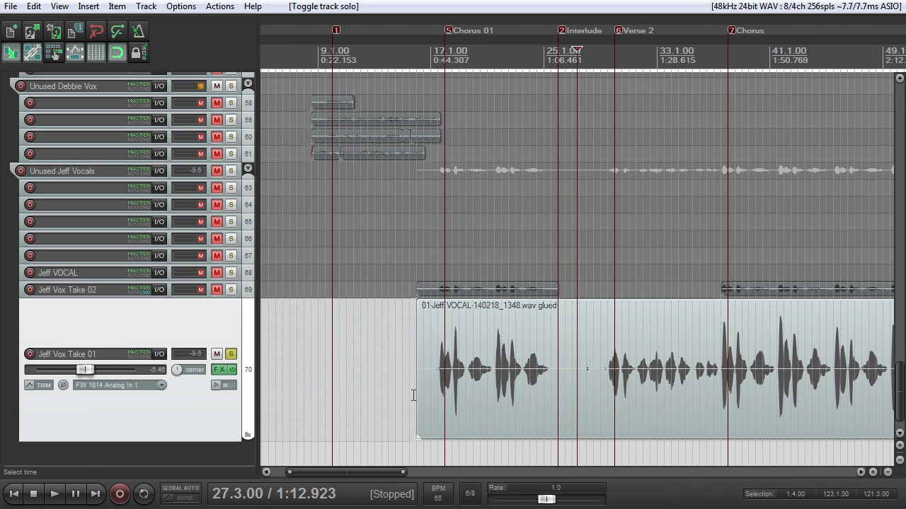
scroll(574, 348, "down", 2)
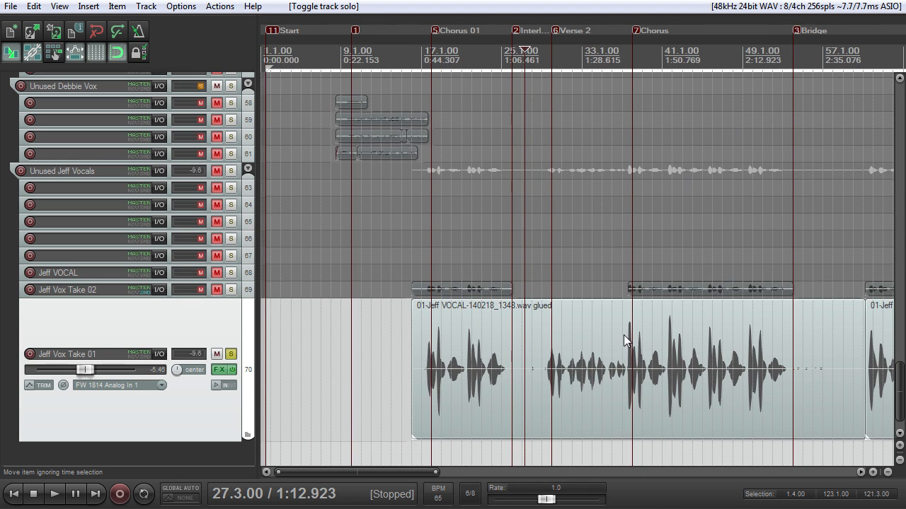
scroll(634, 325, "up", 3)
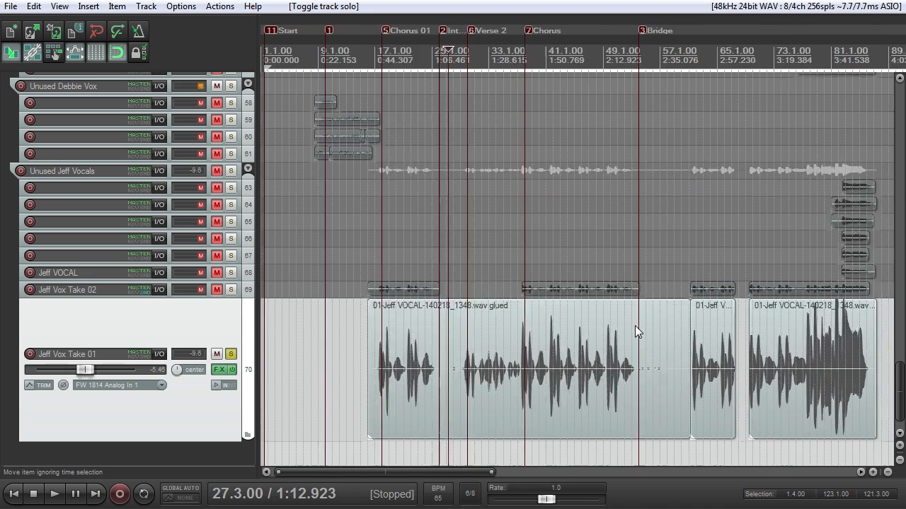
left_click(607, 333)
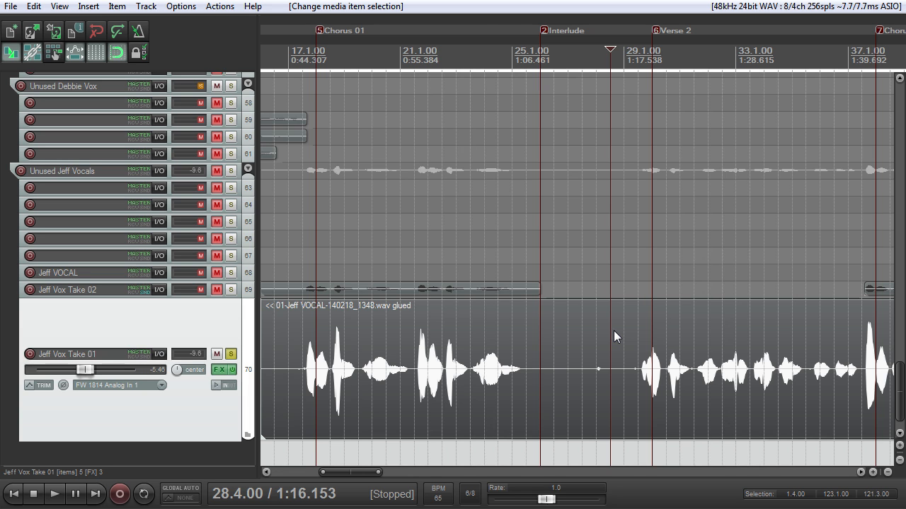
Step: Inspect the gap around the Interlude, place the edit cursor at 24.1.00 and briefly play the soloed track 70 vocal
scroll(614, 330, "down", 4)
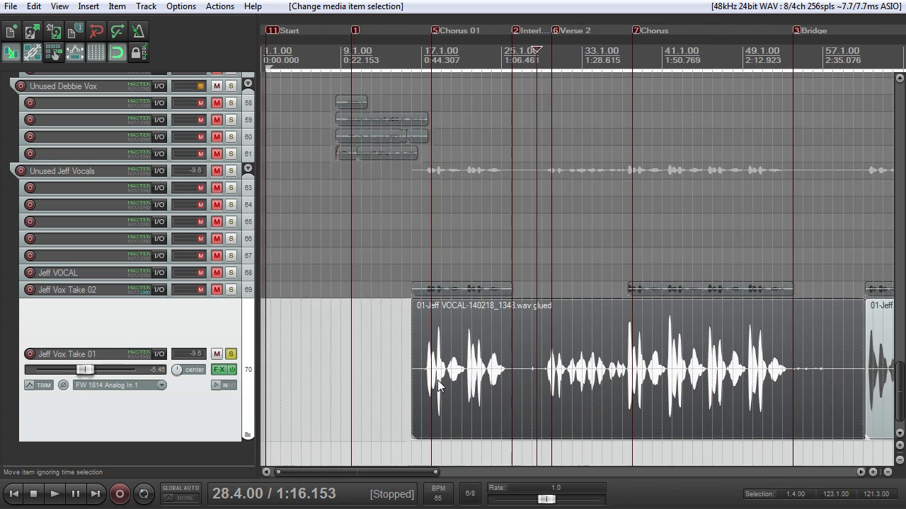
scroll(628, 243, "up", 4)
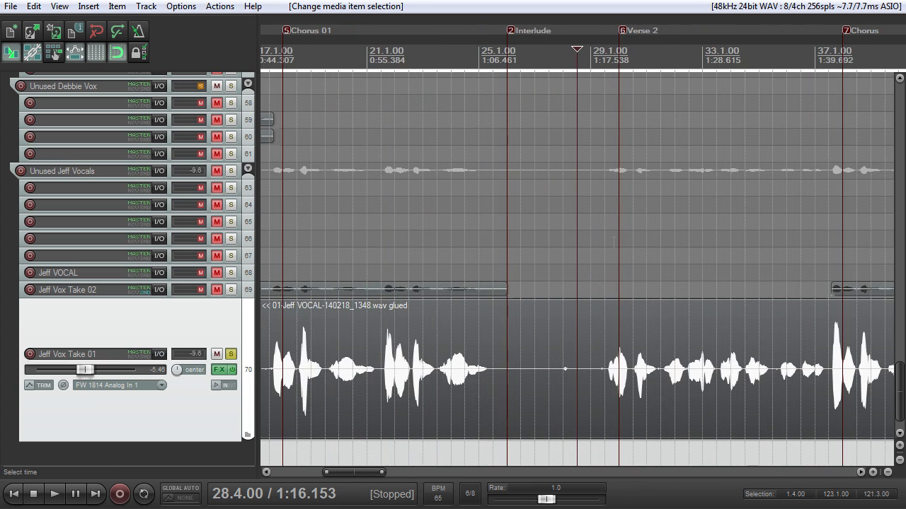
scroll(614, 242, "up", 8)
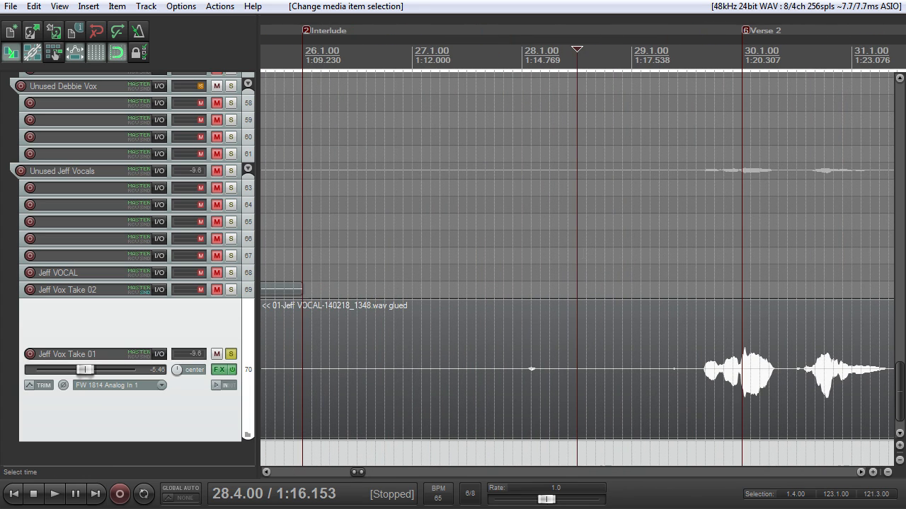
scroll(701, 280, "down", 3)
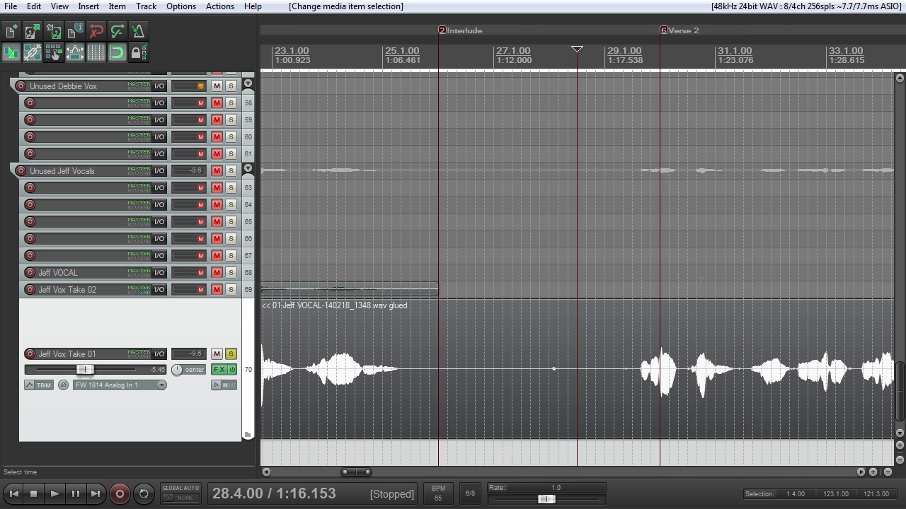
scroll(576, 269, "down", 2)
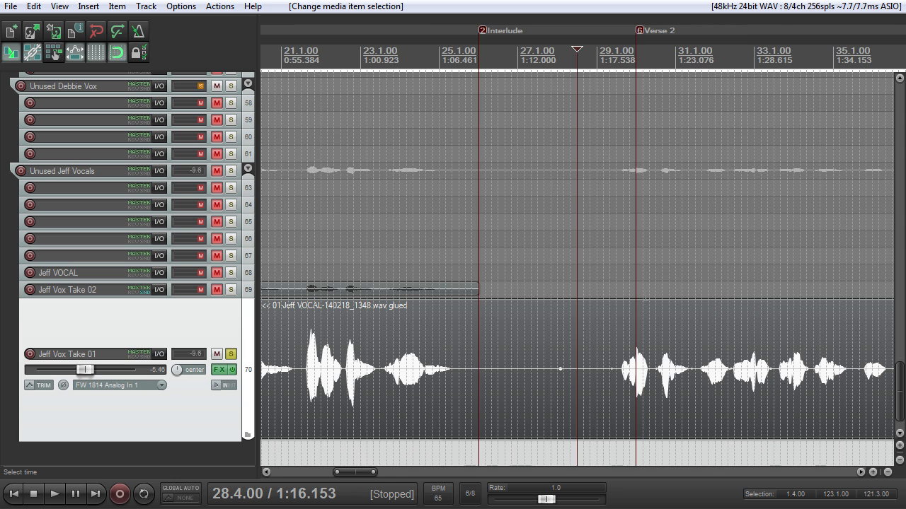
left_click(400, 51)
scroll(400, 51, "up", 2)
scroll(637, 218, "down", 2)
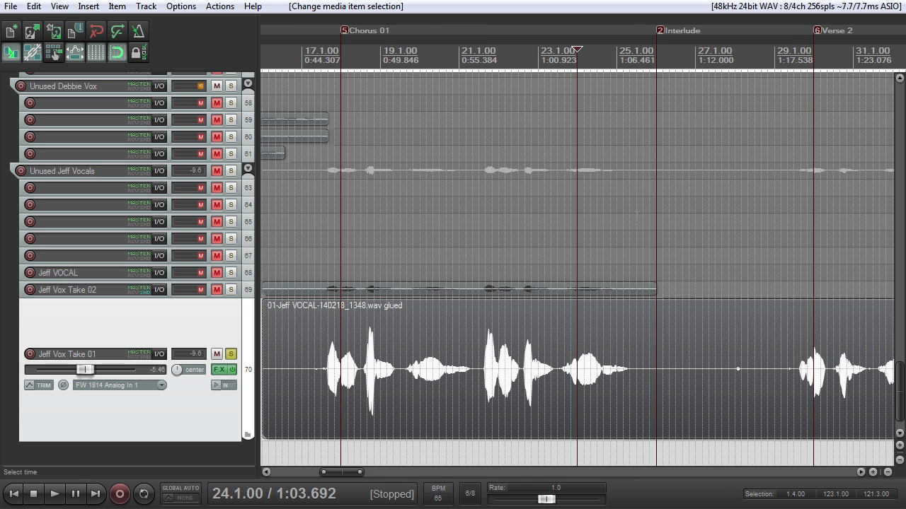
scroll(640, 209, "down", 3)
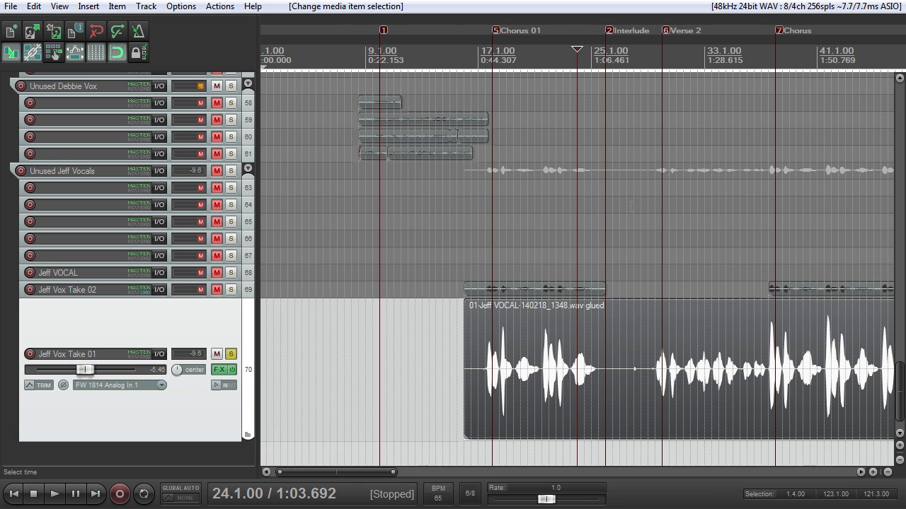
scroll(629, 206, "up", 4)
key("space")
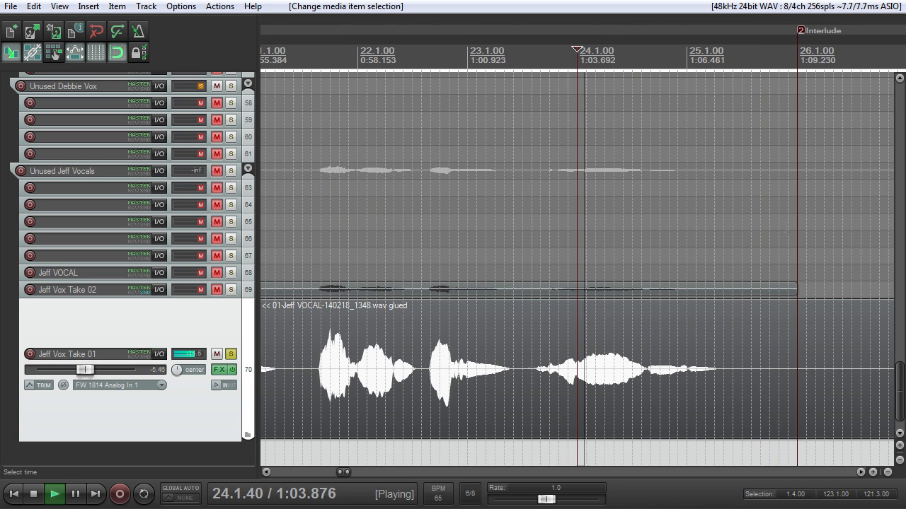
key("space")
Step: Mute and unmute the parent folder of the unused vocal tracks 63 to 70
left_click(232, 354)
left_click(233, 354)
left_click(216, 170)
left_click(217, 170)
Step: Examine the track 70 vocal items from Chorus 01 to the final chorus
scroll(577, 255, "down", 4)
scroll(578, 254, "up", 2)
scroll(578, 255, "down", 1)
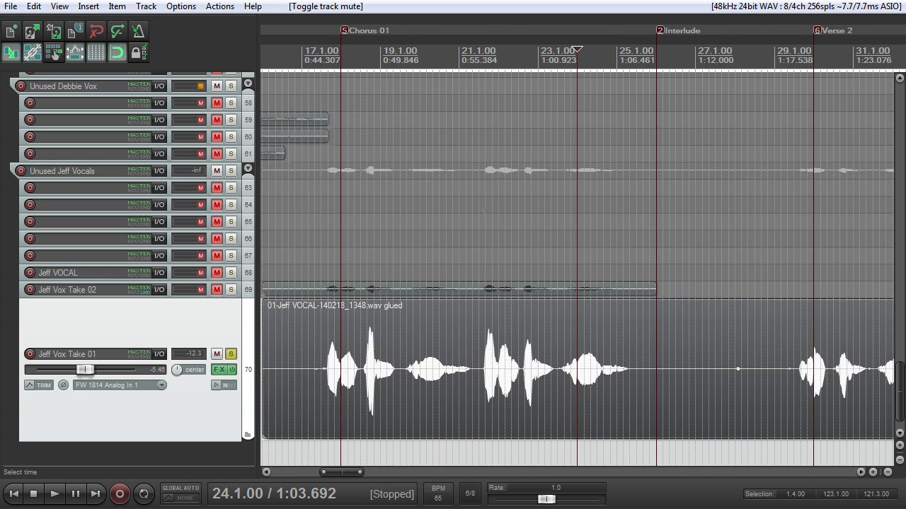
scroll(577, 255, "down", 5)
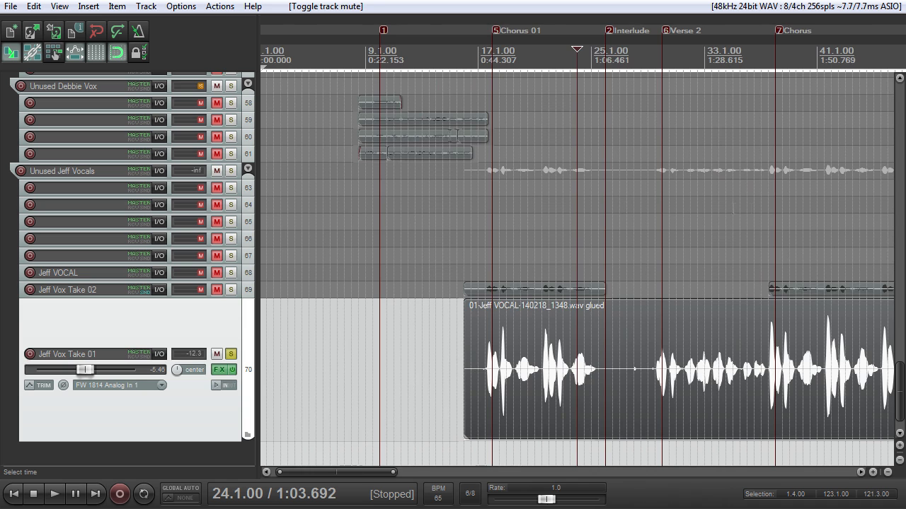
scroll(577, 254, "down", 4)
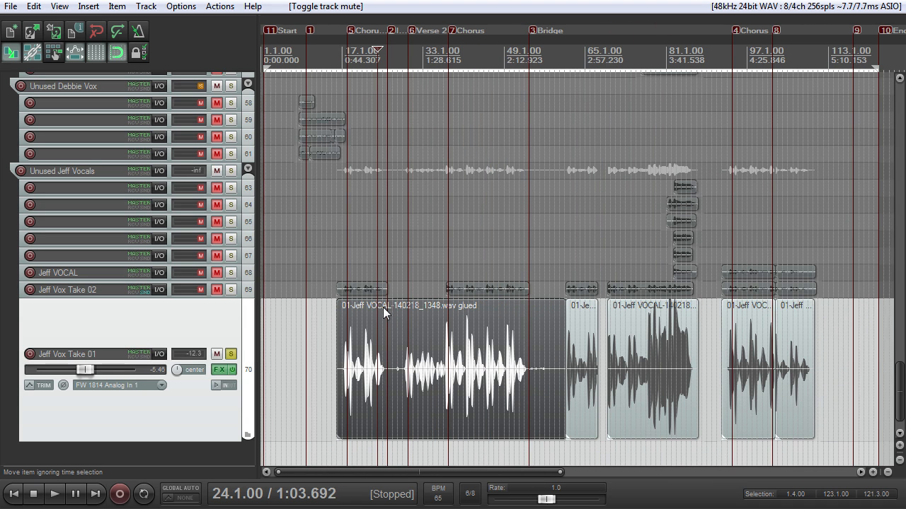
scroll(598, 311, "up", 3)
scroll(609, 308, "down", 3)
Step: Place the edit cursor at 100.1.00 and trim the start of the final chorus vocal item to just before its first phrase
left_click(763, 51)
scroll(763, 51, "up", 6)
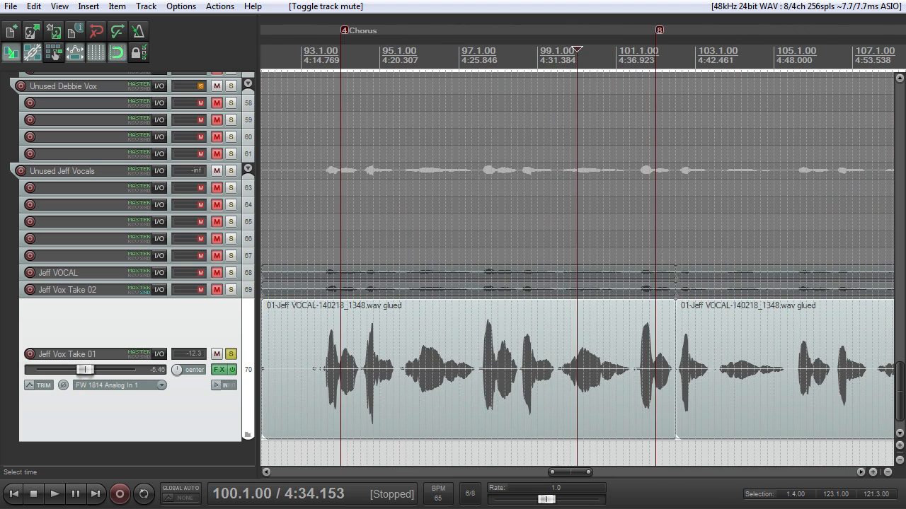
scroll(376, 358, "down", 2)
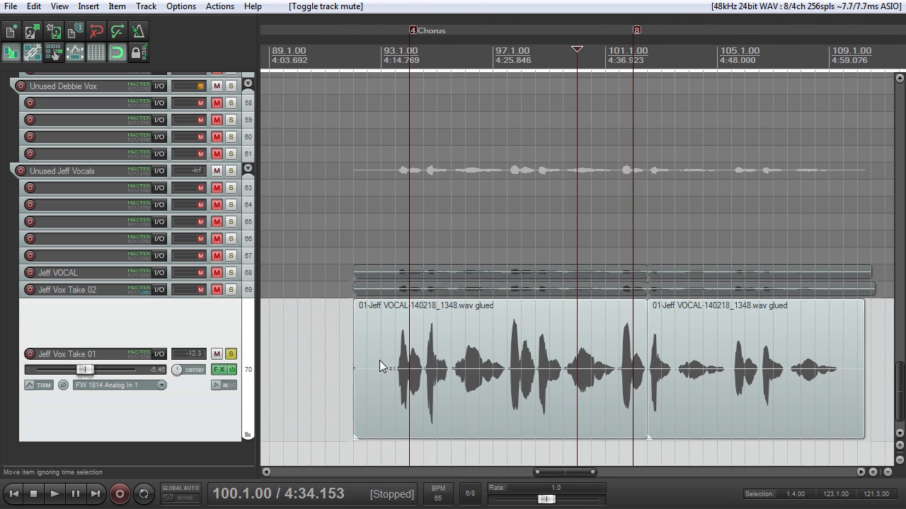
left_click_drag(356, 362, 398, 359)
scroll(410, 357, "up", 3)
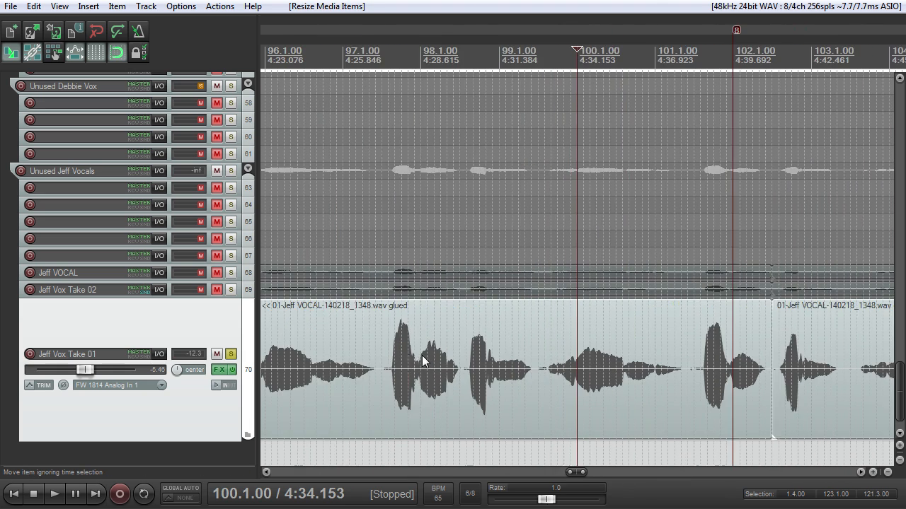
Step: Place the edit cursor at 93.1.00 and examine the gap before the final chorus vocal item on track 70
scroll(422, 356, "down", 4)
left_click(439, 53)
scroll(544, 337, "up", 4)
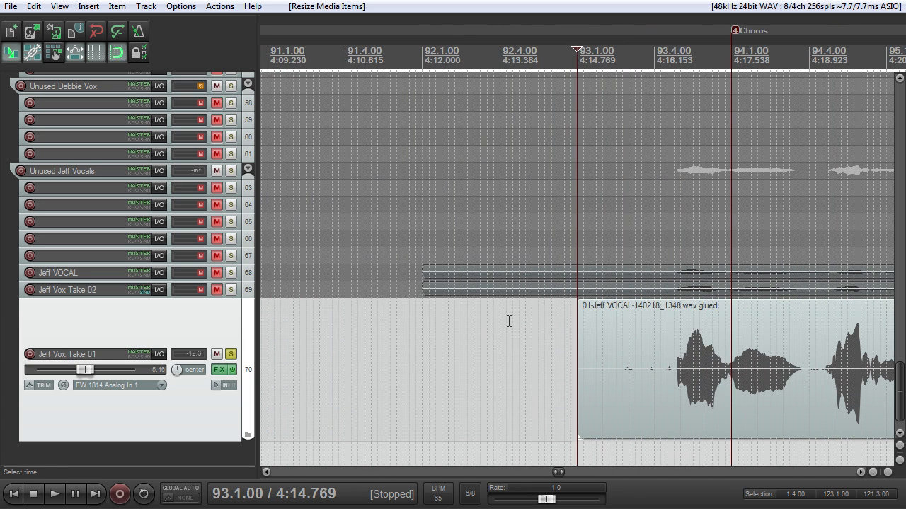
scroll(524, 313, "down", 4)
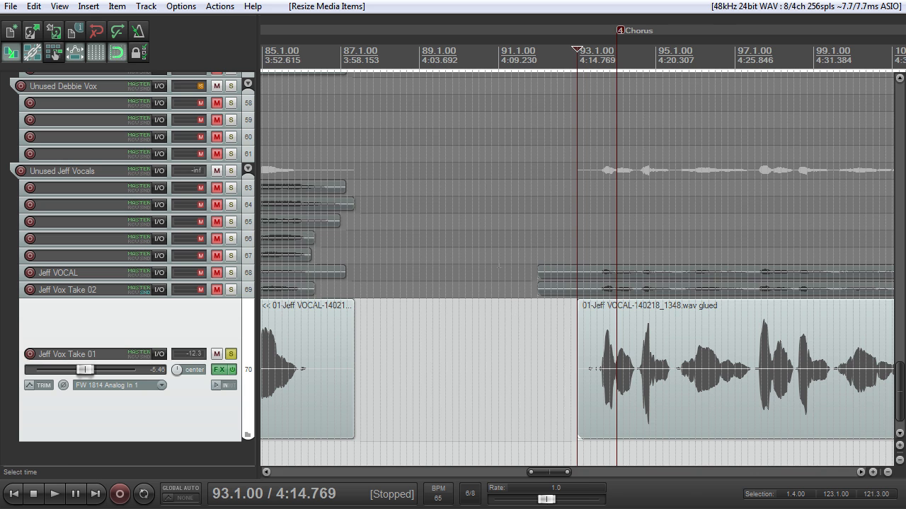
scroll(515, 309, "down", 3)
scroll(617, 302, "up", 3)
Step: Place the edit cursor at 96.1.00 and adjust the fade at the start of the final chorus vocal item on track 70
left_click(696, 56)
scroll(718, 138, "up", 5)
scroll(721, 146, "down", 4)
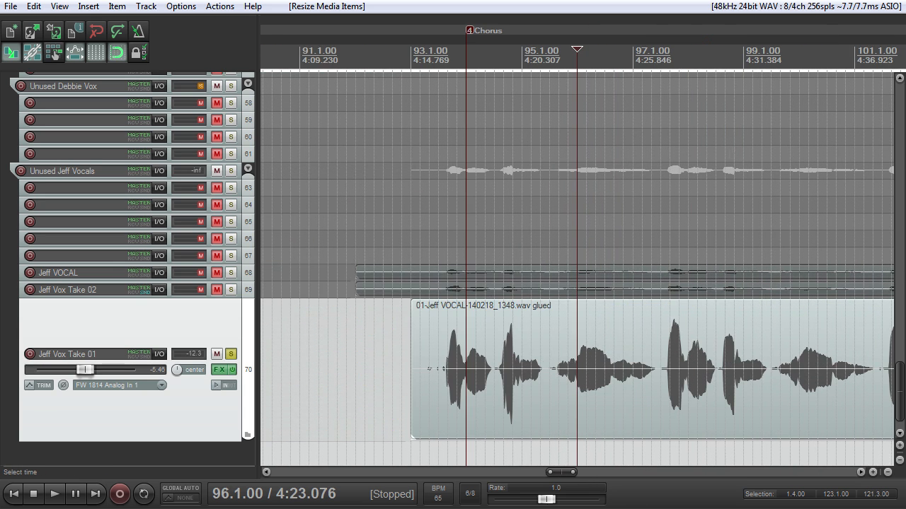
scroll(711, 163, "down", 5)
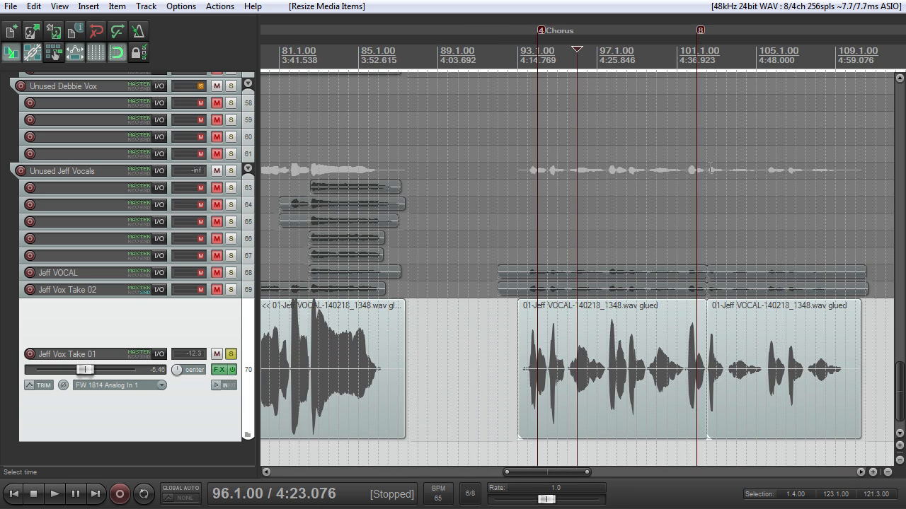
scroll(708, 166, "up", 3)
scroll(707, 166, "up", 2)
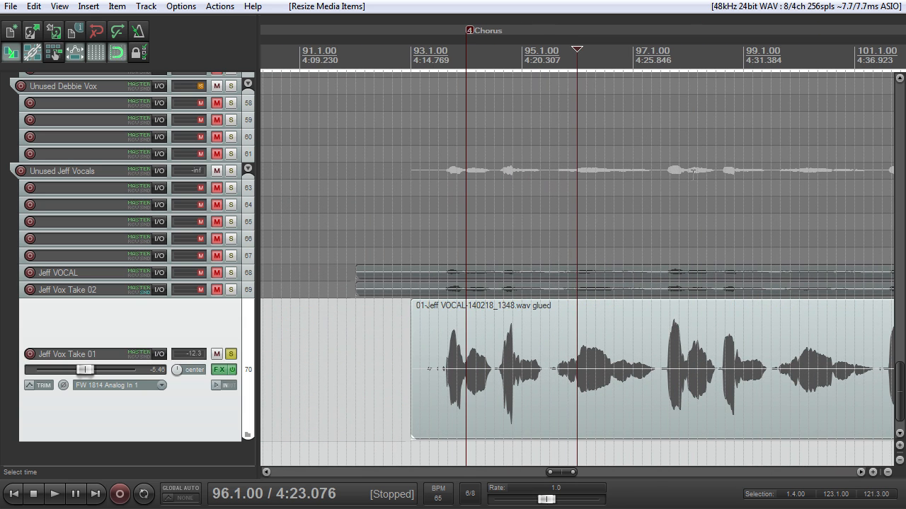
scroll(695, 184, "down", 5)
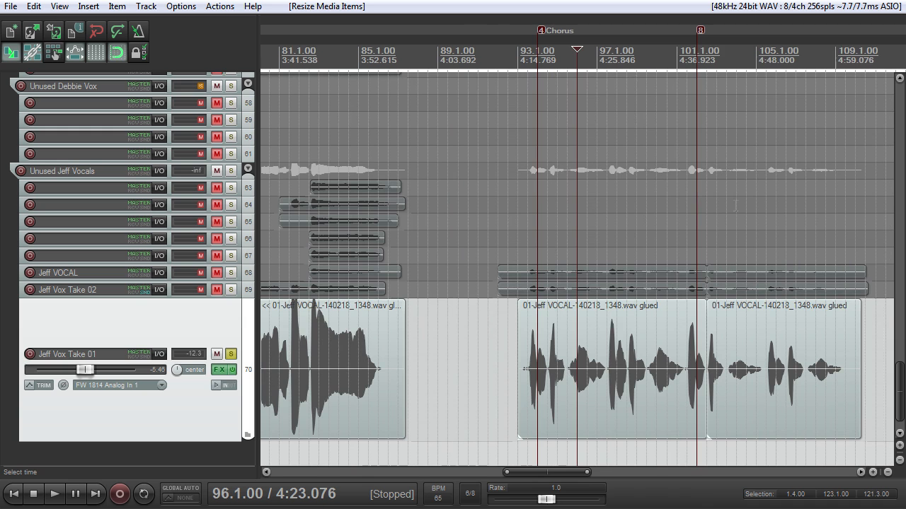
scroll(691, 329, "up", 5)
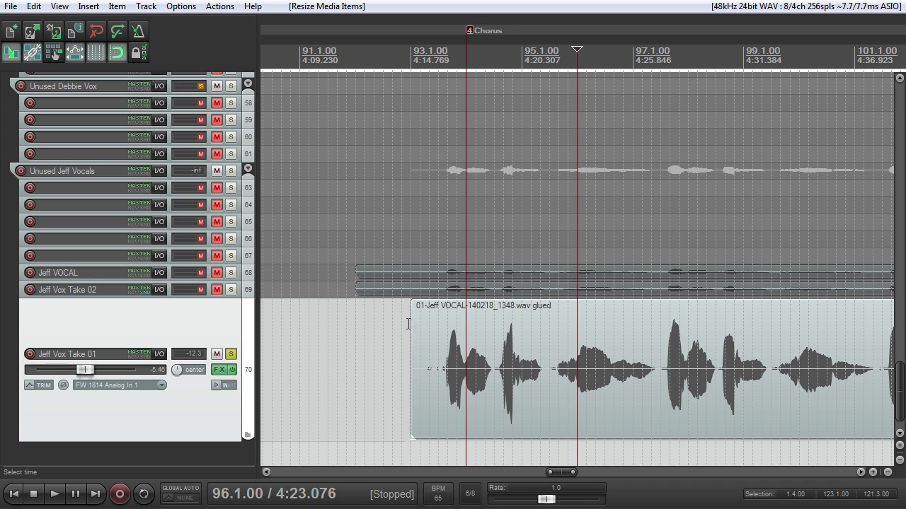
left_click_drag(414, 308, 378, 308)
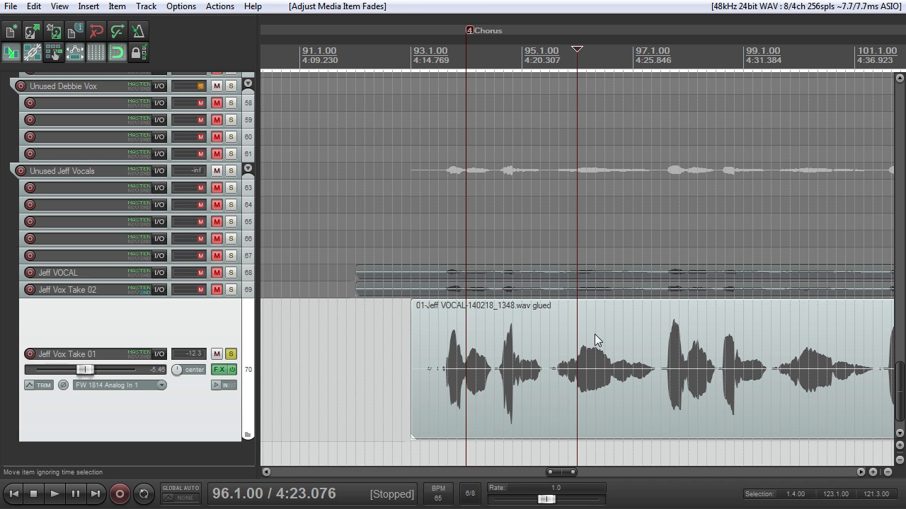
Step: Examine the phrases and gaps of the final chorus vocal items on track 70 at different scales
scroll(603, 335, "down", 3)
scroll(603, 334, "up", 3)
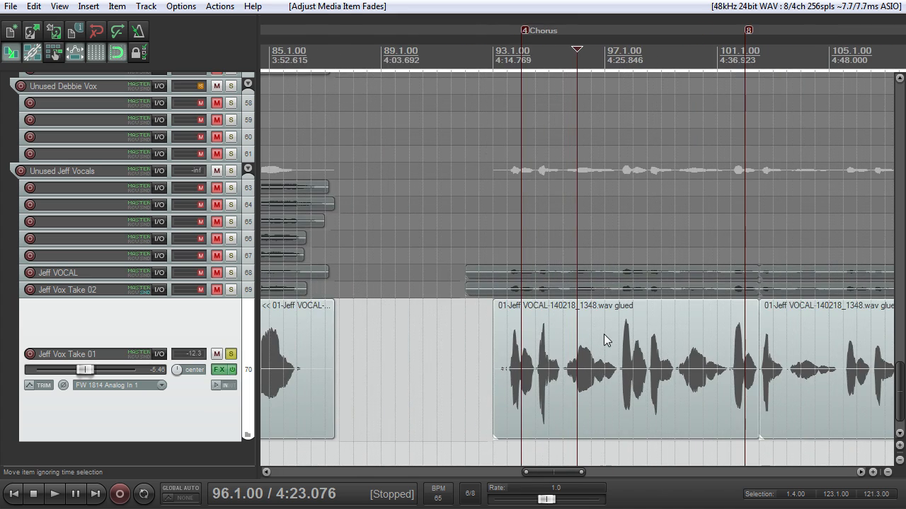
scroll(608, 339, "down", 3)
scroll(612, 338, "up", 3)
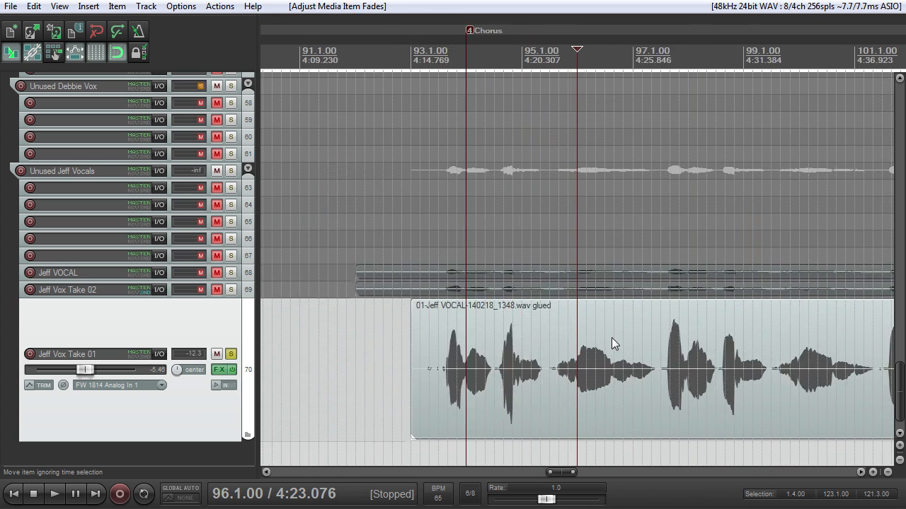
scroll(611, 337, "down", 1)
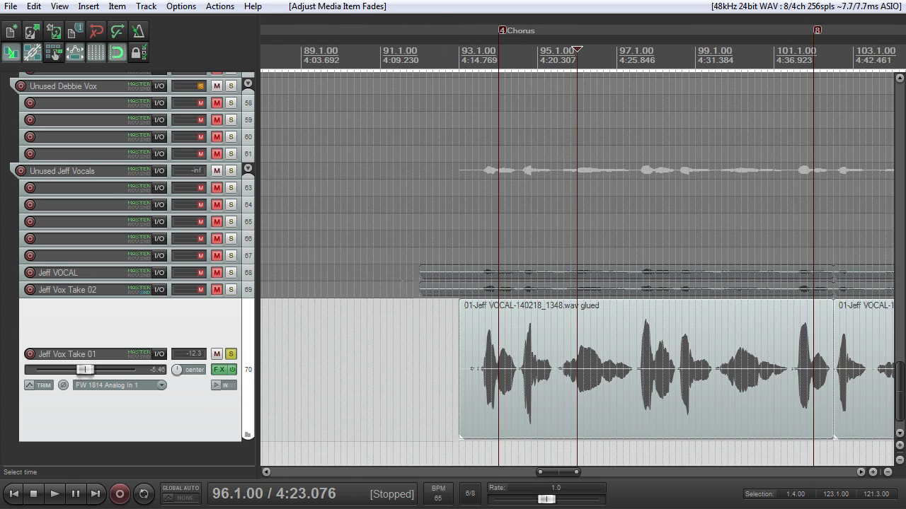
scroll(411, 291, "down", 3)
scroll(841, 341, "up", 3)
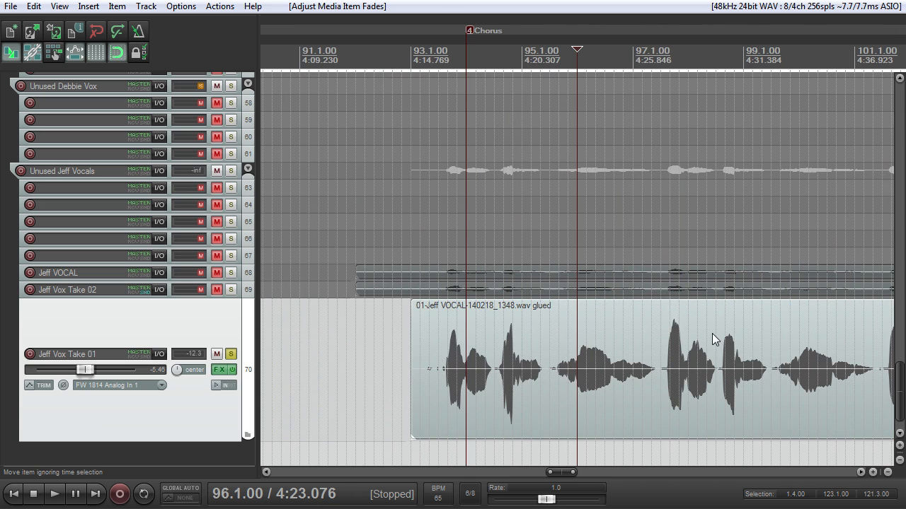
scroll(709, 328, "down", 2)
scroll(704, 329, "up", 3)
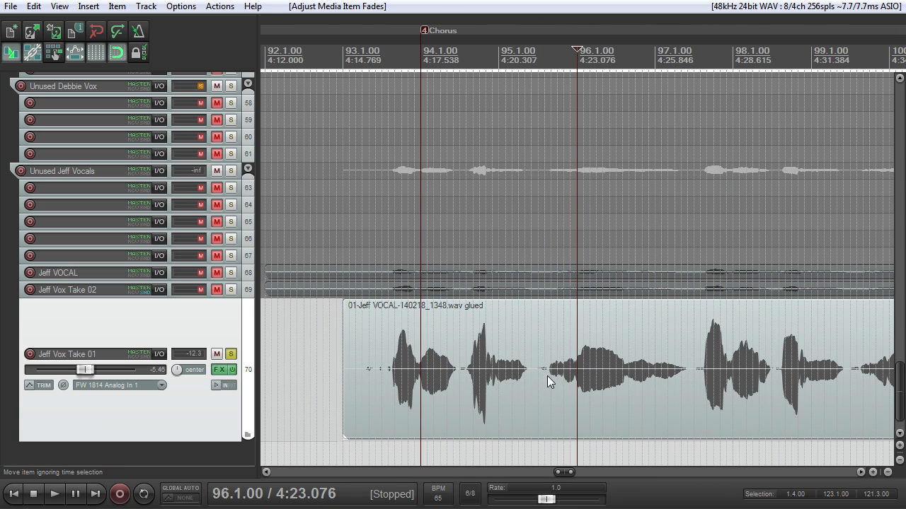
scroll(626, 343, "down", 2)
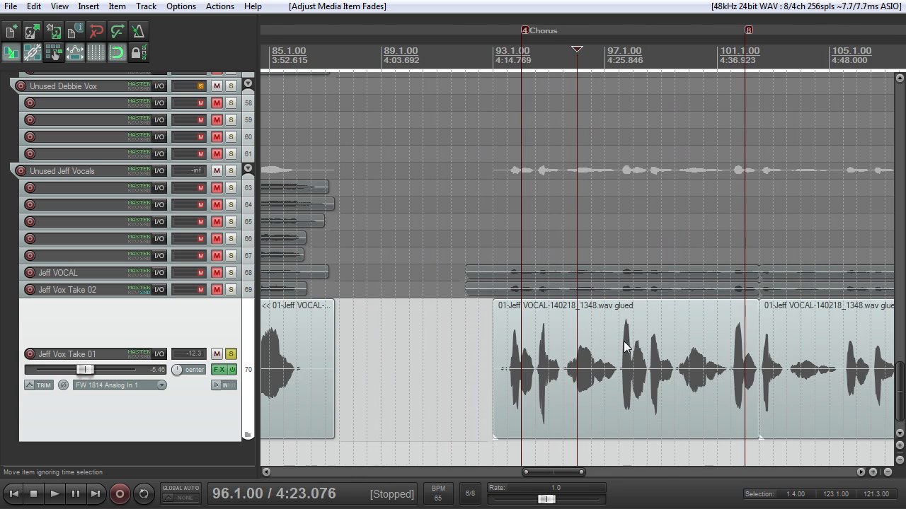
scroll(623, 347, "down", 2)
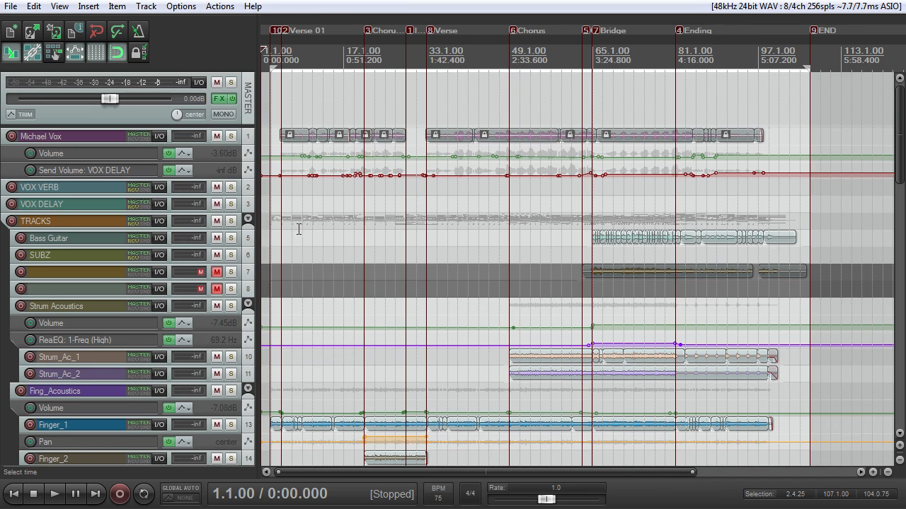
Step: Enlarge the lead vocal on track 1 and solo it
left_click_drag(224, 143, 228, 254)
scroll(326, 158, "up", 4)
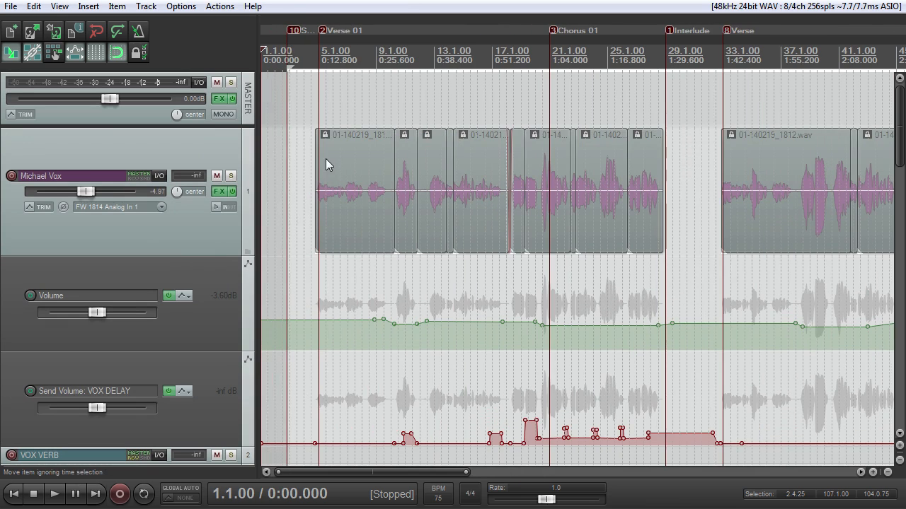
left_click(231, 175)
scroll(373, 164, "up", 4)
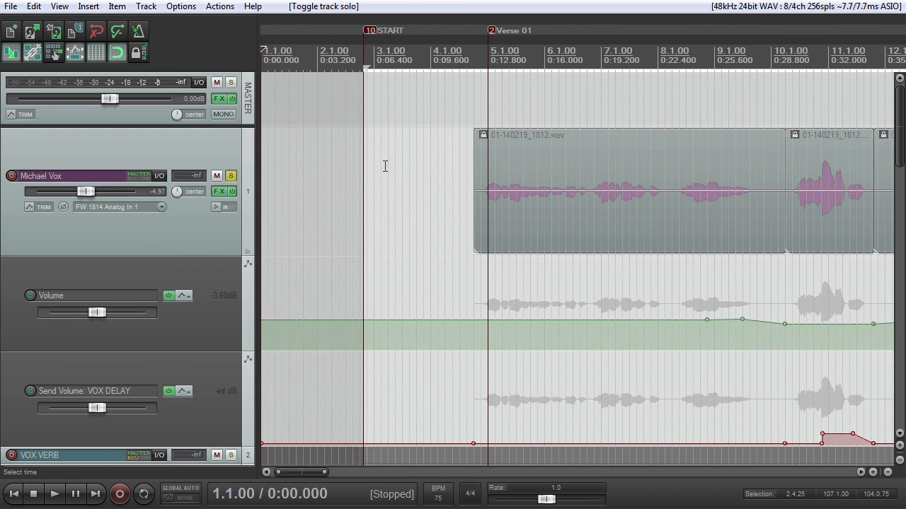
Step: Open the FX chain of track 1 and review the ReaEQ, ReaGate and ReaComp settings
left_click(222, 191)
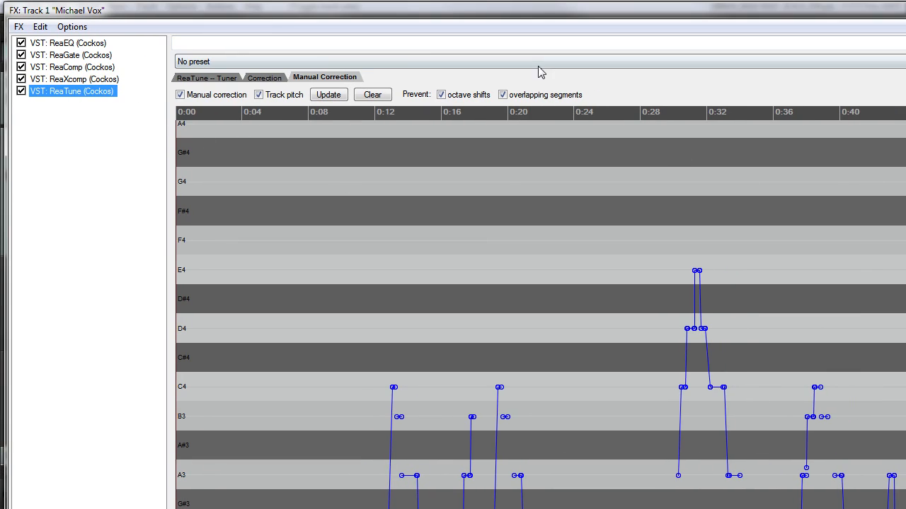
left_click(99, 47)
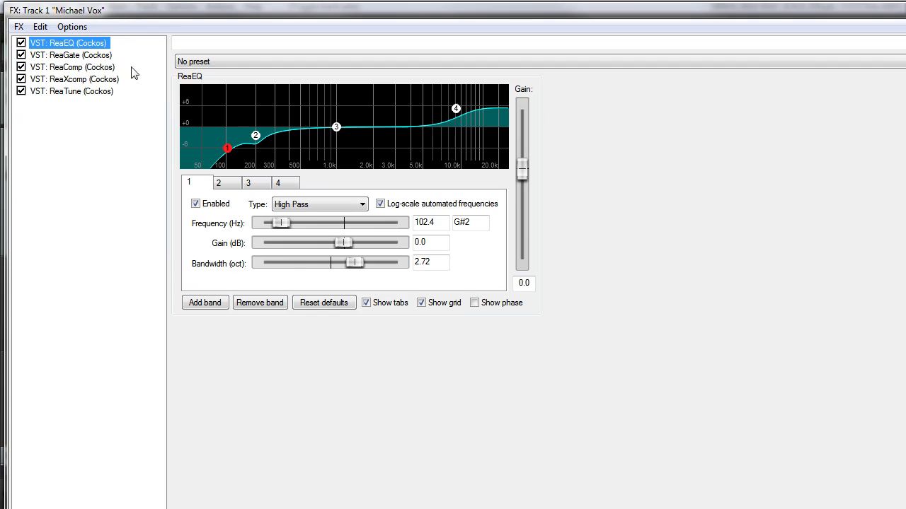
left_click(87, 55)
left_click_drag(288, 12, 300, 302)
left_click_drag(393, 300, 380, 7)
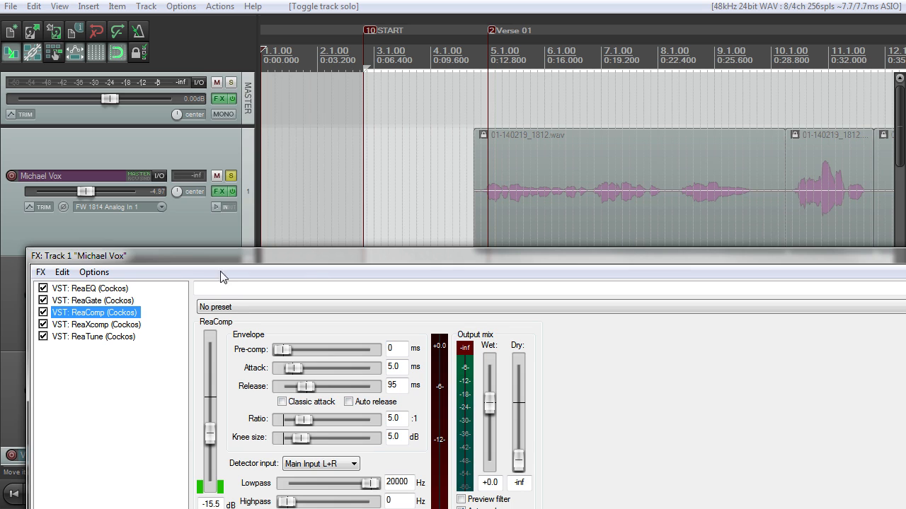
left_click_drag(234, 256, 218, 117)
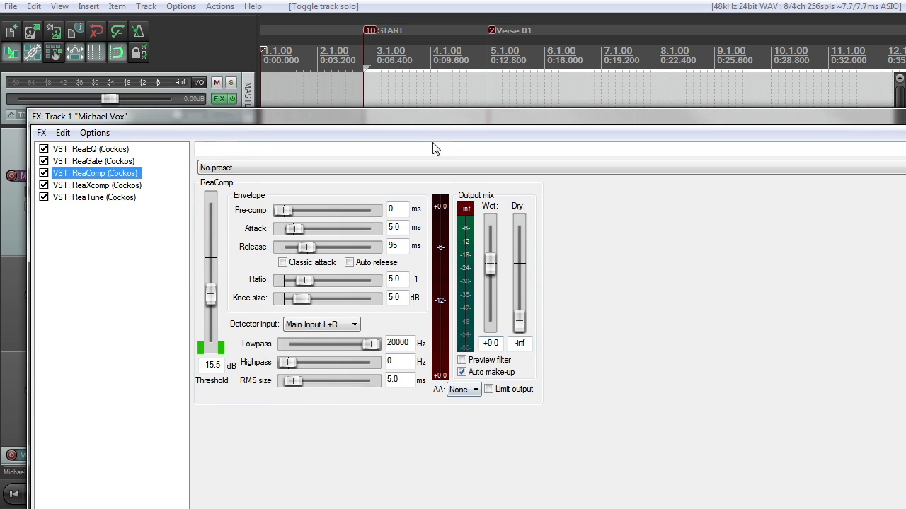
left_click_drag(442, 119, 428, 4)
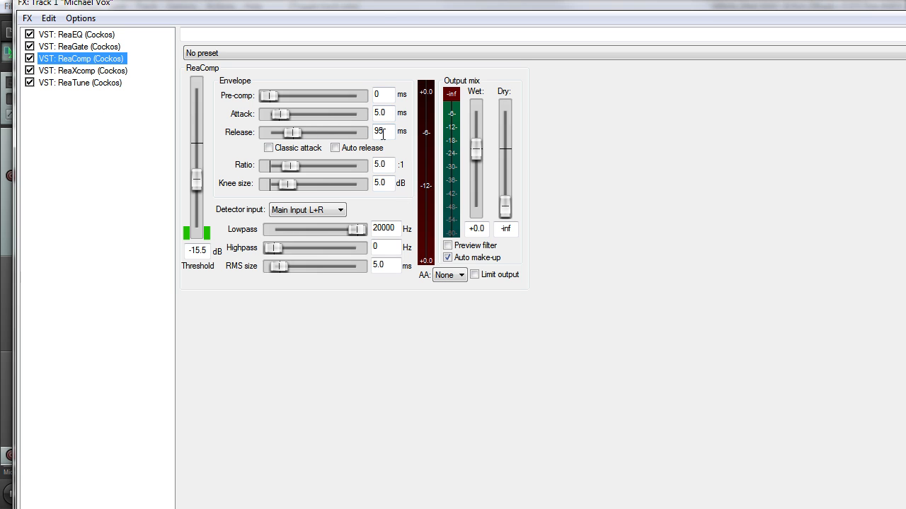
Step: Review the ReaXcomp de-esser settings in track 1's FX chain and show the ReaTune plug-in
left_click_drag(389, 8, 373, 26)
left_click(83, 85)
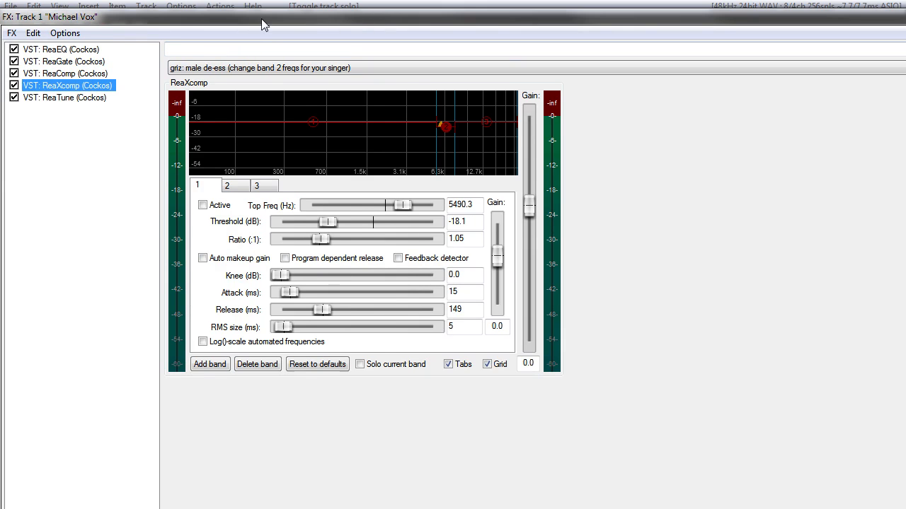
left_click_drag(262, 24, 286, 19)
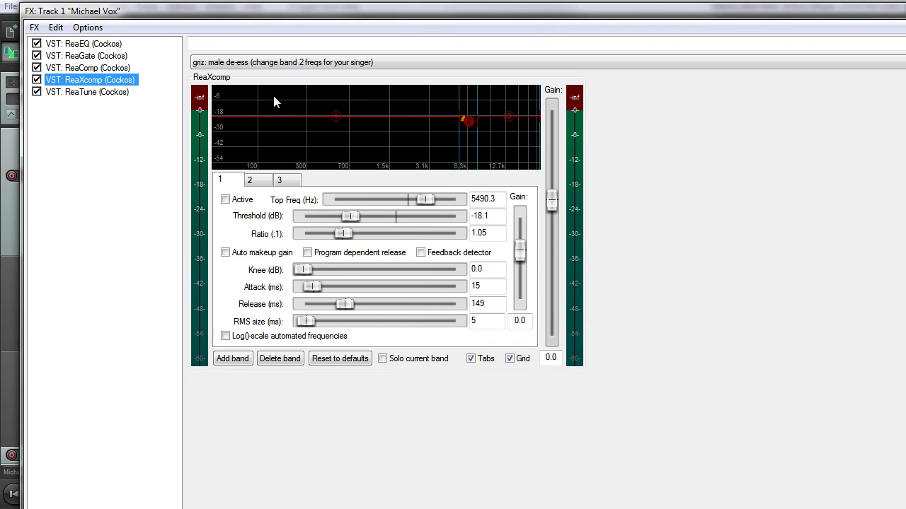
left_click(97, 124)
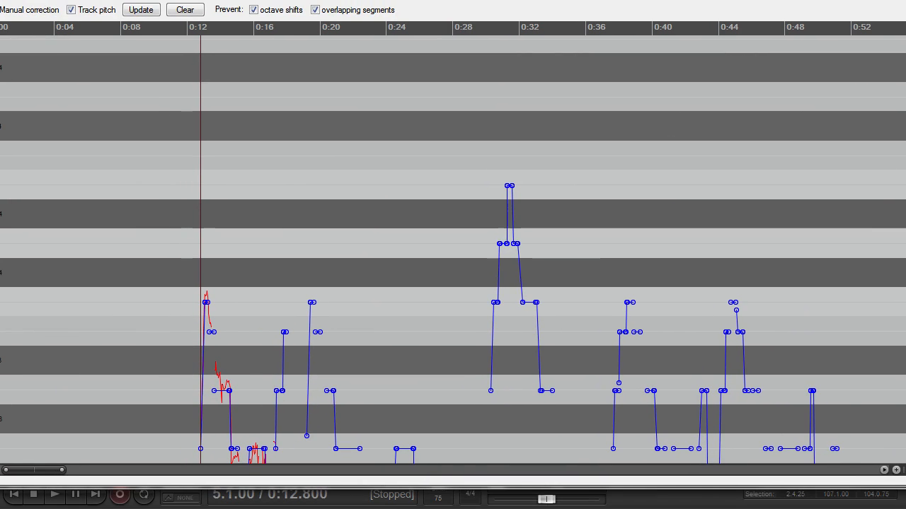
Step: Narrow the FX window and inspect ReaTune's manual correction segments around 0:12 to 0:24
left_click_drag(905, 190, 714, 190)
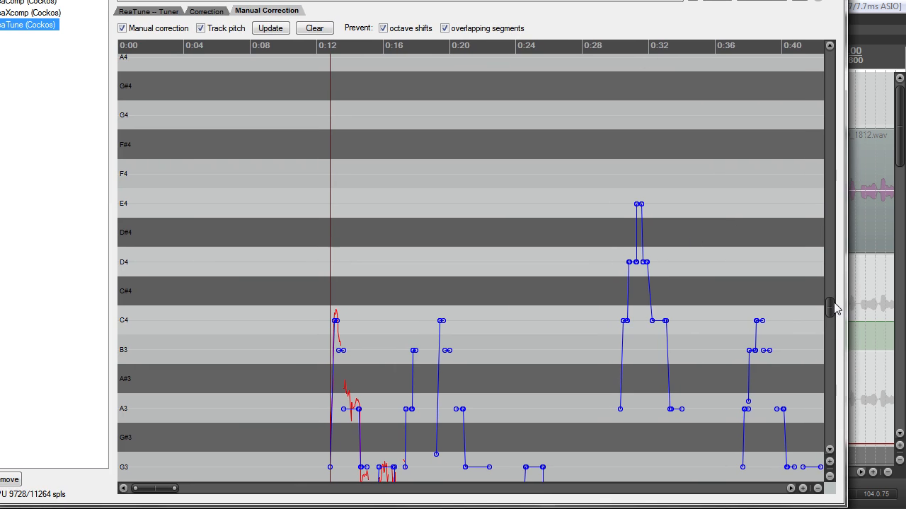
left_click_drag(832, 308, 828, 340)
scroll(509, 196, "up", 5)
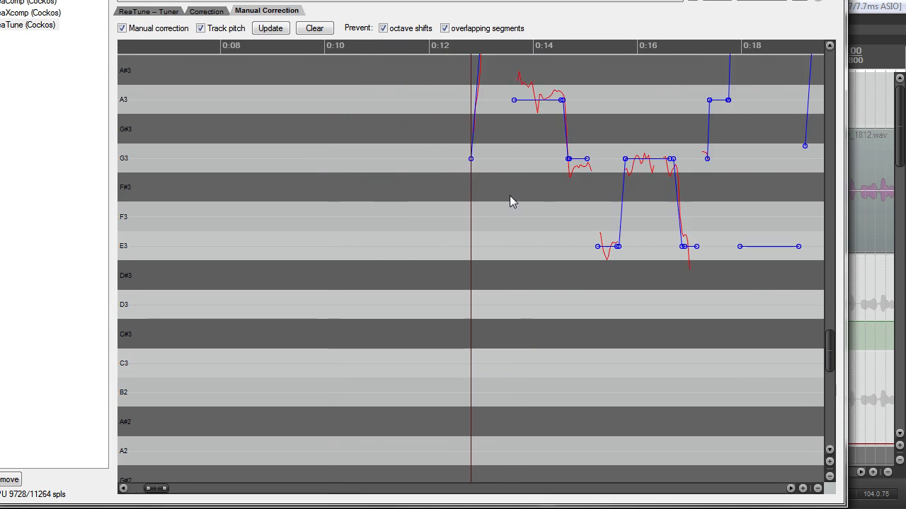
scroll(496, 150, "down", 5)
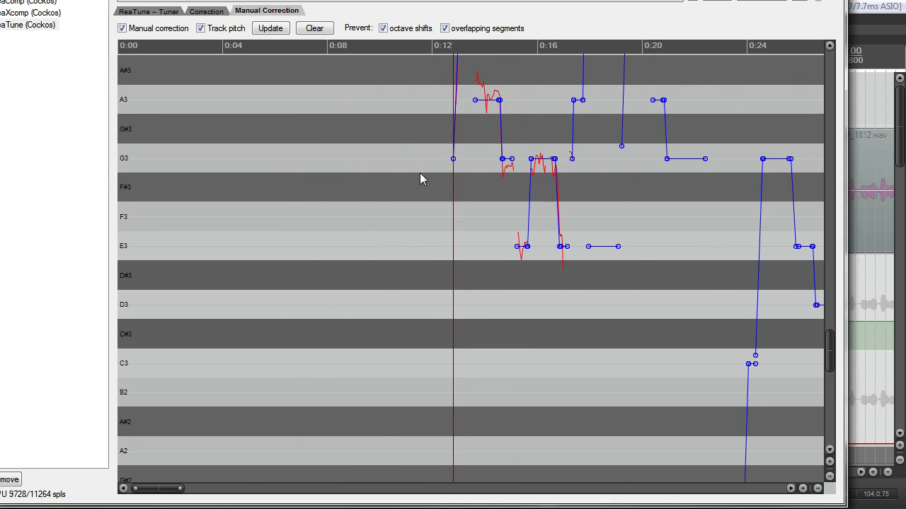
scroll(425, 185, "down", 5)
Step: Review ReaTune's Tuner and automatic Correction settings, and return to Manual Correction
left_click(147, 11)
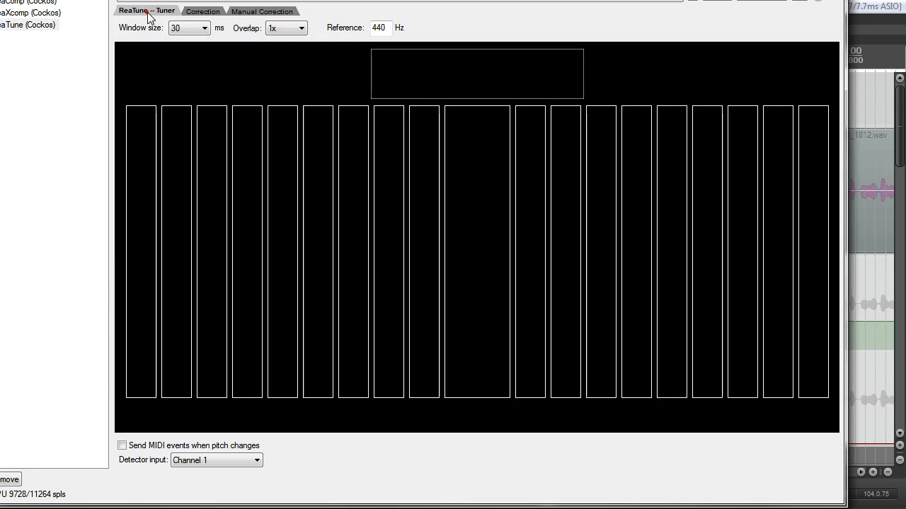
left_click(198, 10)
left_click(145, 10)
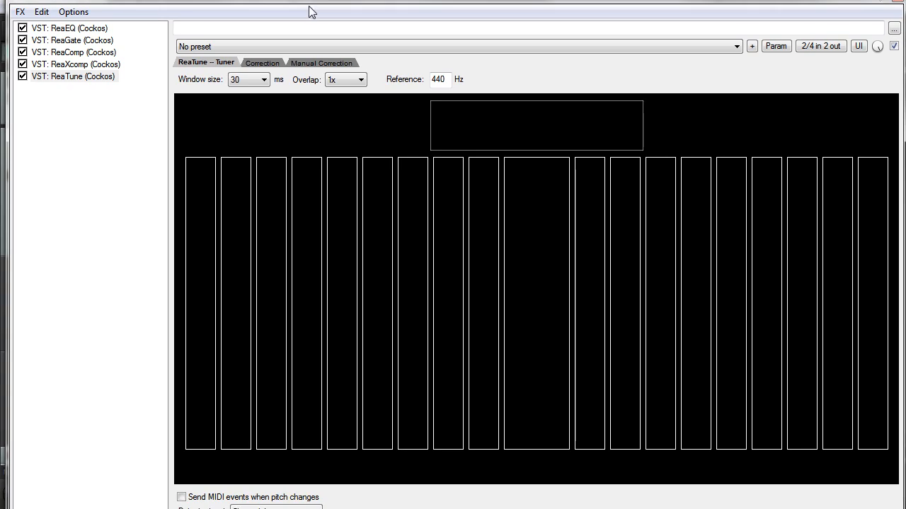
left_click(203, 11)
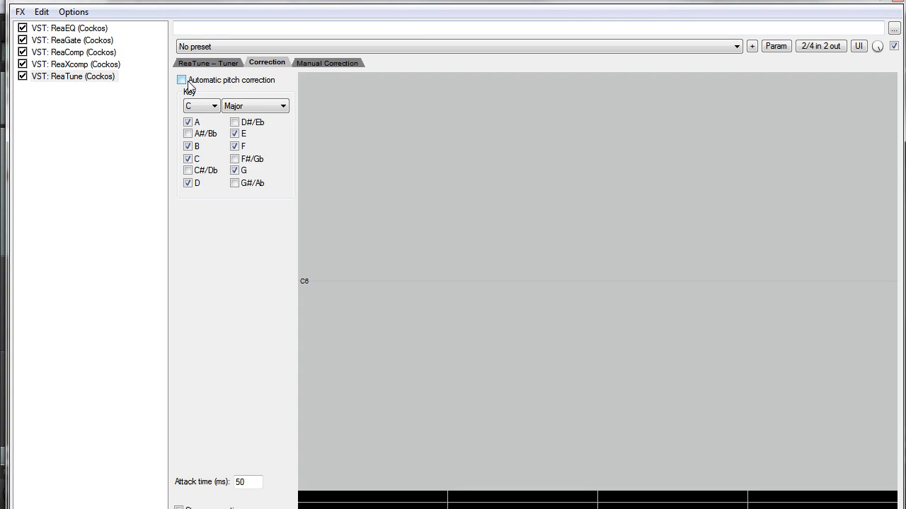
left_click(327, 63)
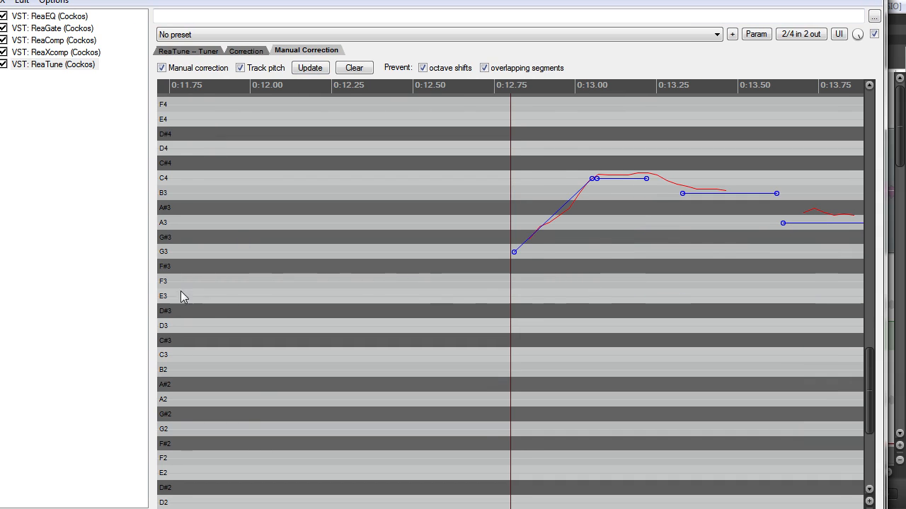
Step: Draw a manual correction segment between B3 and C4 starting at about 0:12.07 and shorten its end to about 0:12.24
scroll(222, 303, "up", 5)
scroll(222, 305, "down", 3)
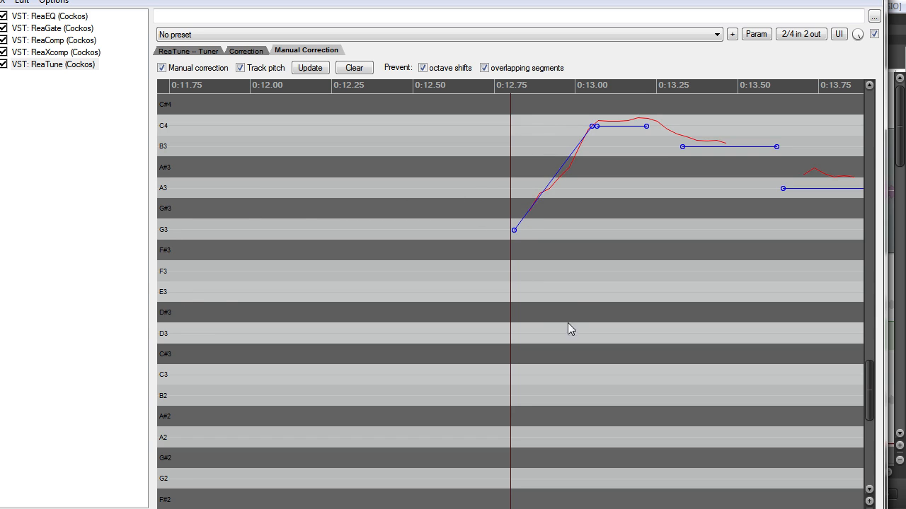
scroll(559, 309, "down", 5)
left_click_drag(863, 361, 863, 341)
scroll(509, 292, "up", 6)
scroll(499, 301, "down", 4)
scroll(486, 319, "down", 3)
scroll(489, 312, "up", 5)
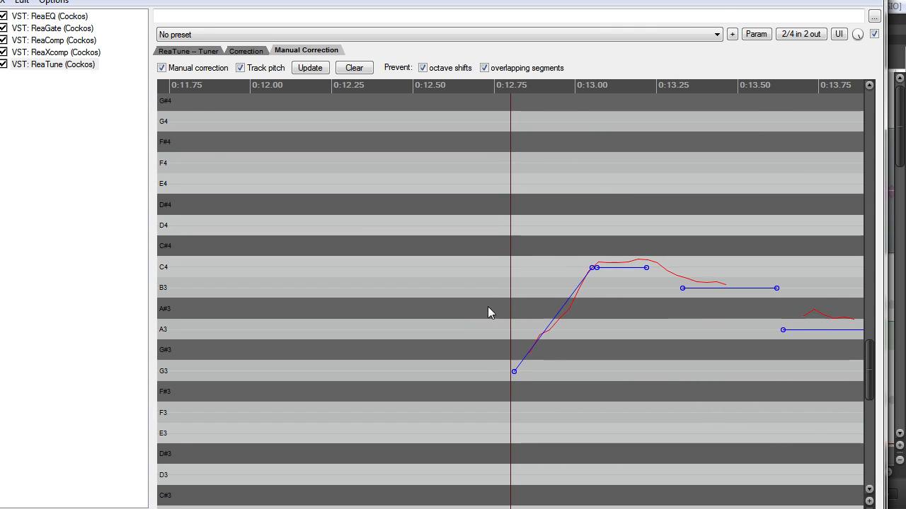
mouse_move(343, 280)
left_mouse_down()
mouse_move(343, 257)
mouse_move(295, 227)
mouse_move(333, 270)
mouse_move(326, 275)
left_mouse_up()
left_click(274, 277)
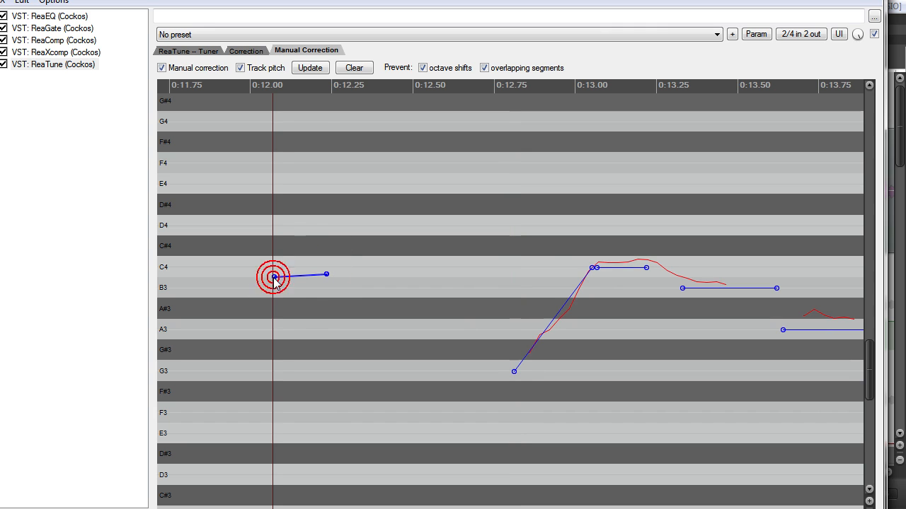
Step: Place the cursor at about 0:12.7 and switch ReaTune from manual correction to automatic pitch correction in C Major
left_click(489, 113)
scroll(486, 263, "down", 4)
left_click(245, 50)
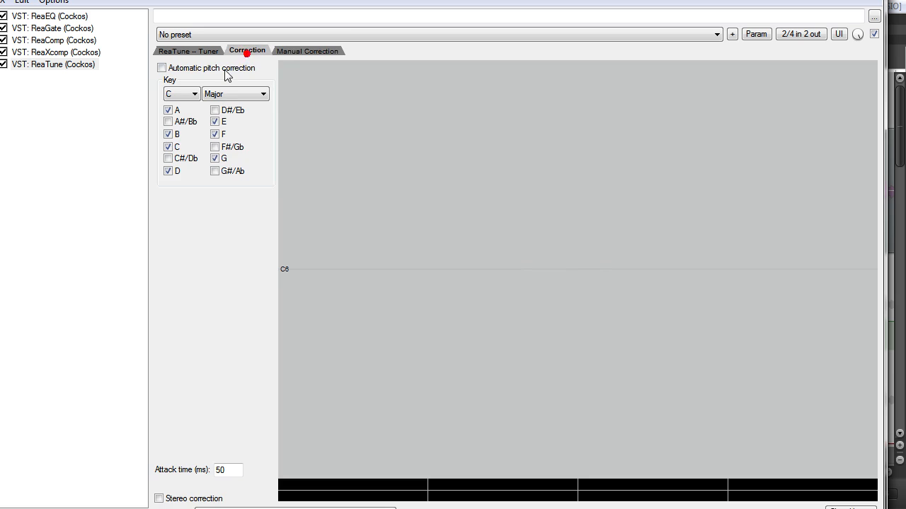
left_click(283, 52)
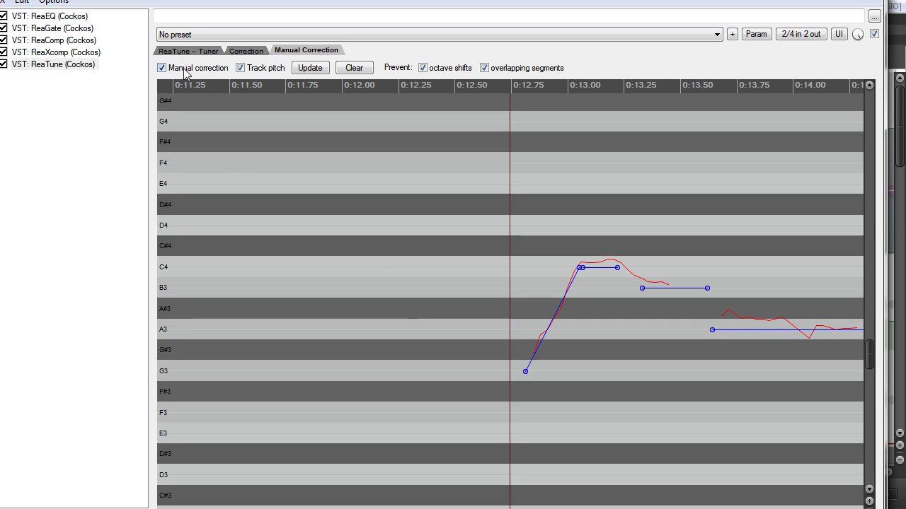
left_click(241, 50)
left_click(174, 71)
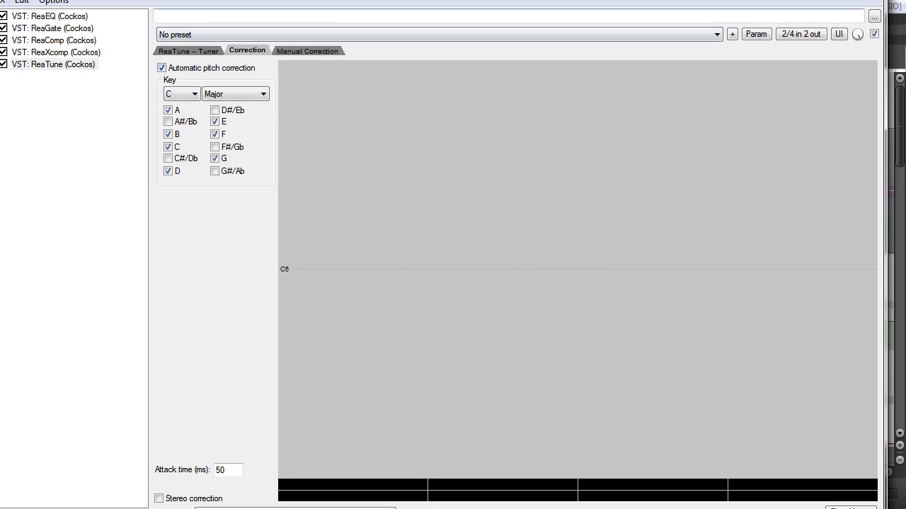
Step: Play the vocal with automatic correction and examine the detected and corrected pitch in the Correction graph
key("space")
mouse_move(804, 0)
left_mouse_down()
mouse_move(598, 172)
mouse_move(641, 292)
mouse_move(739, 26)
left_mouse_up()
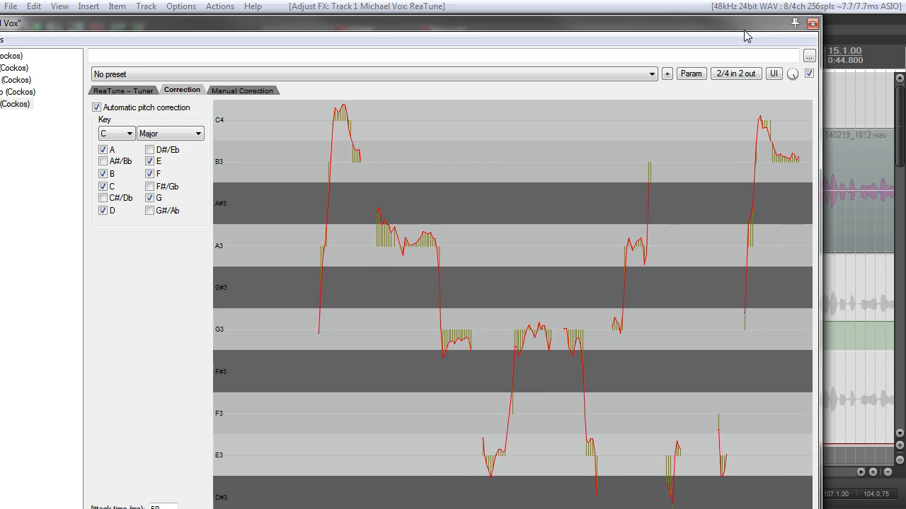
left_click_drag(745, 32, 688, 73)
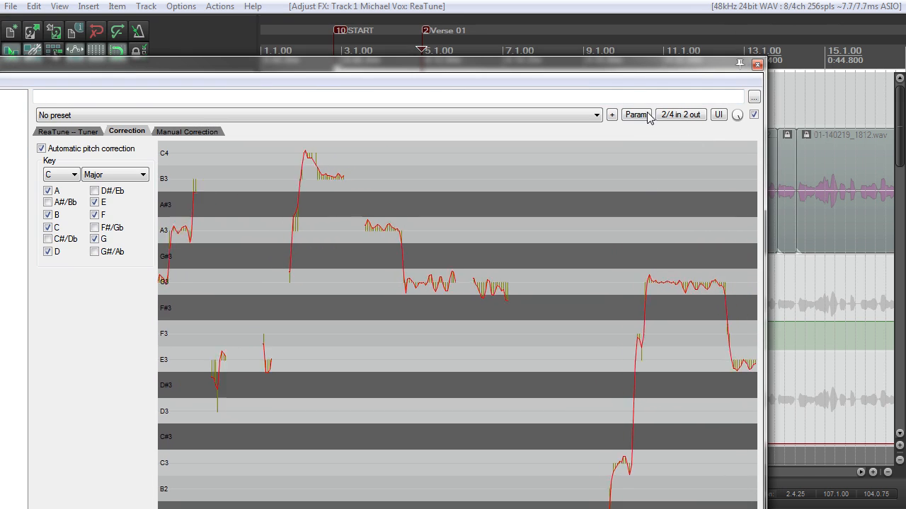
left_click_drag(628, 67, 628, 0)
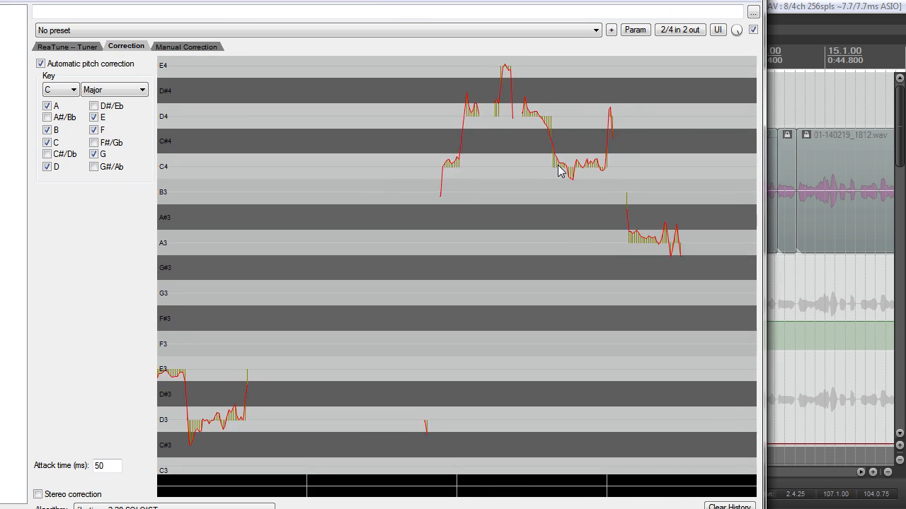
left_click_drag(410, 0, 493, 6)
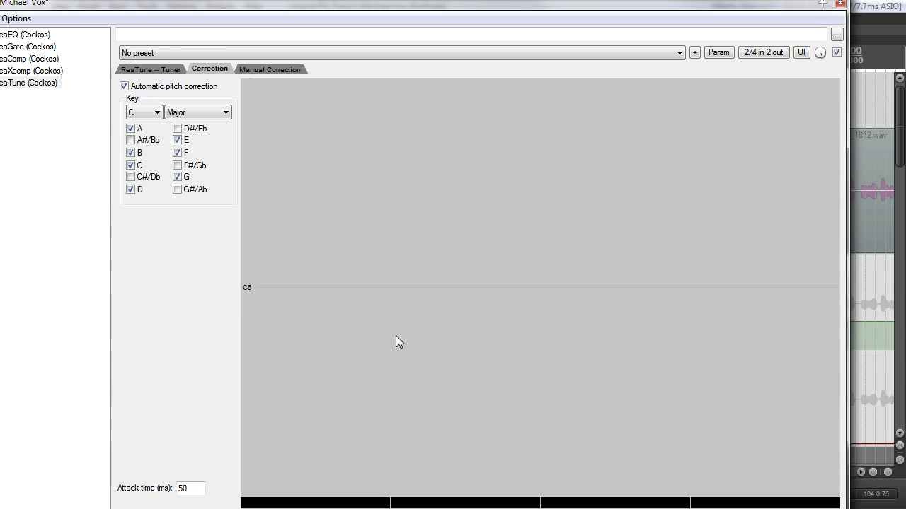
left_click_drag(388, 7, 439, 13)
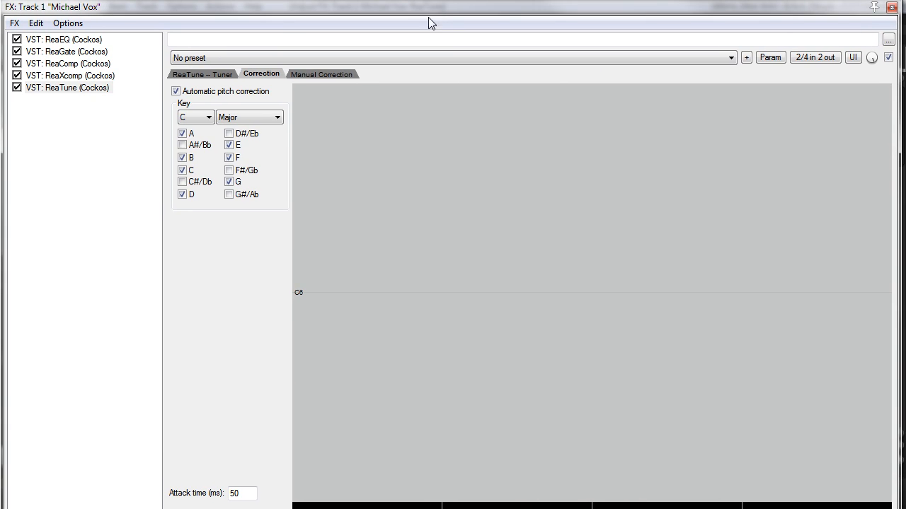
left_click_drag(424, 4, 426, 76)
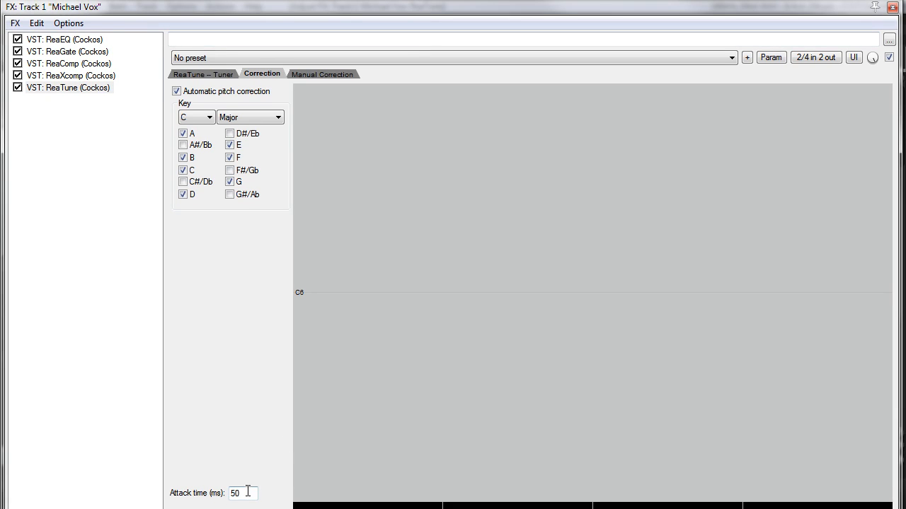
Step: Uncover the arrangement and play the automatically corrected vocal from about 0:31
left_click_drag(394, 10, 354, 209)
scroll(740, 92, "down", 1)
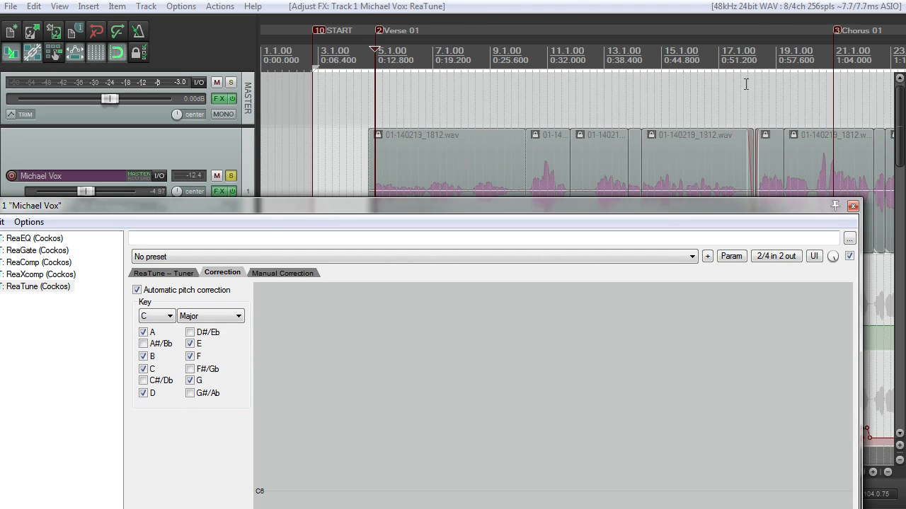
left_click(733, 56)
scroll(733, 56, "up", 3)
scroll(679, 148, "down", 2)
left_click(305, 55)
left_click_drag(364, 208, 381, 291)
key("space")
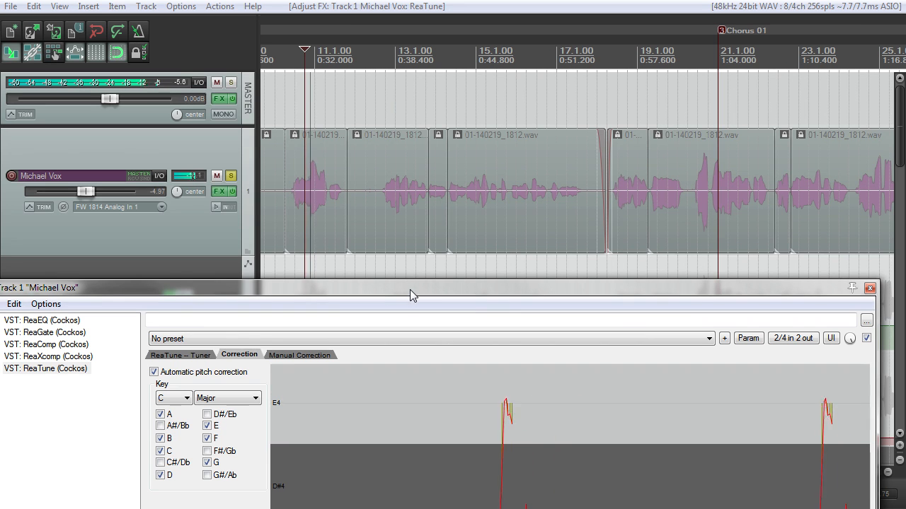
Step: Compare the playing vocal with automatic pitch correction switched off and on again
left_click_drag(410, 290, 406, 80)
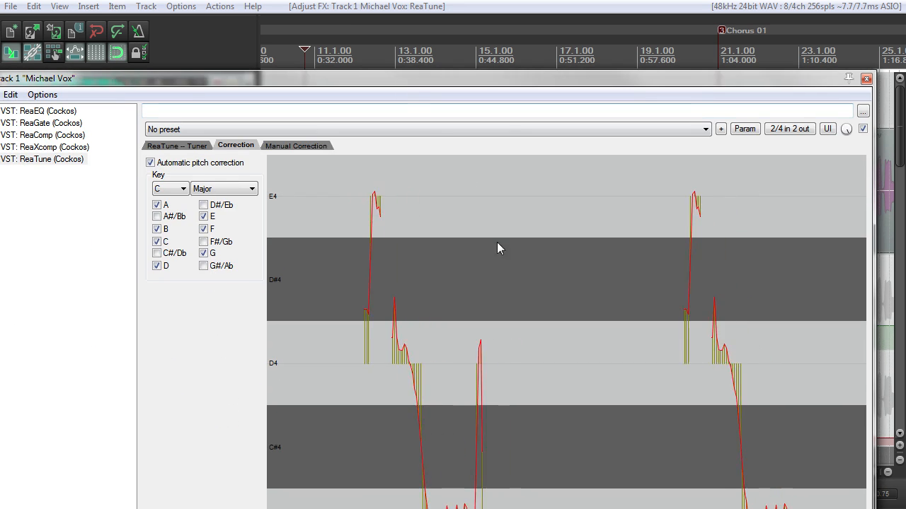
left_click(154, 167)
left_click(151, 164)
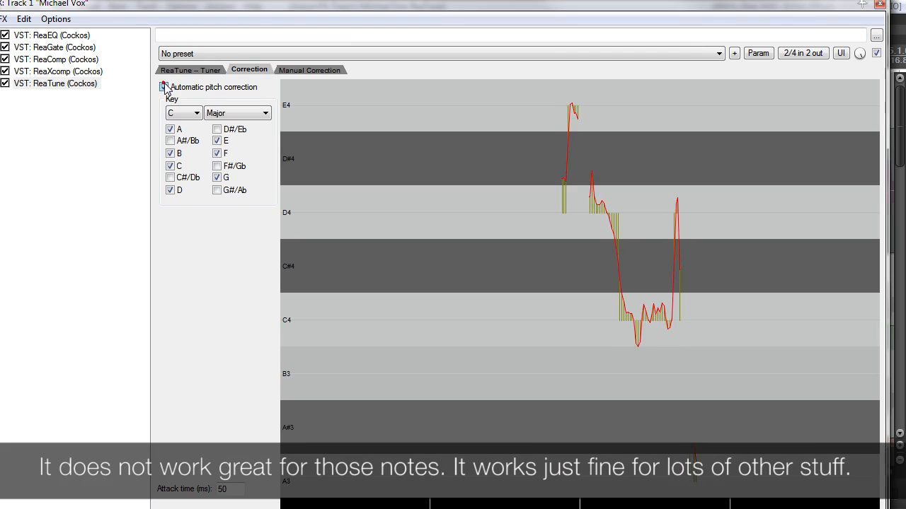
Step: Turn off automatic pitch correction and enable manual correction again
left_click(164, 87)
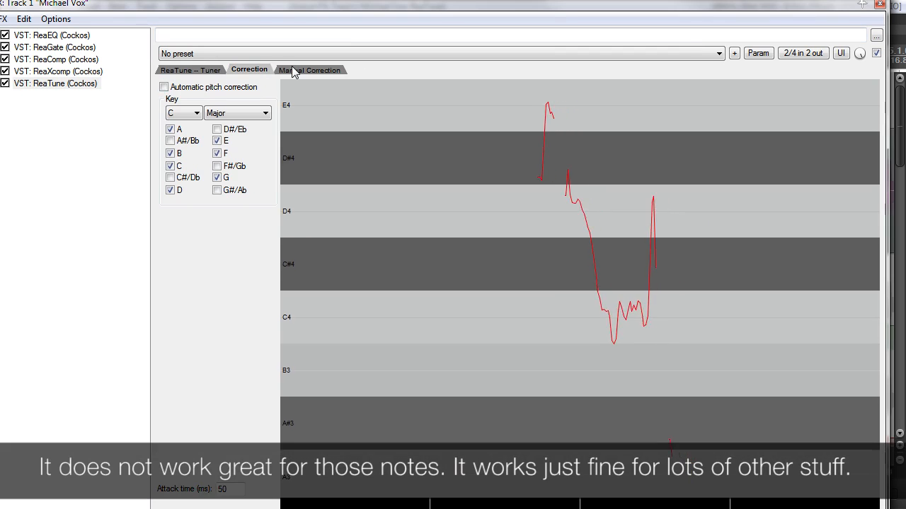
left_click(293, 71)
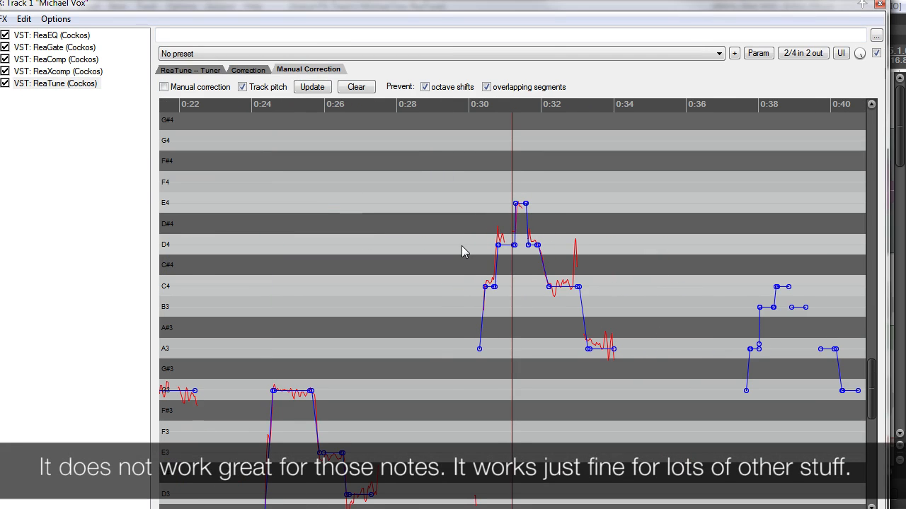
left_click(440, 7)
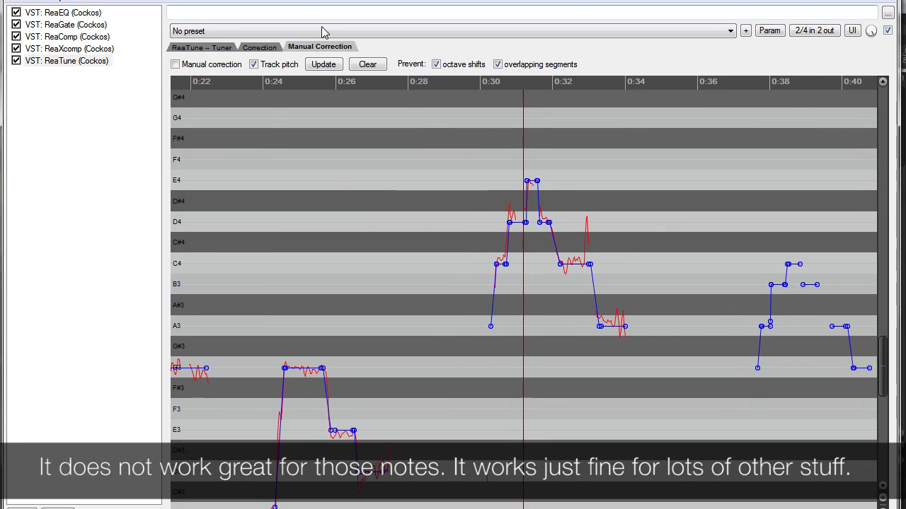
left_click(175, 64)
Step: Update the tracked pitch data in ReaTune's Manual Correction graph
scroll(493, 256, "up", 2)
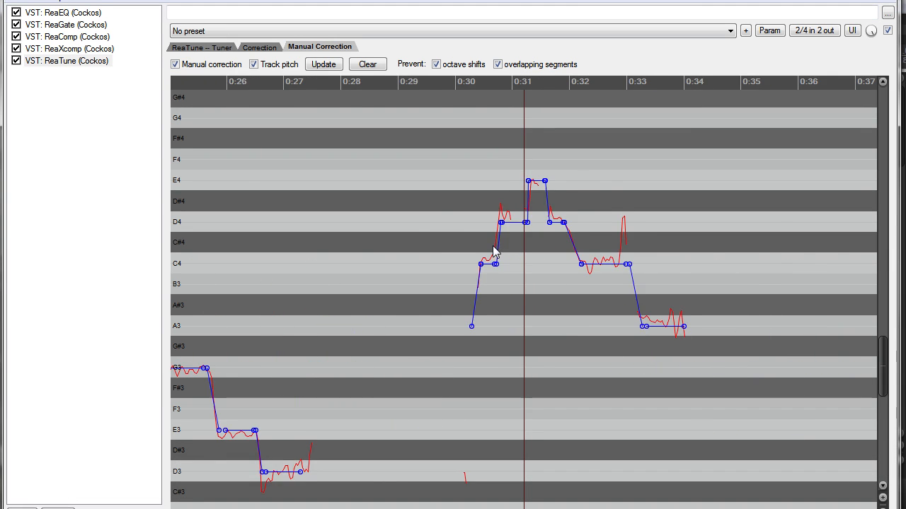
scroll(494, 255, "up", 2)
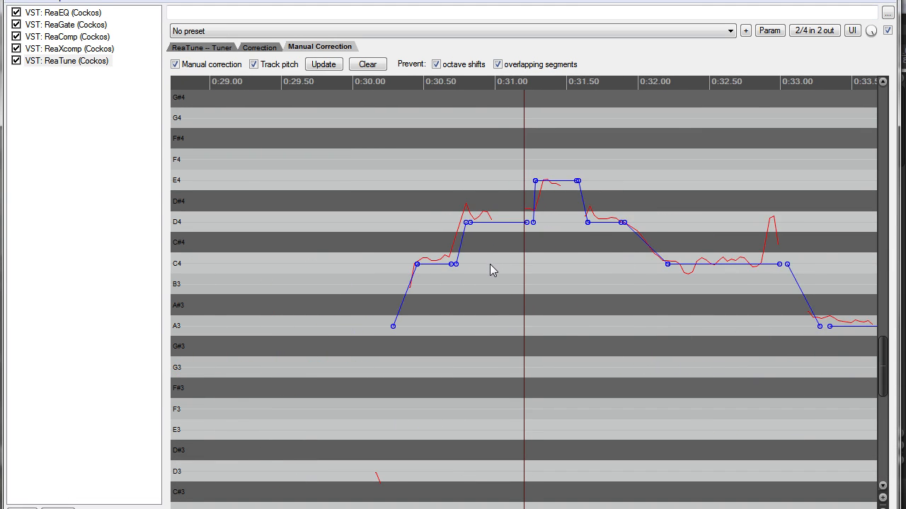
scroll(491, 265, "down", 2)
scroll(391, 211, "down", 3)
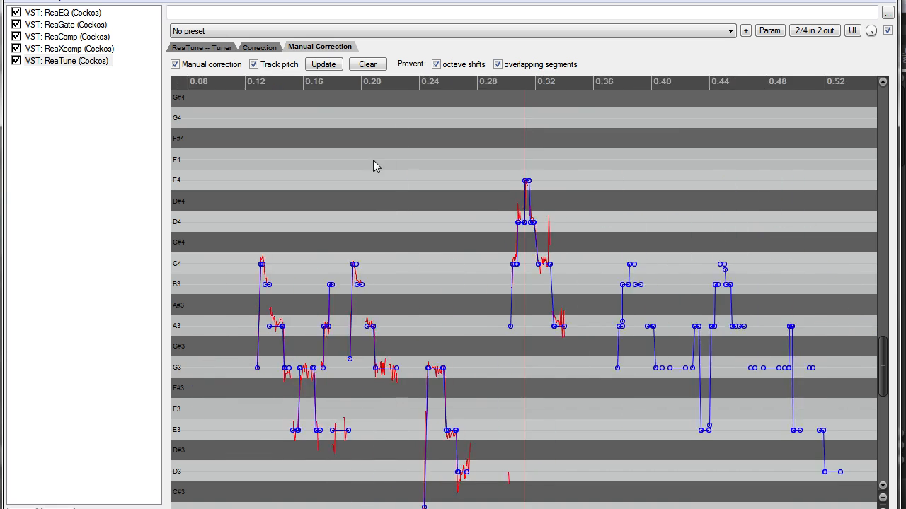
scroll(375, 142, "up", 1)
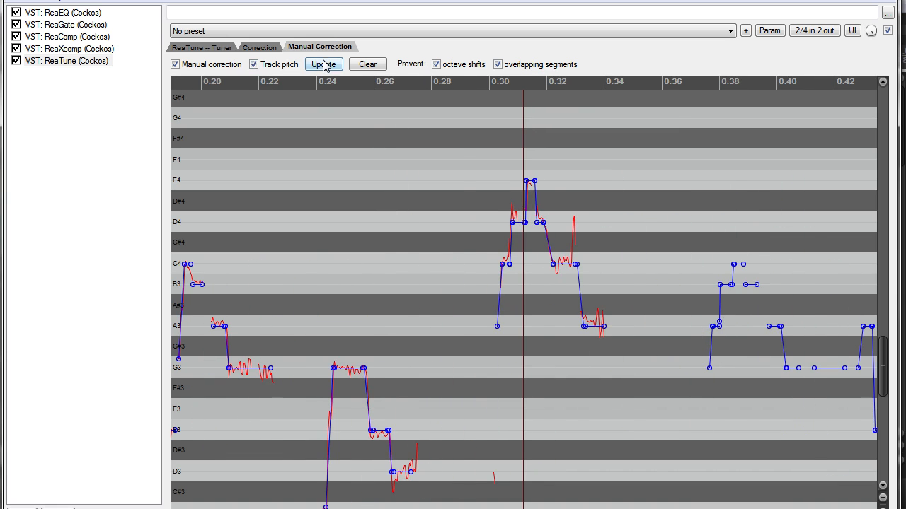
scroll(456, 184, "down", 3)
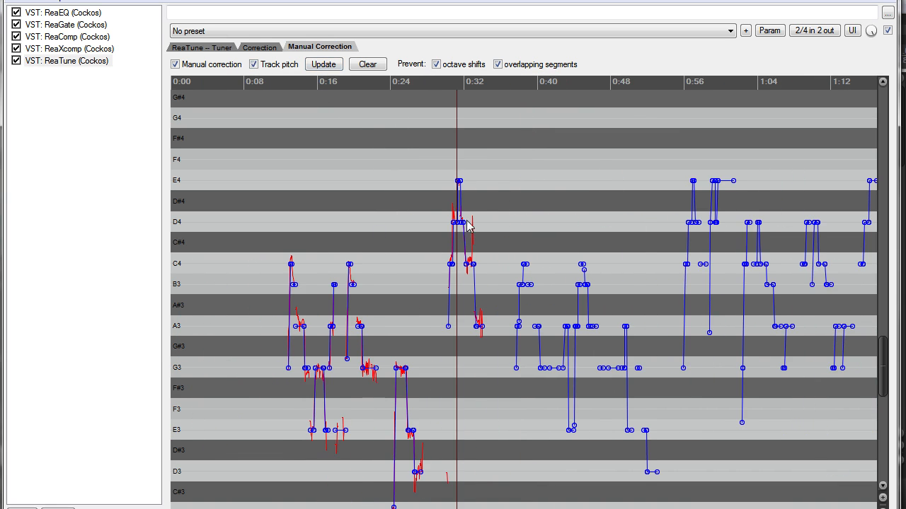
left_click(323, 64)
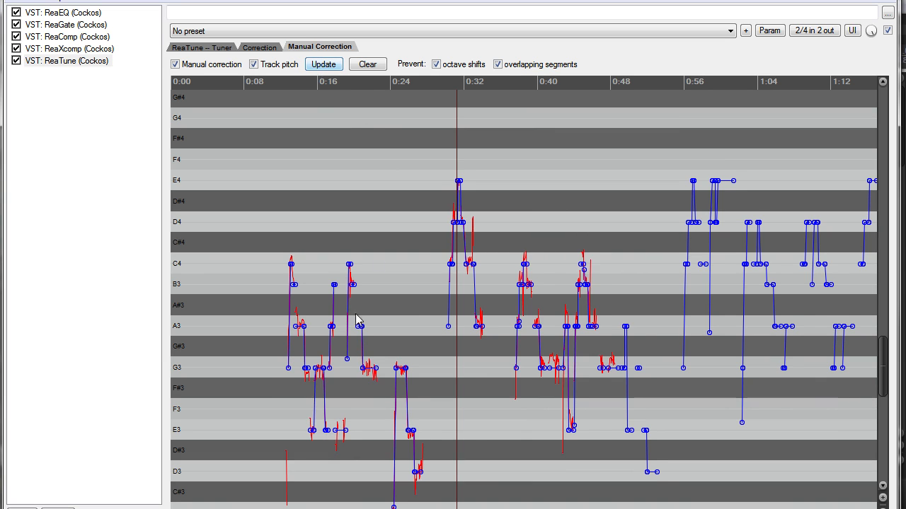
Step: Examine the manual correction segments against the tracked pitch between about 0:30 and 0:32
scroll(524, 297, "right", 10)
scroll(524, 297, "right", 5)
scroll(524, 297, "left", 15)
scroll(369, 332, "up", 5)
scroll(369, 338, "up", 5)
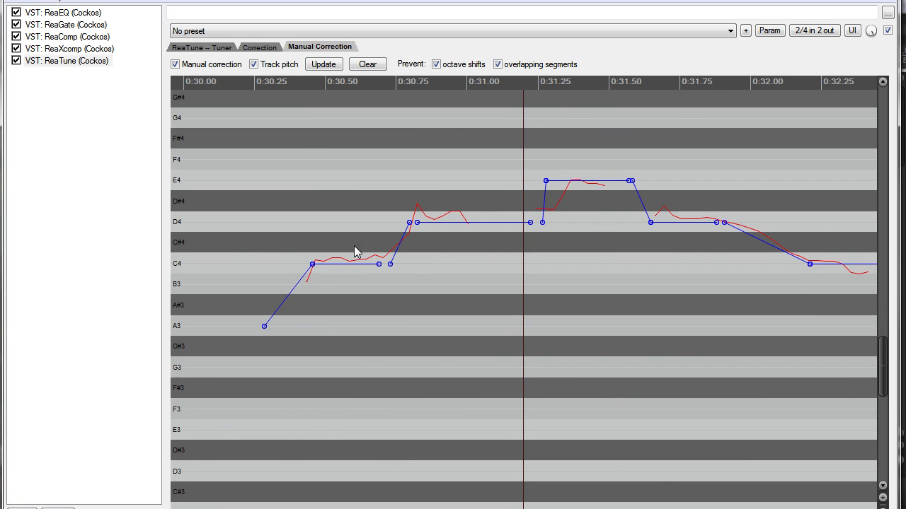
scroll(439, 266, "down", 2)
scroll(476, 245, "up", 3)
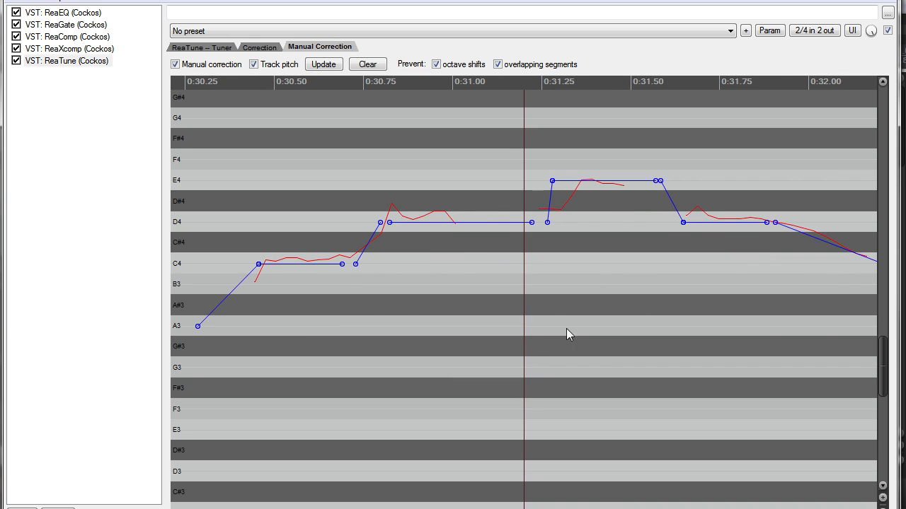
scroll(456, 272, "down", 1)
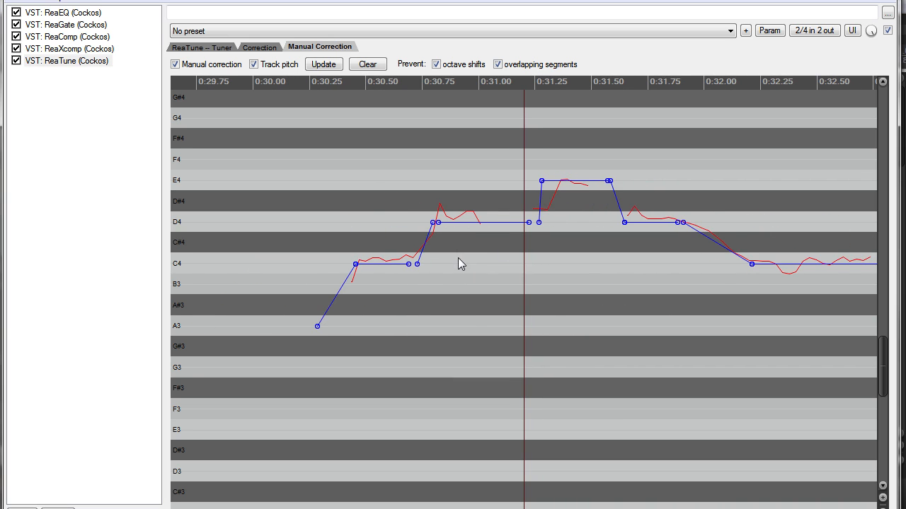
scroll(520, 237, "down", 3)
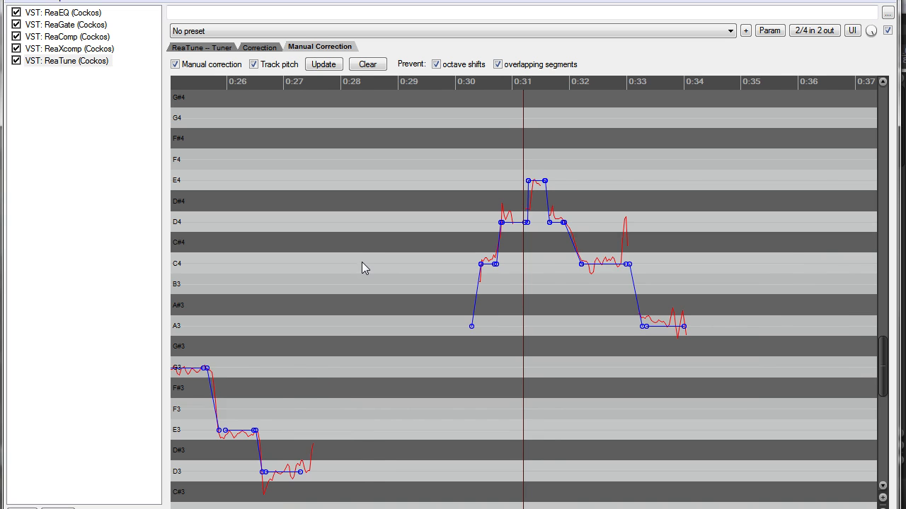
Step: Play the manually corrected vocal phrase from about 0:30 and stop after the phrase
scroll(361, 262, "down", 2)
left_click(300, 83)
scroll(354, 145, "down", 2)
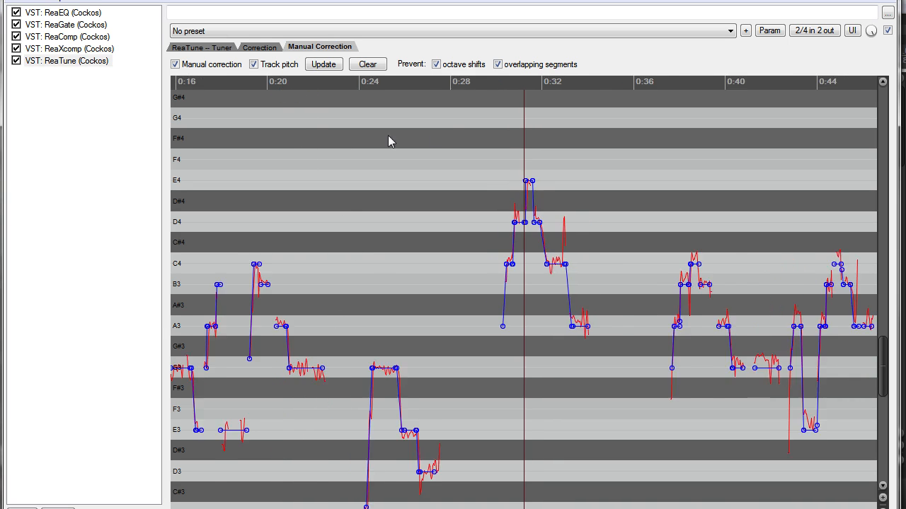
scroll(388, 135, "up", 3)
left_click(475, 97)
key("space")
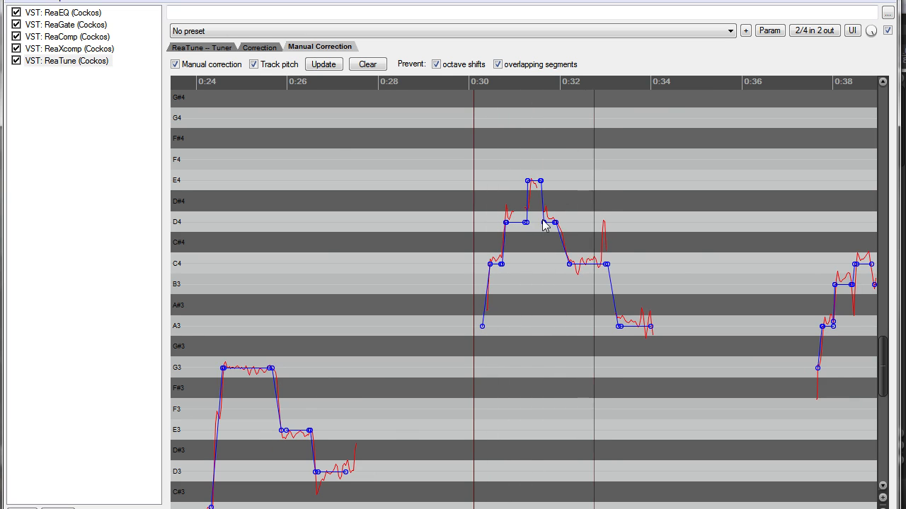
key("space")
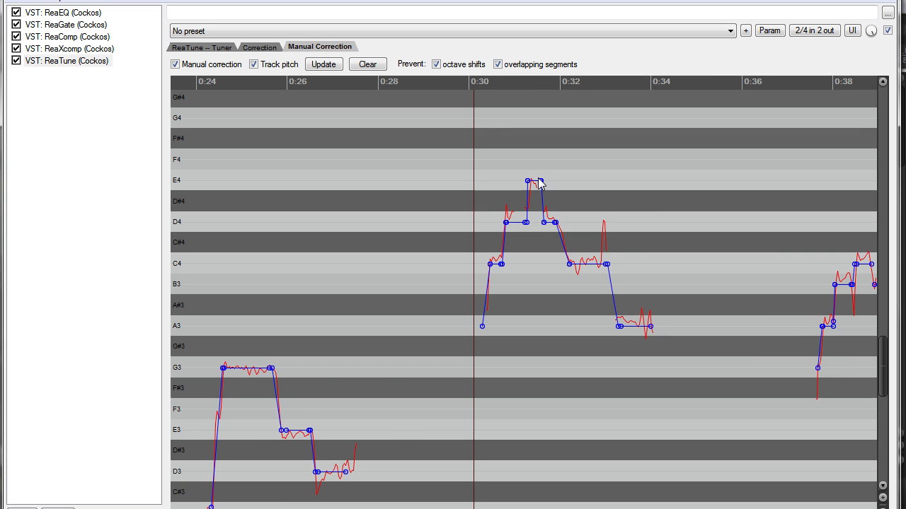
Step: Inspect the correction segments between 0:30 and 0:34 and place the cursor at about 0:37
scroll(537, 217, "up", 4)
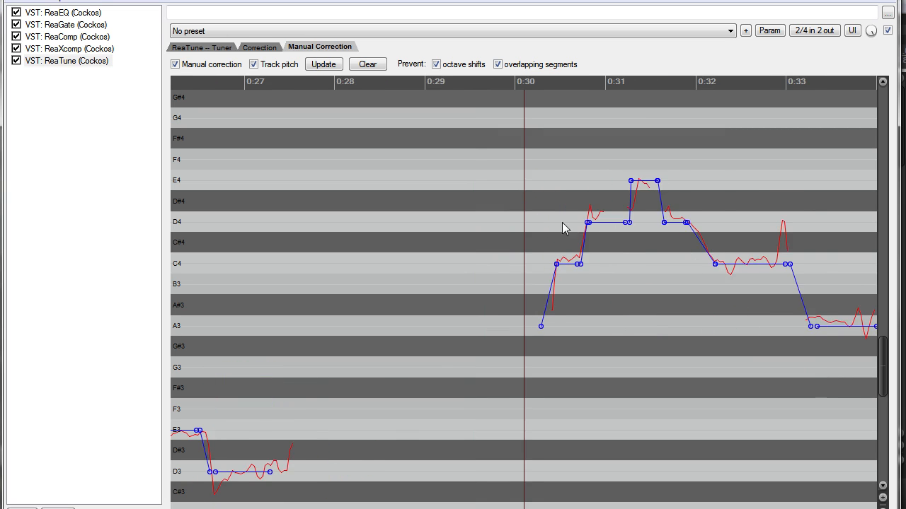
scroll(600, 225, "down", 3)
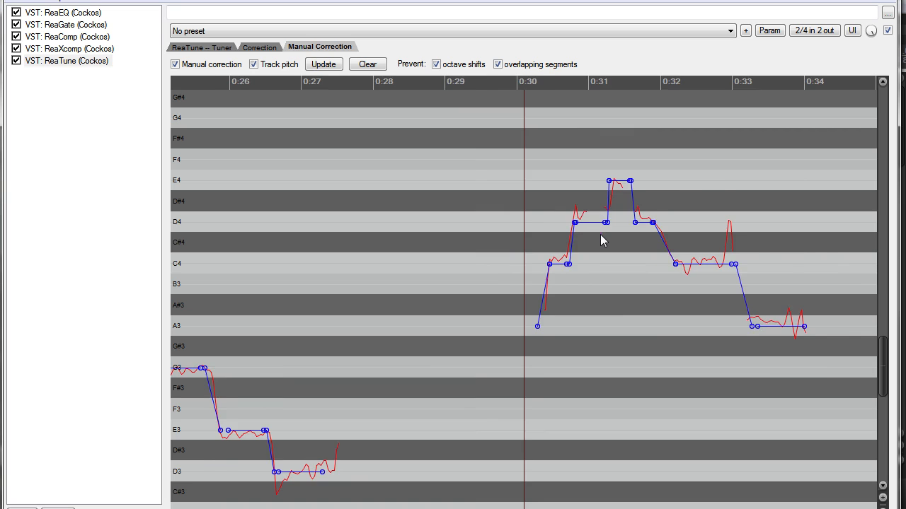
scroll(600, 238, "up", 1)
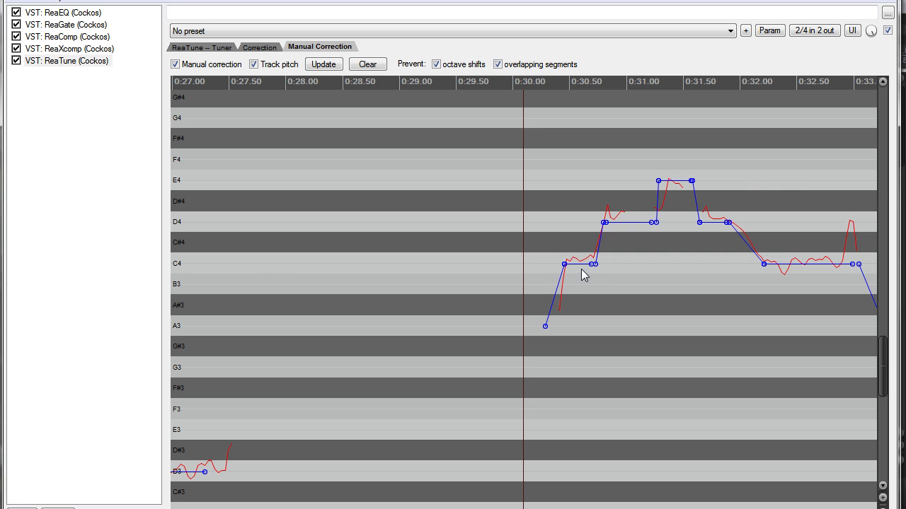
scroll(595, 266, "up", 2)
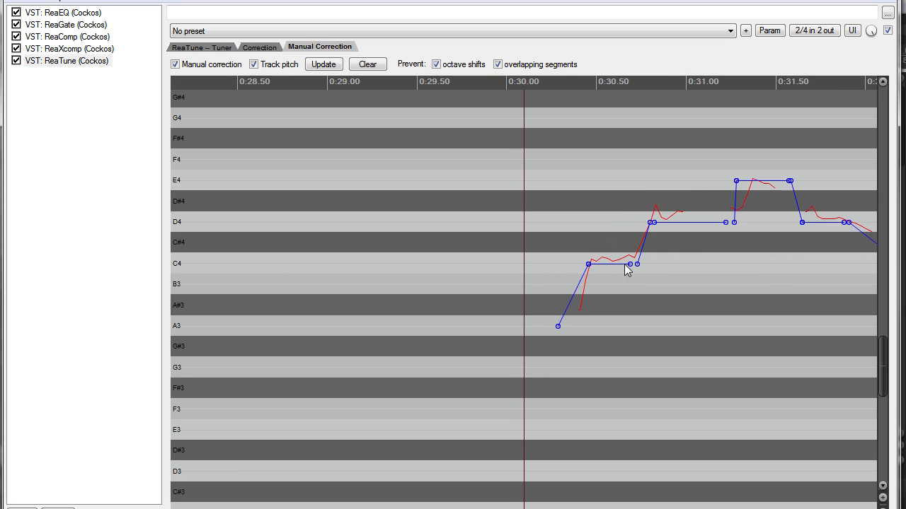
scroll(637, 265, "down", 4)
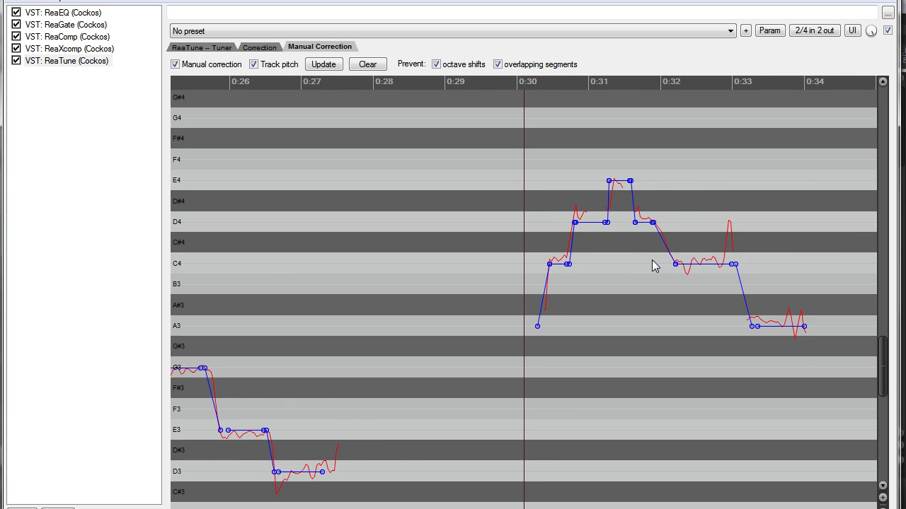
left_click(779, 113)
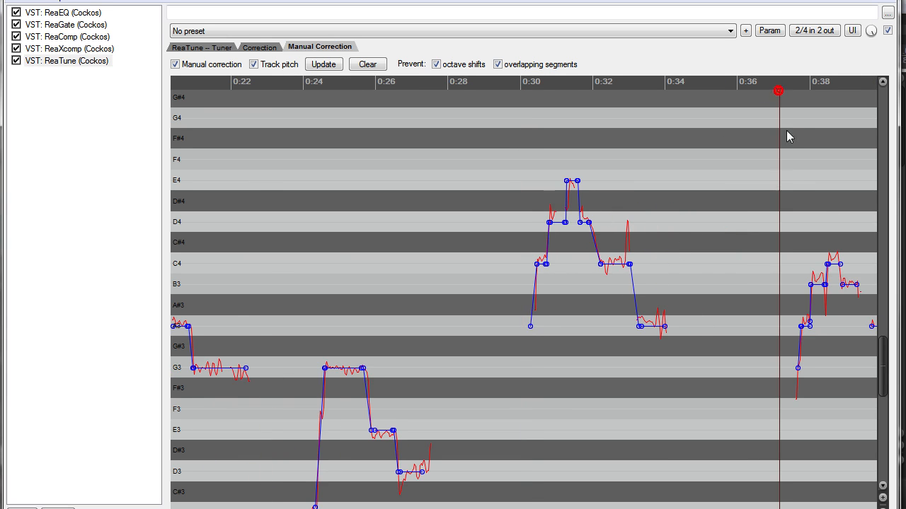
Step: Examine the manual correction segments against the tracked pitch between about 0:37 and 0:44
scroll(690, 239, "up", 4)
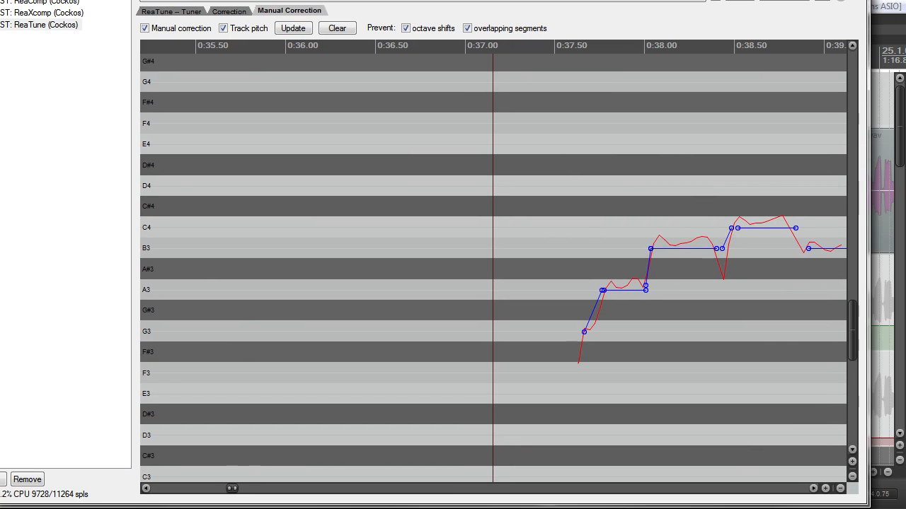
scroll(580, 365, "up", 2)
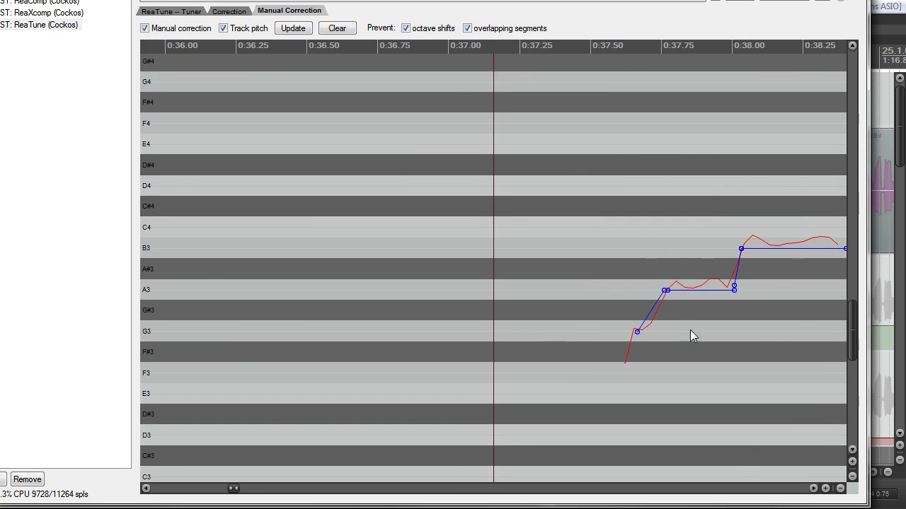
scroll(672, 330, "down", 2)
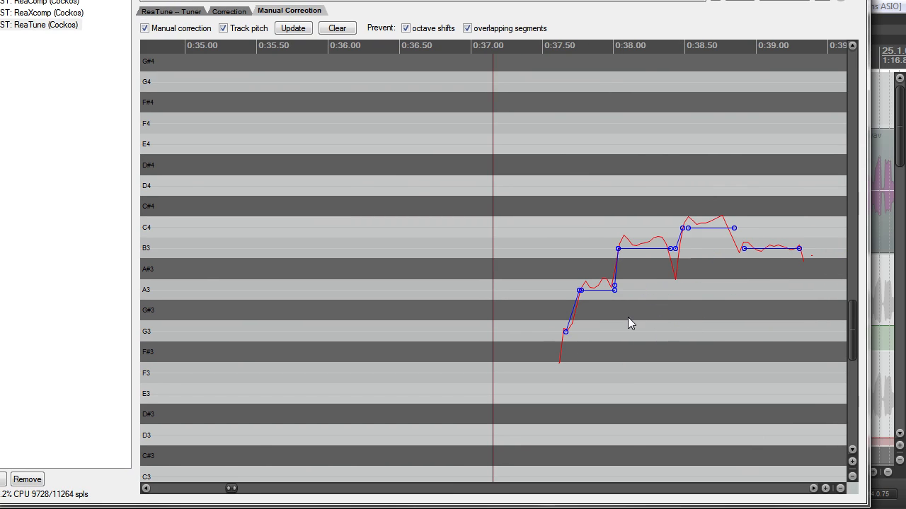
scroll(676, 301, "up", 2)
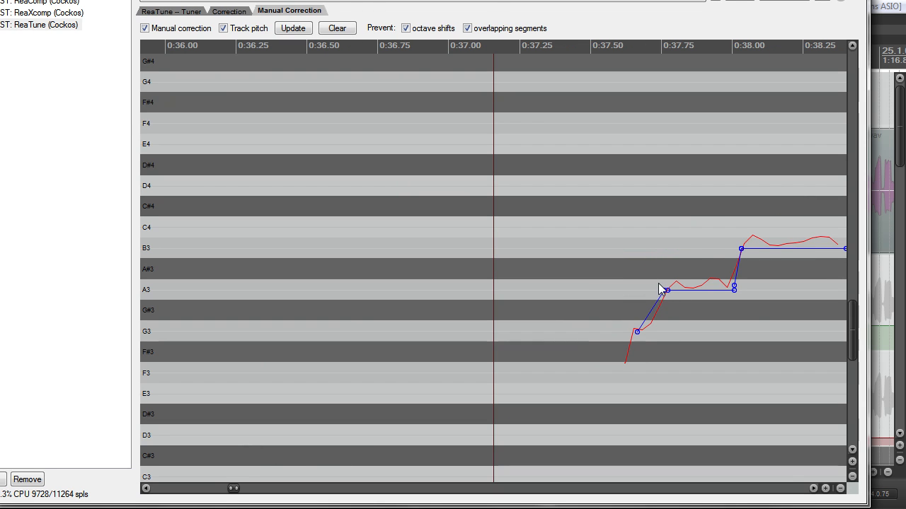
left_click_drag(235, 486, 249, 488)
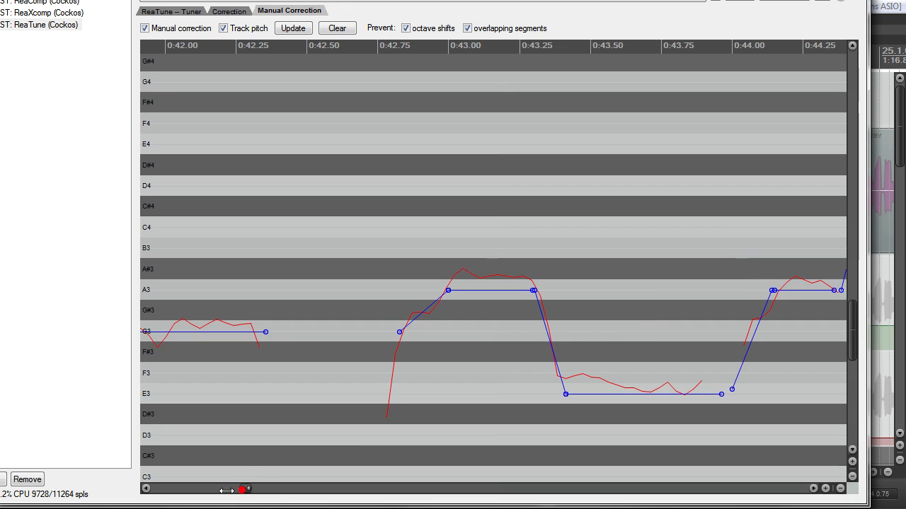
scroll(415, 368, "down", 3)
scroll(466, 365, "up", 3)
scroll(668, 224, "down", 12)
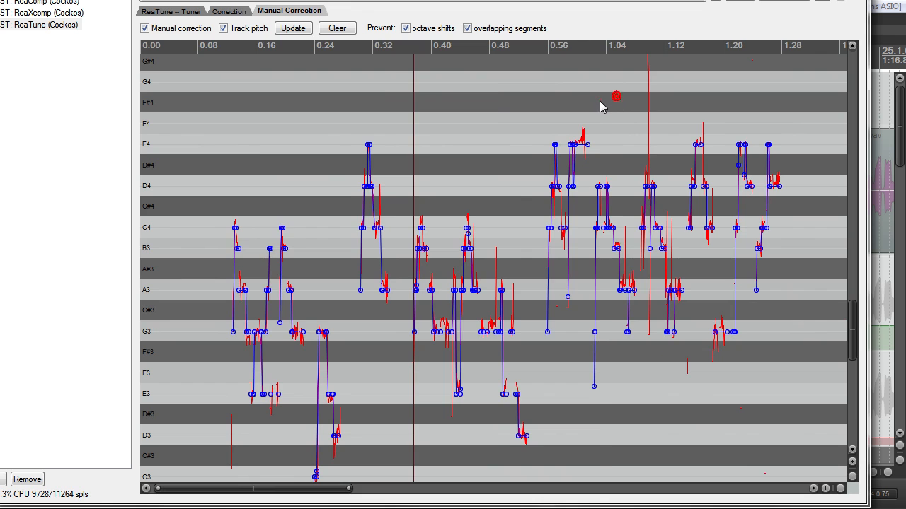
Step: Place the cursor at about 1:02 and play the vocal phrase that follows
scroll(598, 127, "up", 8)
left_click(409, 237)
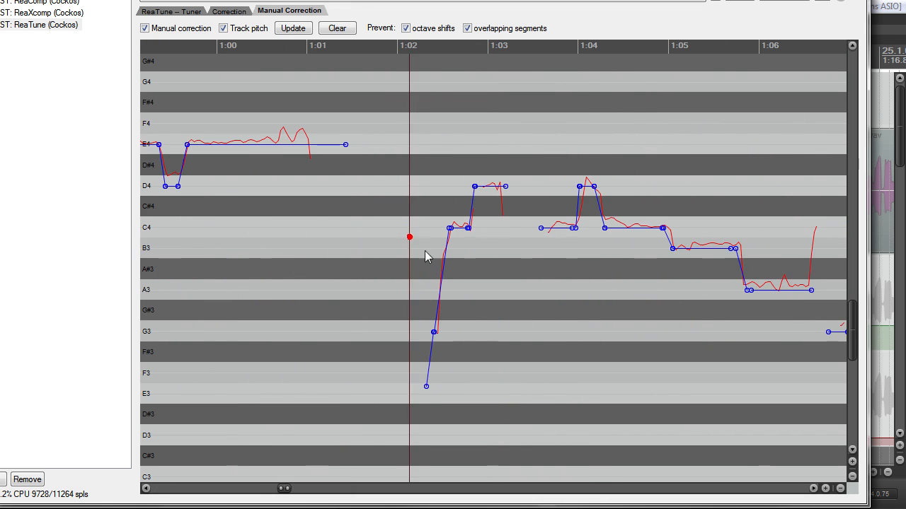
scroll(435, 279, "up", 4)
key("space")
key("space")
key("space")
key("space")
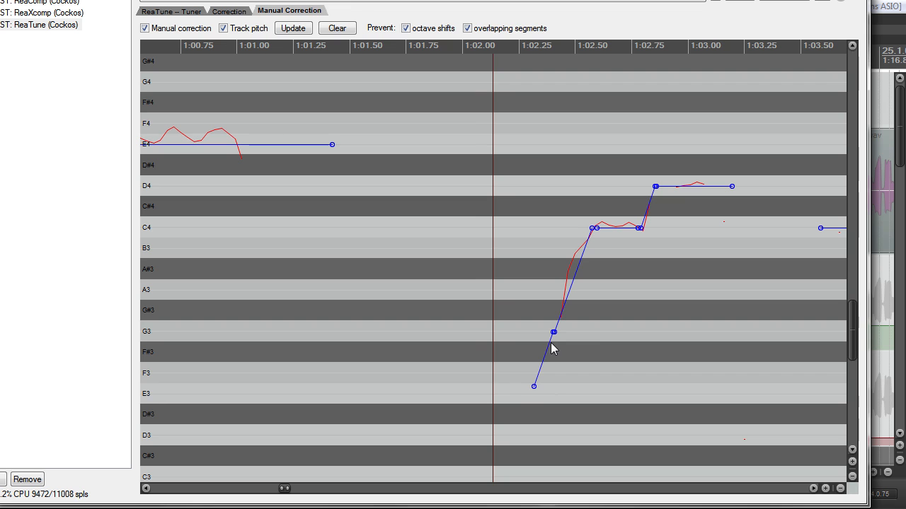
Step: Audition the vocal phrase that starts at about 0:58.7
scroll(559, 316, "down", 5)
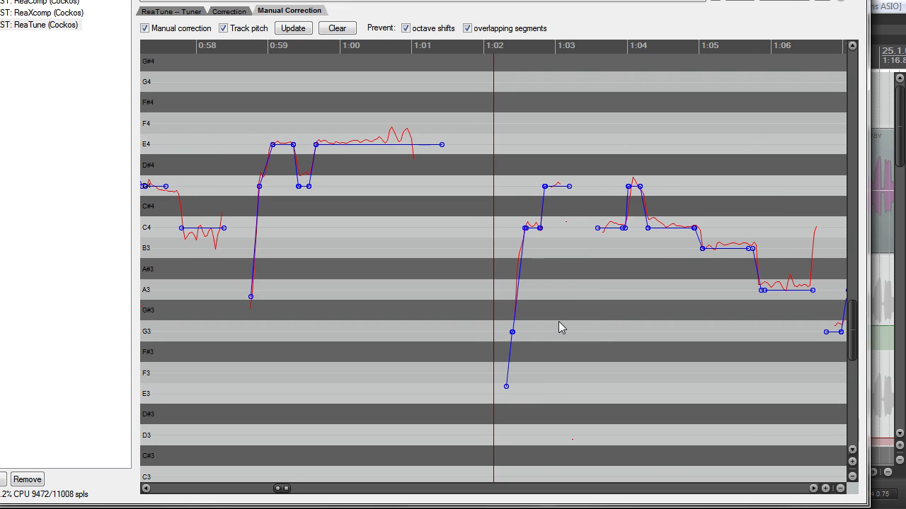
left_click(245, 97)
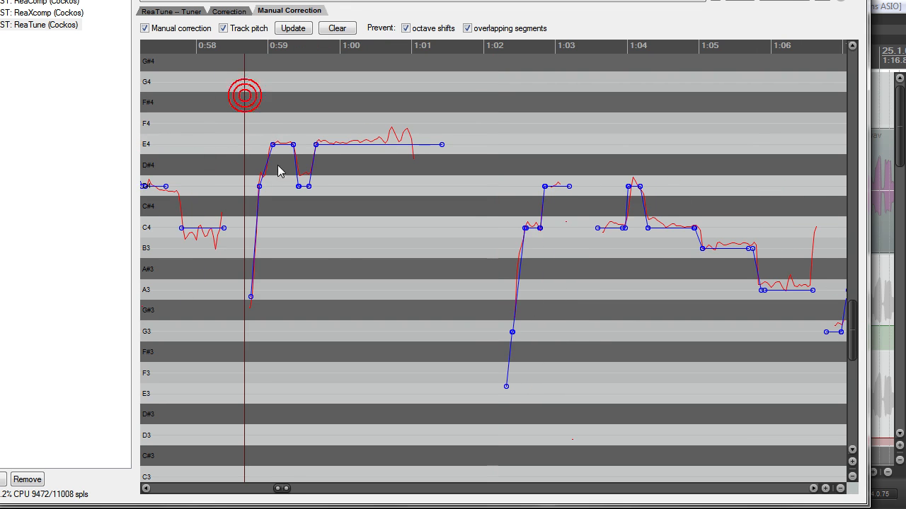
key("space")
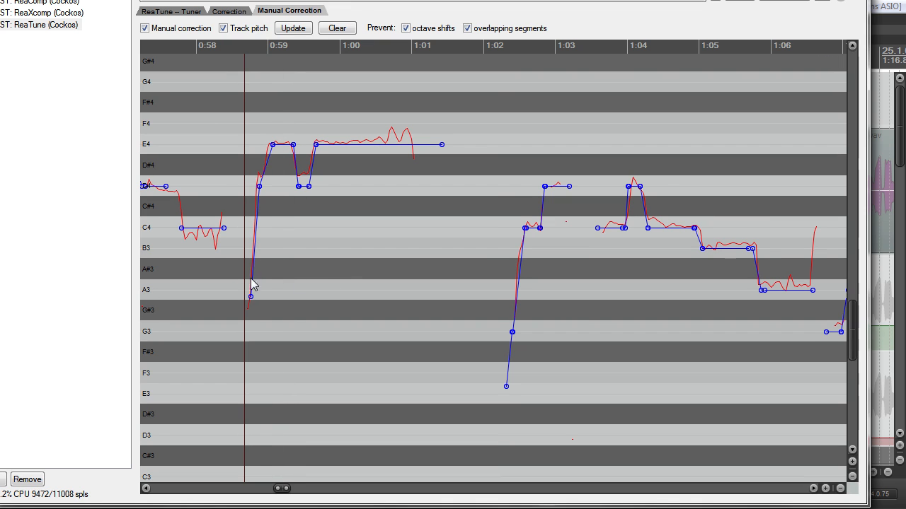
Step: Align the rising segment with the tracked pitch, moving its D4 point to about 0:58.84 and its A3-area point to about 0:58.76
scroll(263, 193, "up", 5)
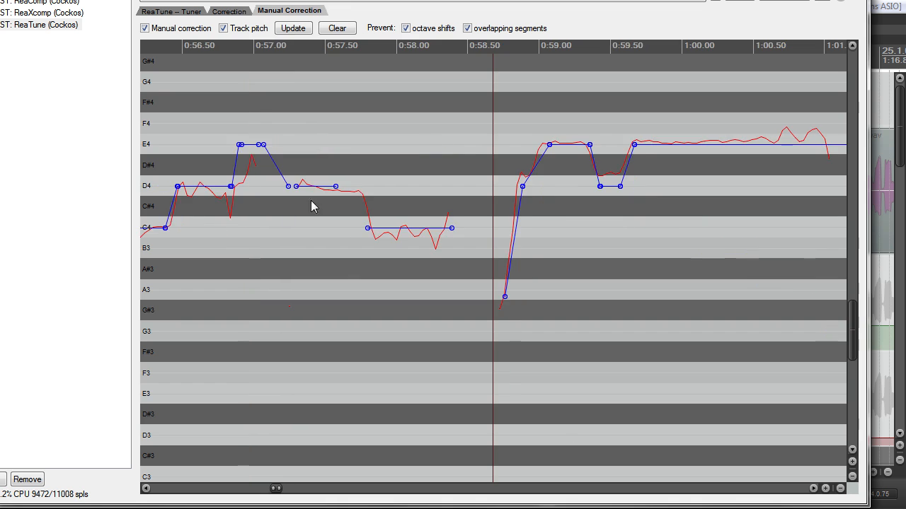
scroll(612, 207, "down", 2)
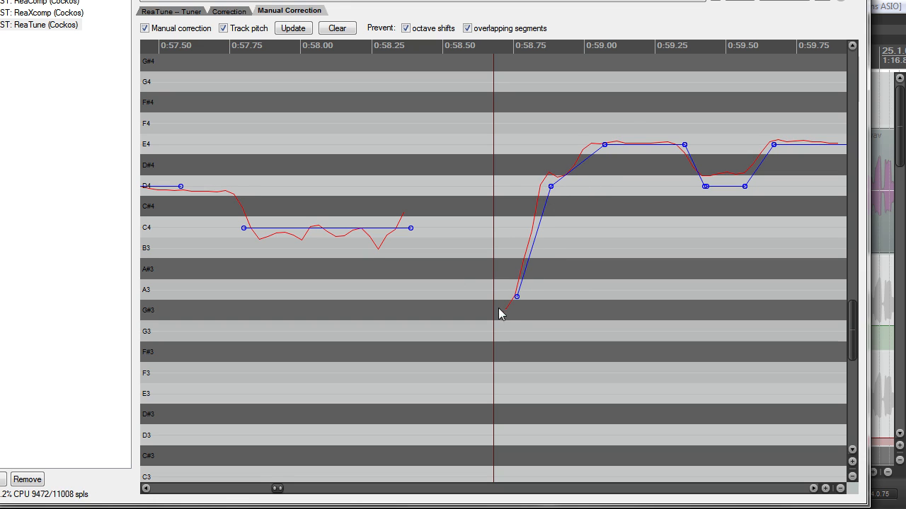
left_click_drag(549, 187, 538, 187)
left_click_drag(549, 187, 538, 185)
left_click_drag(516, 296, 515, 296)
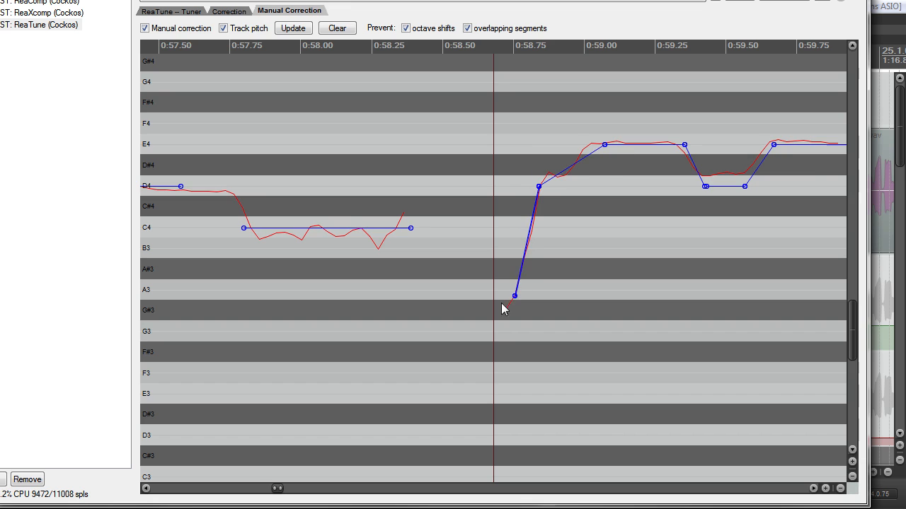
Step: Nudge the upper D4 point of the rising segment to about 0:58.85 on the tracked pitch curve
scroll(555, 217, "up", 2)
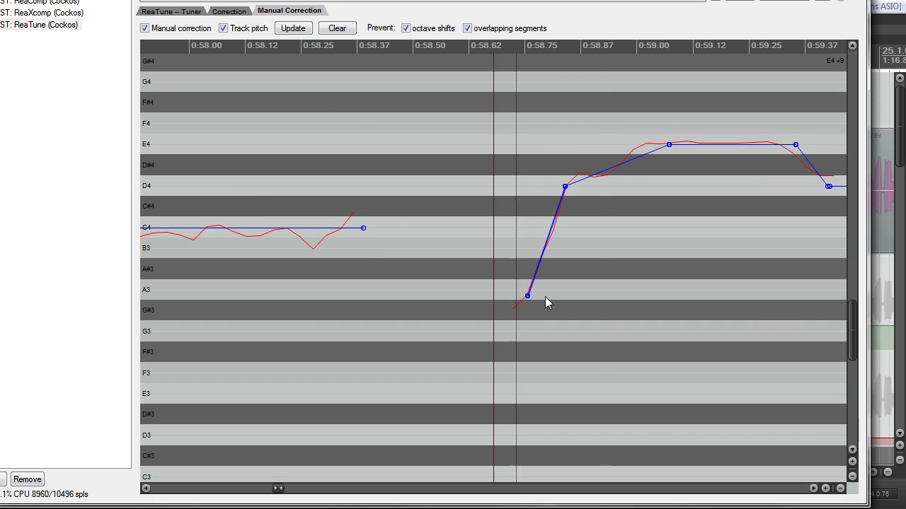
scroll(566, 269, "down", 4)
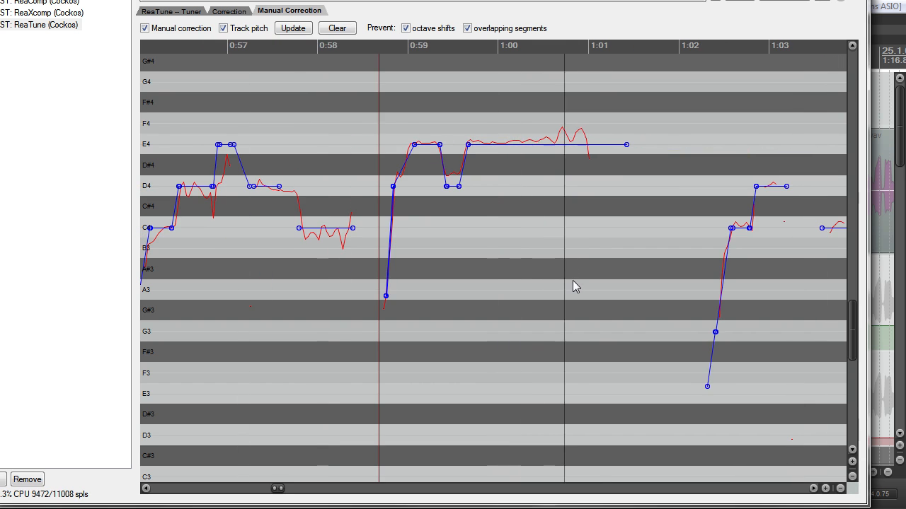
scroll(562, 275, "up", 4)
scroll(538, 276, "down", 4)
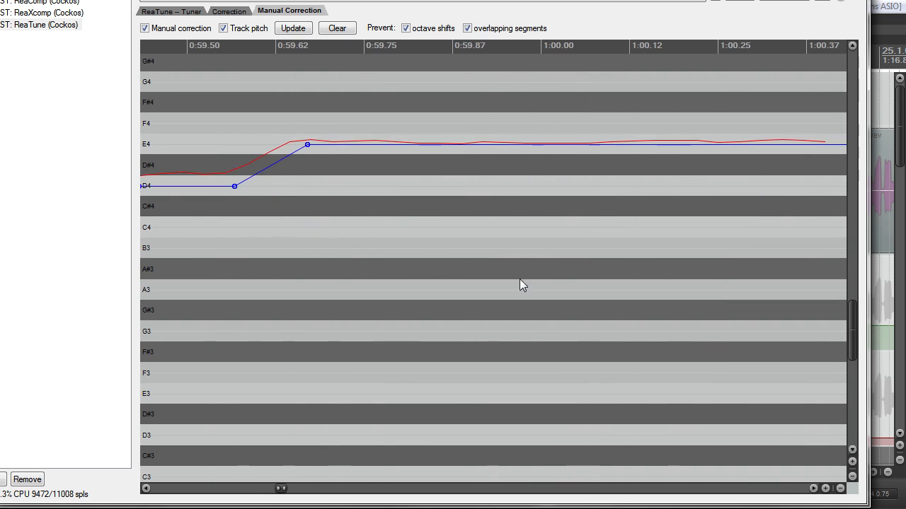
scroll(502, 287, "up", 4)
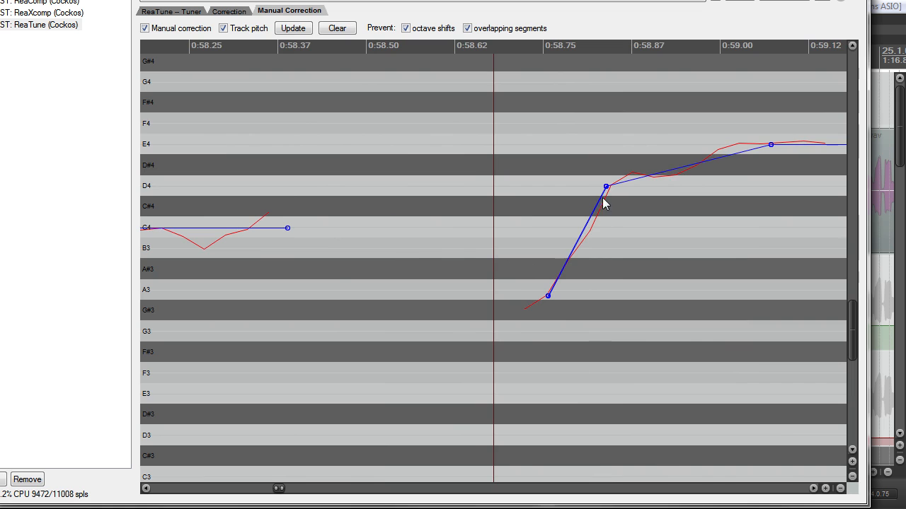
mouse_move(605, 186)
left_mouse_down()
mouse_move(583, 187)
mouse_move(612, 187)
left_mouse_up()
scroll(613, 223, "down", 4)
scroll(608, 255, "up", 4)
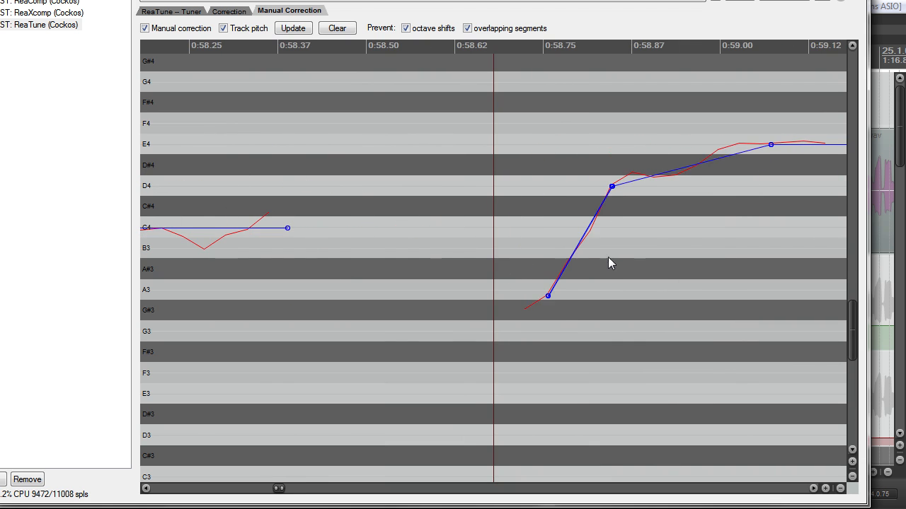
Step: Examine the adjusted rising segment and its neighbouring corrections between about 0:57 and 1:00
scroll(609, 259, "down", 5)
scroll(608, 274, "up", 5)
scroll(641, 224, "up", 3)
scroll(655, 243, "down", 4)
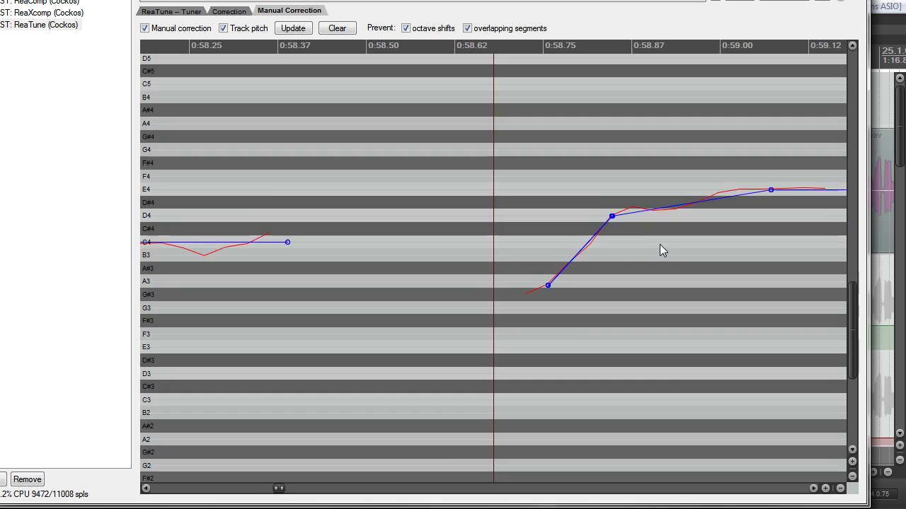
scroll(661, 244, "down", 3)
scroll(651, 240, "up", 3)
scroll(648, 240, "down", 5)
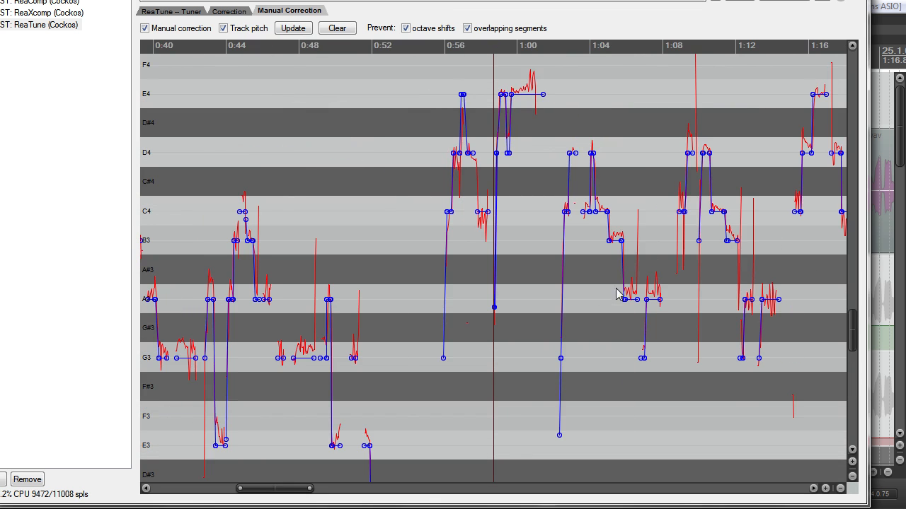
scroll(585, 255, "up", 4)
scroll(573, 234, "up", 2)
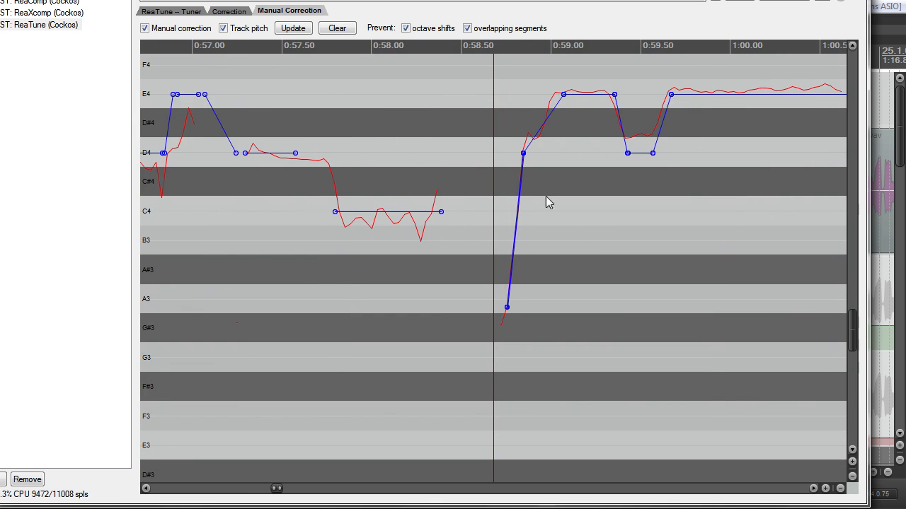
scroll(661, 157, "down", 3)
scroll(659, 159, "up", 1)
scroll(658, 161, "down", 3)
scroll(647, 176, "up", 5)
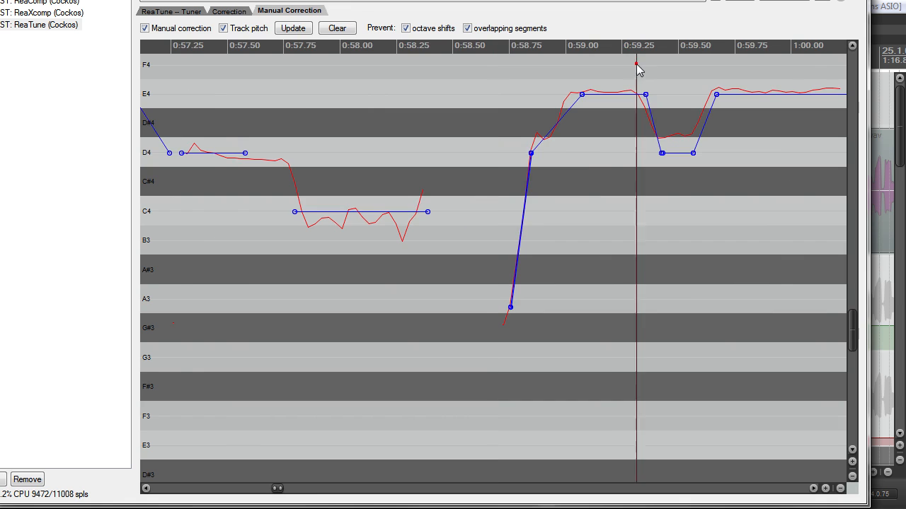
Step: Play the corrected phrase from about 0:58.9 to check the dip to D4
scroll(658, 149, "up", 3)
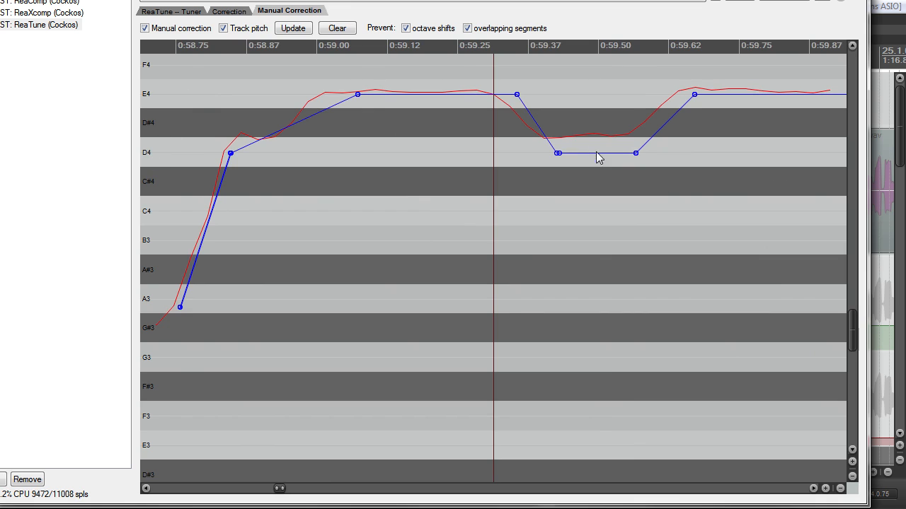
left_click(285, 53)
key("space")
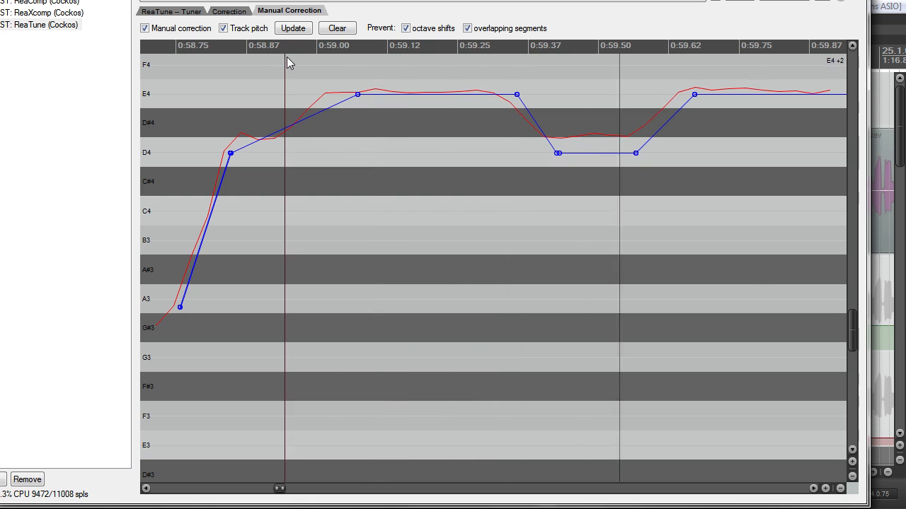
Step: Place the cursor at about 1:08.7 and play the C4 to D4 phrase
scroll(597, 165, "down", 8)
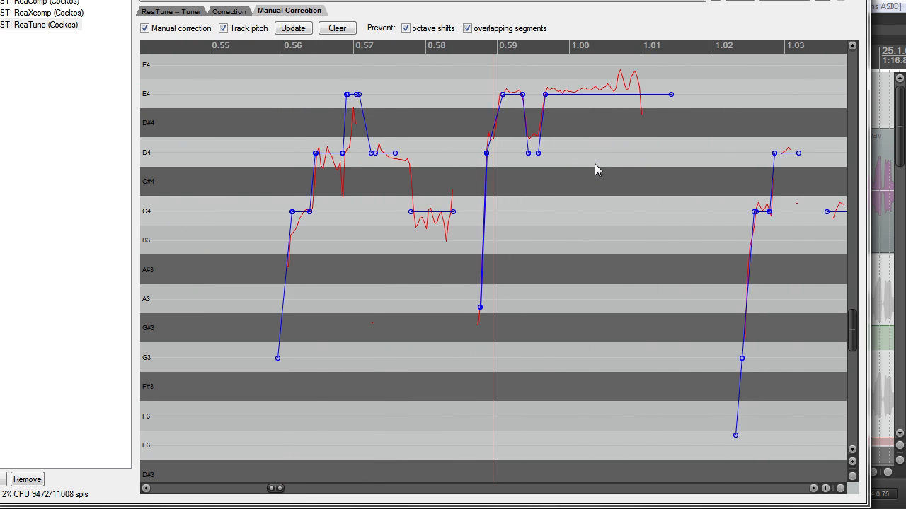
left_click(716, 66)
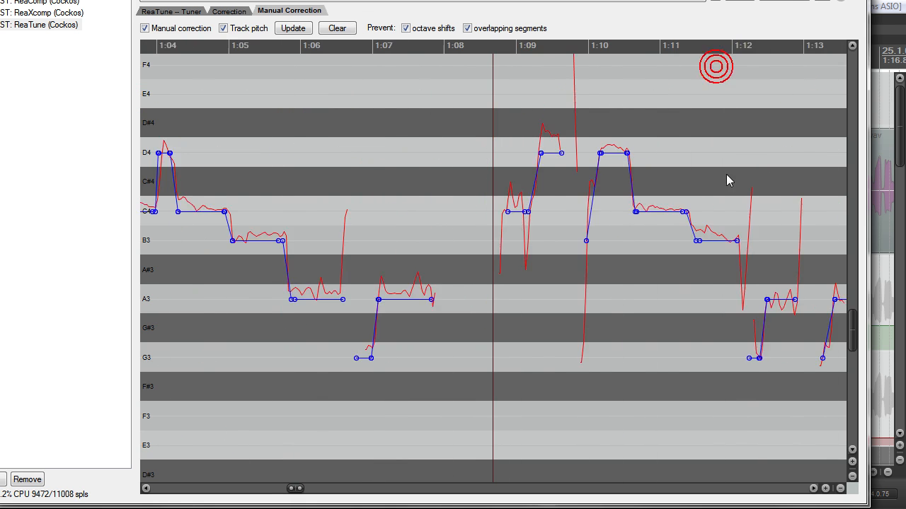
scroll(728, 180, "up", 3)
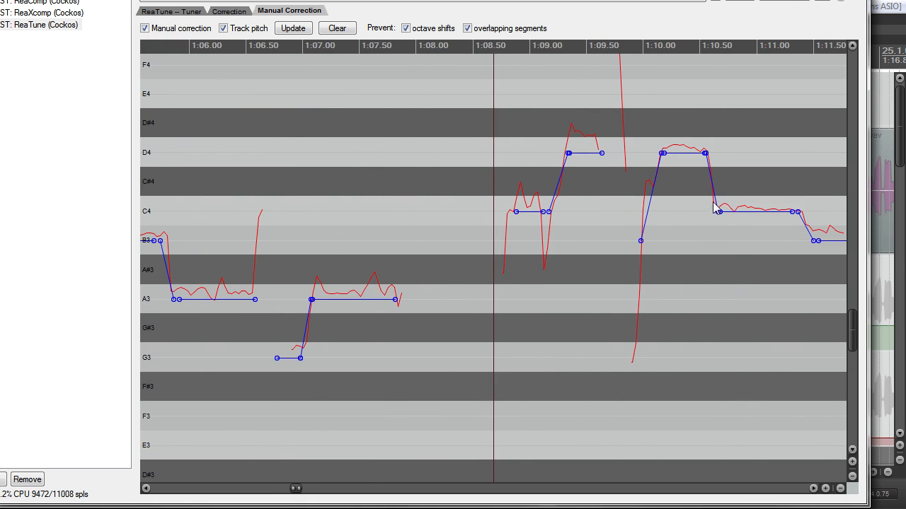
scroll(688, 213, "up", 8)
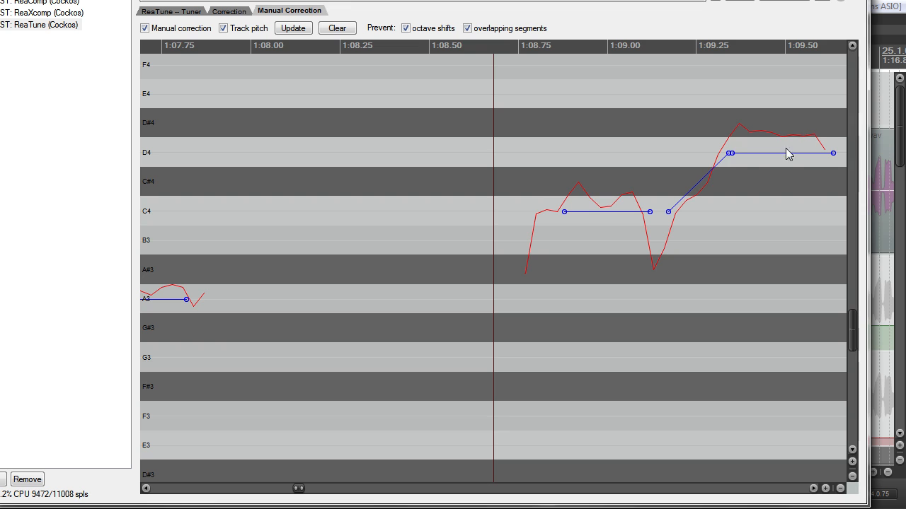
scroll(734, 154, "down", 1)
scroll(722, 156, "up", 1)
key("space")
key("space")
key("space")
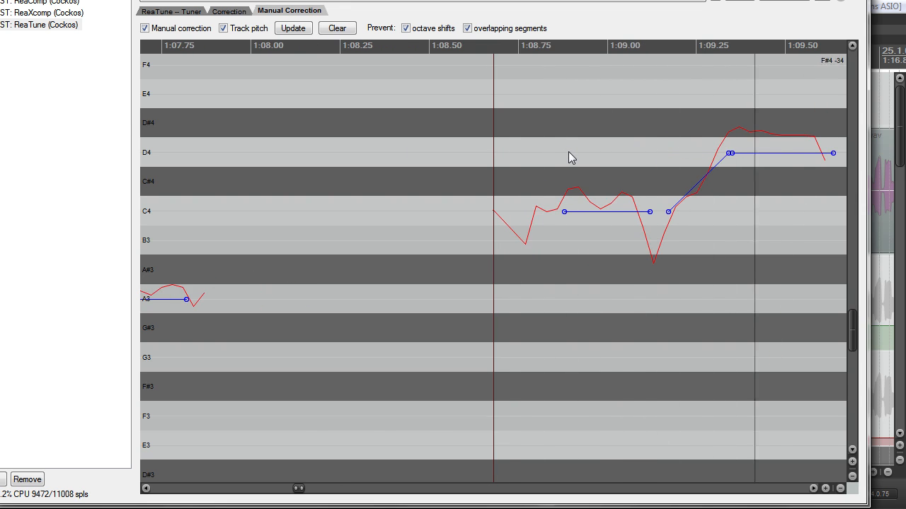
Step: Select ReaTune in the FX chain and replay the phrase from about 1:08.7
left_click(1, 25)
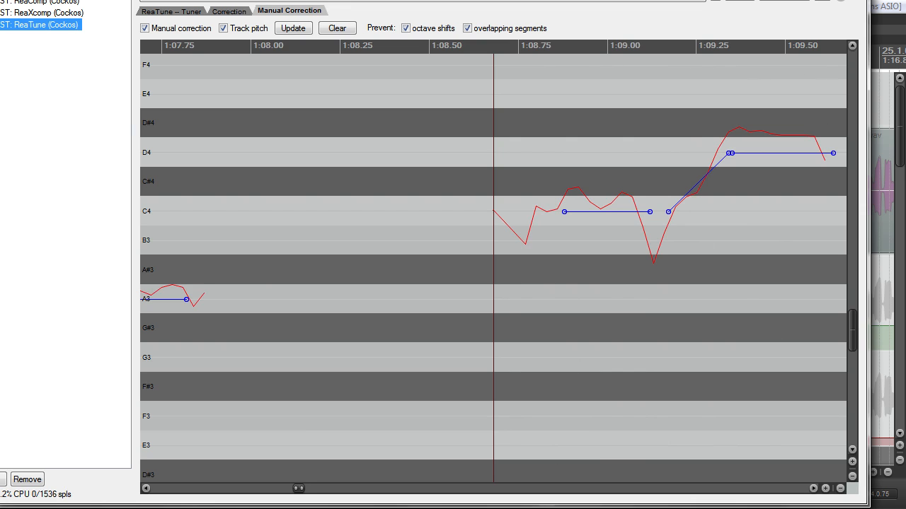
key("space")
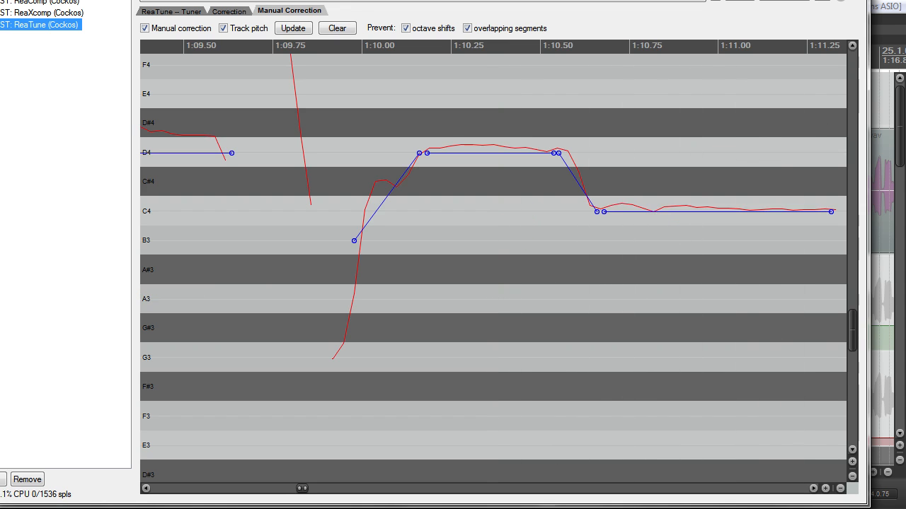
scroll(333, 135, "down", 4)
scroll(497, 146, "up", 3)
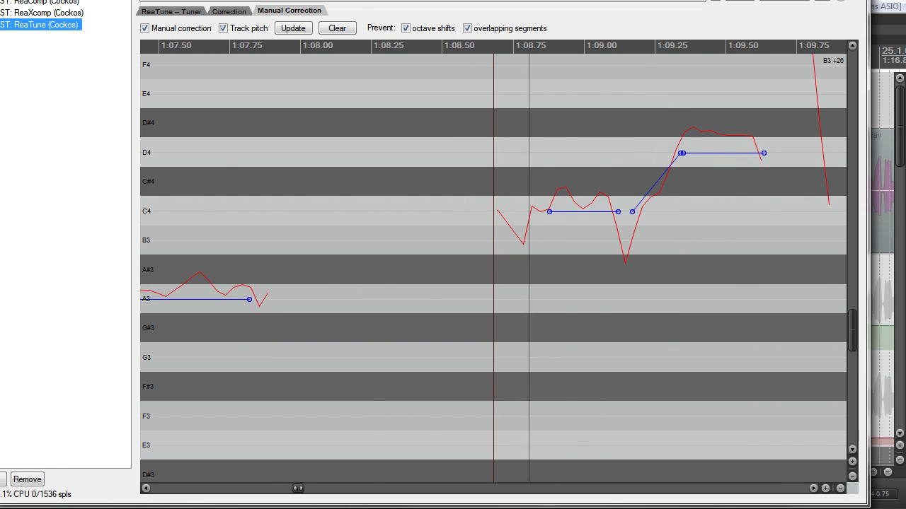
scroll(701, 218, "down", 3)
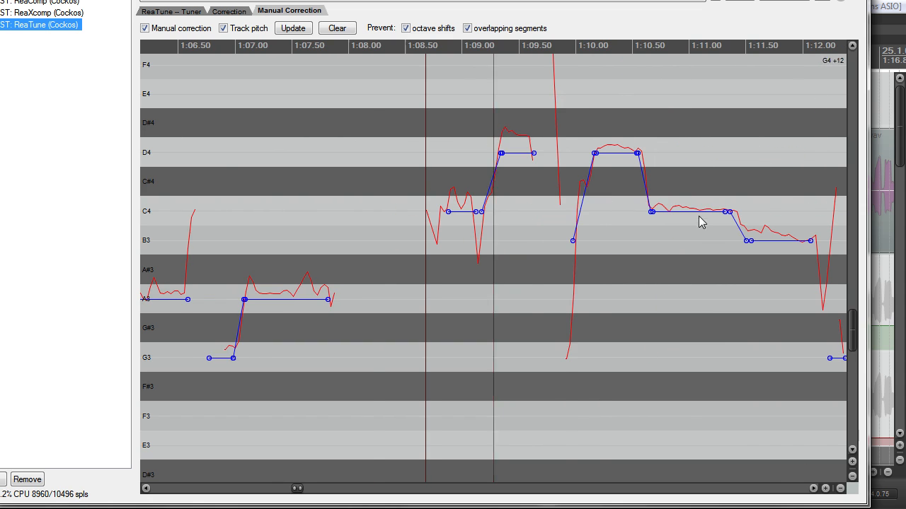
Step: Place the cursor at about 1:09.9 and inspect the correction segments up to about 1:12
left_click(566, 99)
scroll(607, 208, "up", 3)
scroll(626, 261, "down", 3)
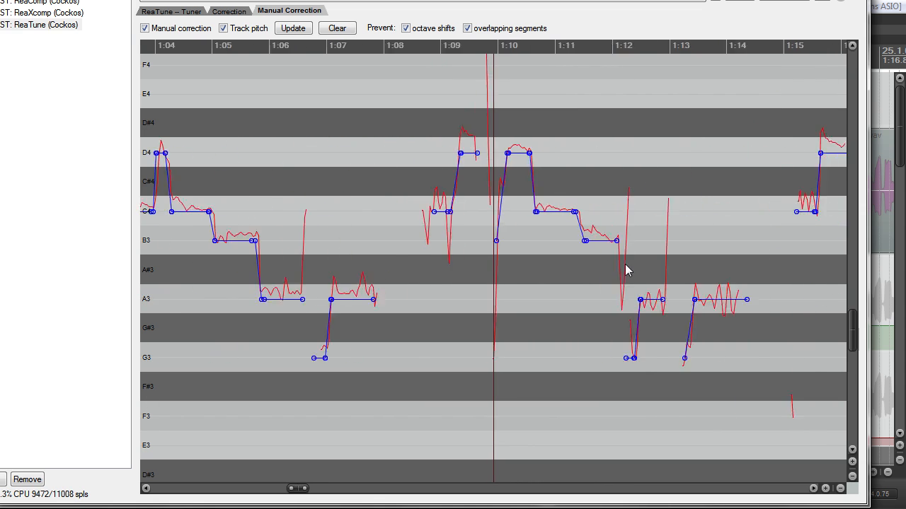
scroll(618, 265, "up", 1)
scroll(617, 276, "up", 1)
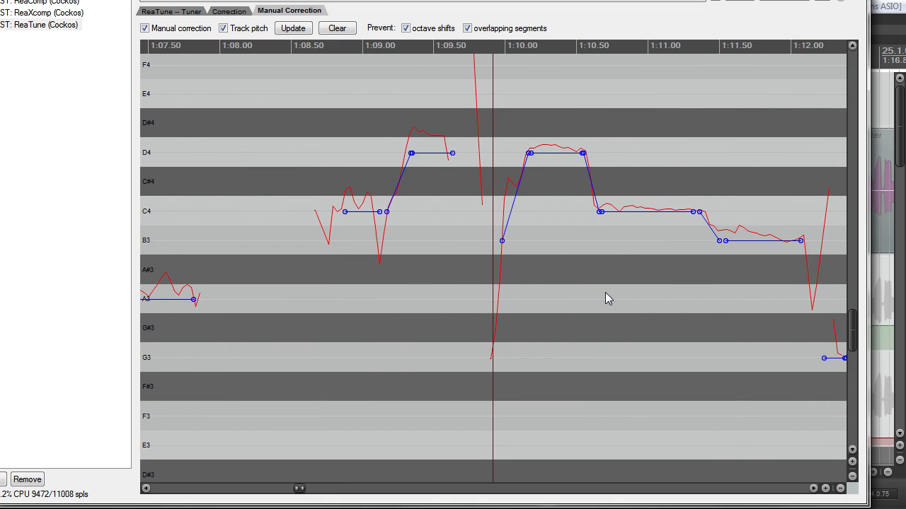
Step: Examine ReaTune's manual correction segments against the tracked pitch between about 1:08.7 and 1:14.5
scroll(629, 279, "down", 1)
scroll(629, 299, "up", 2)
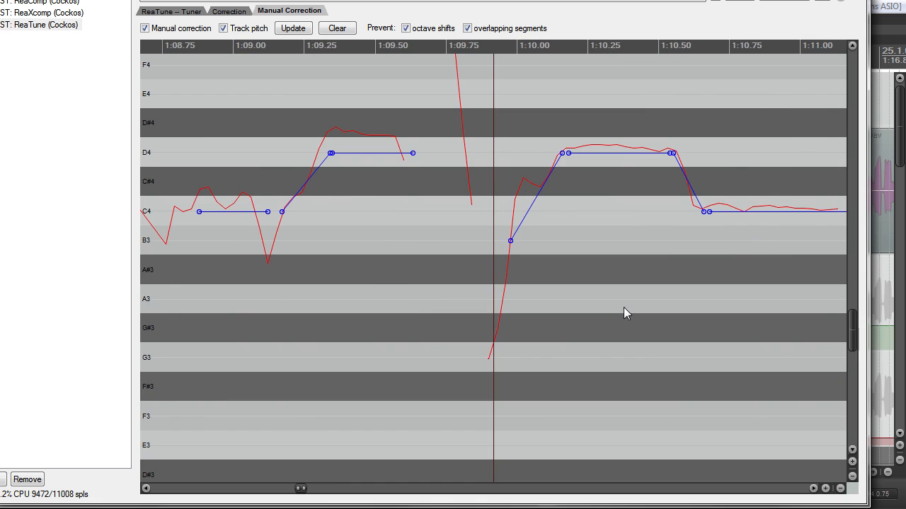
scroll(616, 315, "down", 1)
scroll(612, 322, "down", 1)
scroll(612, 322, "up", 1)
scroll(622, 268, "down", 2)
scroll(640, 173, "up", 2)
scroll(665, 213, "up", 1)
scroll(644, 214, "down", 1)
Step: Play the vocal from about 1:14.6 and follow the correction segments up to about 1:27
key("space")
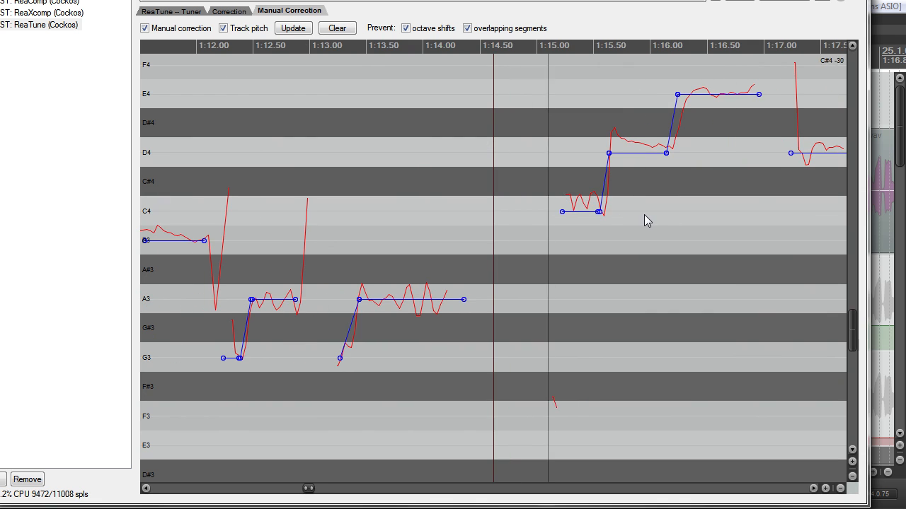
scroll(643, 215, "down", 2)
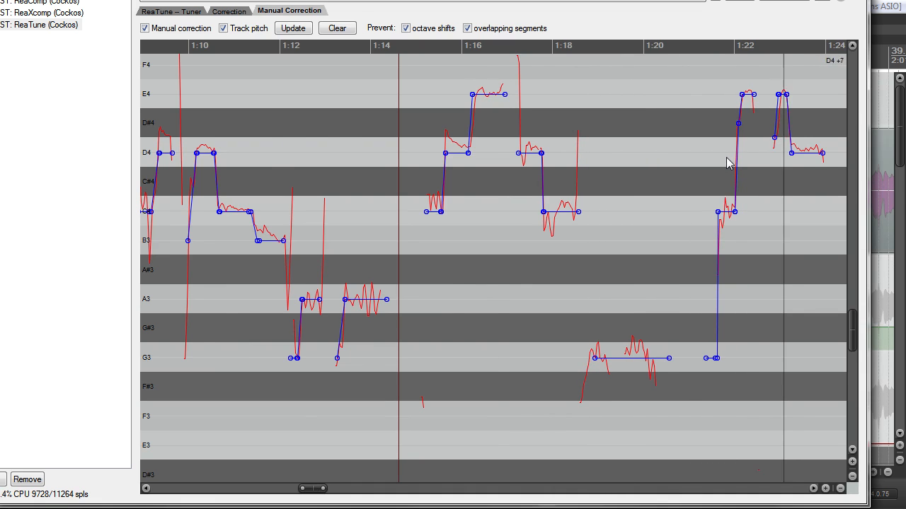
scroll(740, 181, "down", 2)
scroll(575, 235, "up", 2)
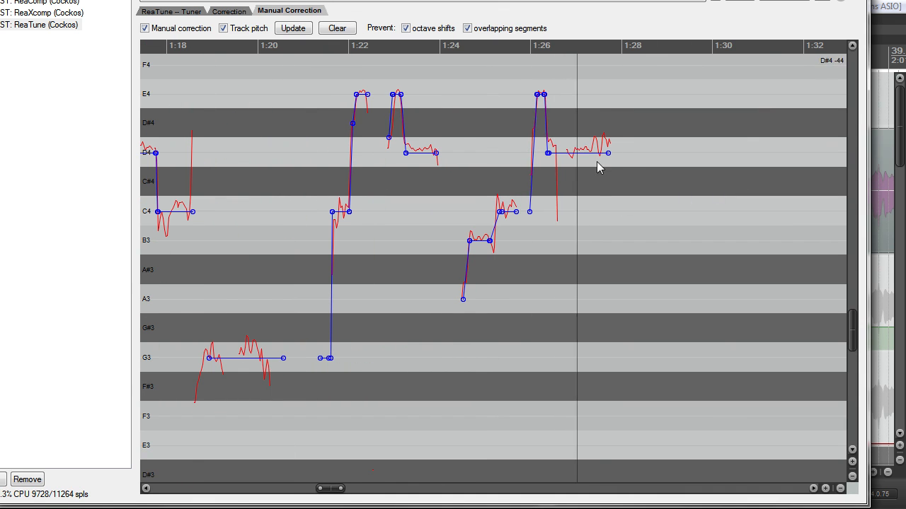
Step: Place the cursor at about 1:25.5 and examine the surrounding B3 to C4 and E4 to D4 segments
left_click(508, 90)
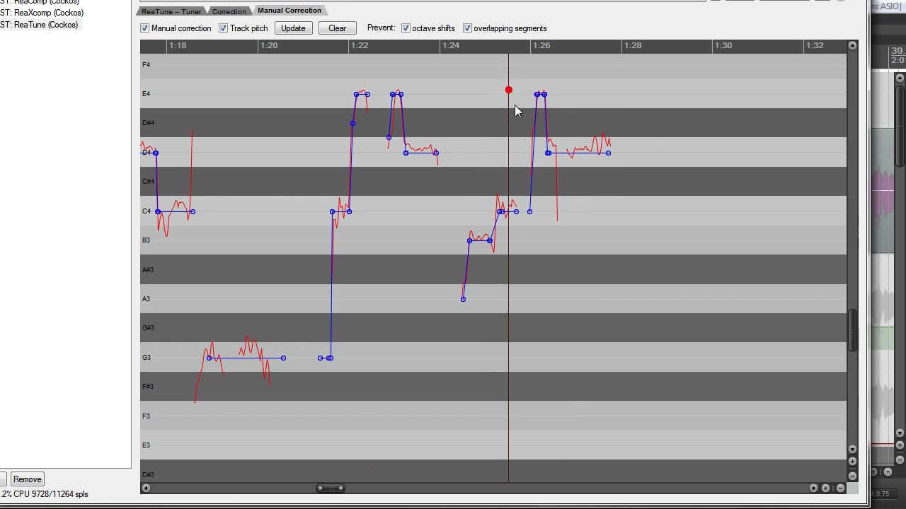
scroll(549, 194, "up", 2)
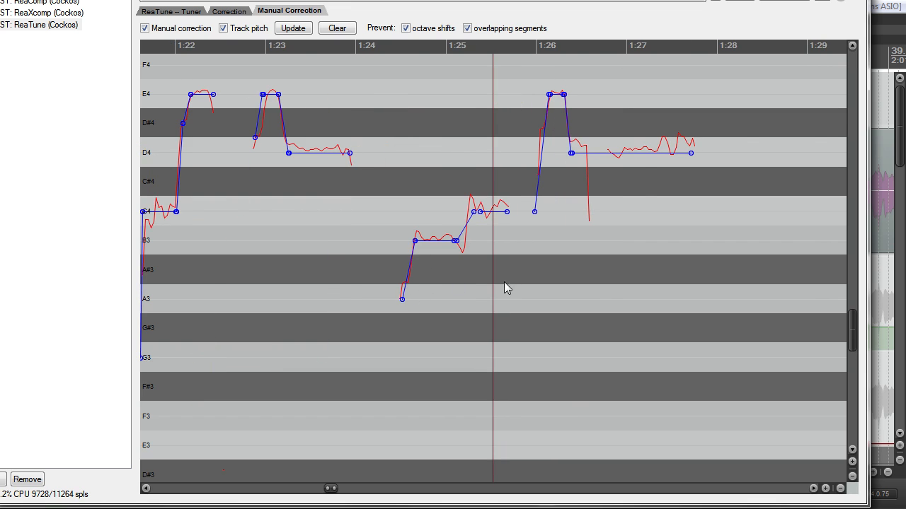
scroll(538, 281, "up", 2)
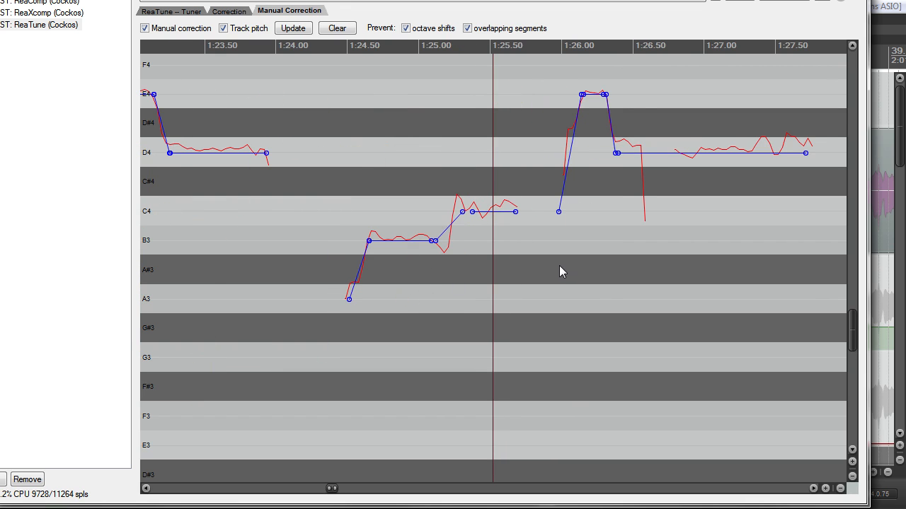
scroll(619, 272, "down", 1)
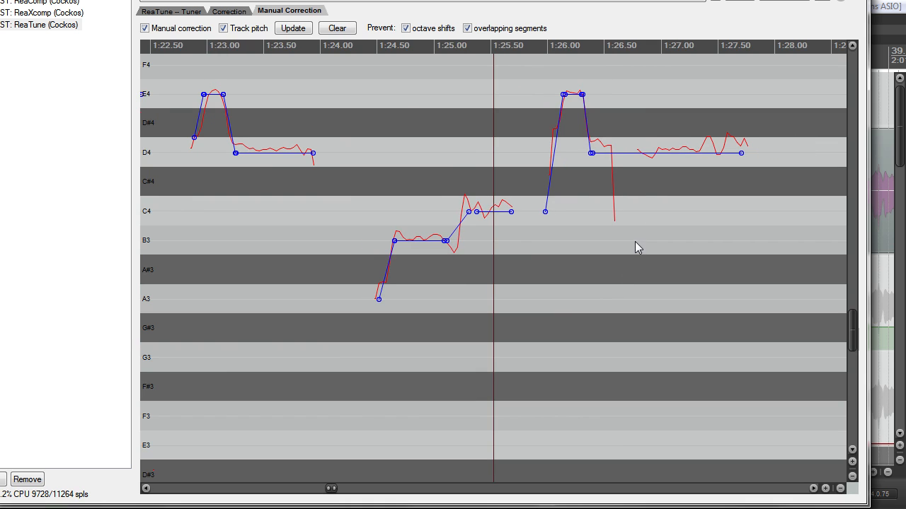
scroll(461, 238, "down", 1)
scroll(461, 239, "down", 4)
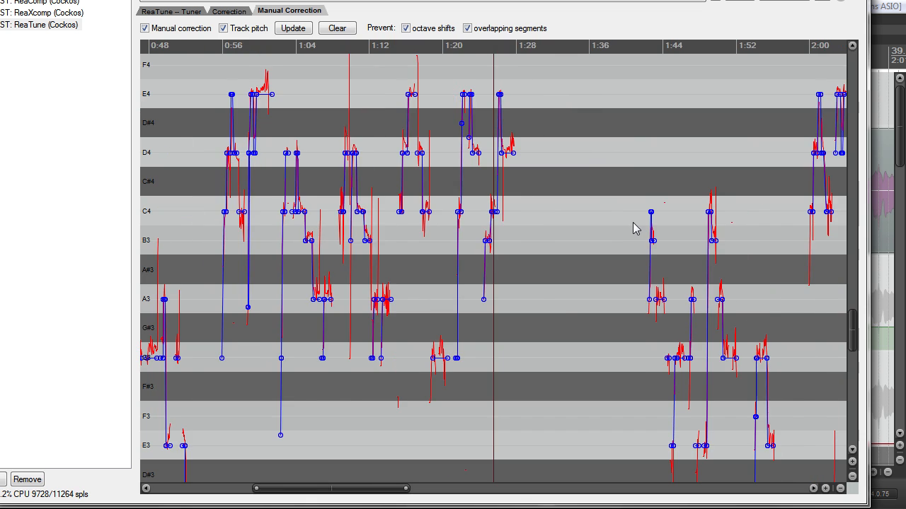
Step: Place the cursor at about 1:42.5 and examine the correction segments at the start of the second verse
scroll(634, 213, "up", 6)
scroll(631, 204, "up", 3)
scroll(640, 205, "down", 3)
left_click(649, 211)
scroll(666, 238, "up", 2)
scroll(663, 232, "down", 2)
scroll(672, 241, "down", 2)
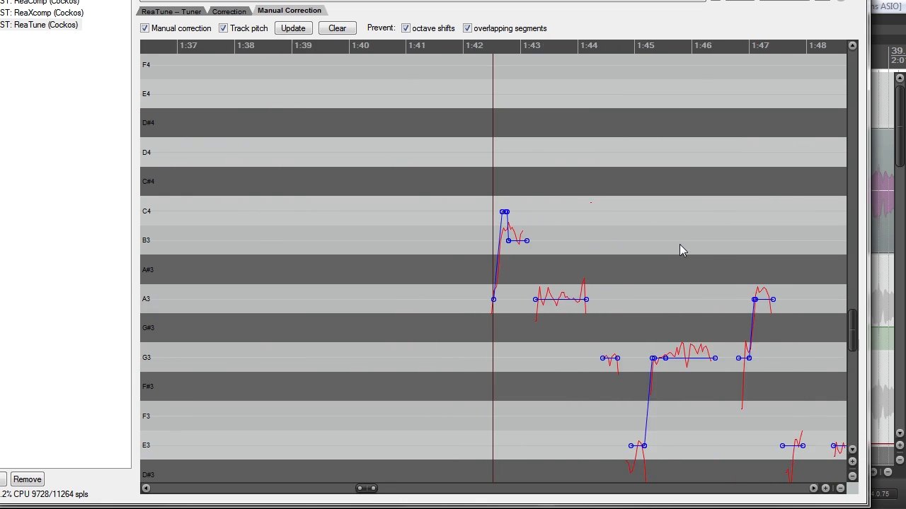
Step: Leave the FX chain window and view the lead vocal's items and envelopes around the Interlude in the arrangement
scroll(681, 246, "down", 2)
left_click_drag(521, 0, 505, 28)
scroll(604, 194, "down", 2)
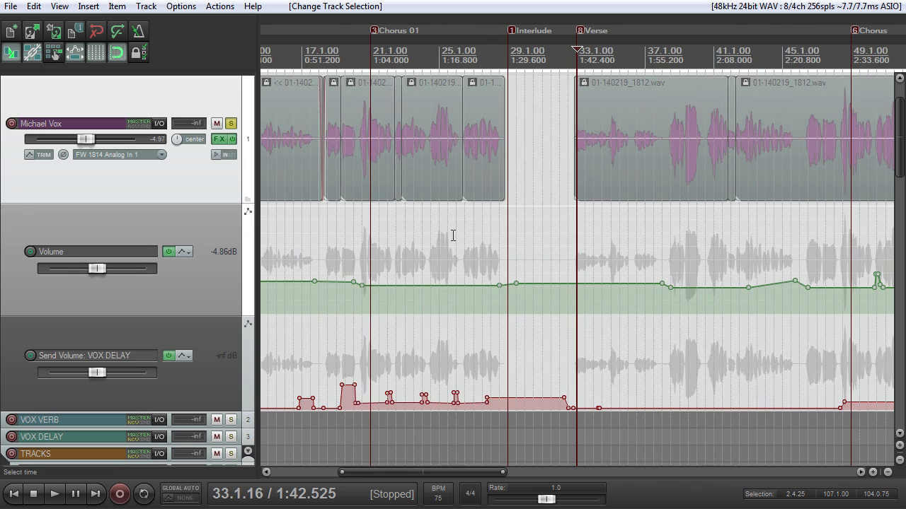
scroll(453, 236, "up", 1)
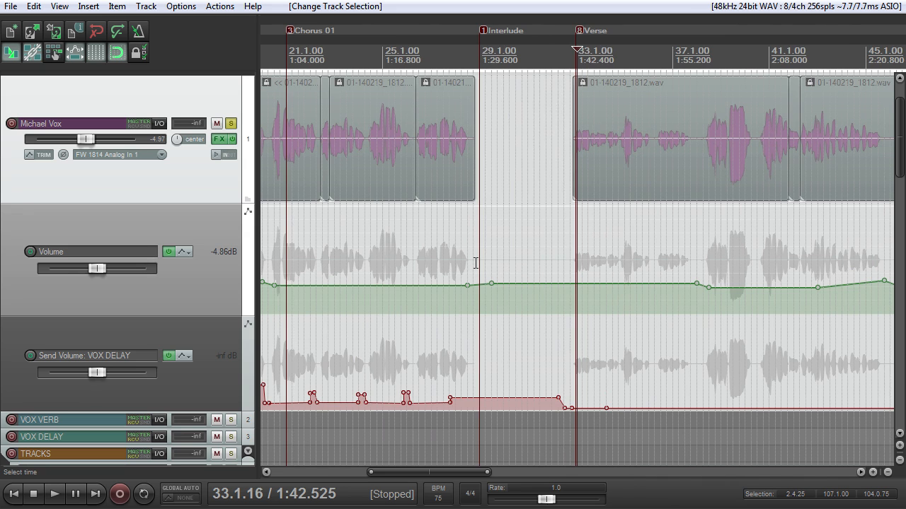
scroll(475, 261, "down", 2)
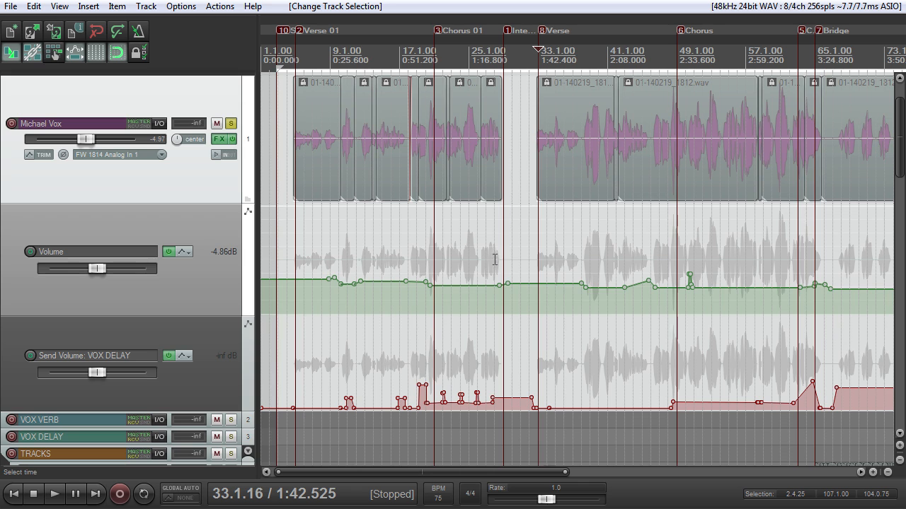
Step: Place the edit cursor at 4.1.00 and look over the lead vocal's items from Verse 01 to the Bridge
scroll(295, 132, "up", 2)
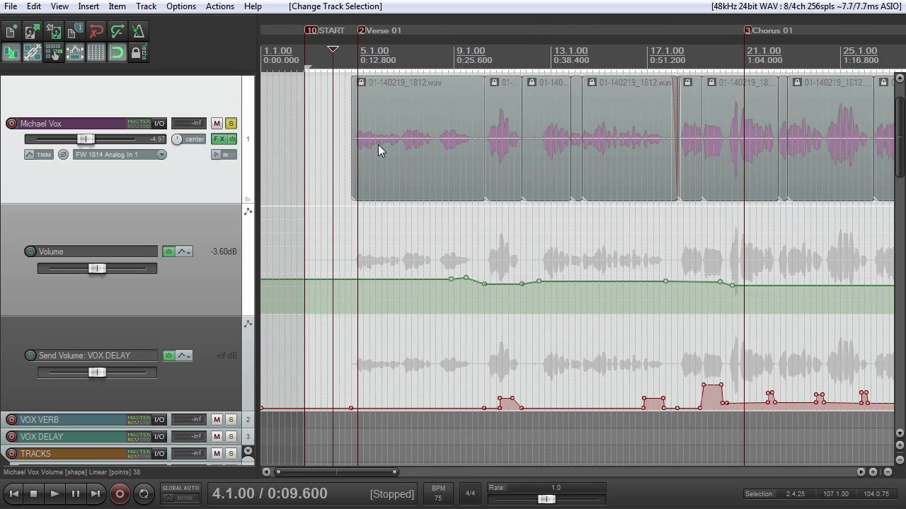
scroll(375, 119, "down", 2)
scroll(364, 127, "up", 2)
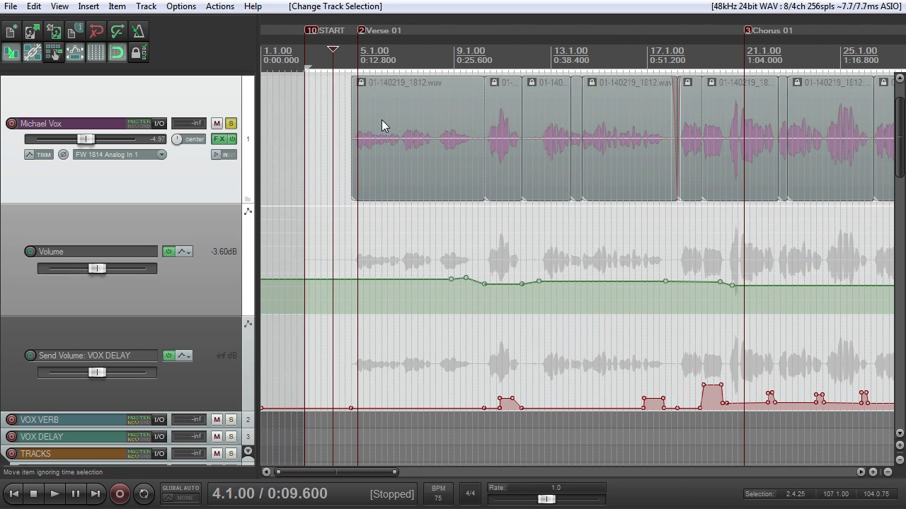
scroll(407, 124, "down", 1)
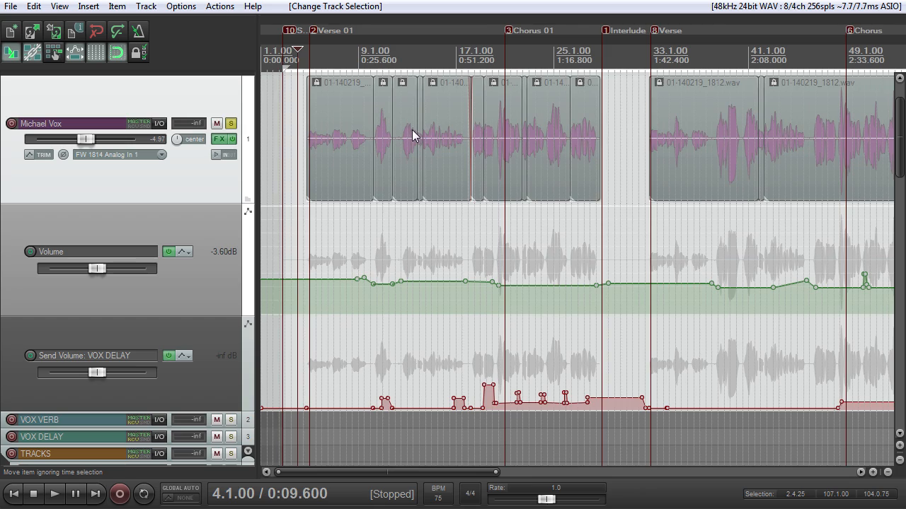
scroll(410, 127, "up", 1)
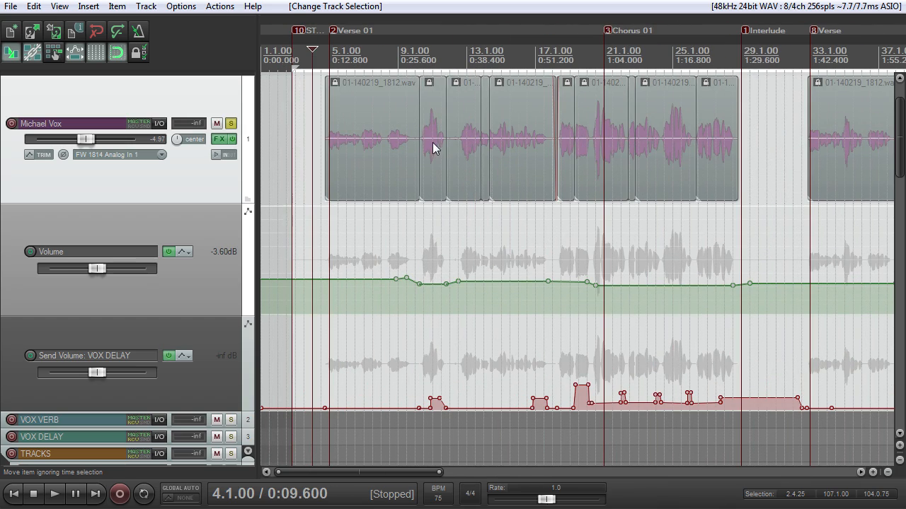
scroll(463, 145, "down", 2)
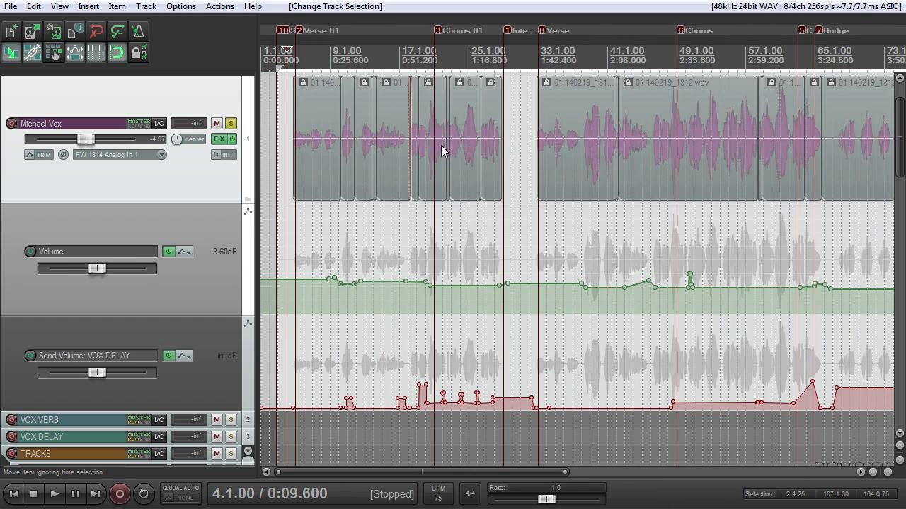
scroll(440, 145, "up", 7)
scroll(432, 152, "down", 1)
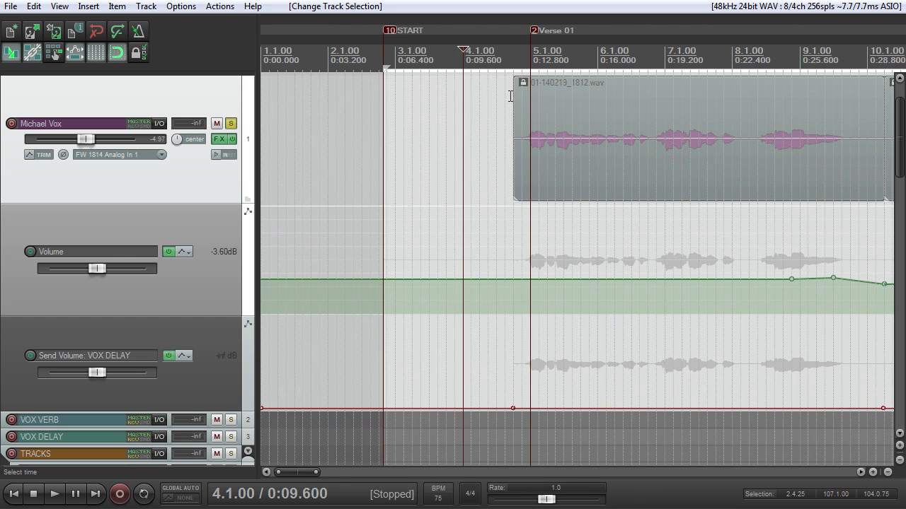
Step: Examine the lead vocal's Volume and VOX DELAY send envelopes from Verse 01 through Chorus 01
scroll(513, 100, "up", 1)
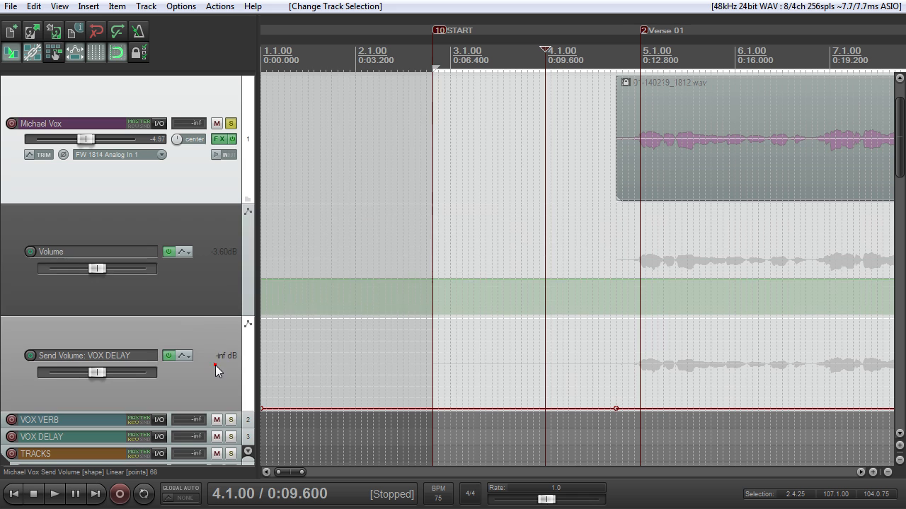
scroll(571, 256, "down", 2)
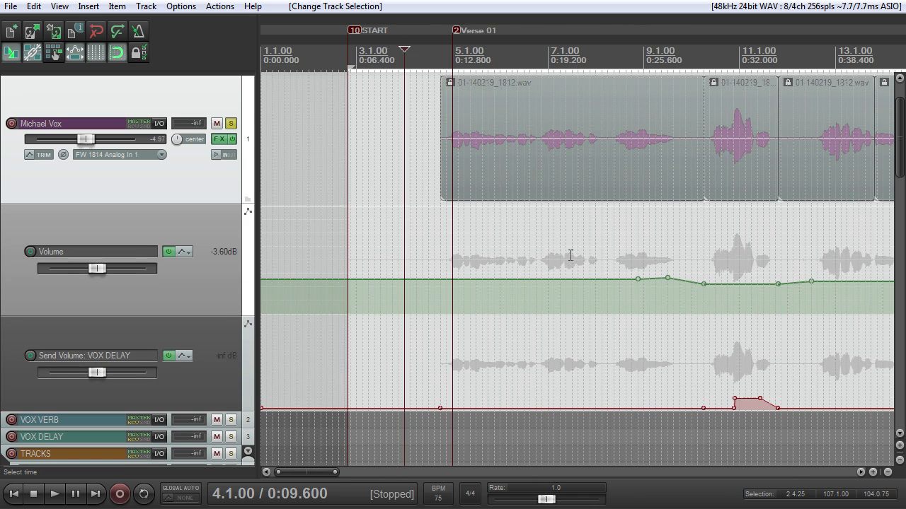
scroll(569, 264, "up", 2)
scroll(569, 263, "down", 1)
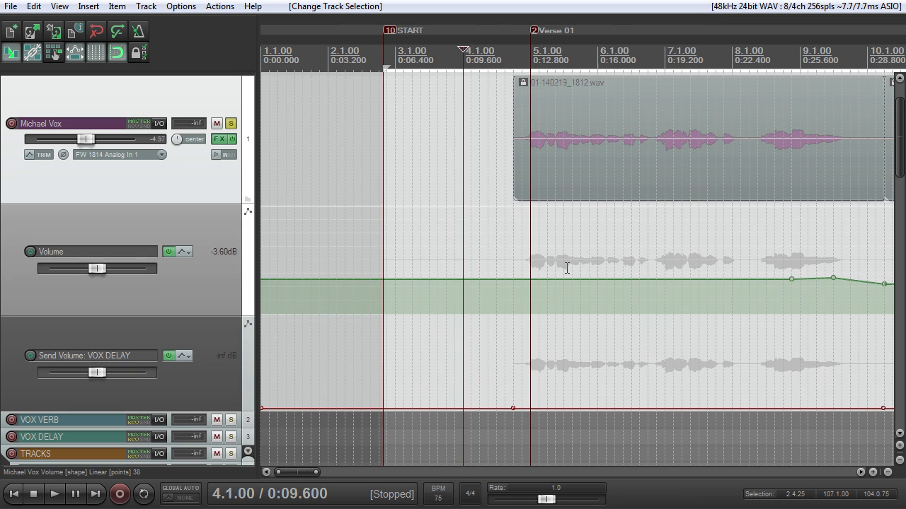
scroll(566, 269, "down", 2)
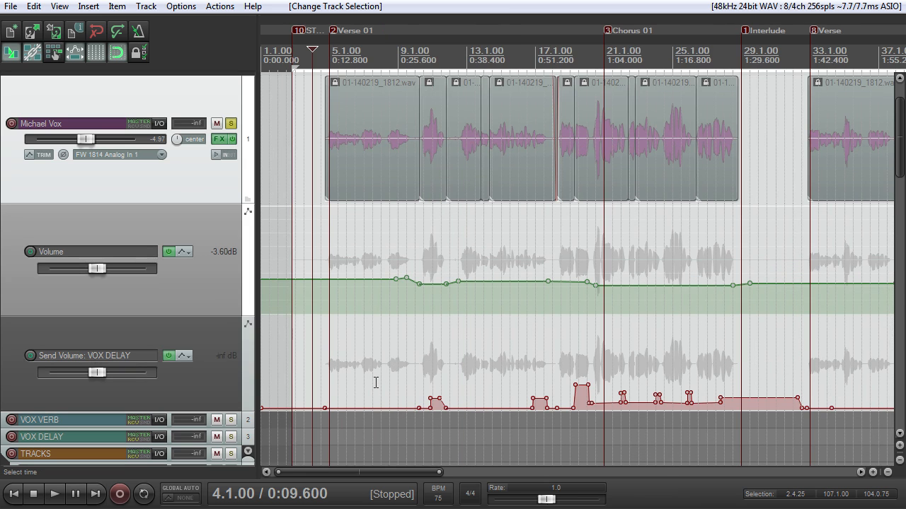
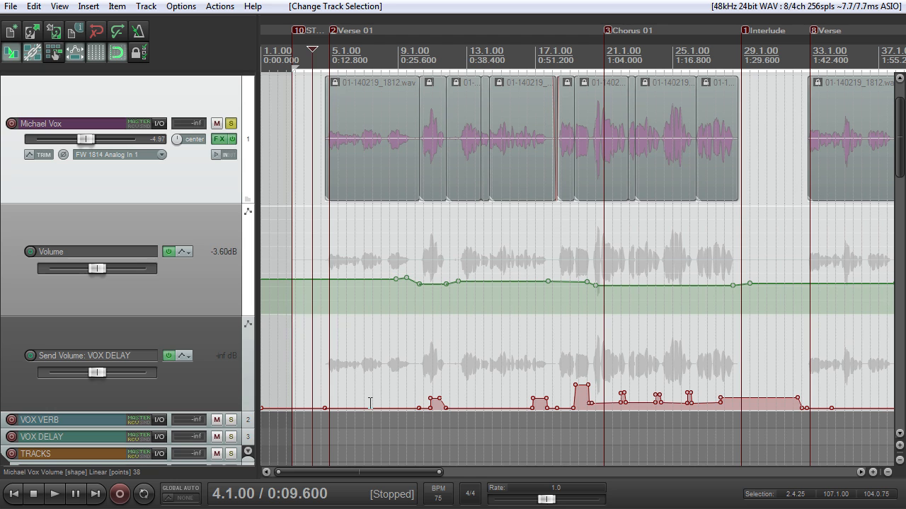
Step: Delete the VOX DELAY send envelope point just before Verse 01 on the lead vocal track
left_click_drag(367, 385, 312, 421)
key("Delete")
scroll(461, 166, "up", 2)
scroll(531, 196, "up", 3)
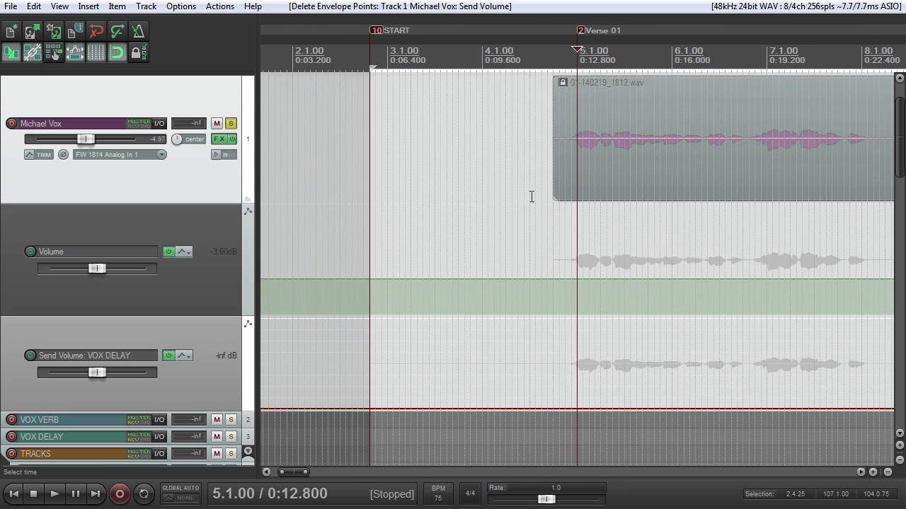
Step: Look over the lead vocal's items and its Volume and VOX DELAY send envelopes from Verse 01 to the Ending
scroll(532, 201, "down", 3)
scroll(531, 200, "down", 6)
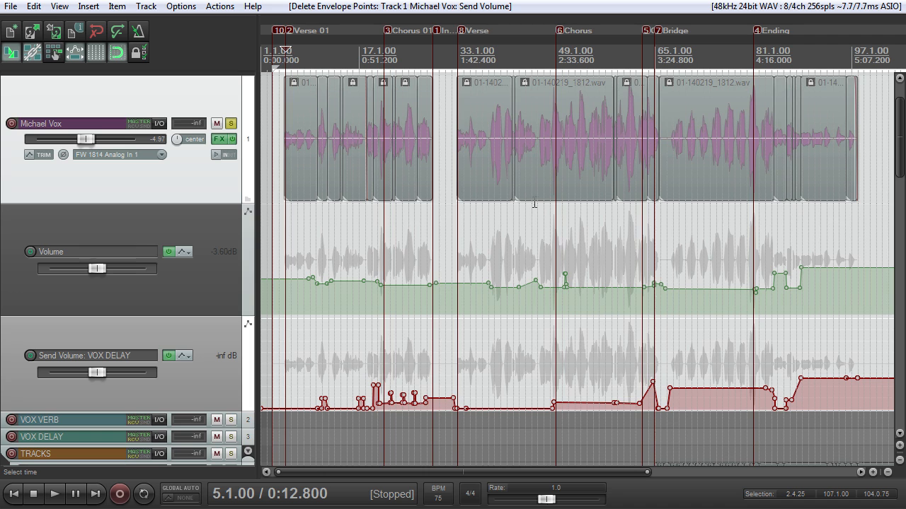
scroll(534, 206, "up", 6)
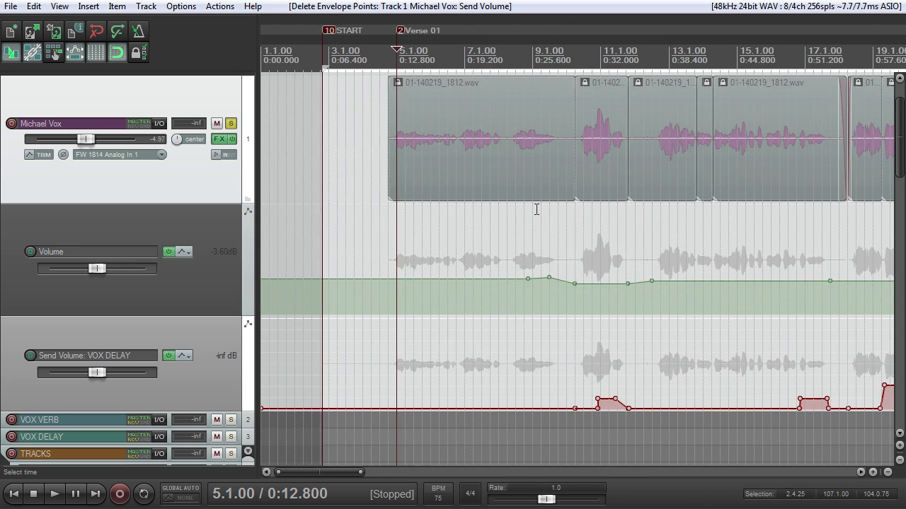
scroll(537, 209, "down", 1)
scroll(548, 207, "down", 4)
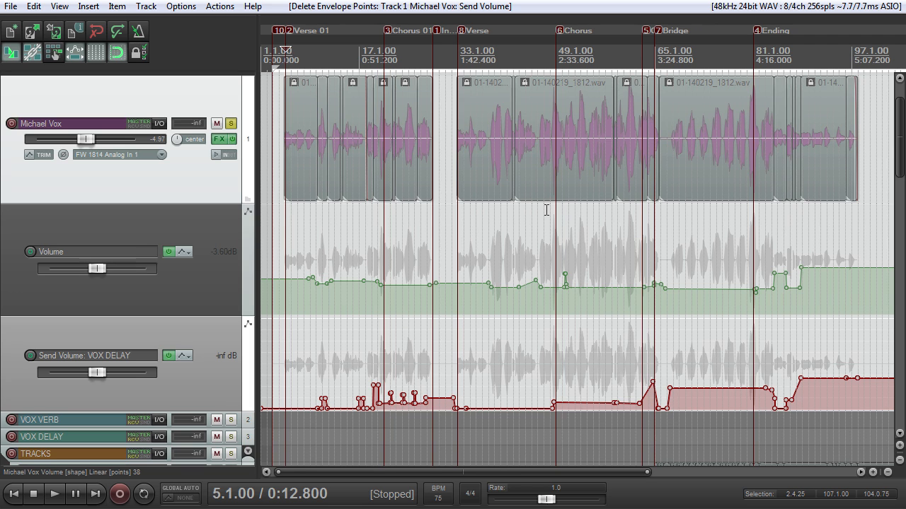
scroll(546, 208, "down", 2)
scroll(547, 208, "up", 2)
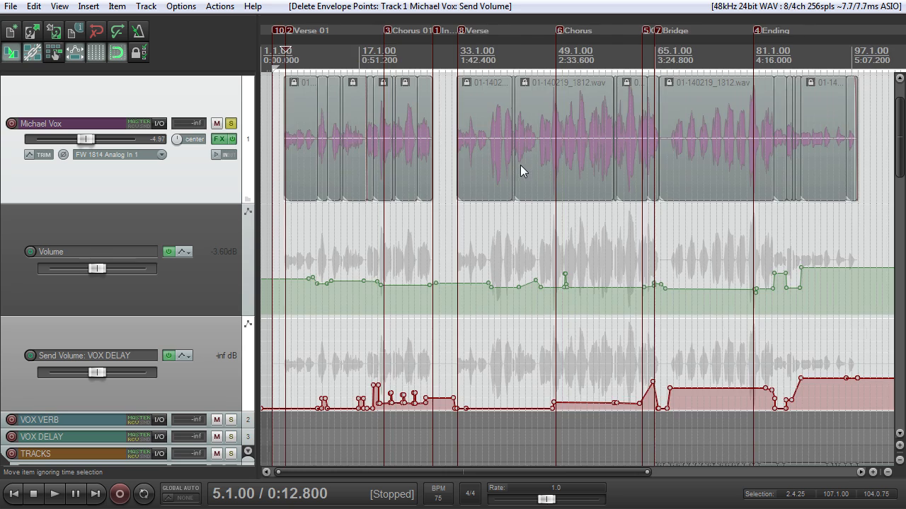
scroll(520, 165, "up", 3)
scroll(515, 169, "up", 3)
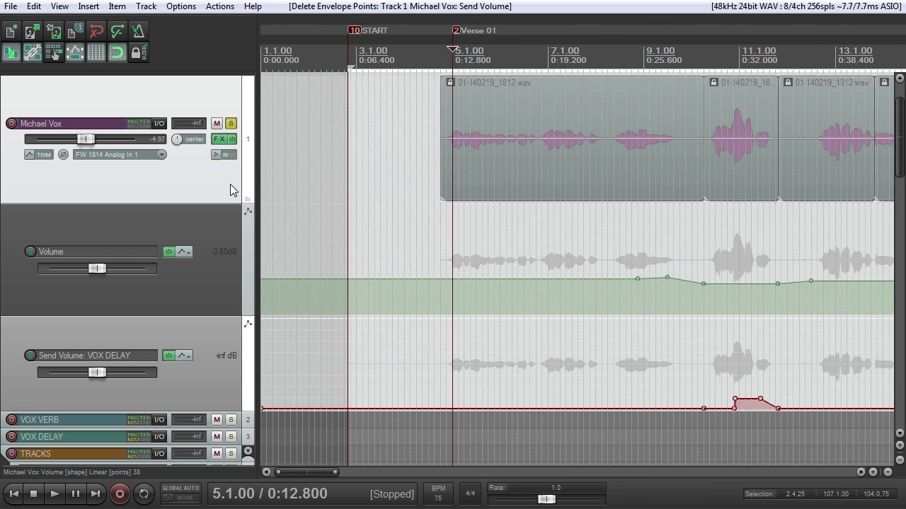
scroll(444, 175, "down", 2)
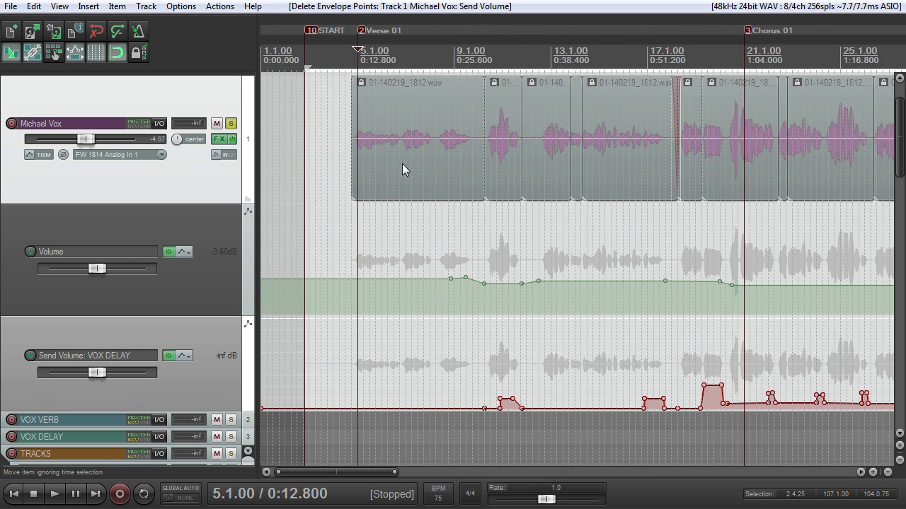
scroll(353, 135, "down", 3)
scroll(356, 138, "up", 4)
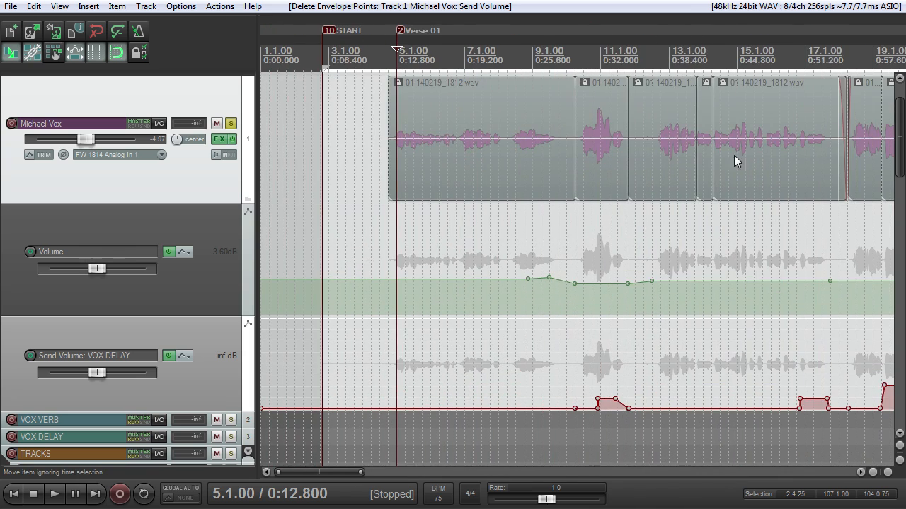
scroll(666, 142, "down", 5)
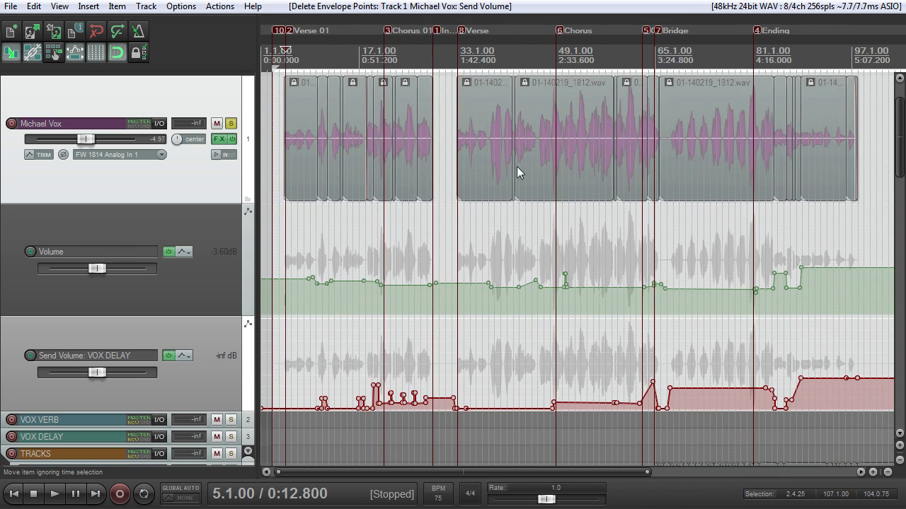
scroll(556, 200, "up", 2)
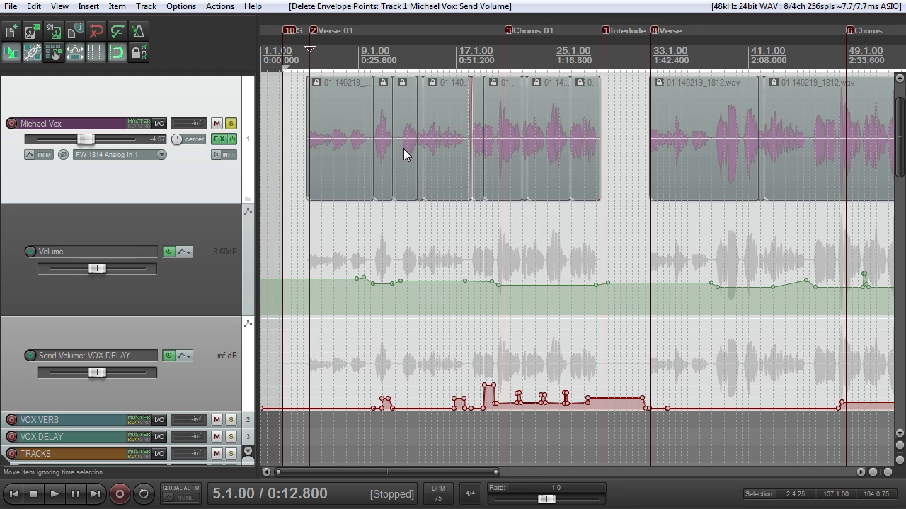
scroll(467, 161, "down", 4)
scroll(474, 167, "up", 4)
scroll(473, 167, "down", 2)
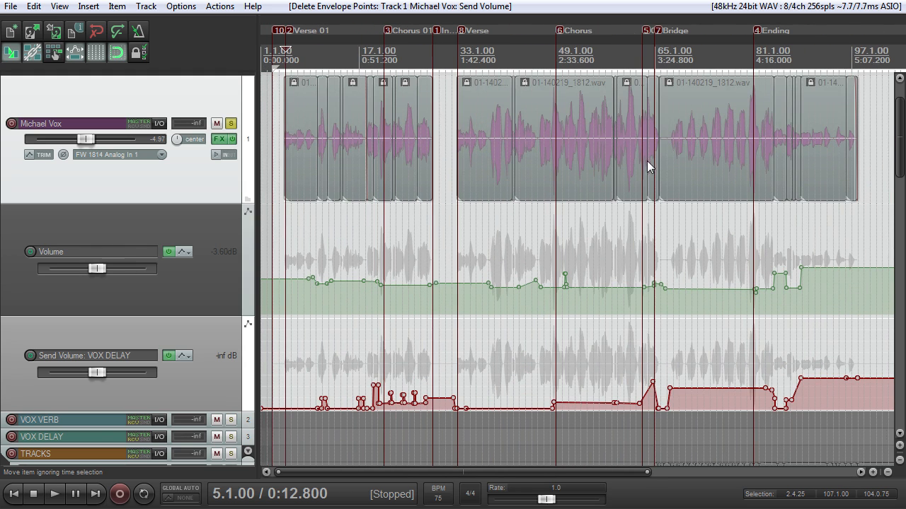
Step: Audition the second verse from 39.1.00 in the full mix with the lead vocal unsoloed and its FX bypassed
left_click(496, 57)
scroll(517, 116, "up", 4)
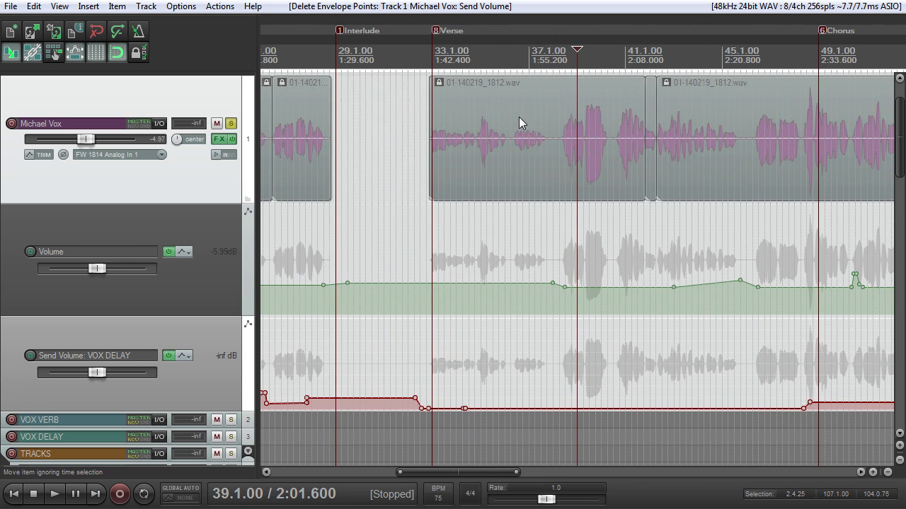
left_click(231, 124)
left_click(233, 139)
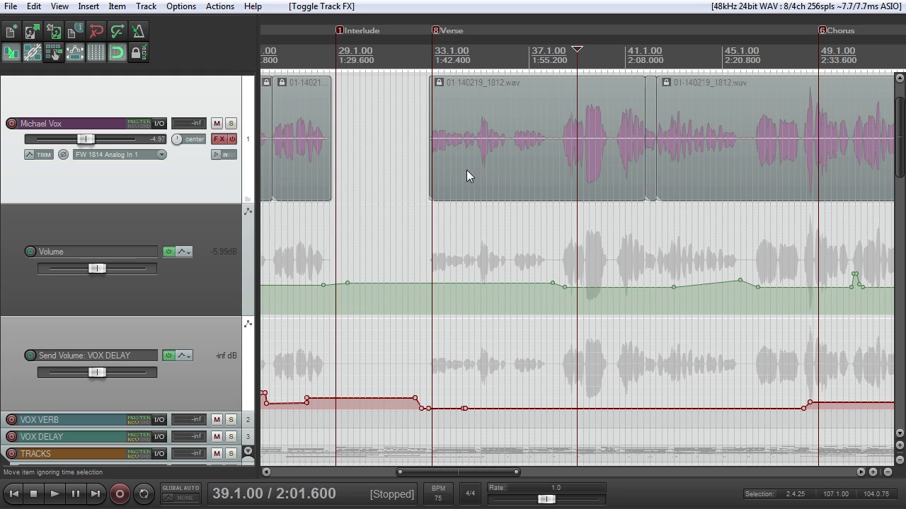
key("space")
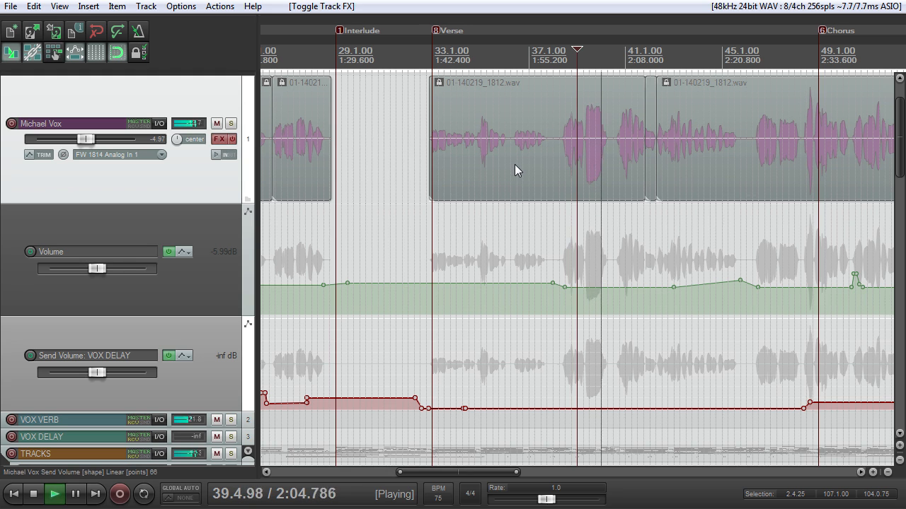
scroll(641, 114, "up", 3)
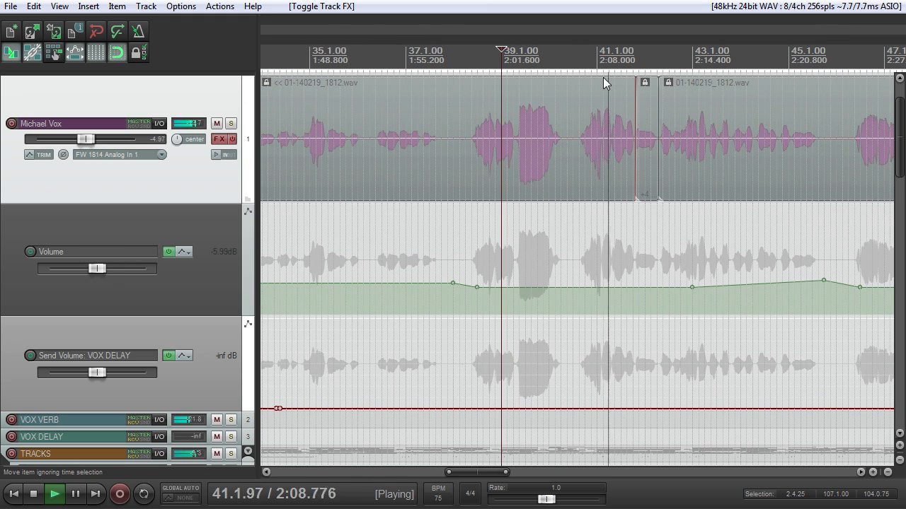
key("space")
Step: Place the edit cursor at 40.3.50 and play the phrase with the lead vocal's FX enabled
left_click(579, 55)
scroll(598, 143, "up", 4)
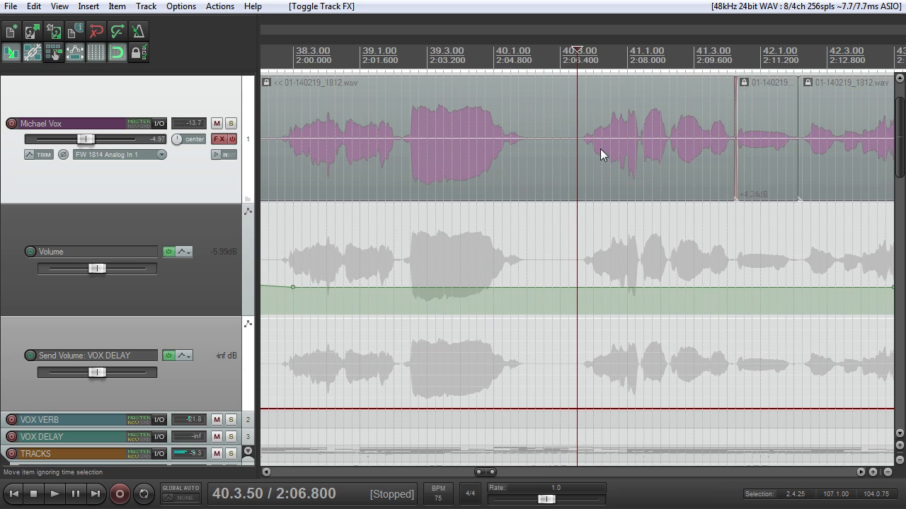
left_click(233, 138)
key("space")
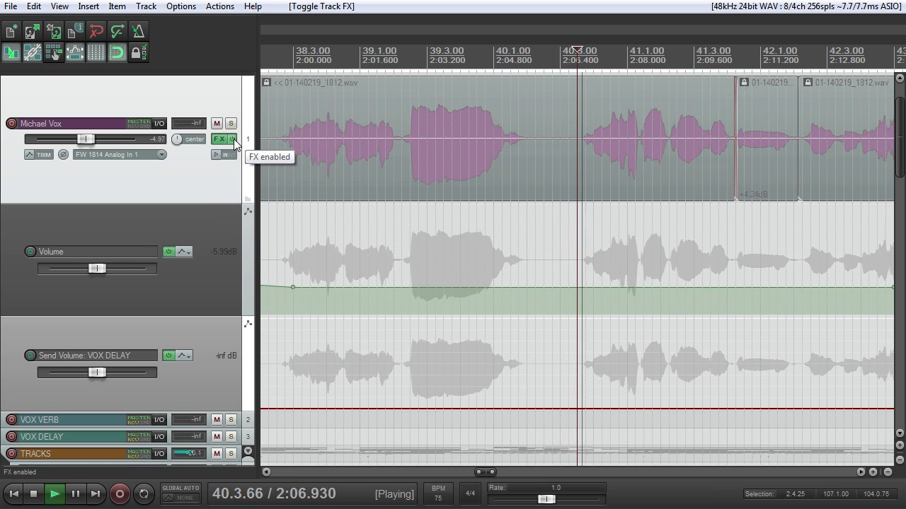
key("space")
Step: Solo the lead vocal and compare the phrase from 40.3.50 with its FX bypassed and enabled
left_click(233, 139)
left_click(231, 124)
key("space")
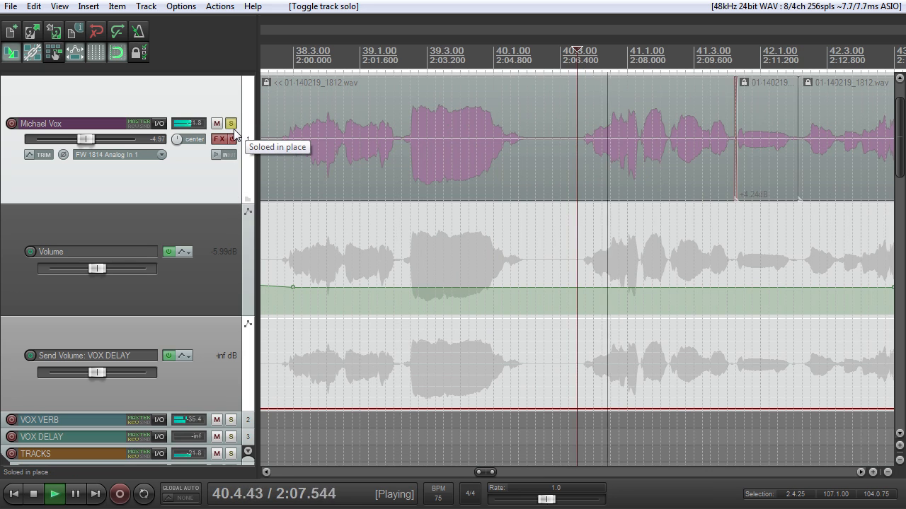
key("space")
left_click(232, 140)
key("space")
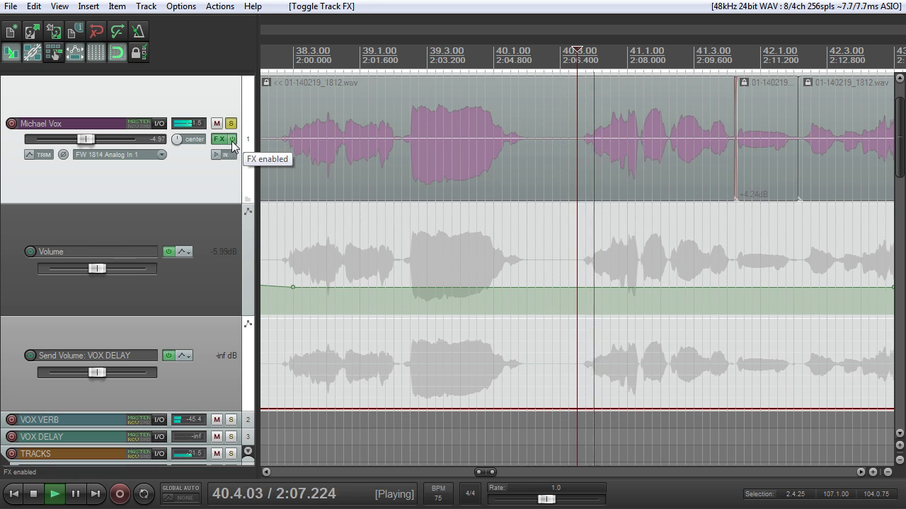
key("space")
Step: Open the lead vocal's FX chain and examine ReaTune's manual correction segments from about 2:07 to 2:10
left_click(218, 141)
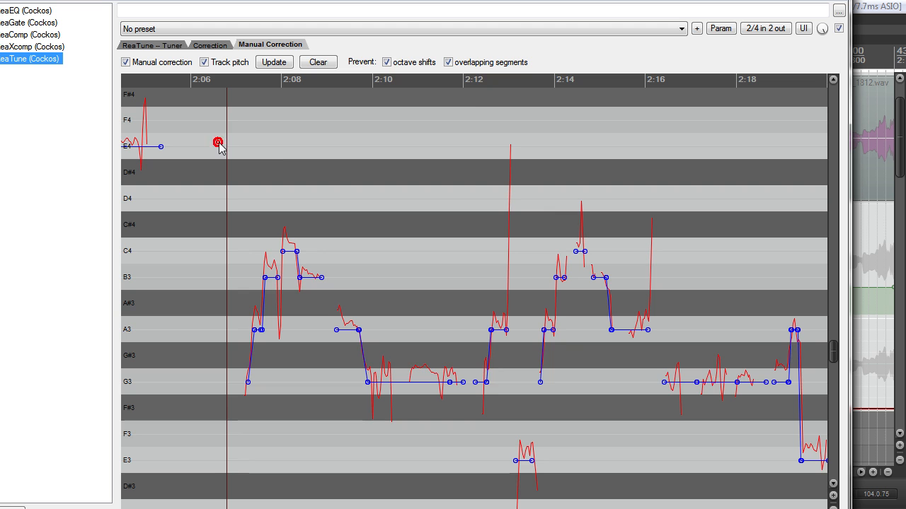
scroll(439, 214, "up", 5)
scroll(447, 220, "down", 3)
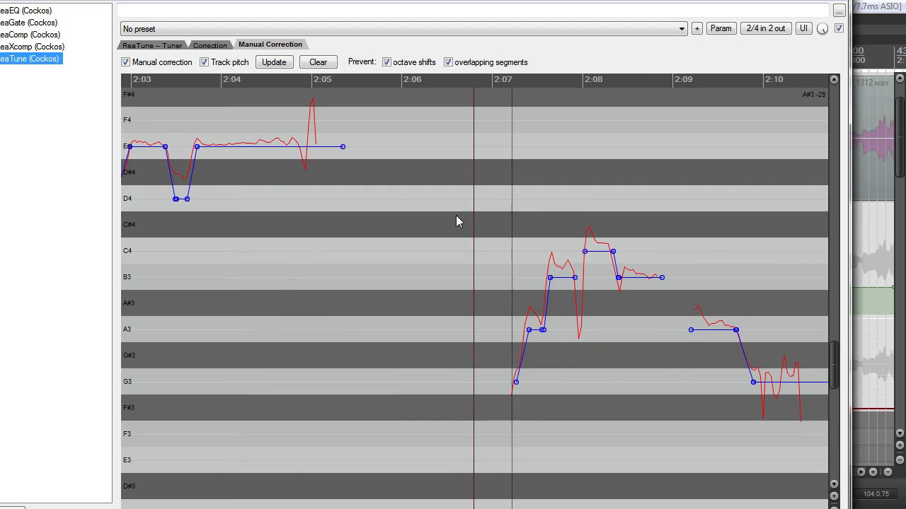
scroll(456, 220, "up", 4)
scroll(468, 375, "up", 1)
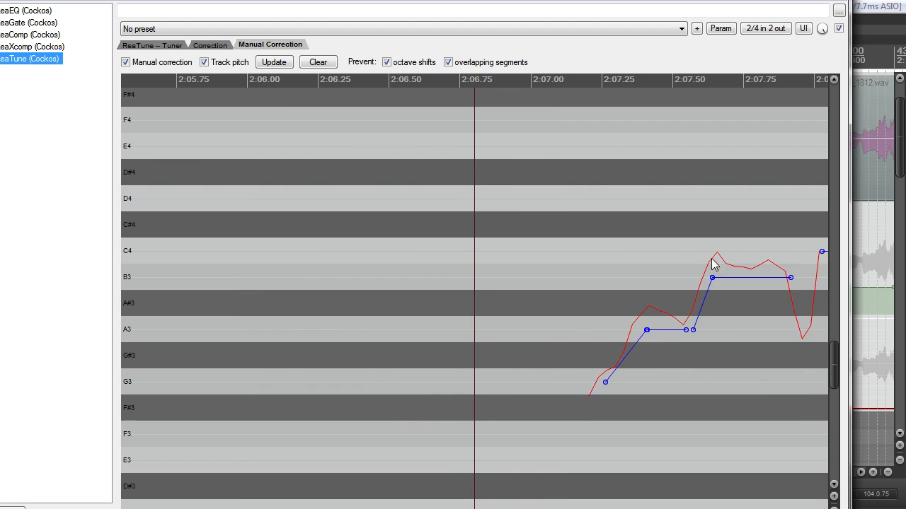
scroll(713, 260, "down", 1)
scroll(710, 282, "down", 8)
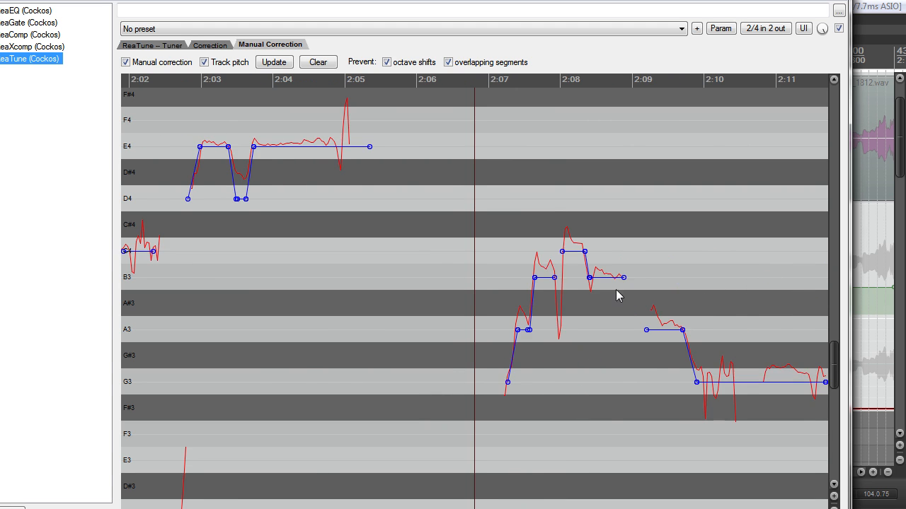
scroll(607, 300, "up", 10)
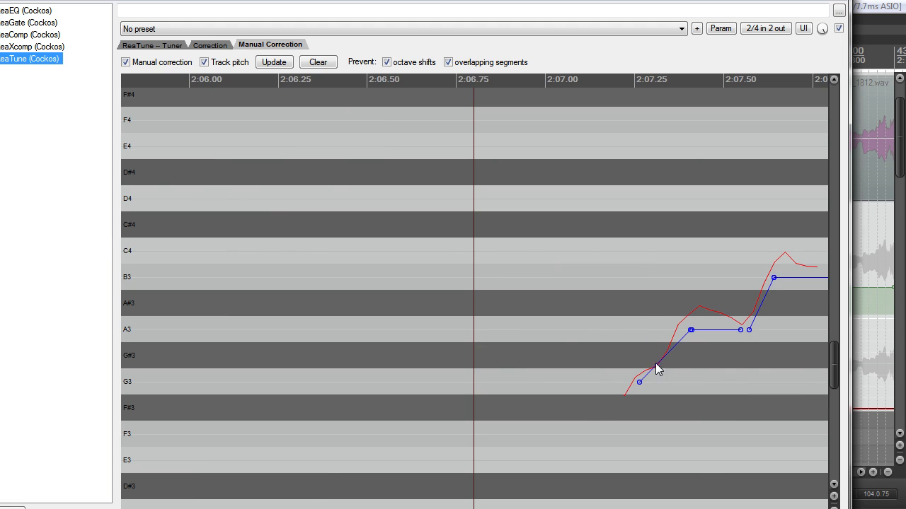
scroll(725, 344, "down", 6)
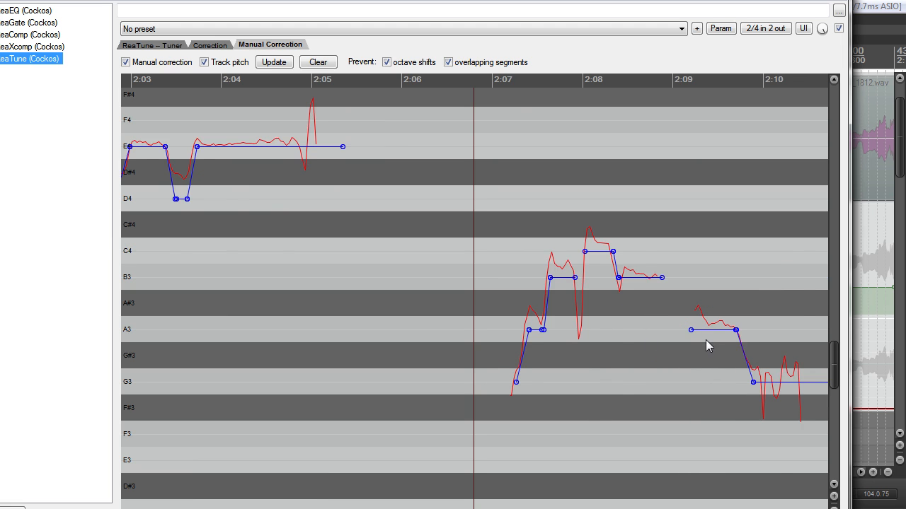
Step: Reveal the FX chain window's title bar and look over the correction segments across the second verse, from about 1:40 to 2:24
scroll(697, 342, "down", 3)
scroll(708, 339, "down", 3)
scroll(697, 338, "up", 3)
scroll(686, 329, "up", 3)
scroll(681, 323, "down", 2)
scroll(683, 328, "down", 3)
scroll(681, 328, "up", 3)
scroll(681, 327, "down", 4)
left_click_drag(527, 0, 531, 26)
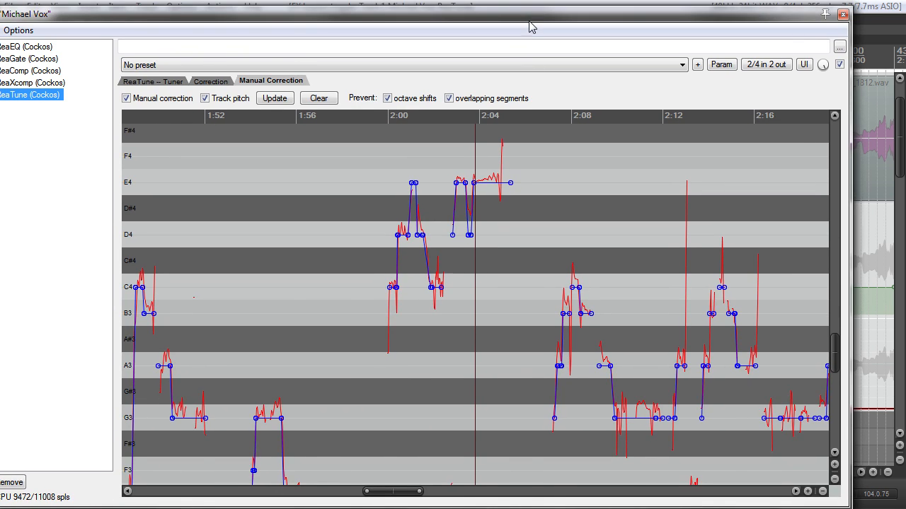
scroll(593, 248, "down", 2)
scroll(593, 257, "up", 5)
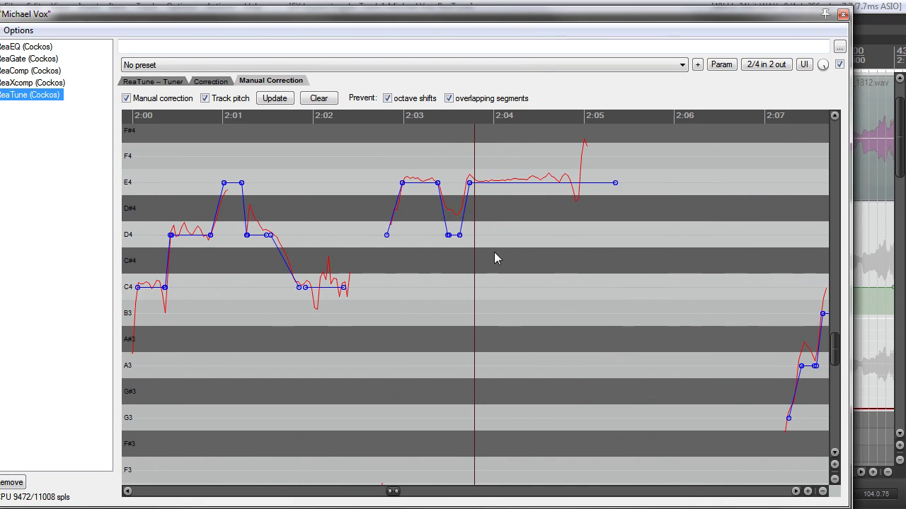
scroll(497, 267, "down", 3)
scroll(520, 265, "up", 3)
scroll(529, 263, "down", 4)
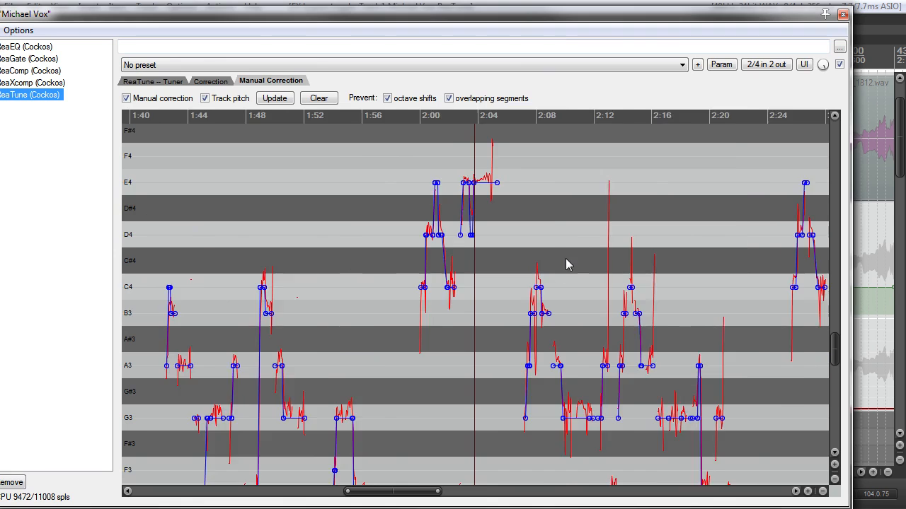
scroll(568, 257, "down", 3)
Step: Shift the FX chain window clear of the arrangement's edge and examine the correction segments between about 2:00 and 2:05
left_click_drag(776, 16, 735, 23)
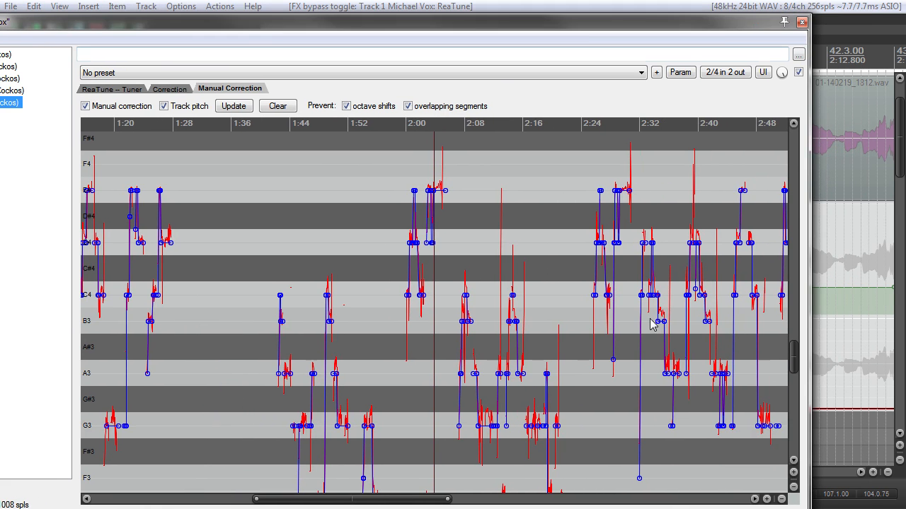
left_click_drag(415, 499, 434, 504)
left_click_drag(559, 489, 564, 482)
scroll(505, 401, "up", 5)
scroll(501, 397, "down", 2)
scroll(487, 403, "up", 4)
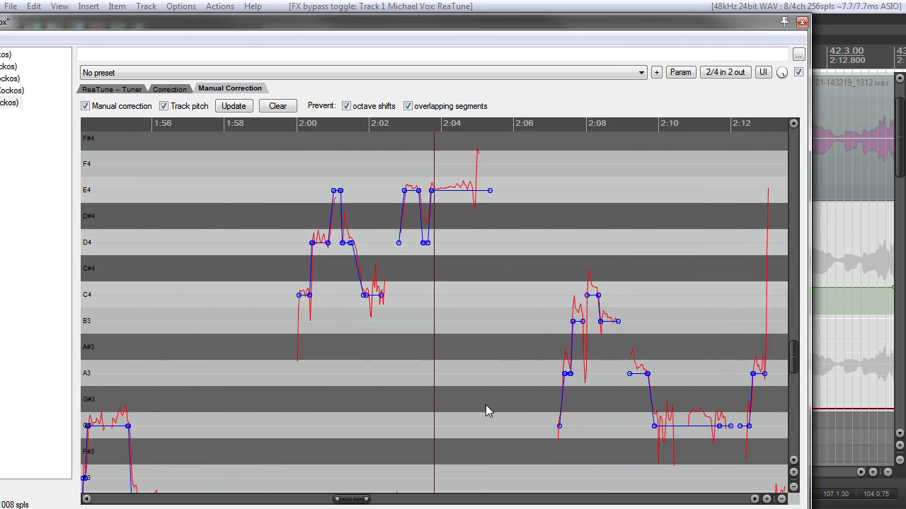
Step: Place the cursor at about 2:02.75 and compare the phrase with ReaTune enabled and bypassed
scroll(481, 382, "down", 2)
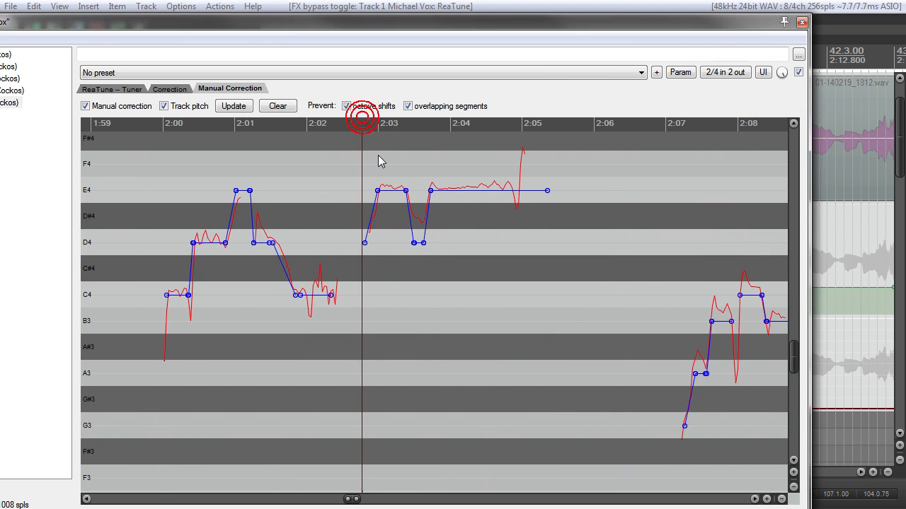
scroll(493, 320, "up", 2)
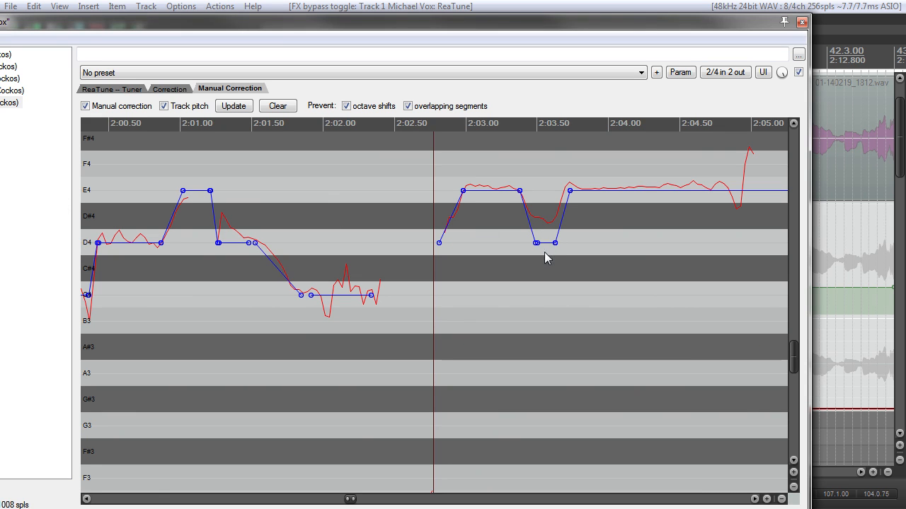
key("space")
key("space")
left_click(798, 72)
key("space")
key("space")
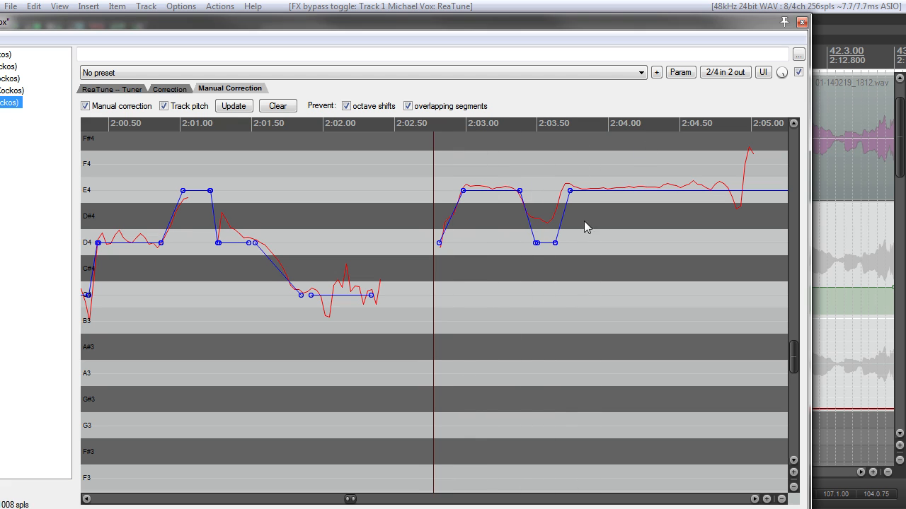
scroll(603, 250, "down", 5)
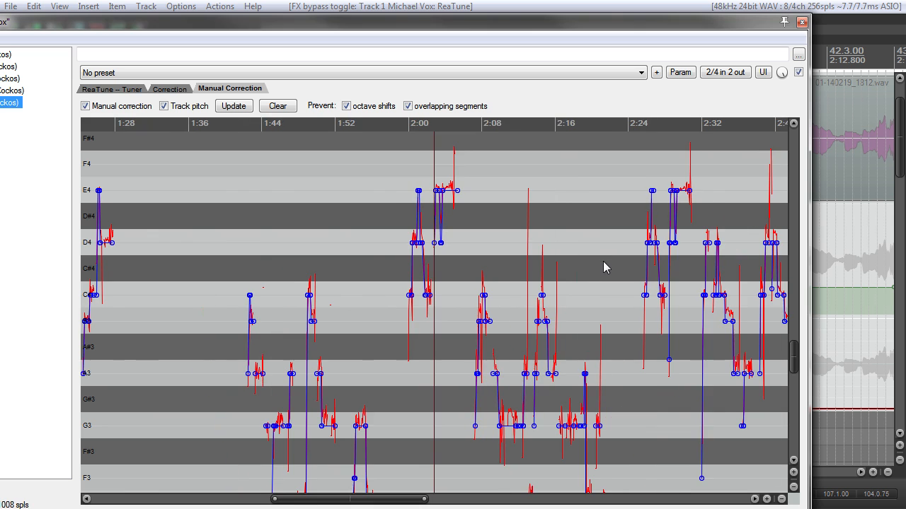
scroll(590, 252, "up", 5)
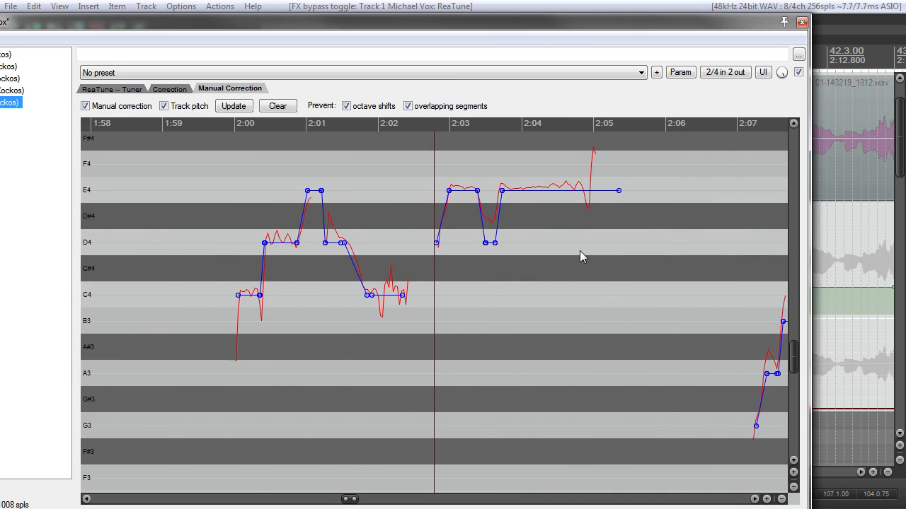
Step: Examine ReaTune's manual correction segments across the song from about 0:32 to 3:28, and more closely around 2:00 to 2:12
scroll(579, 251, "down", 2)
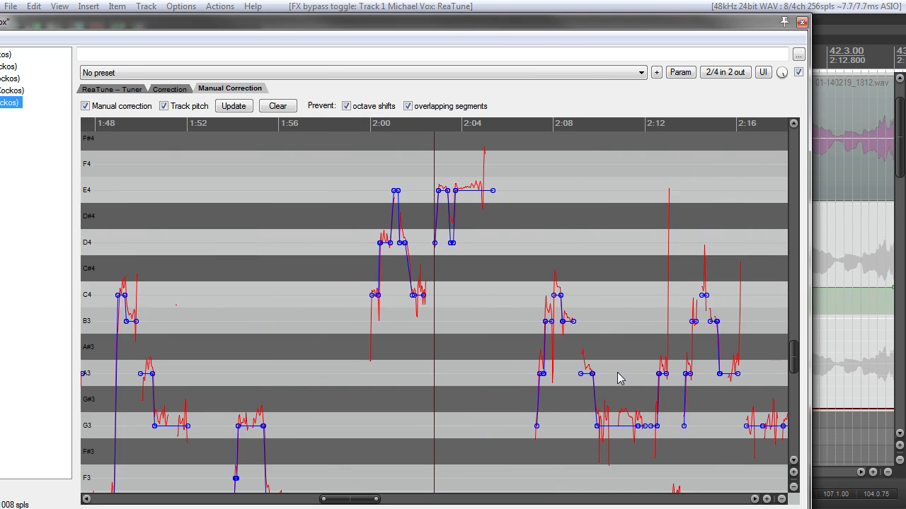
scroll(526, 347, "down", 2)
scroll(516, 344, "up", 3)
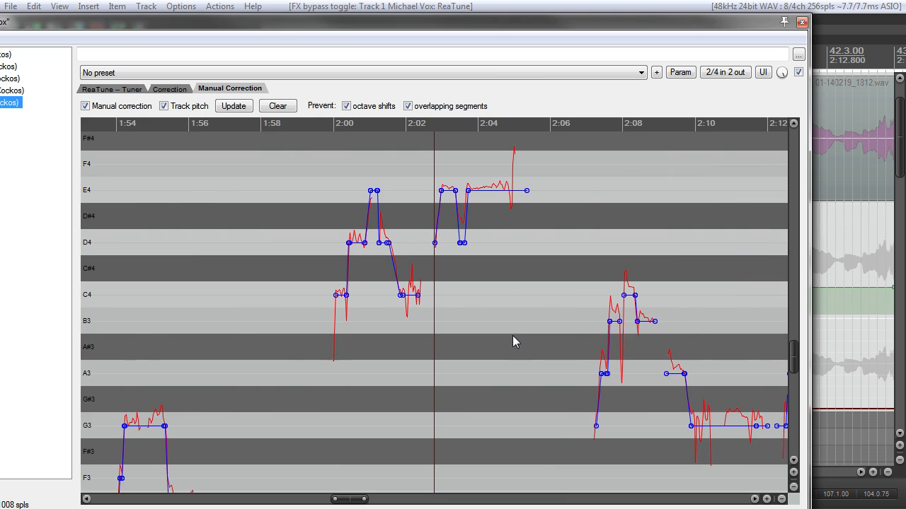
scroll(485, 347, "down", 2)
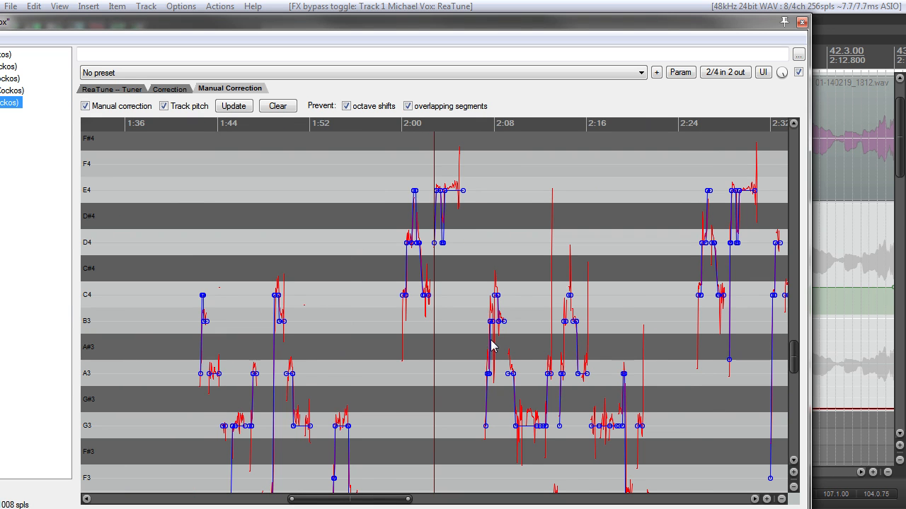
scroll(460, 331, "down", 2)
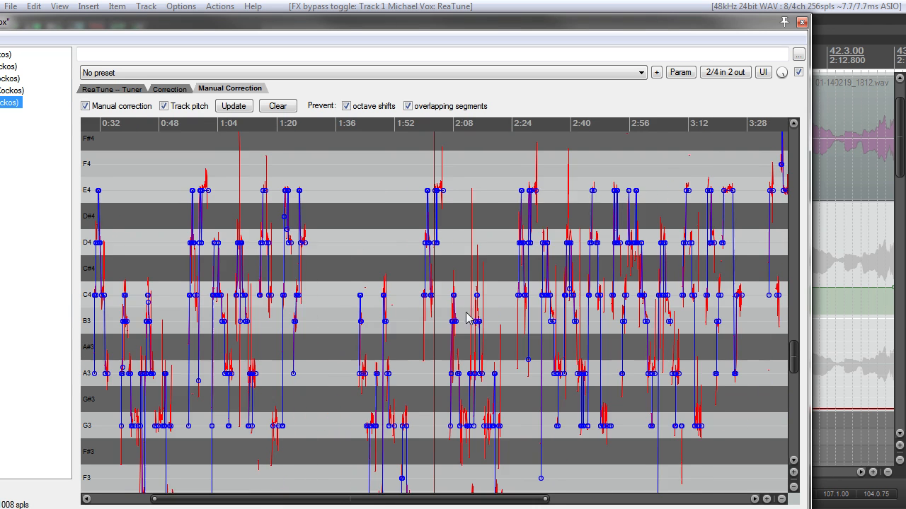
scroll(485, 313, "up", 4)
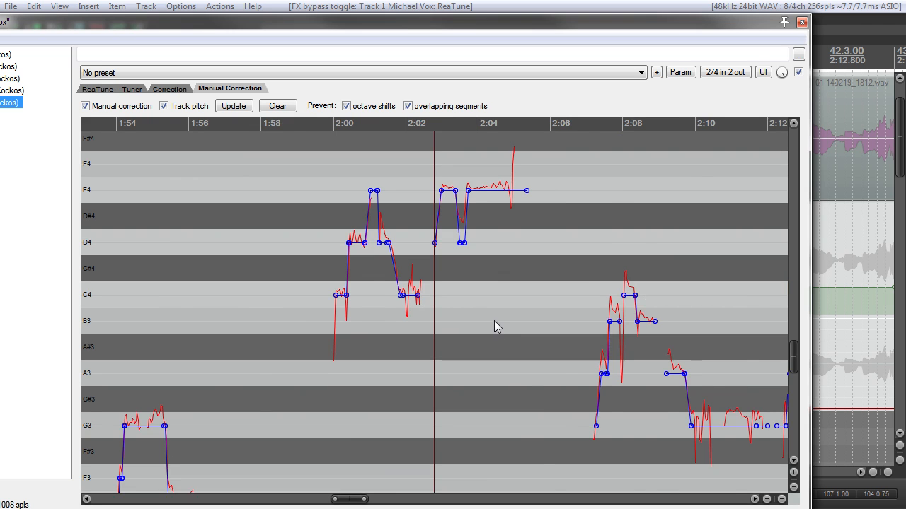
scroll(498, 324, "down", 1)
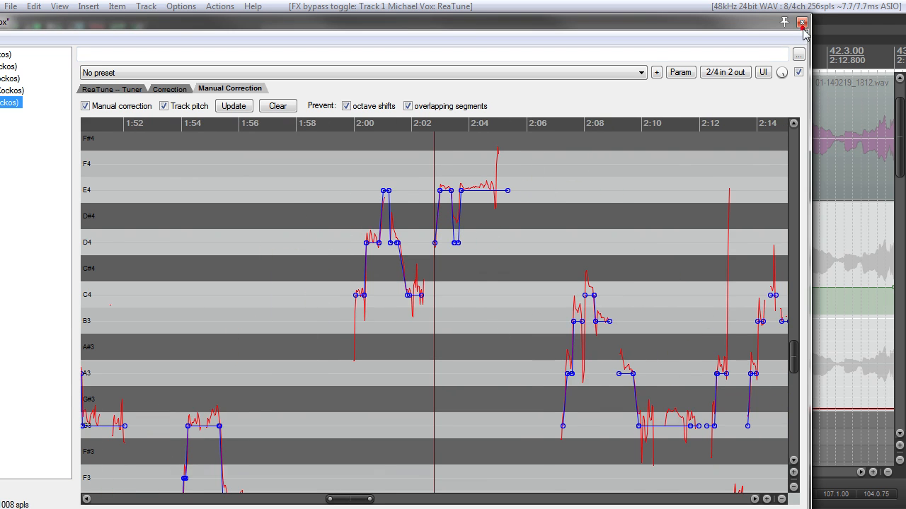
scroll(545, 298, "down", 5)
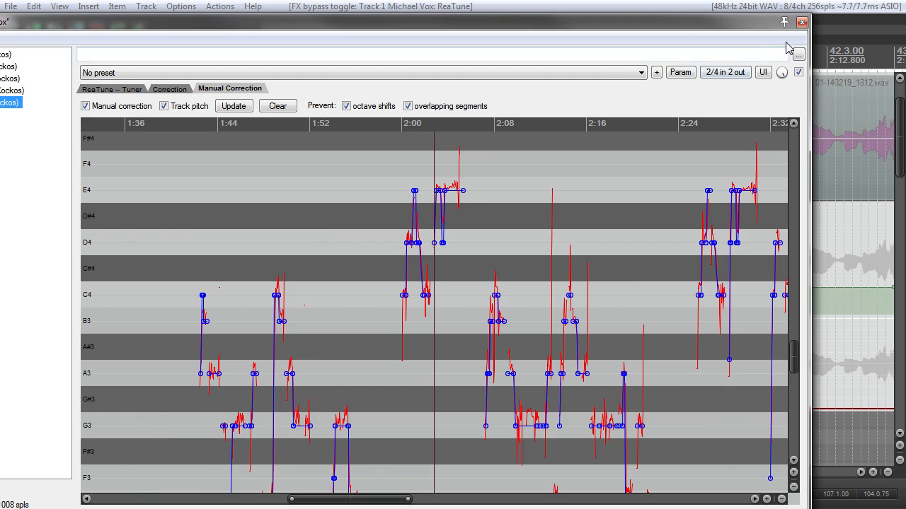
Step: Close the lead vocal's FX chain window and take the vocal track out of solo
left_click(801, 23)
scroll(448, 156, "down", 4)
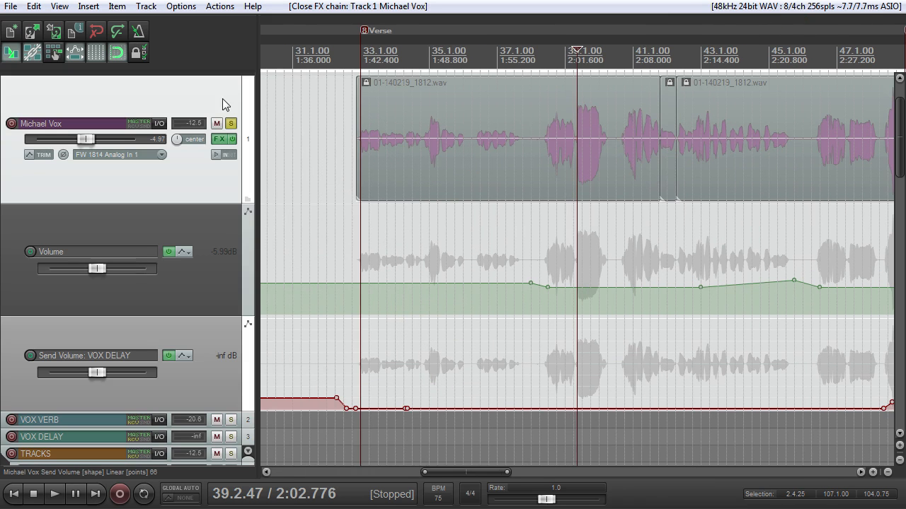
left_click(232, 120)
Step: Look over the whole project and enlarge the lead vocal's VOX DELAY send volume and Volume envelope lanes
scroll(620, 155, "down", 8)
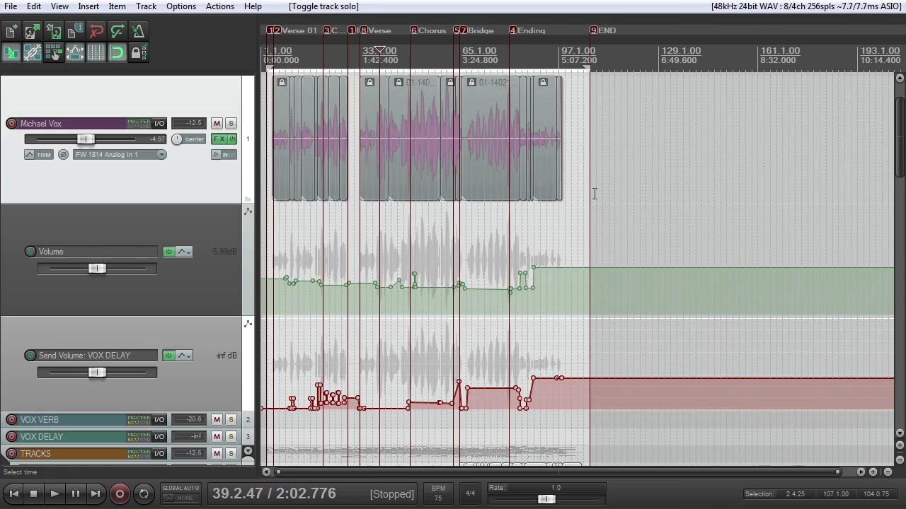
scroll(594, 193, "down", 5)
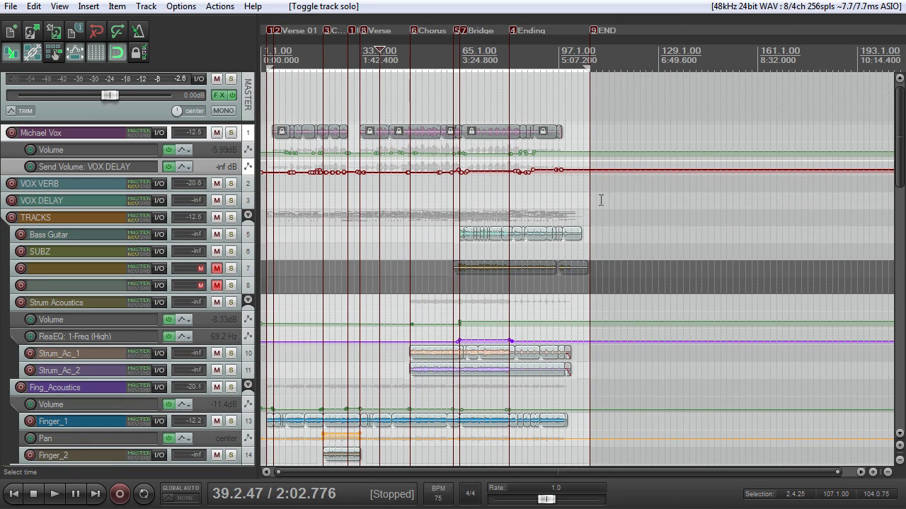
scroll(593, 207, "up", 5)
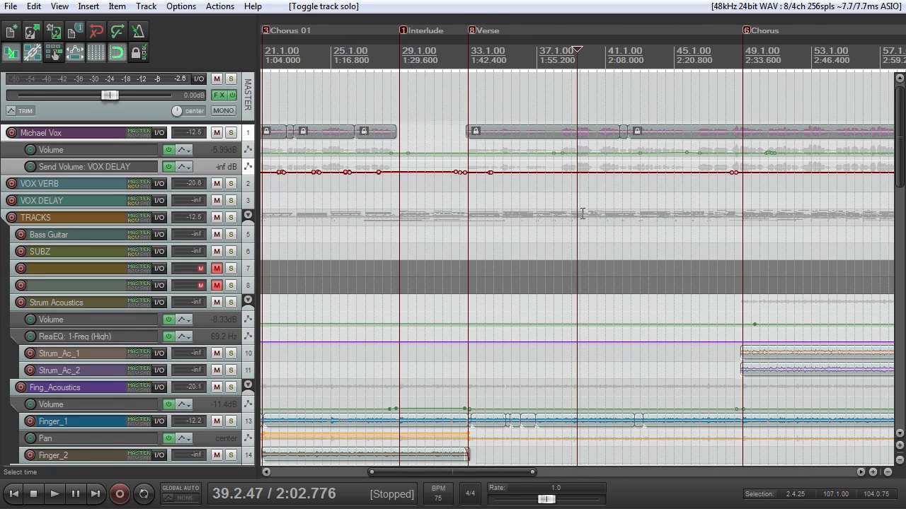
double_click(211, 173)
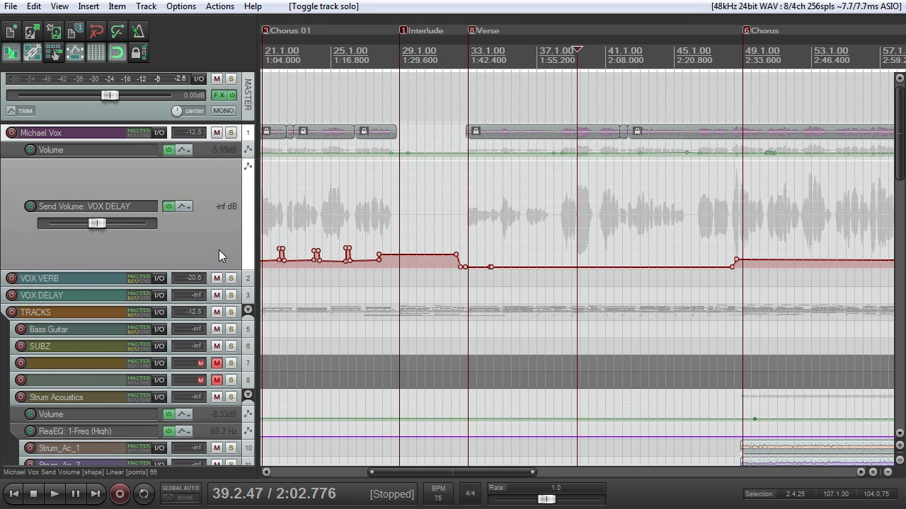
double_click(218, 159)
scroll(390, 229, "down", 3)
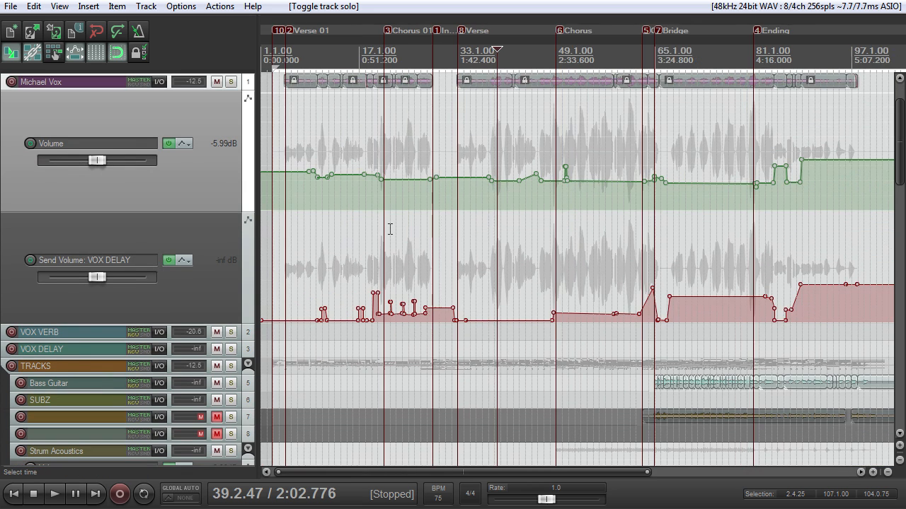
scroll(388, 215, "up", 4)
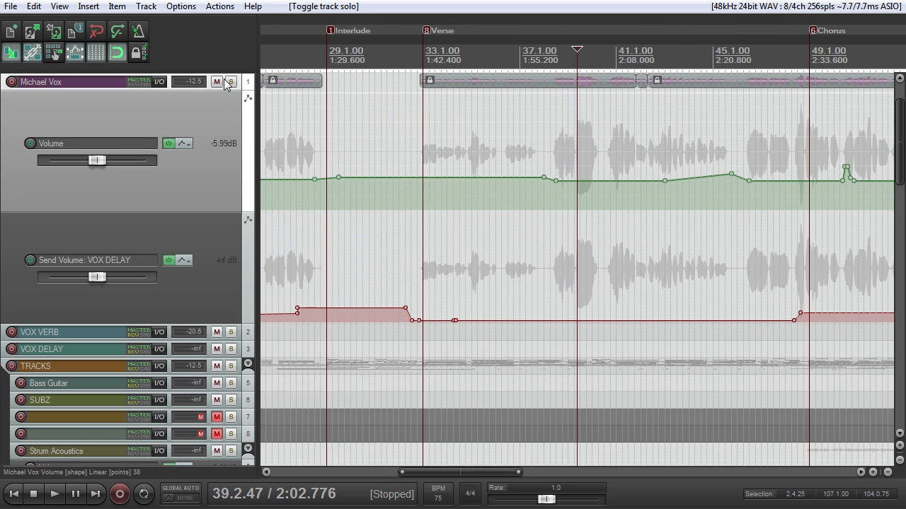
Step: Increase the lead vocal track's height to show its controls and waveform, soloing the track and turning solo back off
left_click(230, 81)
left_click_drag(235, 89, 234, 174)
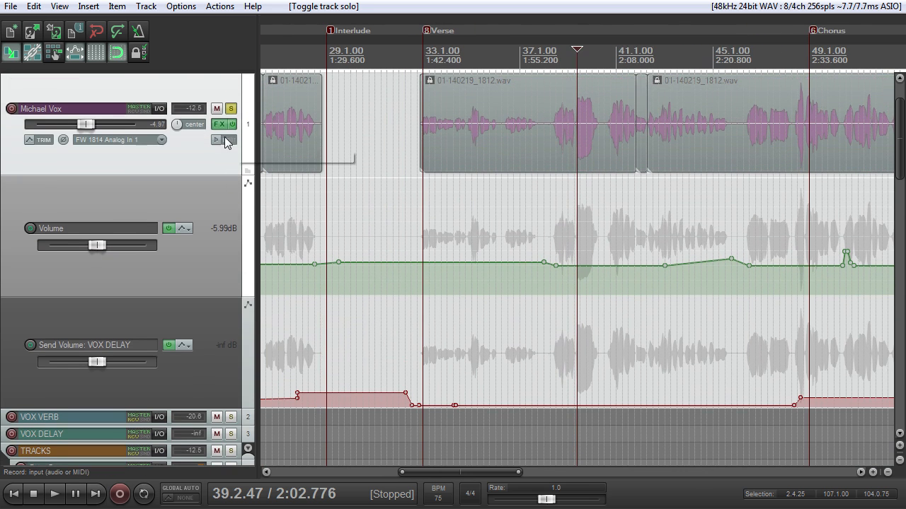
left_click(231, 110)
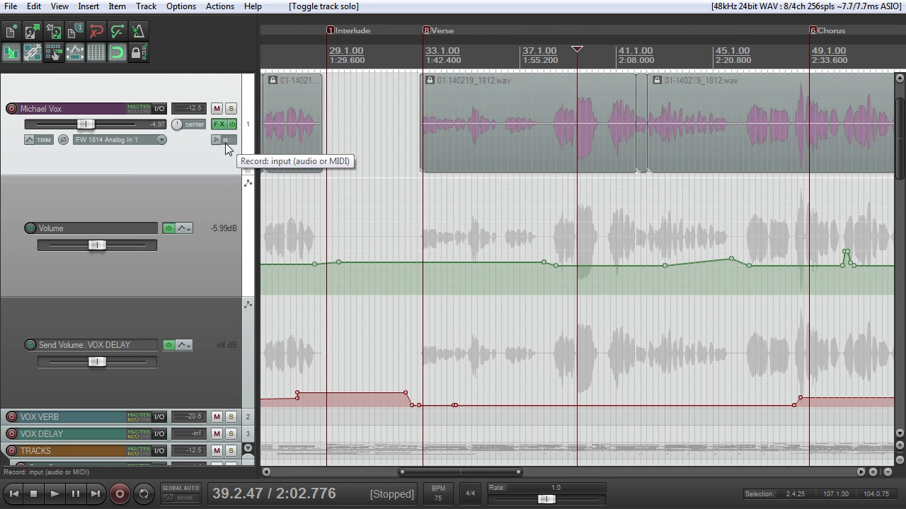
Step: Examine the lead vocal's waveform against its volume and delay-send envelopes, around the second verse and across the whole song
scroll(539, 190, "up", 5)
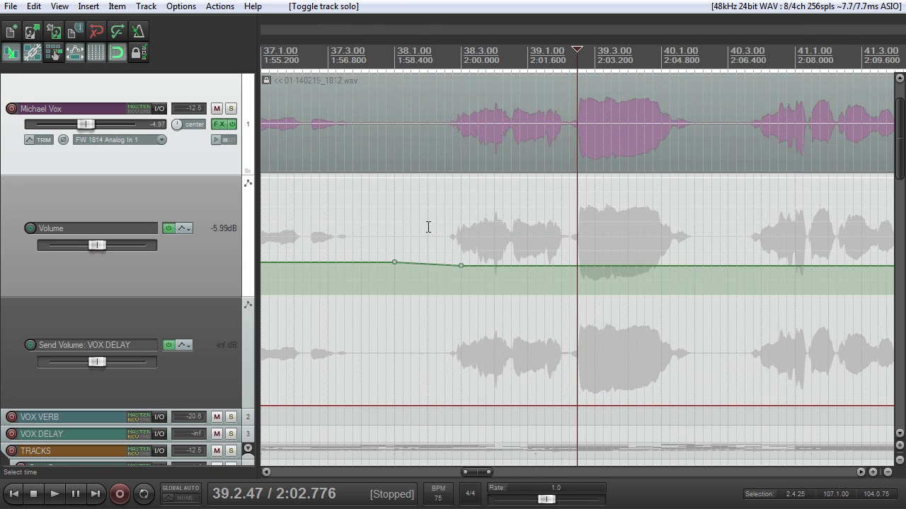
scroll(428, 226, "down", 5)
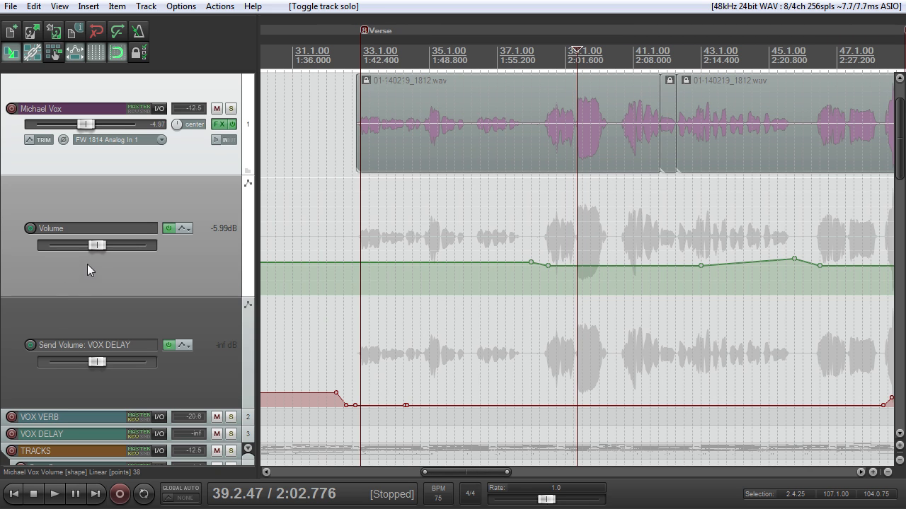
scroll(534, 172, "down", 3)
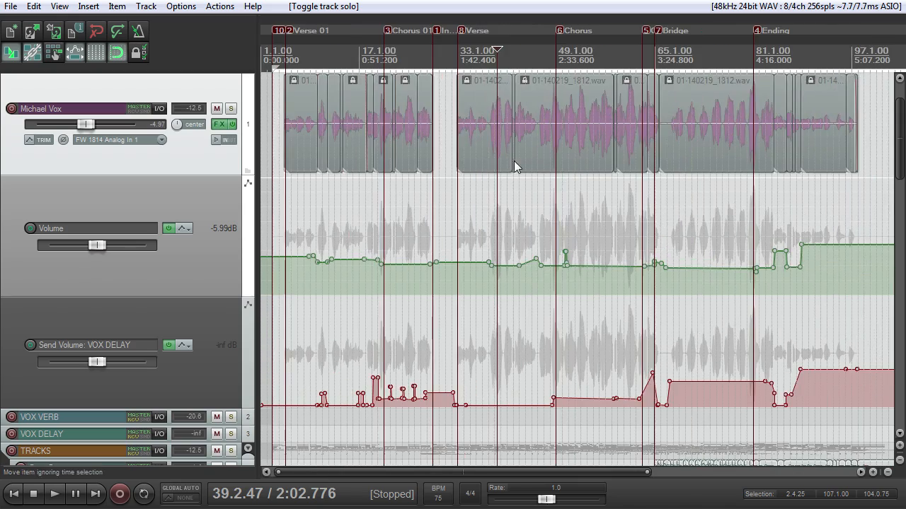
scroll(514, 167, "up", 3)
scroll(545, 211, "down", 2)
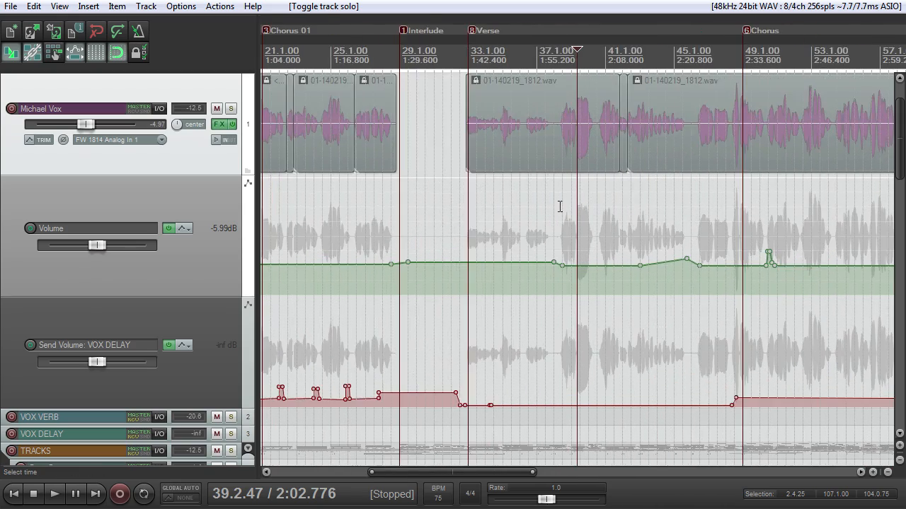
scroll(575, 219, "up", 3)
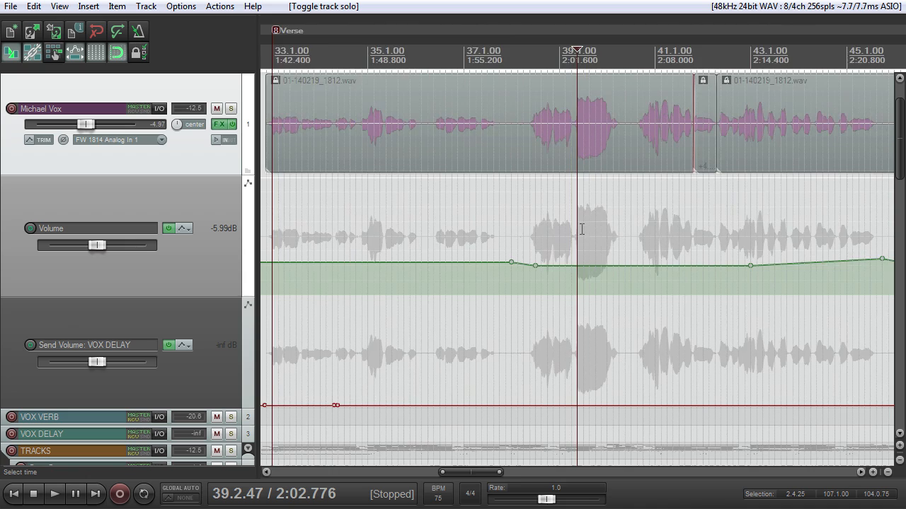
scroll(613, 231, "down", 3)
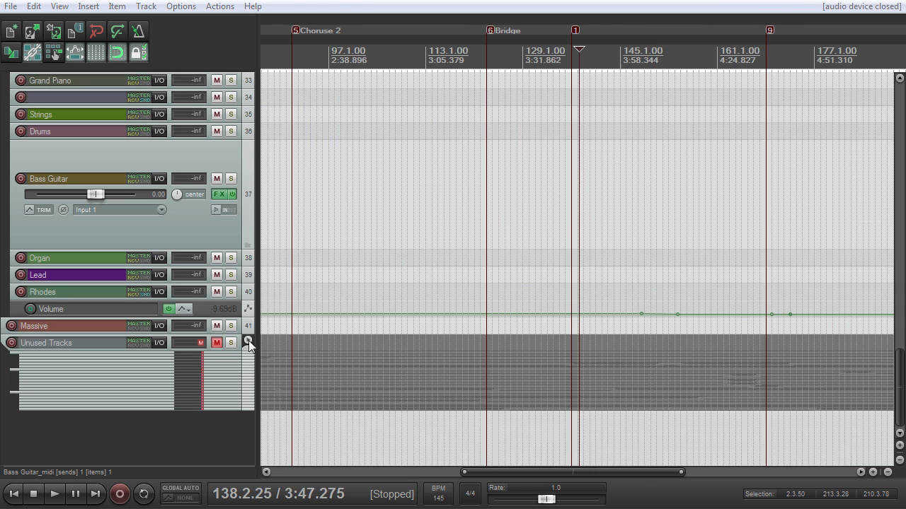
Step: In the 145 BPM project, expand the Unused Tracks folder and look over its unused vocal and guitar takes across the song
left_click(248, 342)
left_click_drag(901, 315, 904, 382)
scroll(453, 212, "up", 5)
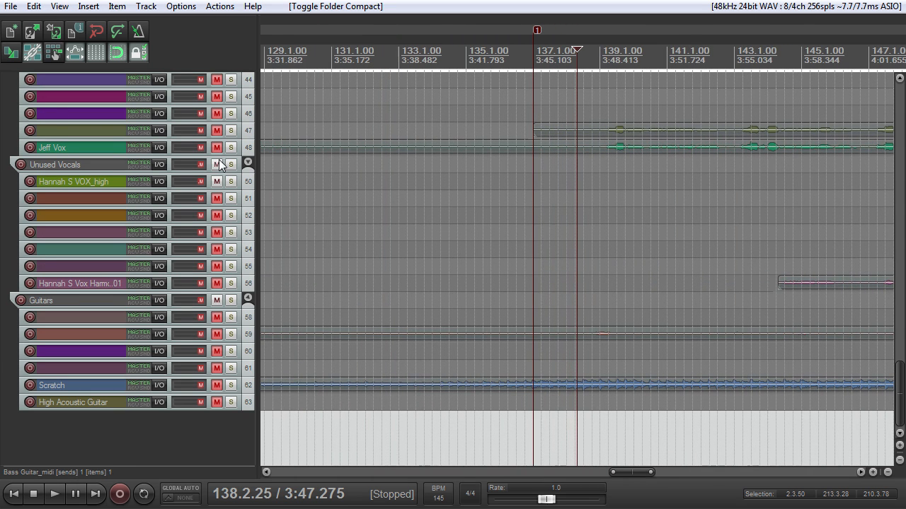
scroll(443, 166, "down", 9)
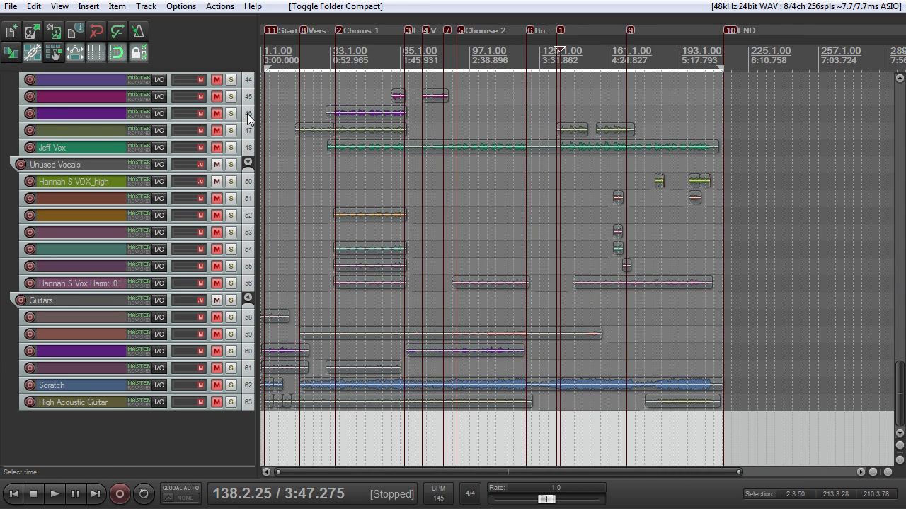
scroll(877, 304, "up", 10)
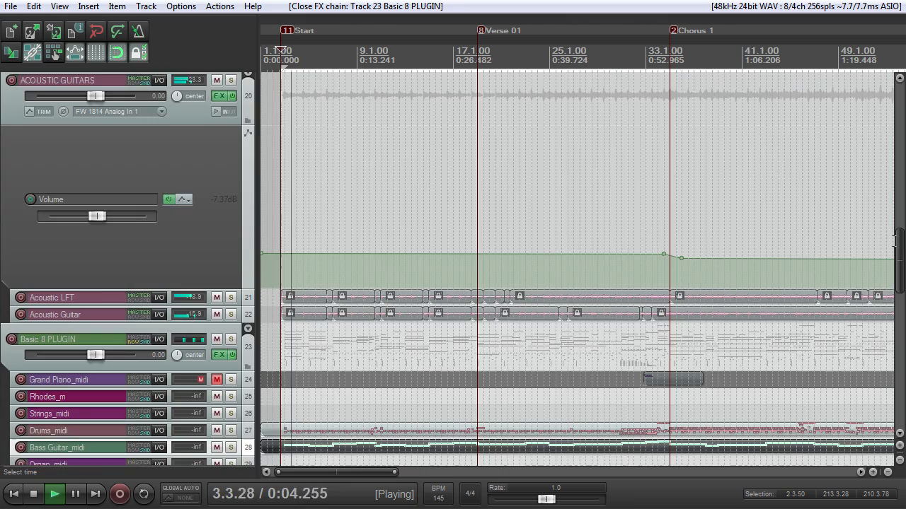
Step: Open the Basic 8 PLUGIN track's FX chain, look over its keyboard instruments, and close the window
left_click(902, 317)
left_click_drag(902, 312, 880, 282)
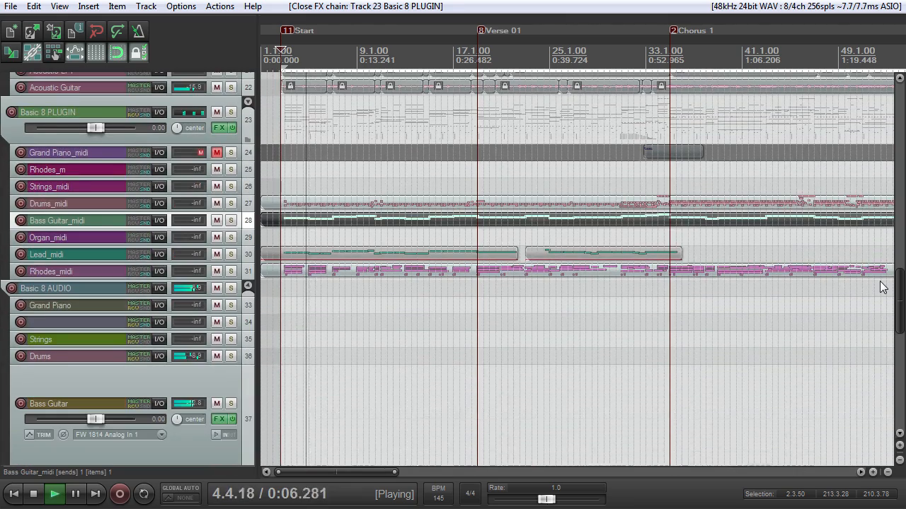
scroll(580, 239, "down", 2)
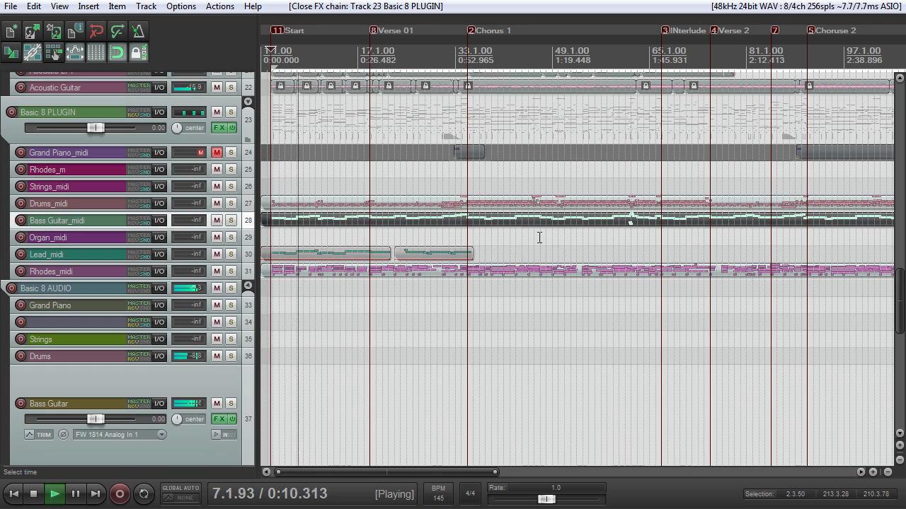
left_click(215, 128)
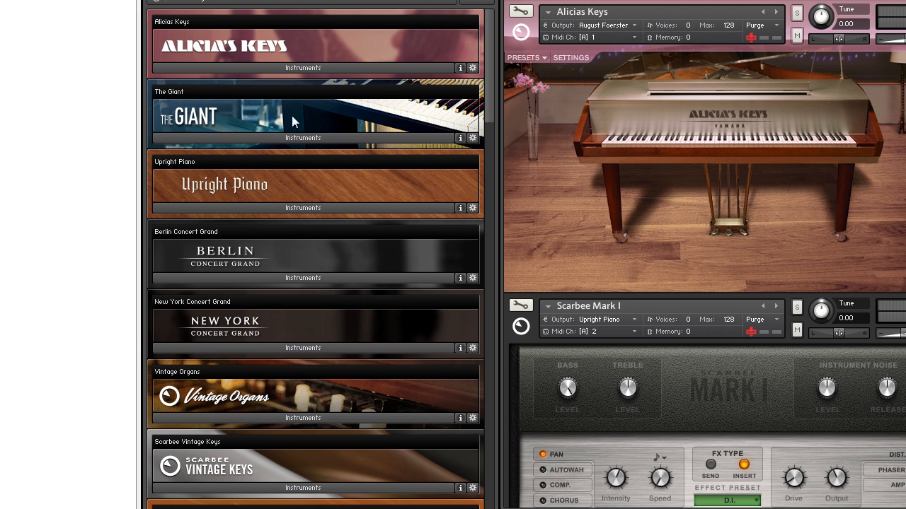
key("Escape")
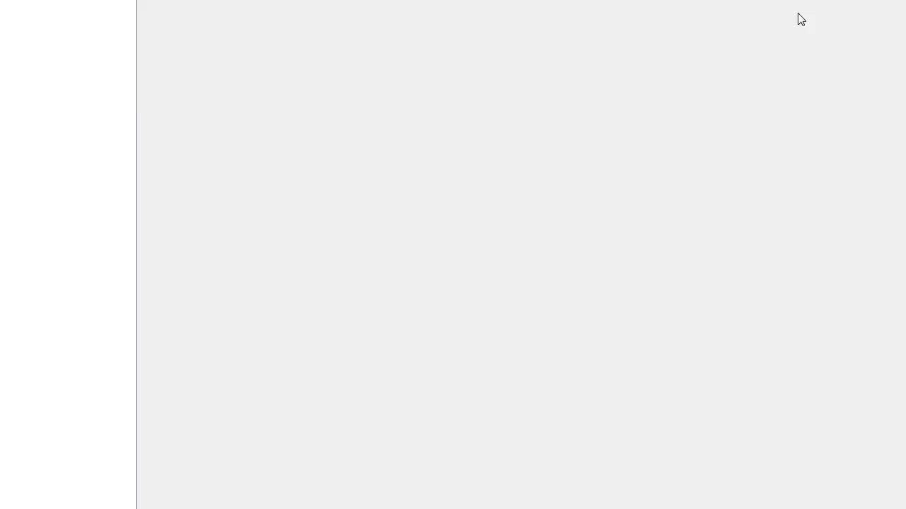
scroll(568, 178, "up", 3)
scroll(553, 187, "down", 2)
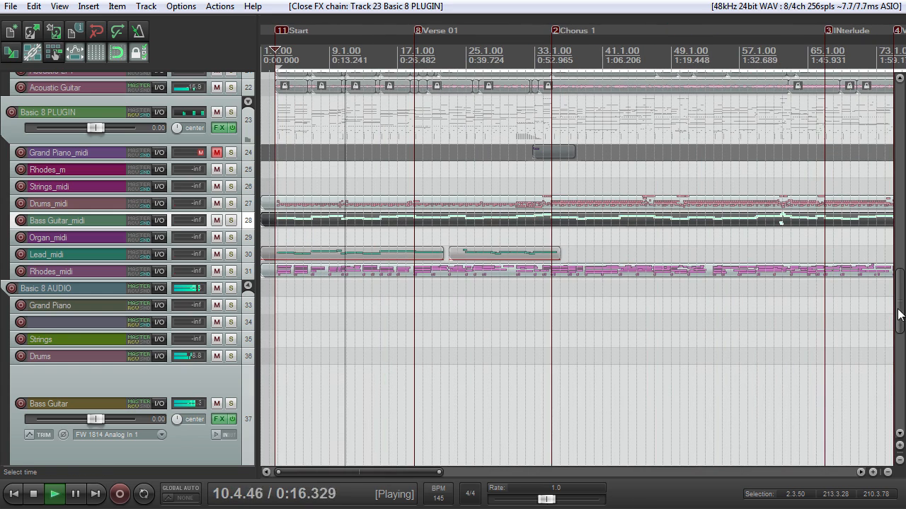
Step: Return to the unused vocal and guitar tracks, stop playback, and look over their takes from the start through the bridge
left_click_drag(900, 302, 895, 393)
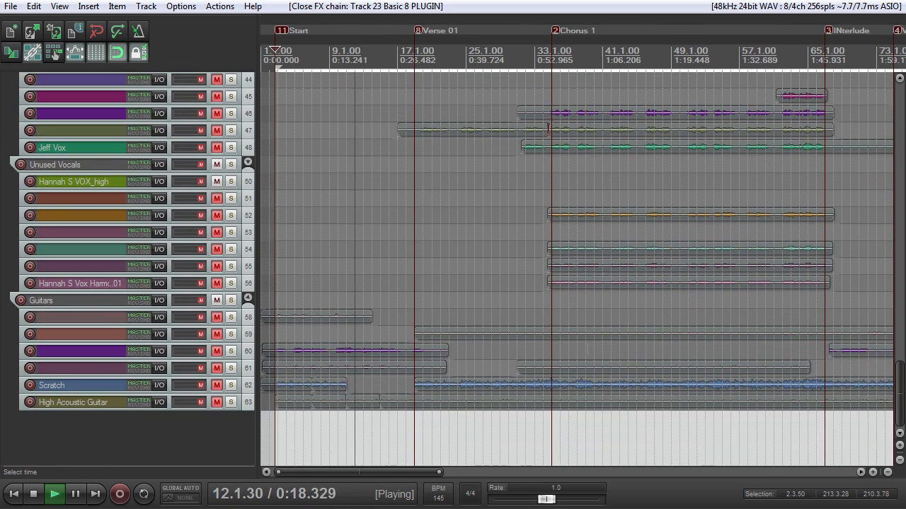
scroll(472, 334, "down", 3)
key("space")
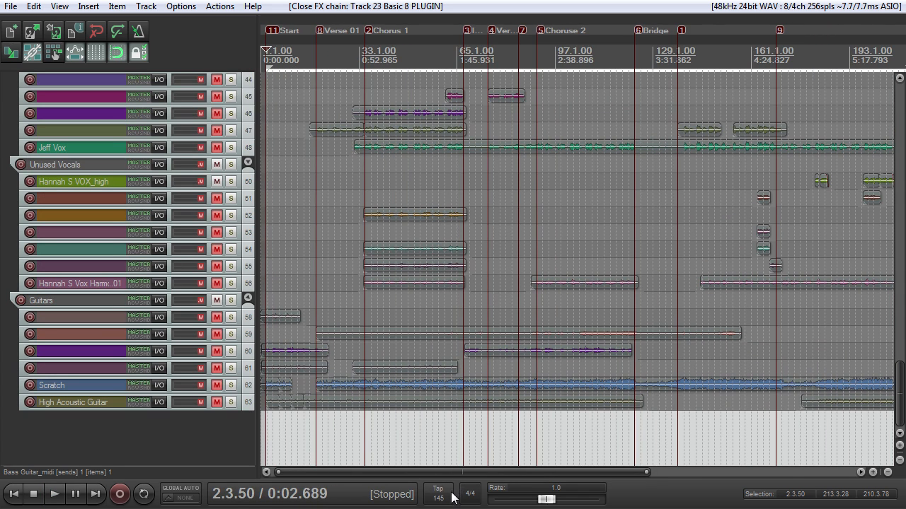
scroll(482, 325, "up", 2)
scroll(482, 324, "down", 3)
scroll(482, 324, "up", 2)
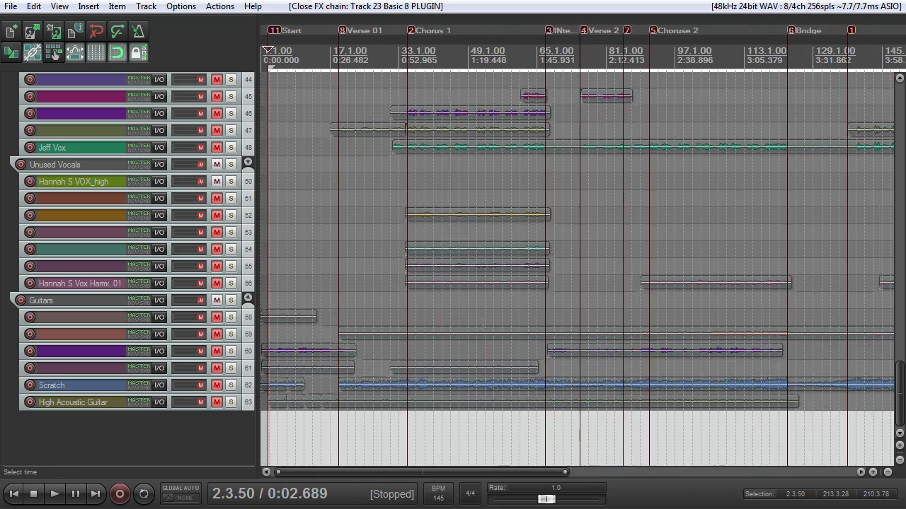
Step: Bring the Unused VOX folder into view and enlarge the soloed vocal on track 47 near the start of Verse 01
scroll(483, 323, "up", 2)
left_click_drag(900, 386, 903, 262)
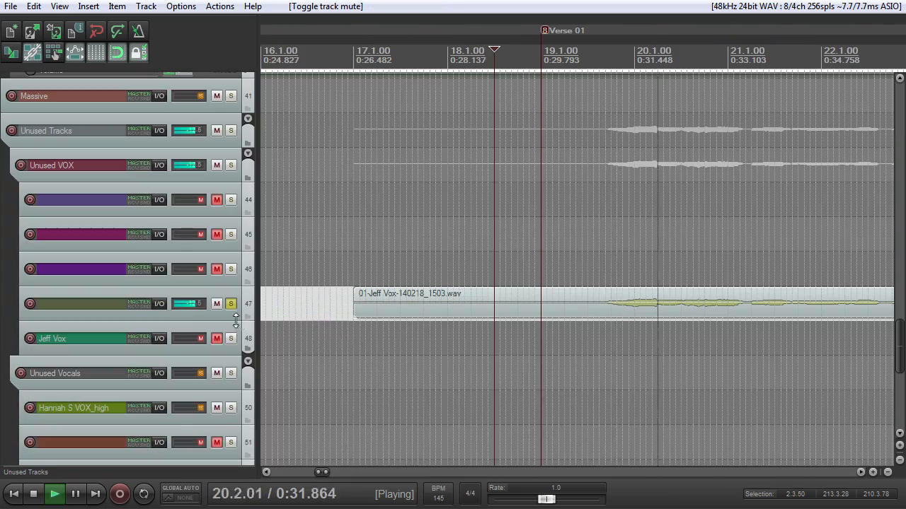
left_click_drag(237, 321, 227, 414)
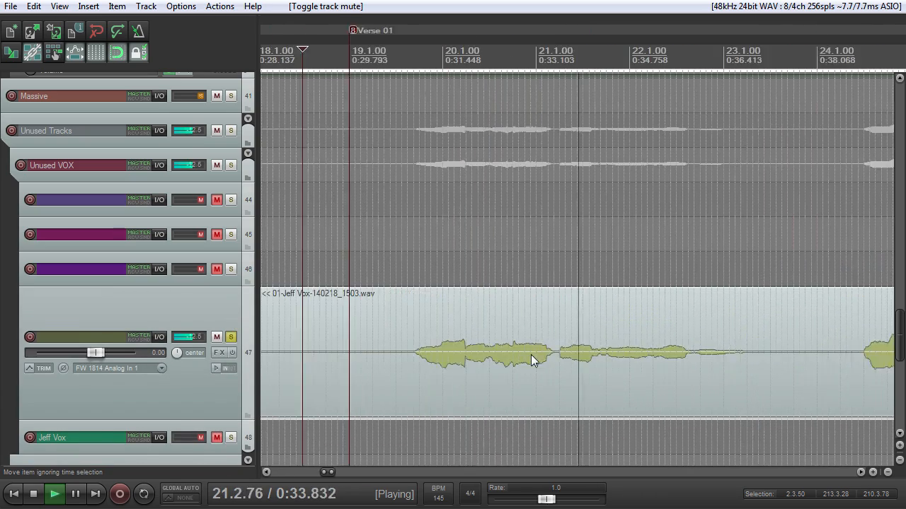
Step: Audition the soloed vocal on track 47, replaying its first phrase from 19.4.00 before stopping playback
scroll(545, 352, "down", 3)
scroll(545, 352, "up", 5)
scroll(544, 354, "down", 4)
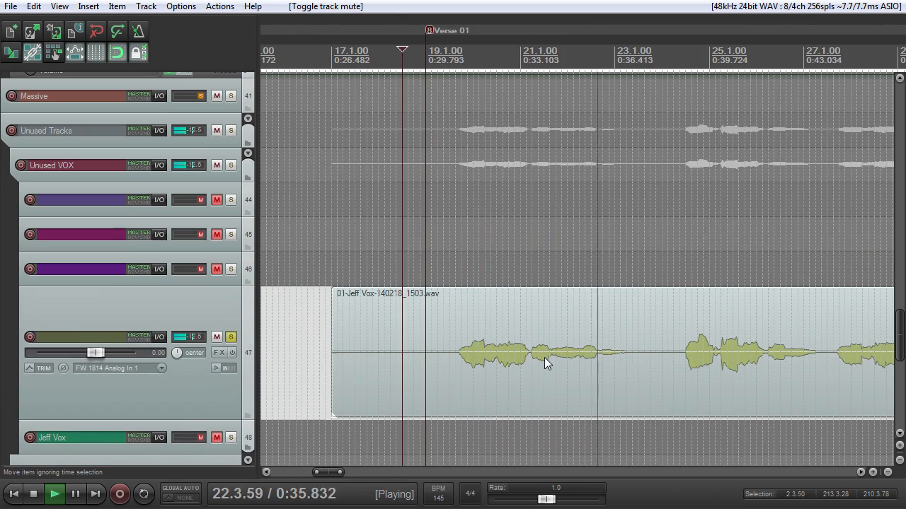
key("space")
left_click(420, 55)
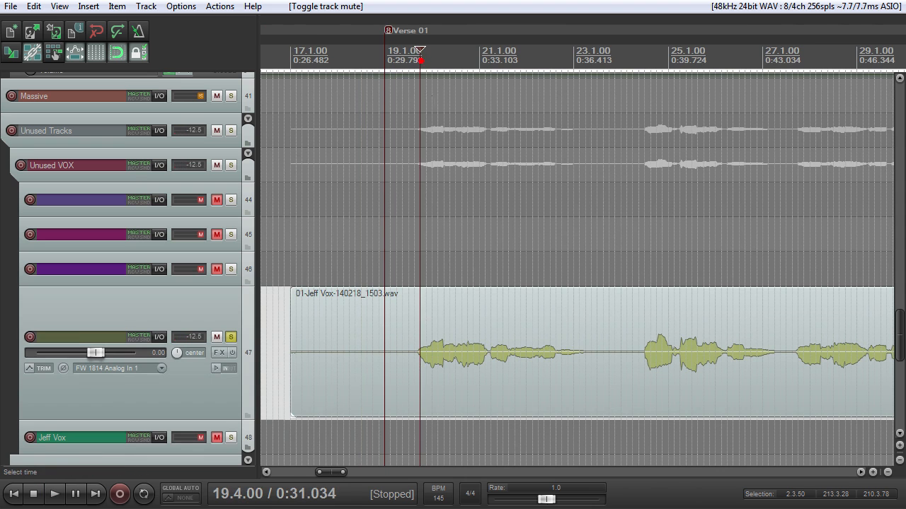
scroll(465, 297, "down", 2)
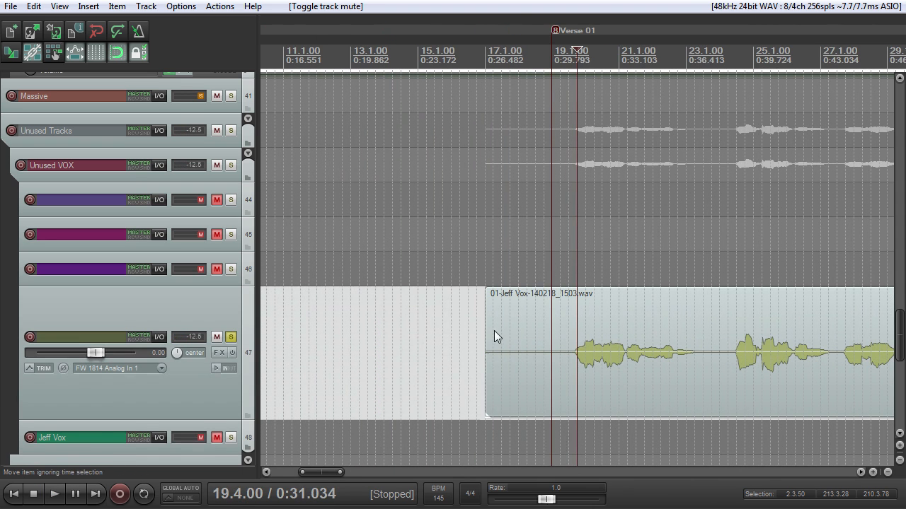
key("space")
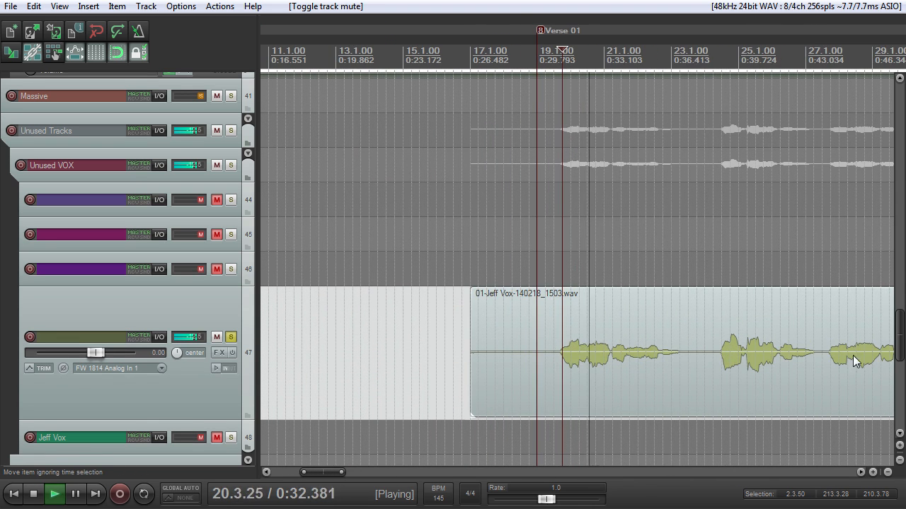
key("space")
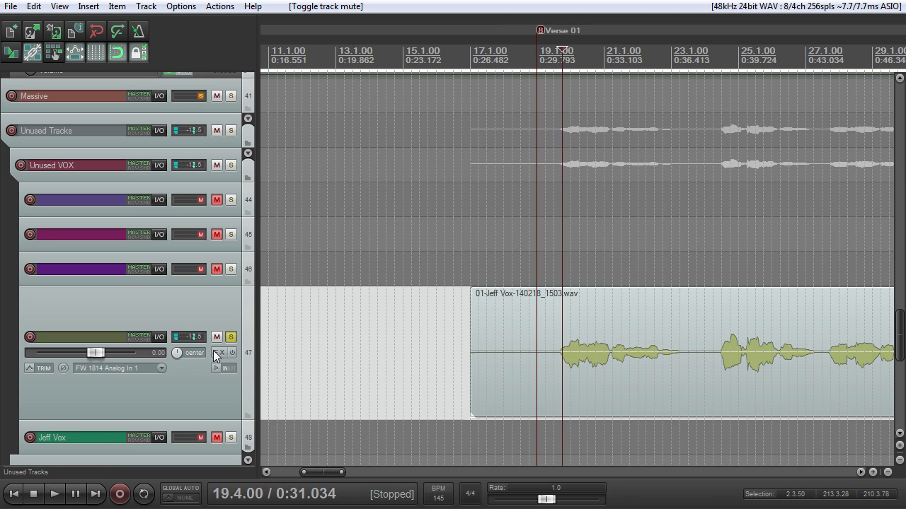
Step: Turn off solo and mute the vocal on track 47, and enlarge and solo the lead vocal on track 2
left_click(232, 337)
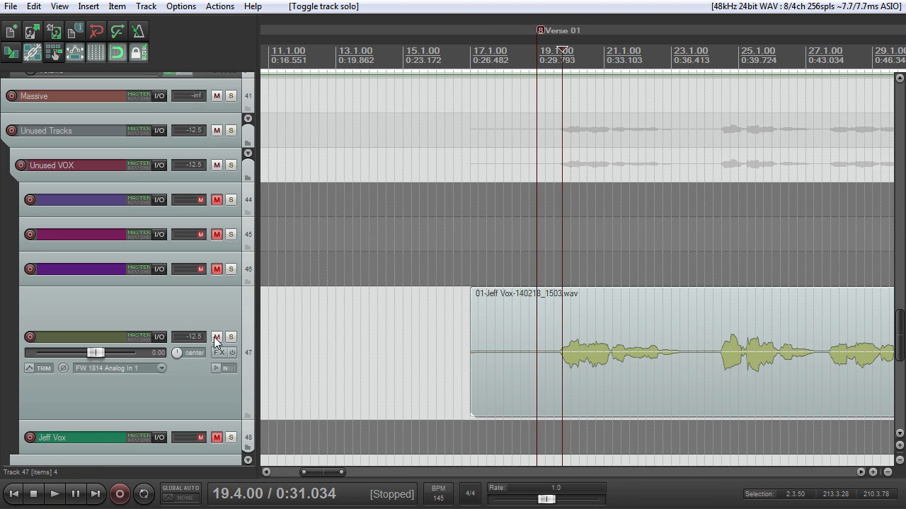
left_click(216, 338)
left_click_drag(899, 332, 841, 89)
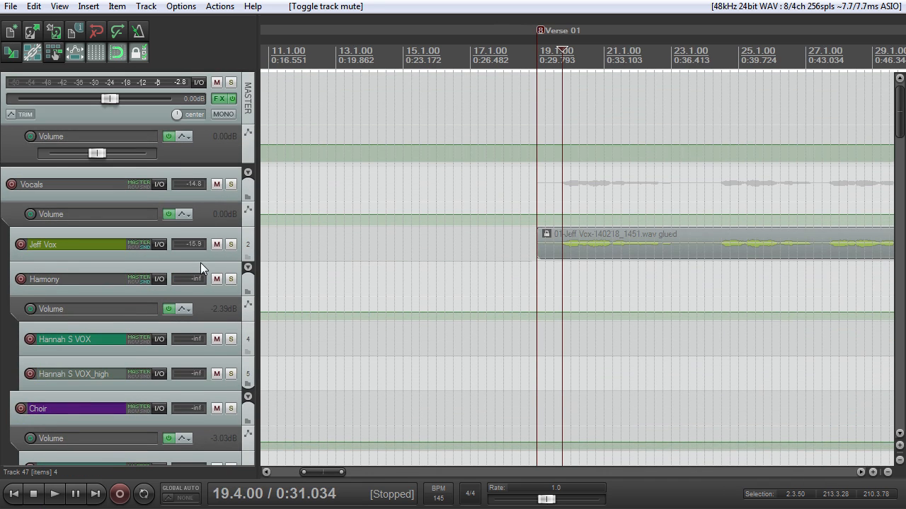
left_click_drag(200, 262, 221, 296)
left_click(229, 260)
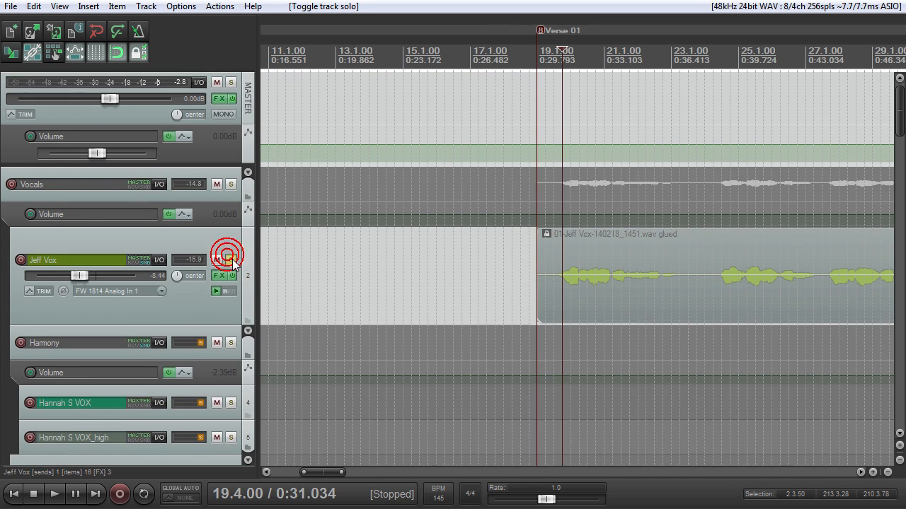
Step: Play the soloed lead vocal on track 2 from 19.4.00, stop playback, and turn off its solo
key("space")
scroll(477, 265, "down", 2)
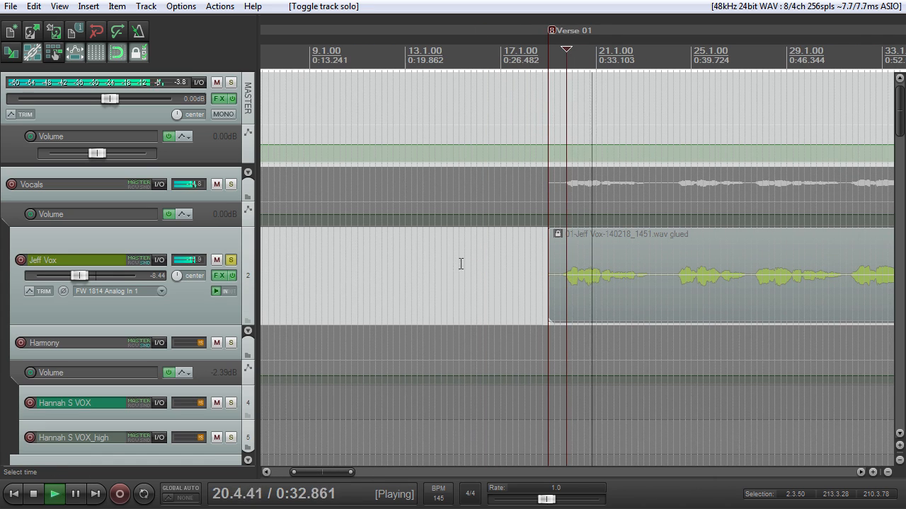
key("space")
left_click(231, 260)
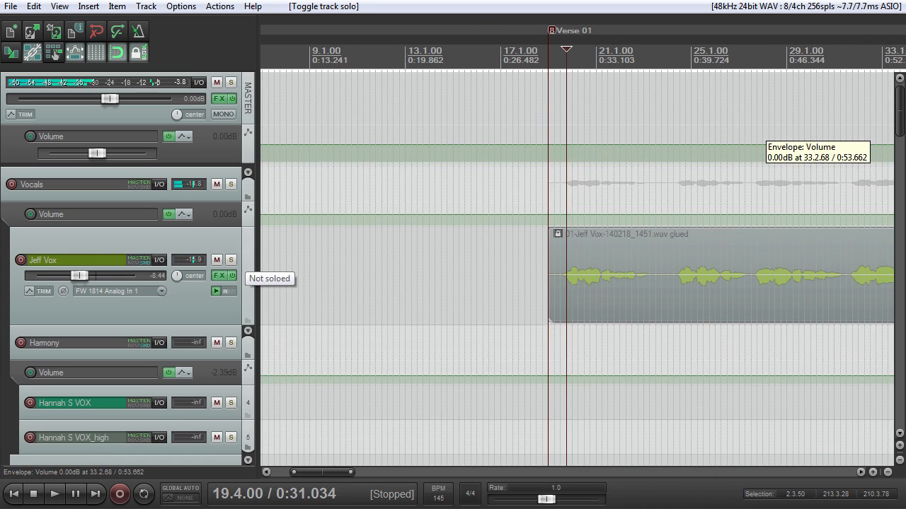
Step: Return to the muted vocal on track 47, solo it, and play it from 19.4.00 for comparison
scroll(235, 259, "down", 15)
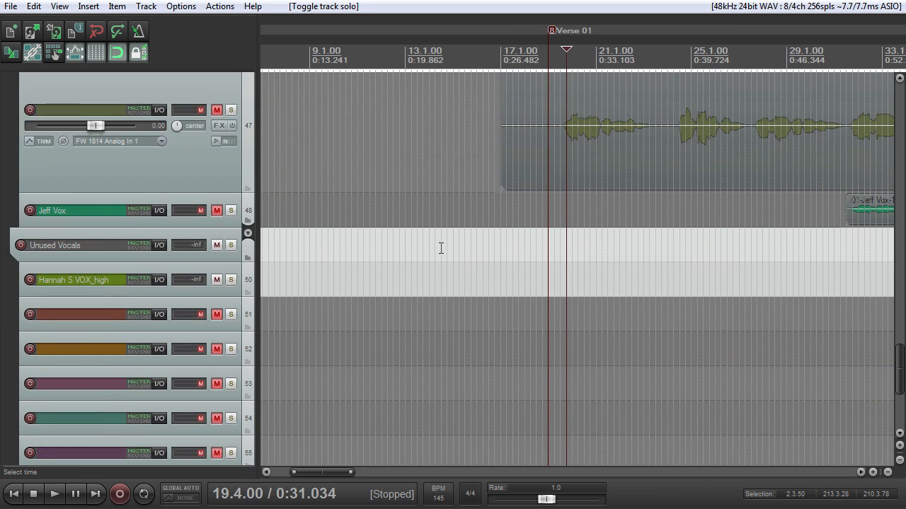
left_click(231, 110)
key("space")
scroll(600, 153, "up", 2)
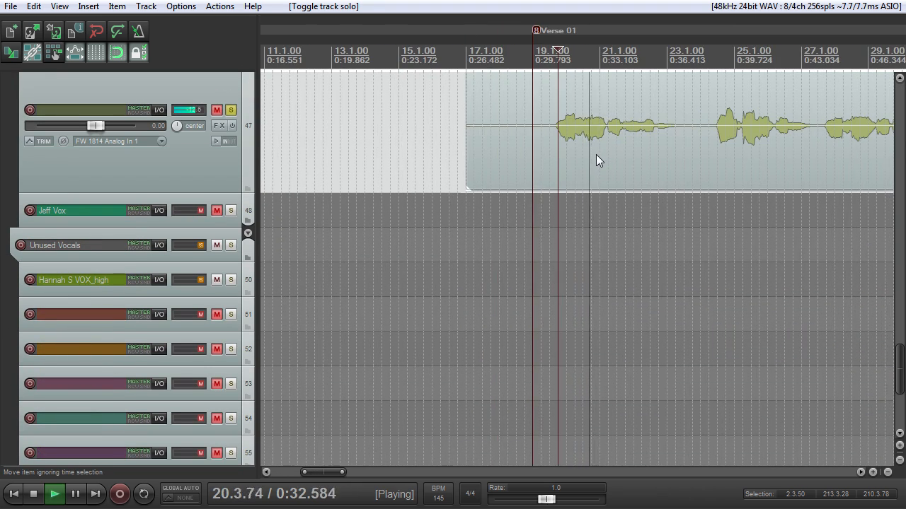
key("space")
Step: Place the edit cursor at 20.3.00 and audition the enlarged track 47 vocal repeatedly from there
left_click(581, 112)
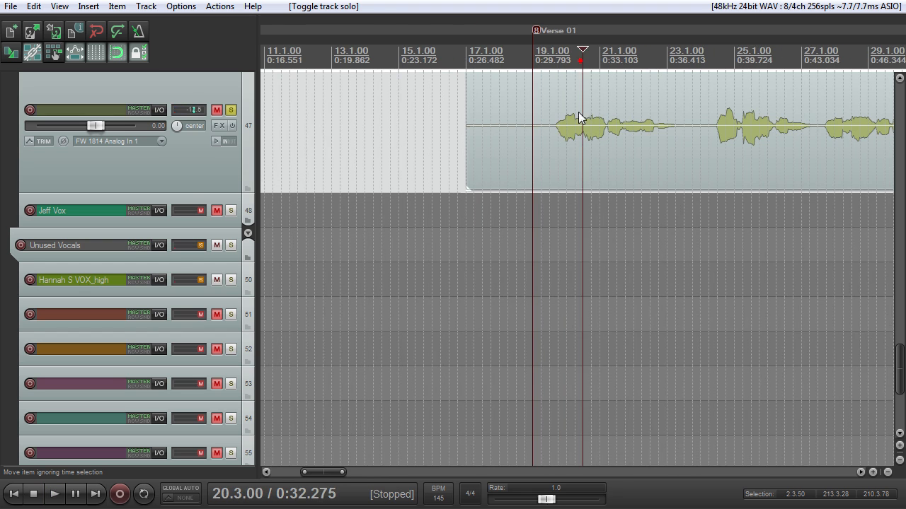
scroll(559, 131, "up", 3)
key("space")
scroll(561, 132, "up", 3)
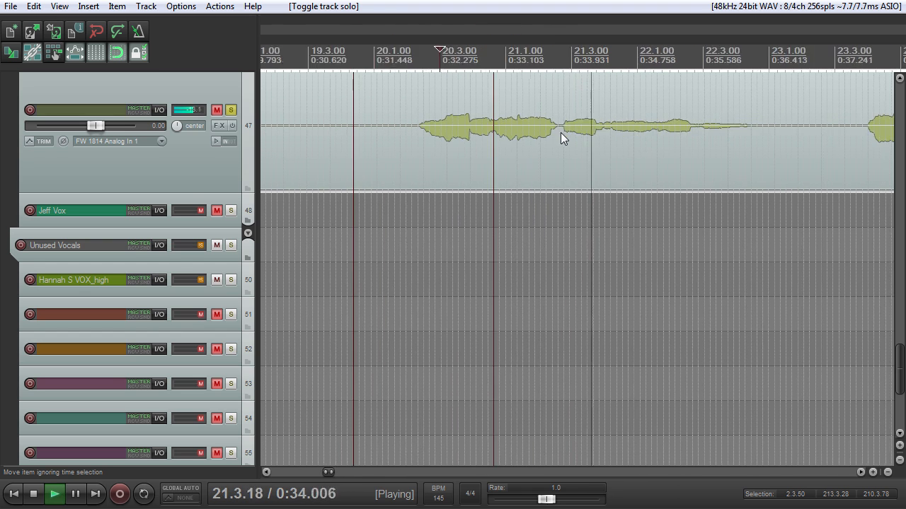
key("space")
key("space")
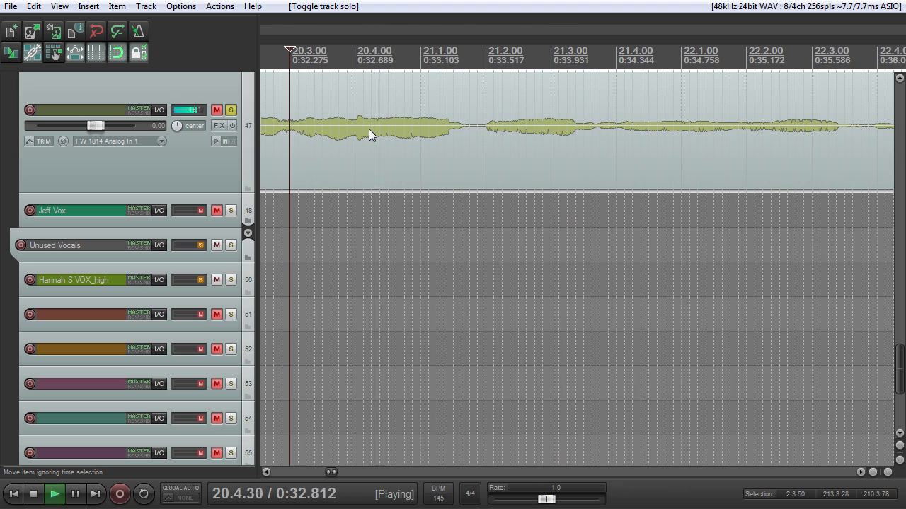
key("space")
key("space")
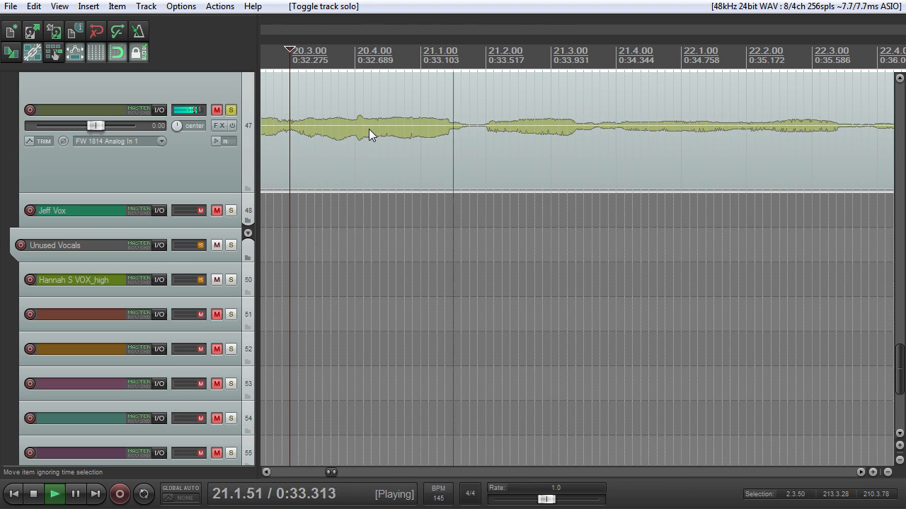
Step: Switch solo from track 47 to the lead vocal on track 2 and audition the same phrase from 20.3.00
left_click(230, 110)
key("space")
left_click_drag(902, 356, 834, 94)
left_click(232, 260)
key("space")
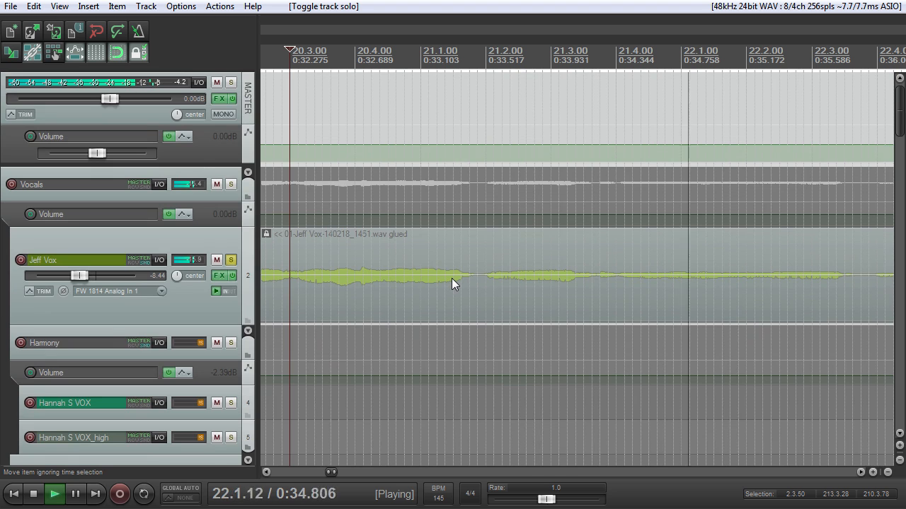
key("space")
key("space")
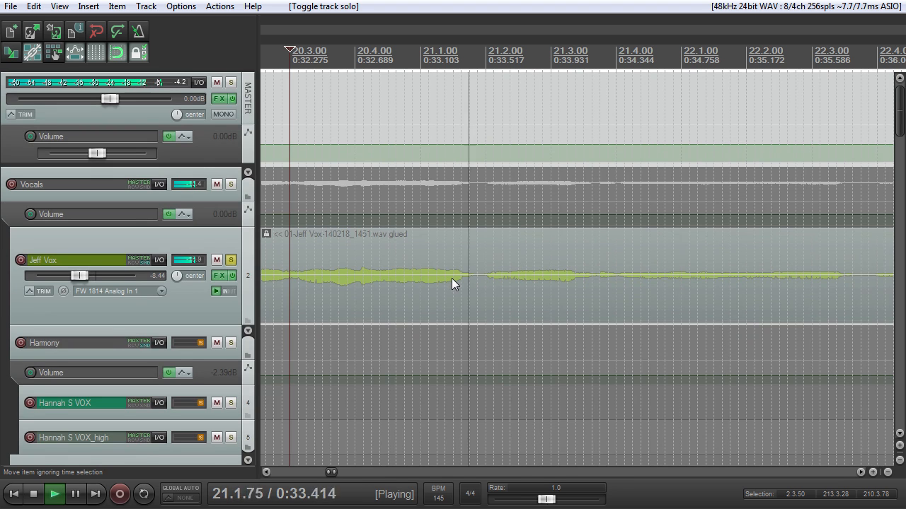
Step: Move the edit cursor to 32.1.00, turn off the lead vocal's solo, and play the mix briefly from there
scroll(452, 278, "down", 5)
left_click(633, 134)
key("space")
left_click(233, 259)
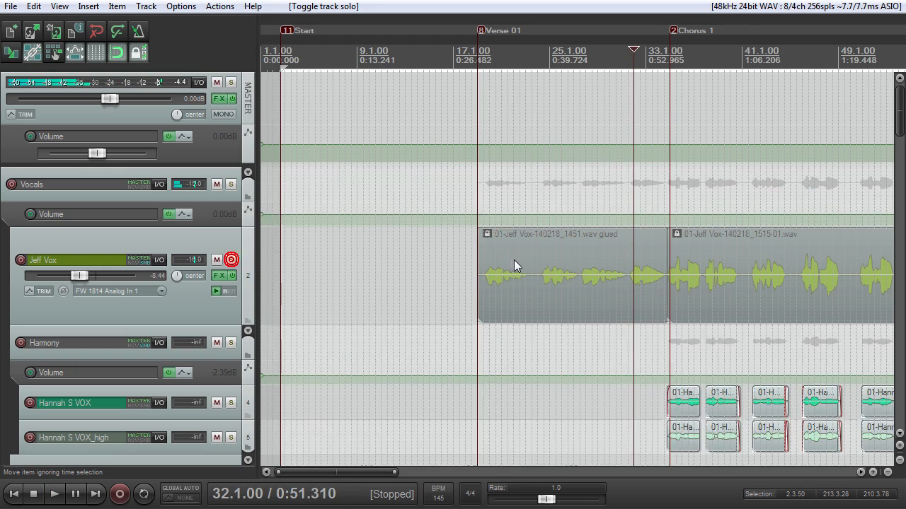
scroll(514, 259, "up", 6)
scroll(587, 253, "down", 5)
key("space")
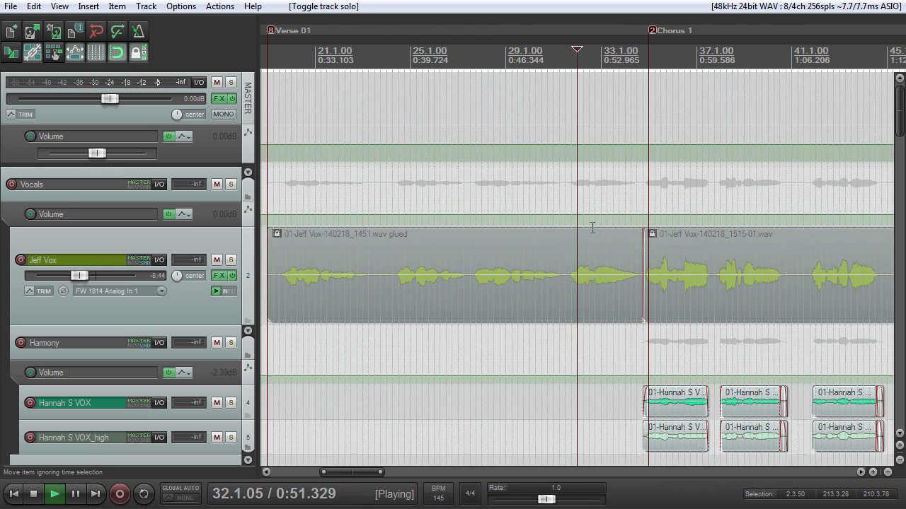
key("space")
Step: Place the edit cursor at 28.2.00, unmute and solo the vocal on track 47, and audition its third phrase
left_click(485, 57)
left_click_drag(900, 110, 899, 361)
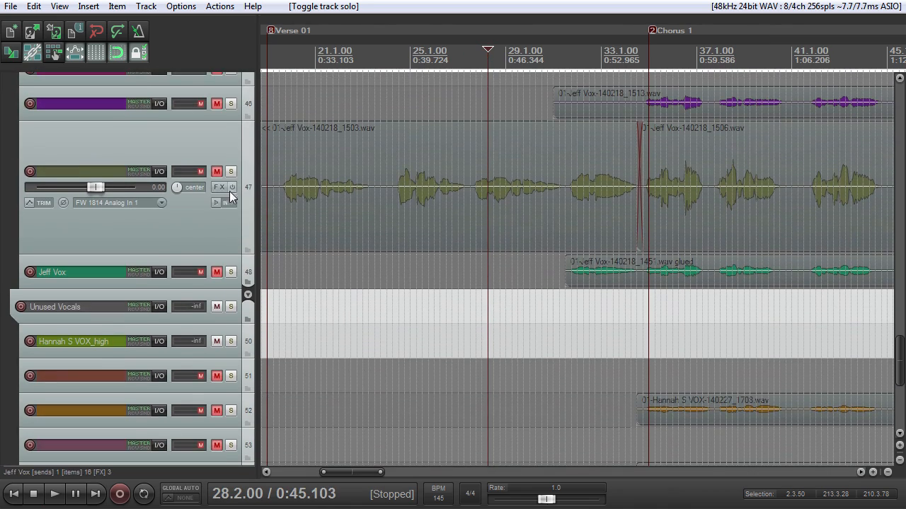
left_click(217, 171)
left_click(231, 171)
scroll(460, 196, "up", 4)
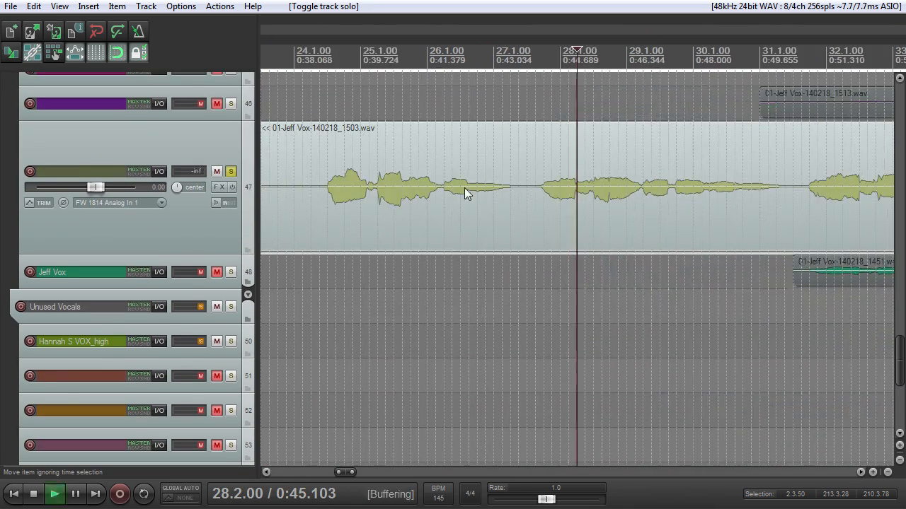
key("space")
scroll(522, 185, "down", 6)
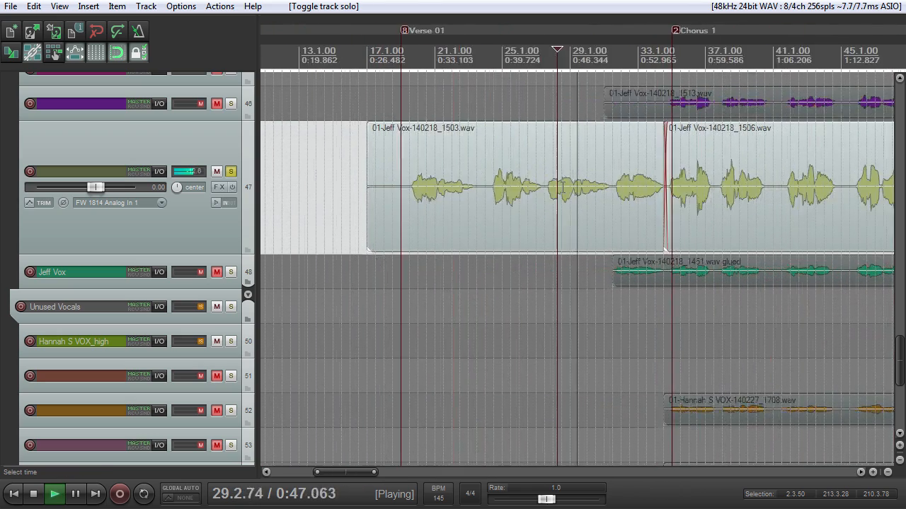
scroll(552, 189, "up", 5)
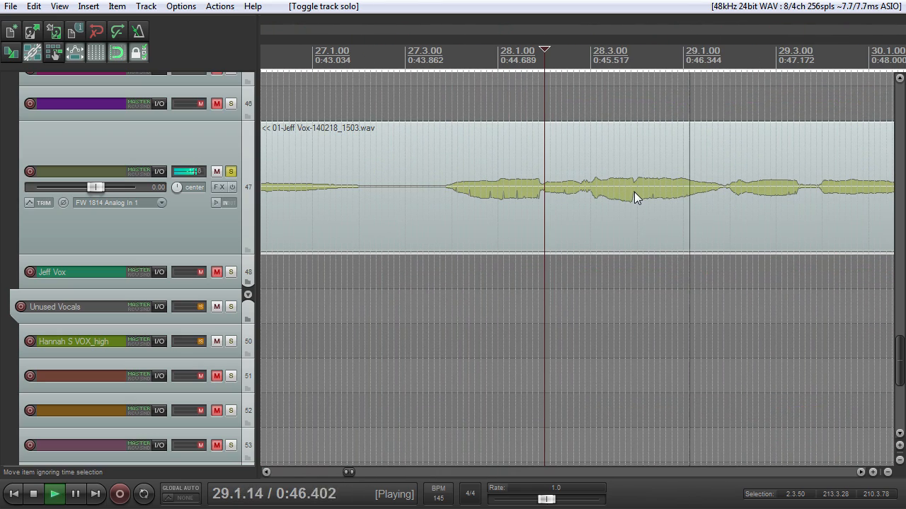
Step: Move the edit cursor back to the start of the phrase before 28.1.00 and audition the track 47 vocal
key("space")
left_click(551, 59)
left_click(492, 56)
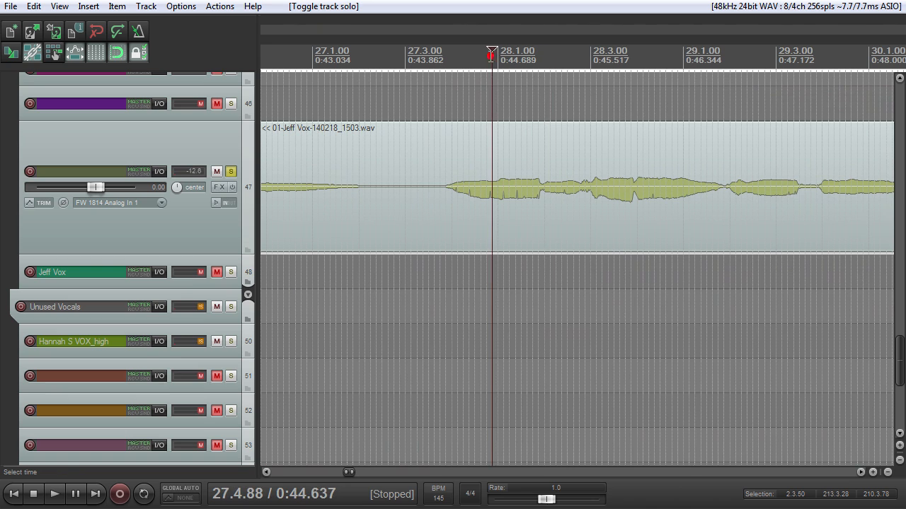
left_click(457, 53)
key("space")
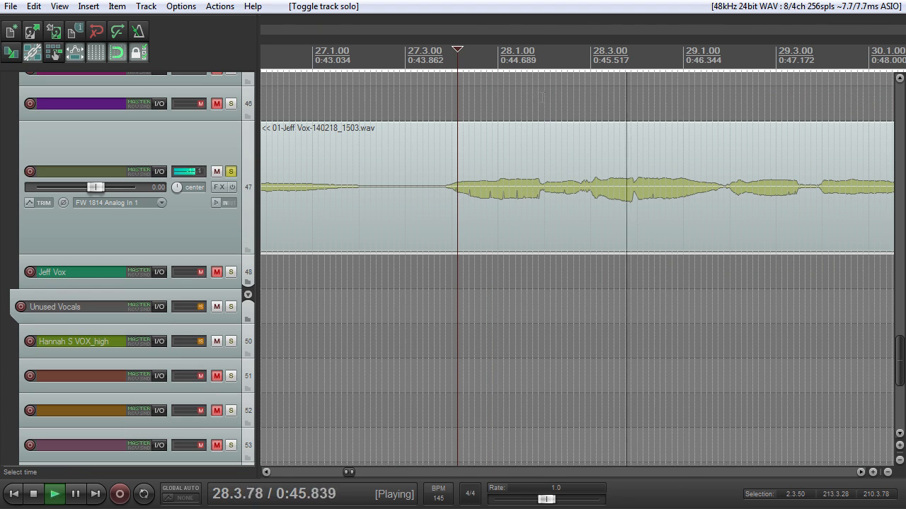
key("space")
Step: Replay the track 47 vocal from 28.2.63, stop playback, turn off its solo, and mute the track
left_click(575, 62)
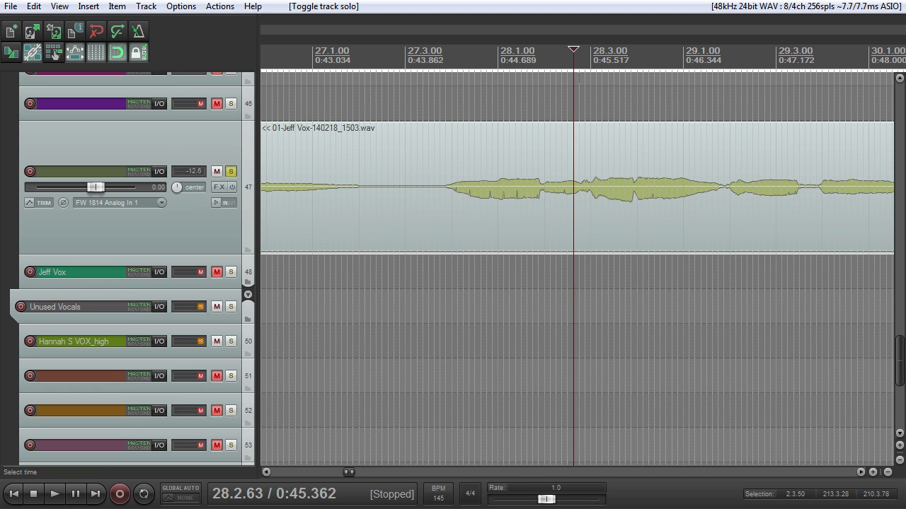
key("space")
left_click(230, 171)
key("space")
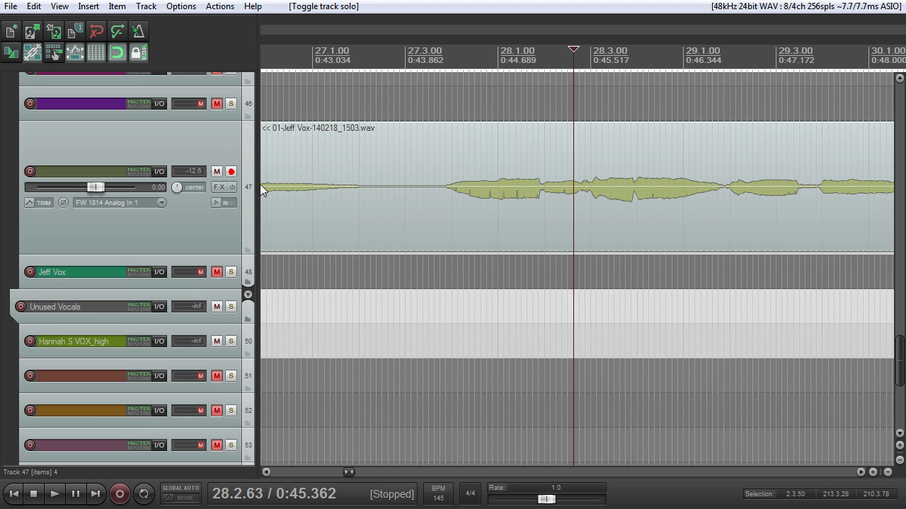
left_click(224, 177)
left_click(216, 172)
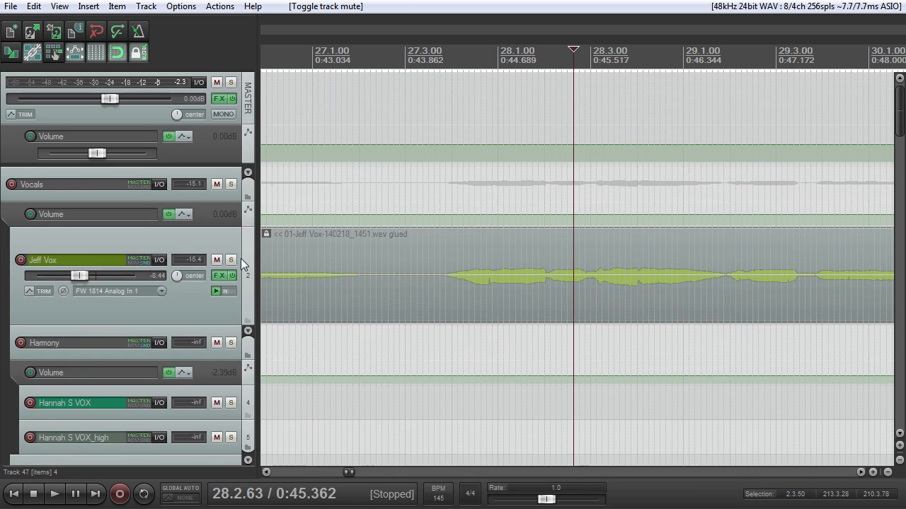
Step: Solo the lead vocal on track 2, play it from 28.2.63, stop playback, and turn off the solo
left_click(230, 260)
key("space")
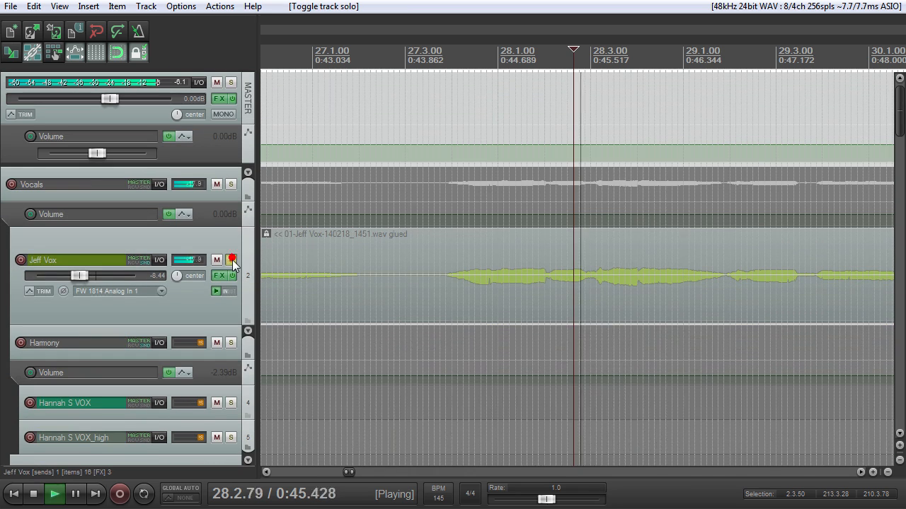
key("space")
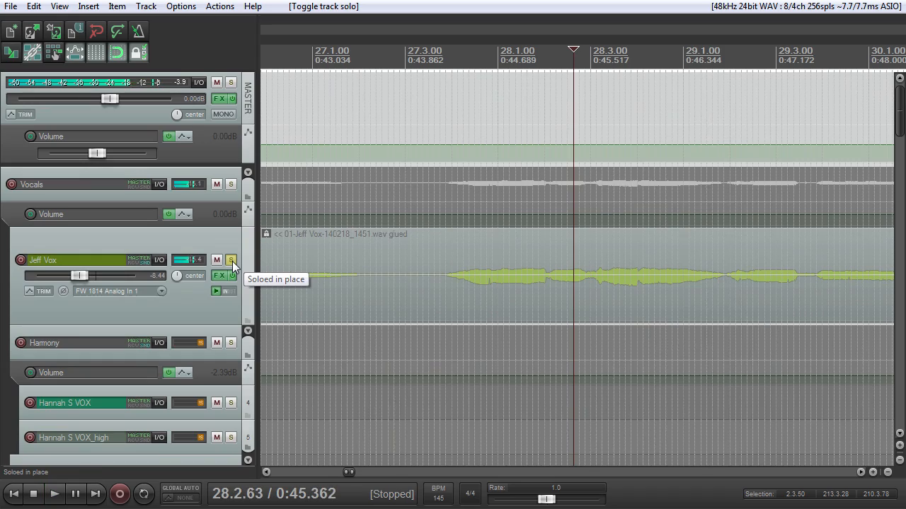
left_click(231, 259)
Step: Place the edit cursor at 33.1.00 before Chorus 1, unmute and solo the vocal on track 47, and play it
scroll(573, 254, "down", 5)
left_click(632, 103)
scroll(651, 186, "up", 5)
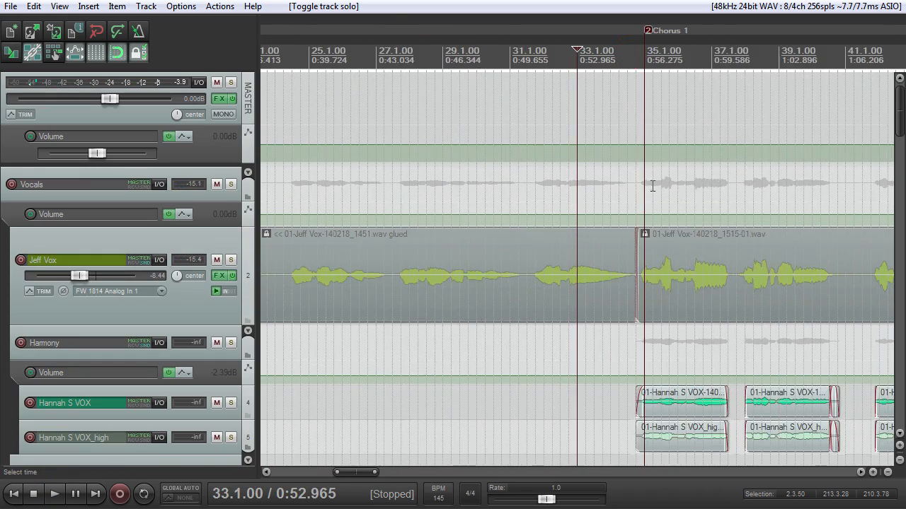
scroll(649, 206, "down", 2)
left_click_drag(902, 114, 901, 357)
left_click(231, 224)
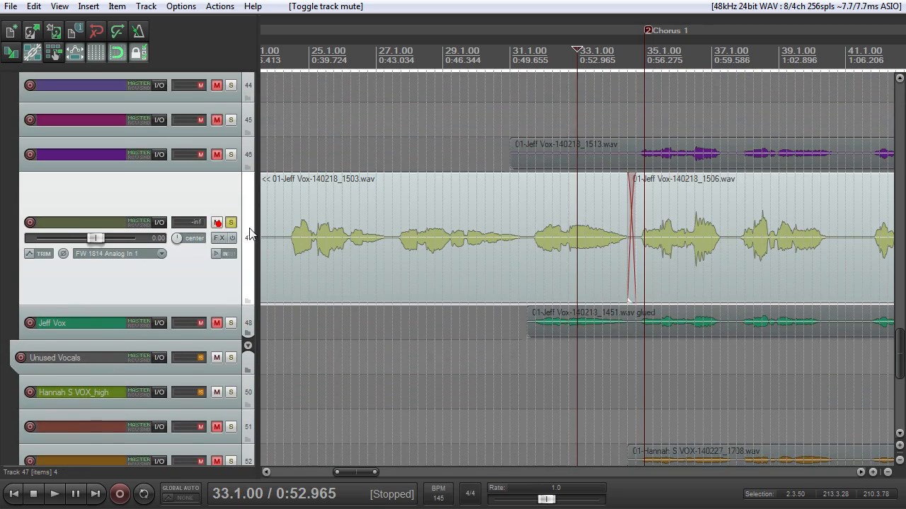
key("space")
Step: Look over the later takes on track 47 past the Bridge and place the edit cursor at 155.1.00
left_click_drag(901, 345, 902, 269)
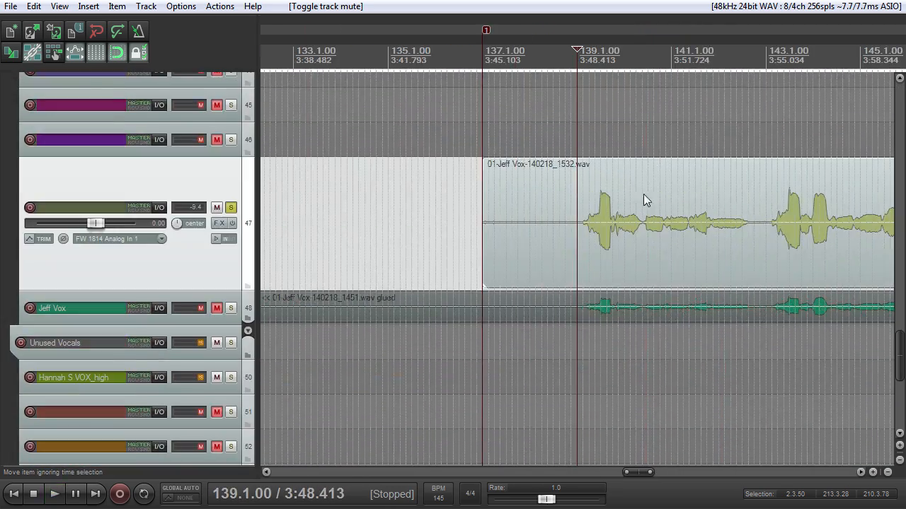
scroll(651, 213, "down", 2)
scroll(659, 220, "down", 2)
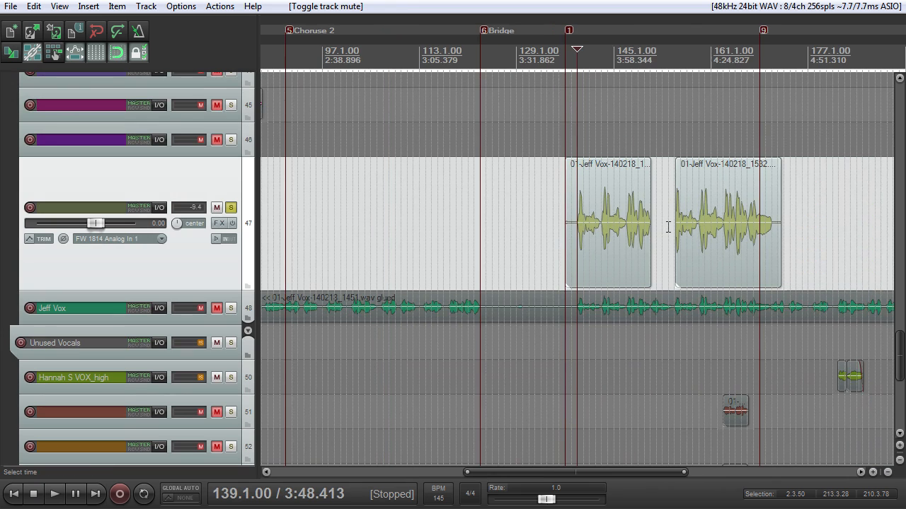
scroll(674, 216, "up", 2)
left_click(767, 47)
scroll(766, 179, "up", 5)
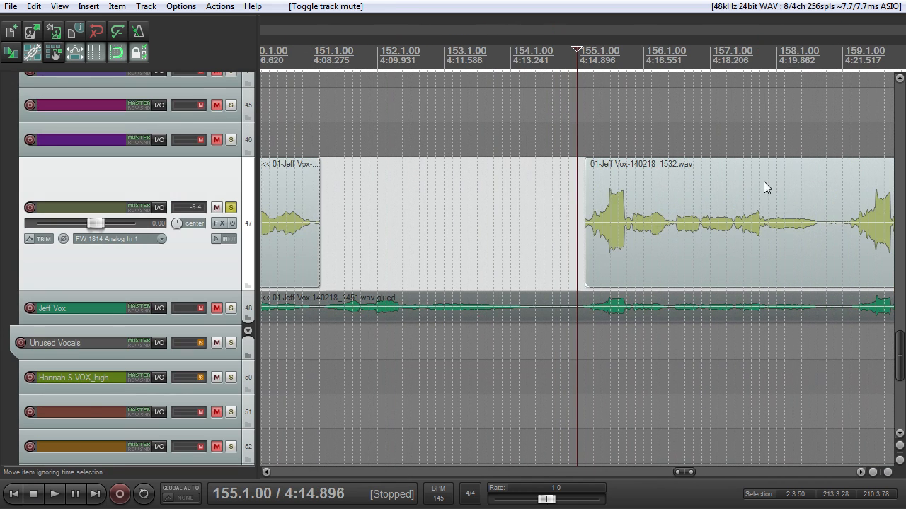
Step: Close the FX chain window of track 48 and play its soloed vocal from 182.1.00
scroll(738, 209, "down", 3)
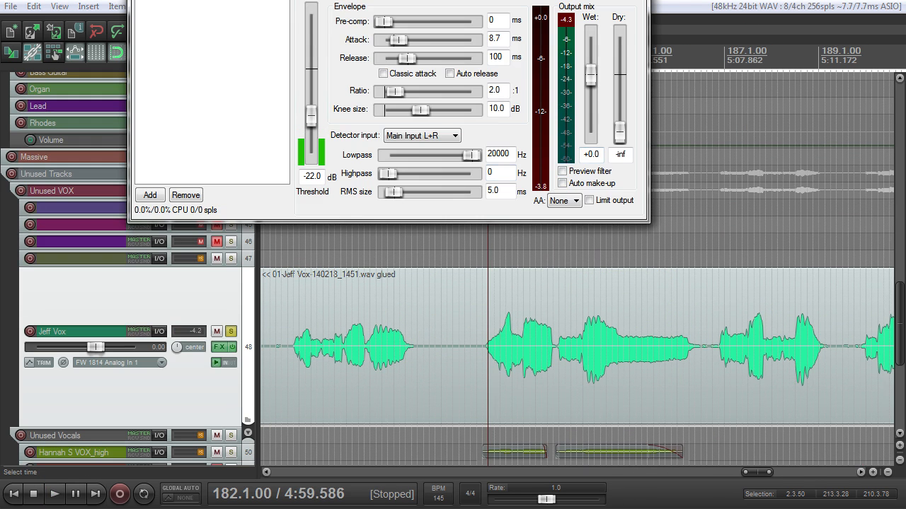
left_click(634, 0)
scroll(572, 351, "up", 4)
key("space")
scroll(573, 354, "down", 7)
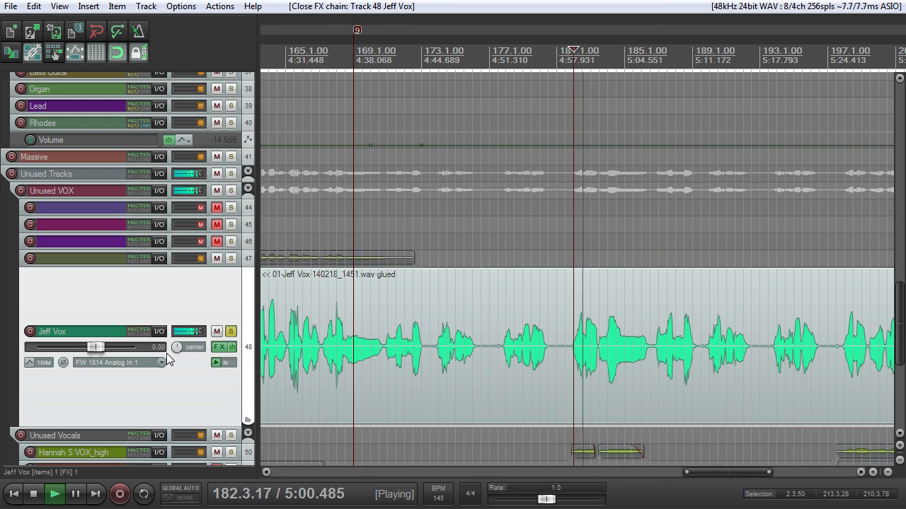
Step: Lower the volume of the unused vocal on track 48 to -3.20 dB, replay it from 182.1.00, and stop playback
left_click_drag(96, 347, 88, 350)
scroll(586, 333, "down", 2)
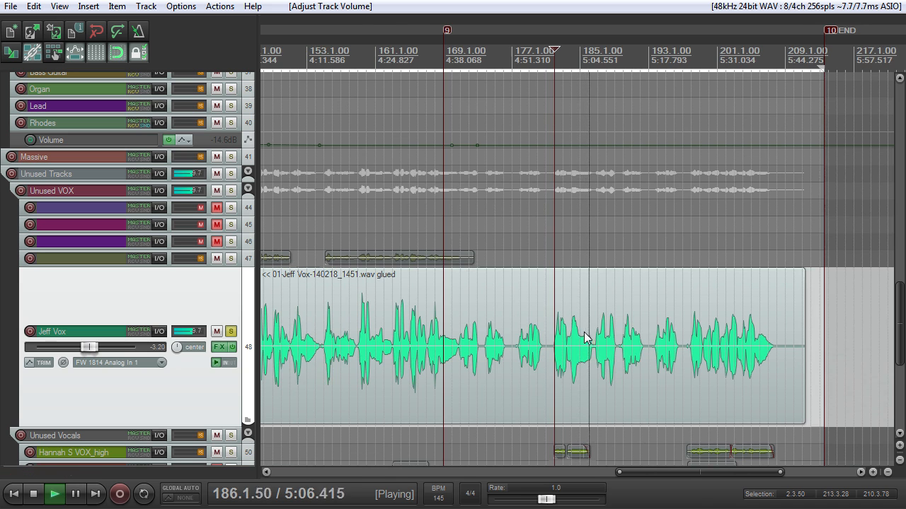
scroll(583, 332, "up", 3)
key("space")
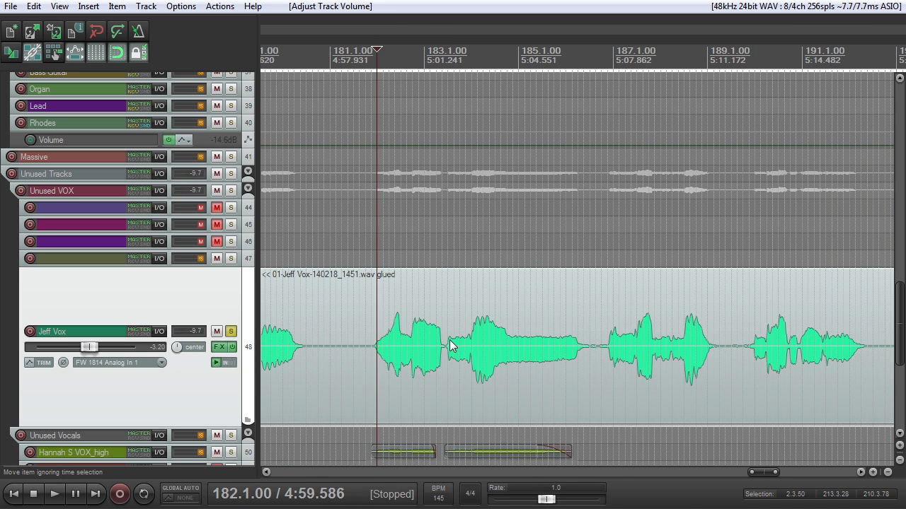
key("space")
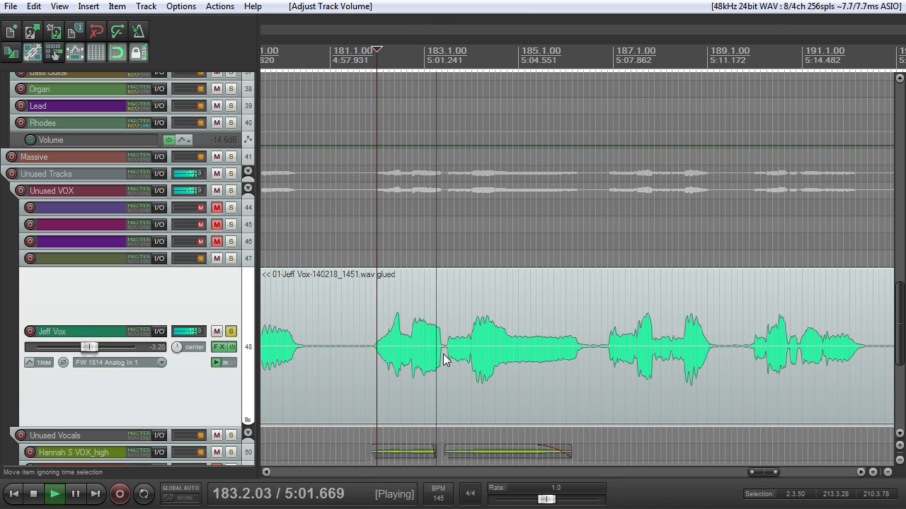
key("space")
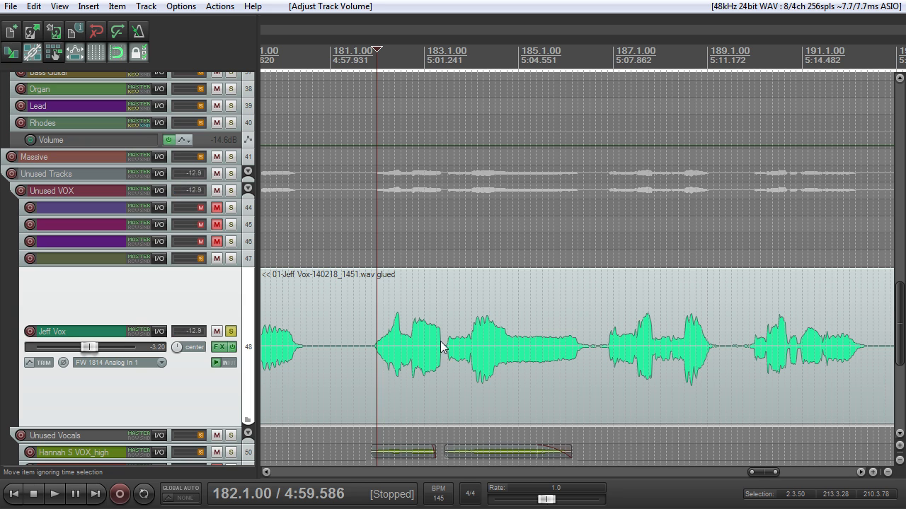
Step: Place the edit cursor at 198.1.00 and play the final phrases of the soloed vocal on track 48
scroll(389, 366, "down", 4)
scroll(500, 362, "down", 2)
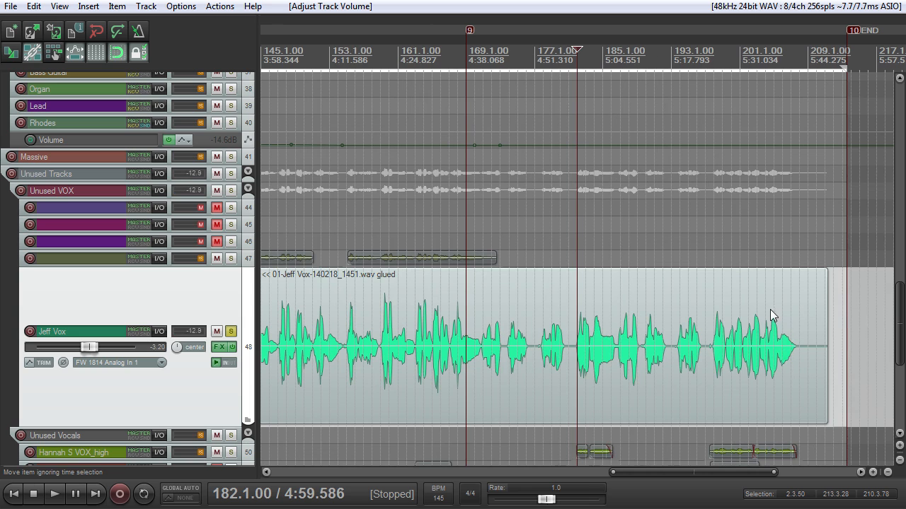
left_click(717, 62)
scroll(753, 339, "up", 4)
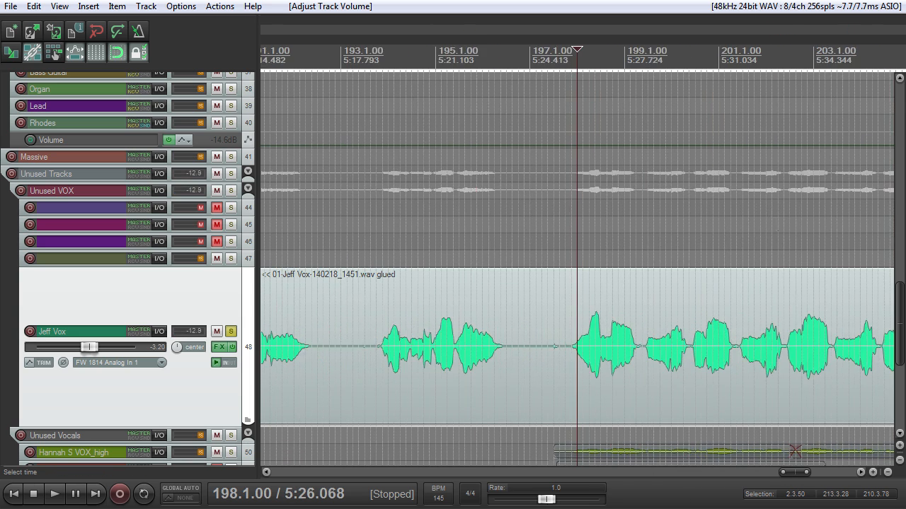
scroll(669, 374, "up", 1)
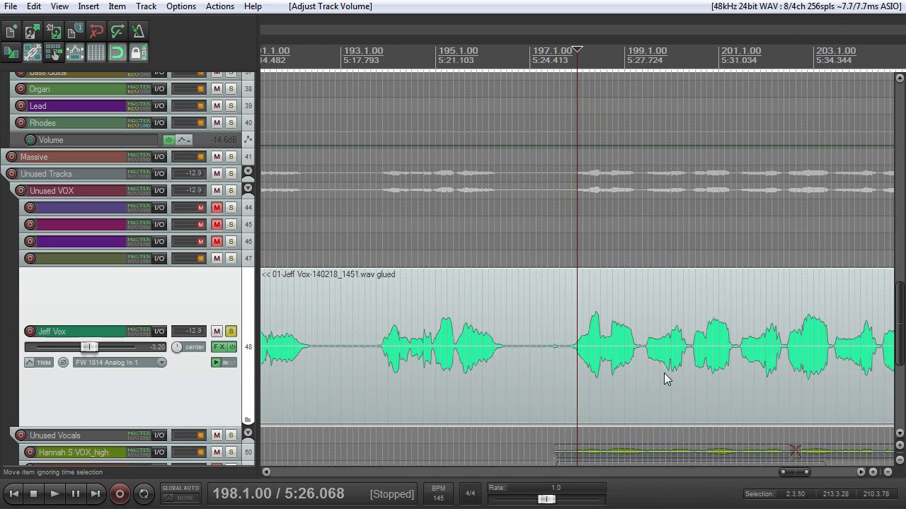
scroll(676, 281, "down", 3)
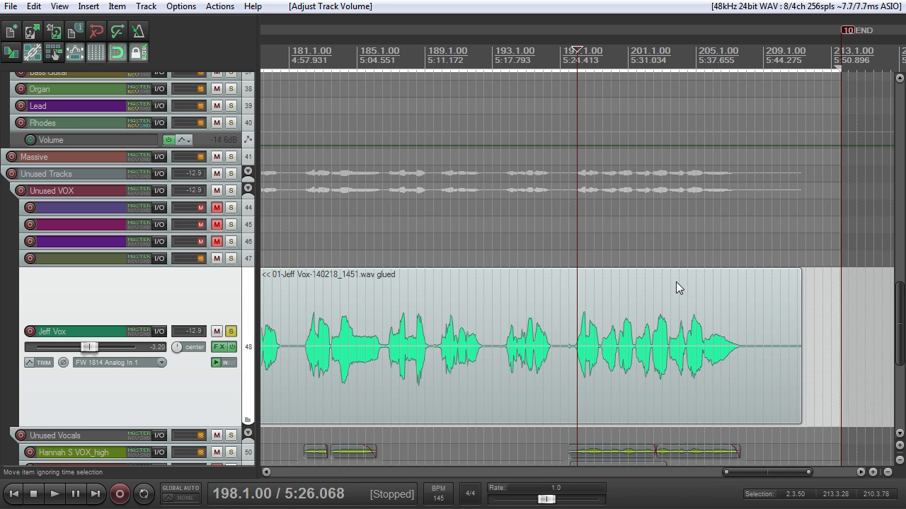
key("space")
scroll(652, 335, "up", 4)
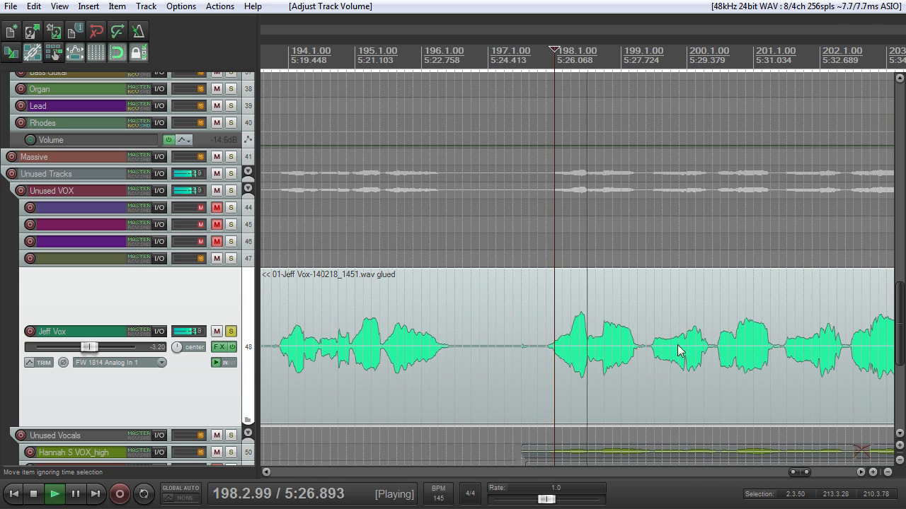
scroll(712, 349, "down", 3)
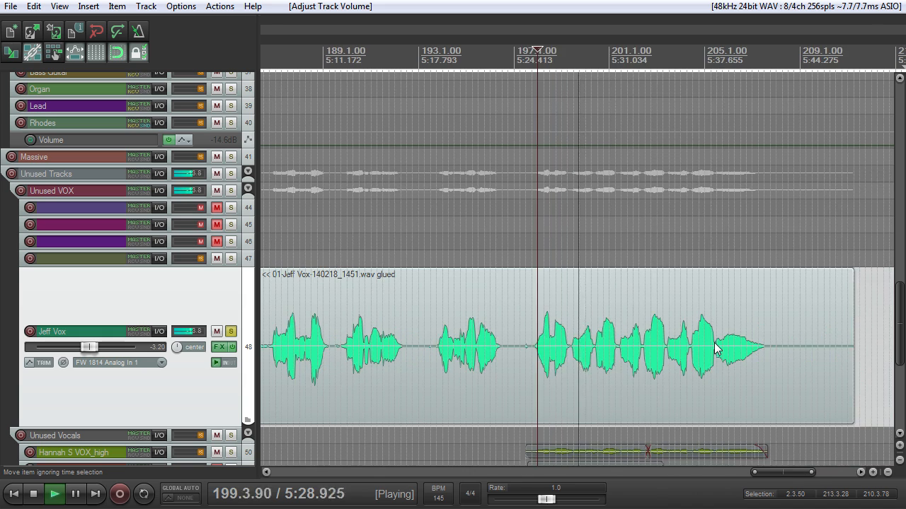
scroll(714, 348, "up", 3)
scroll(714, 348, "down", 3)
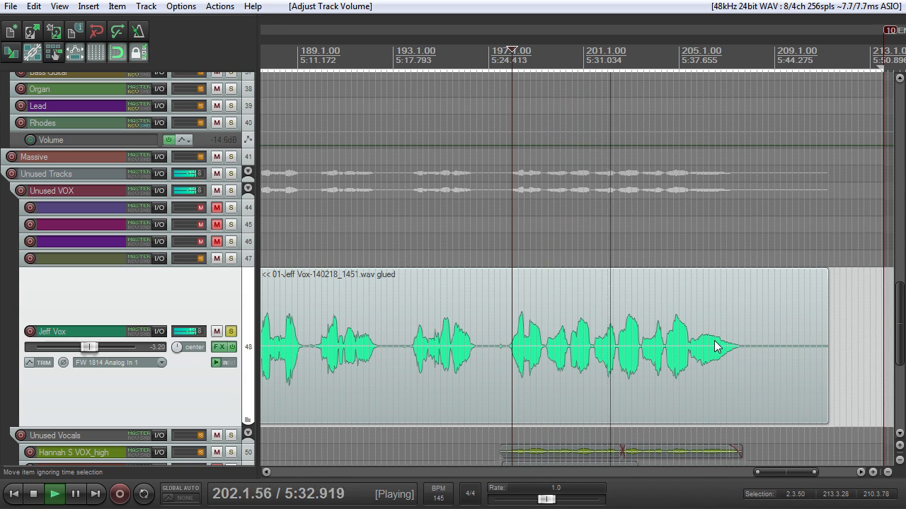
scroll(714, 348, "up", 3)
scroll(736, 344, "down", 4)
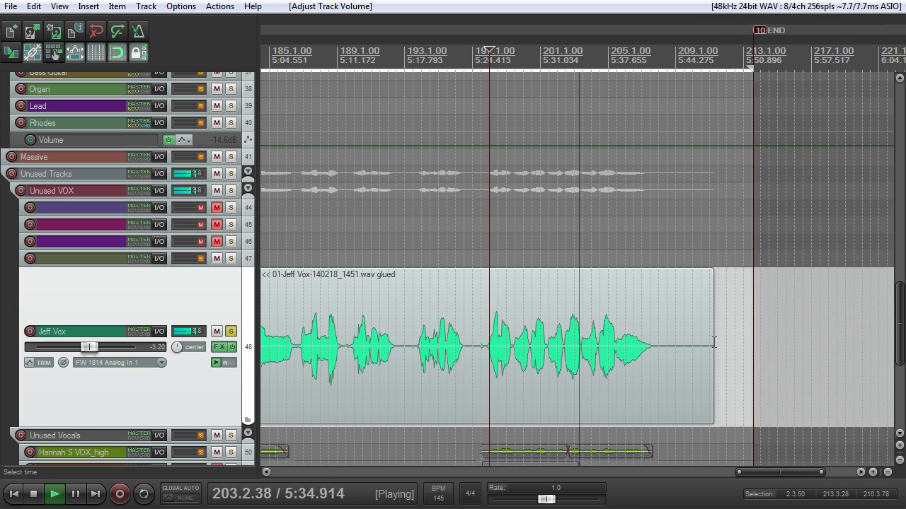
Step: Trim the silent end of the vocal item on track 48, add a short fade-out there, and stop playback
left_click_drag(713, 342, 665, 351)
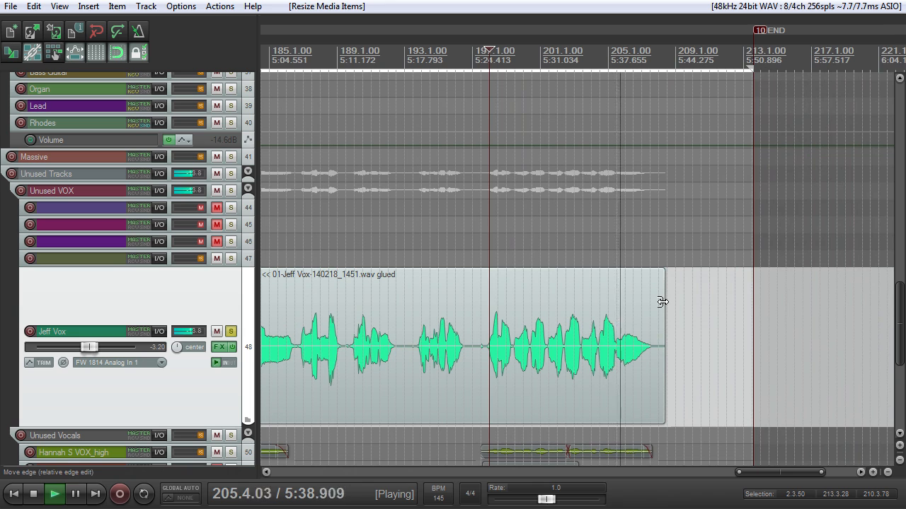
left_click_drag(665, 273, 651, 281)
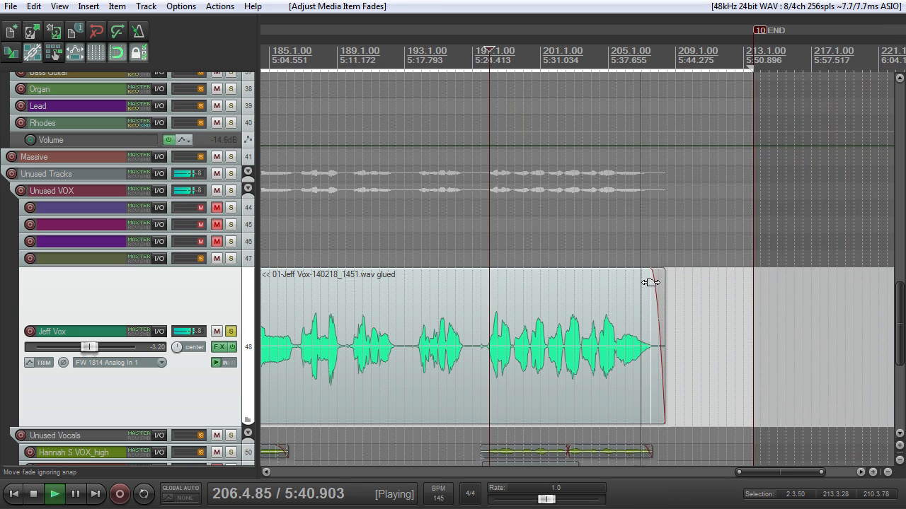
key("space")
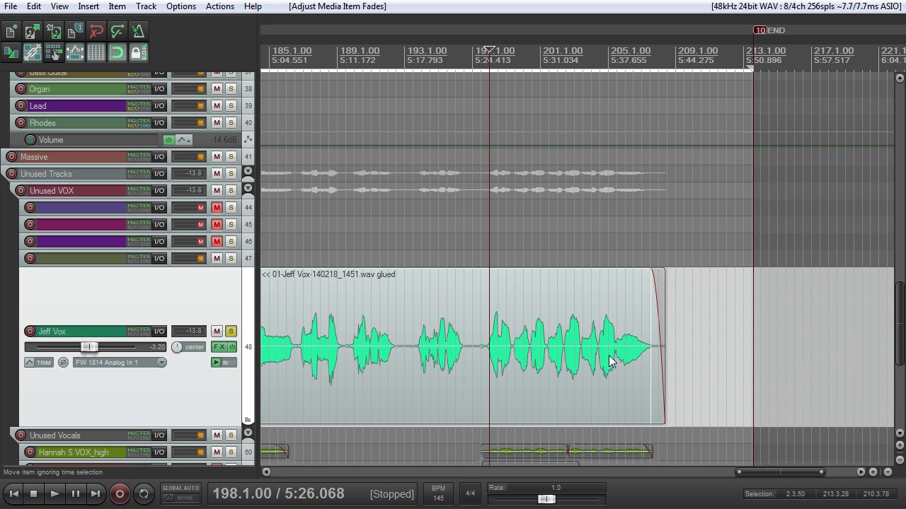
Step: Place the edit cursor at 197.3.50, play the soloed track 48 vocal from there, and stop playback
scroll(598, 366, "up", 4)
left_click(550, 361)
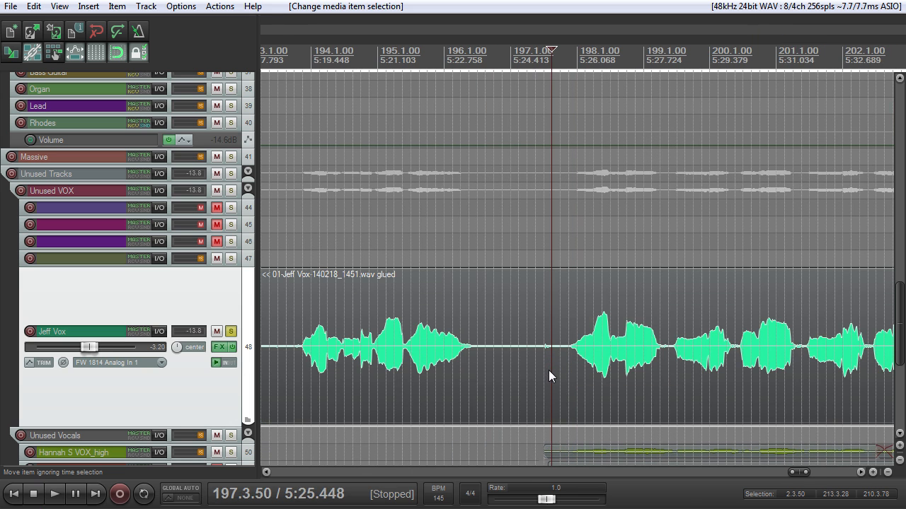
scroll(567, 368, "down", 3)
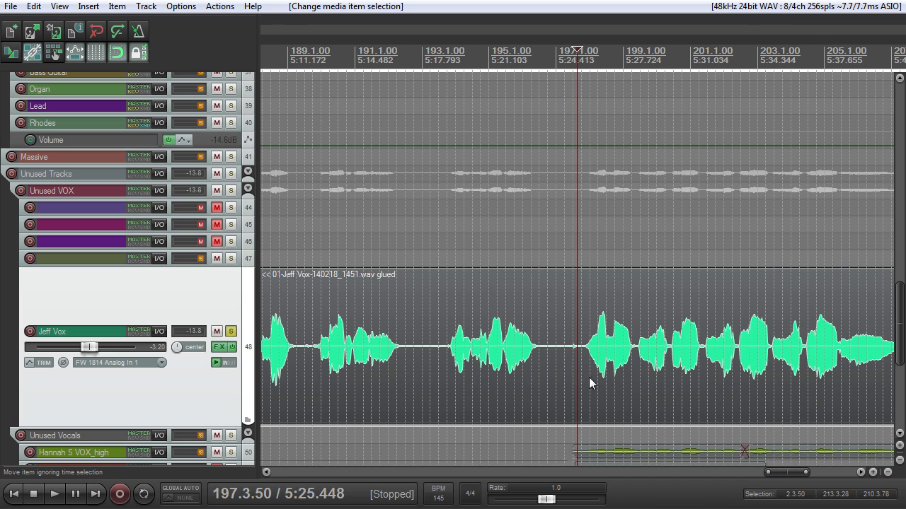
scroll(590, 384, "down", 3)
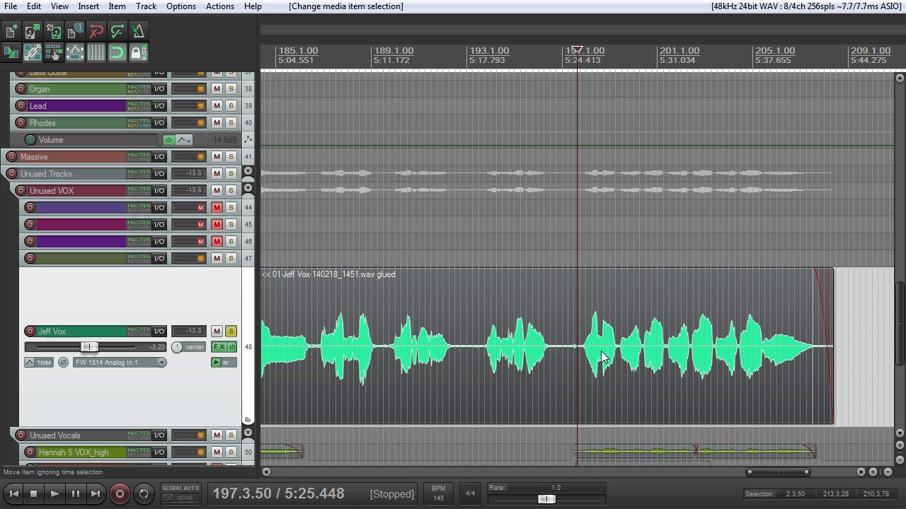
scroll(610, 354, "up", 6)
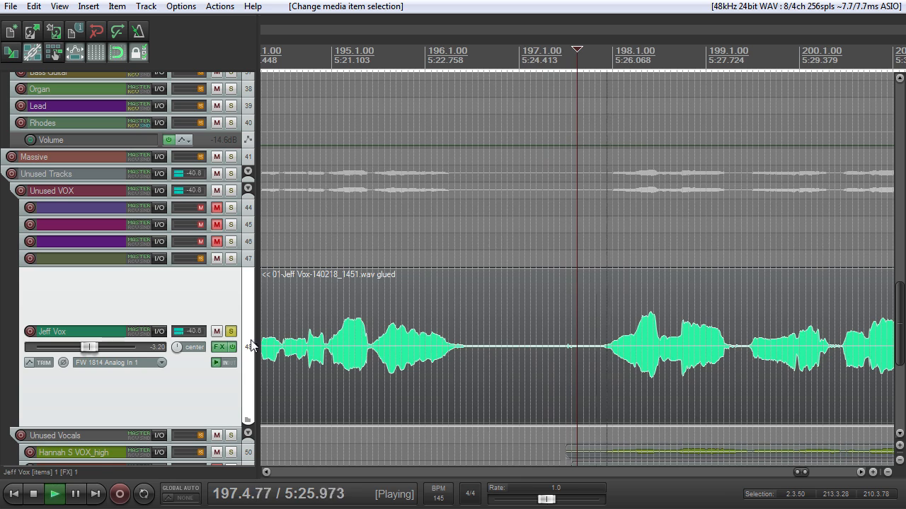
scroll(569, 348, "down", 3)
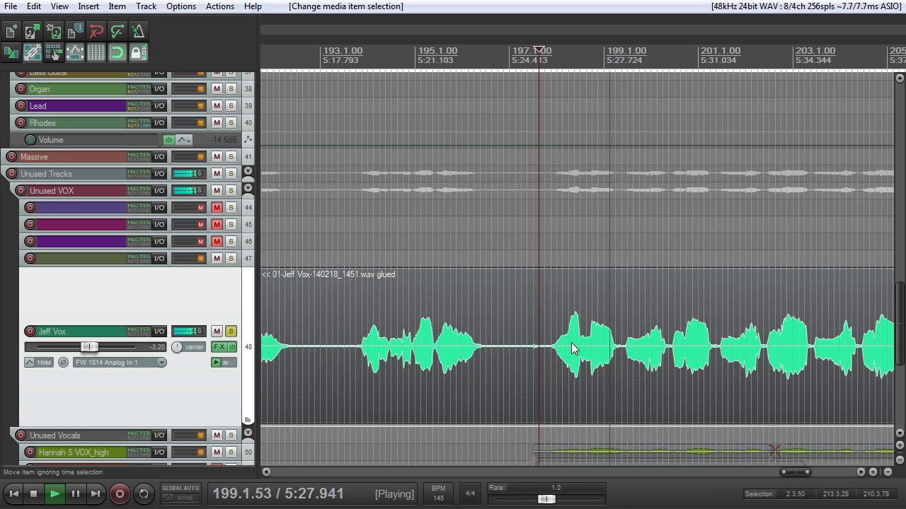
scroll(586, 348, "up", 2)
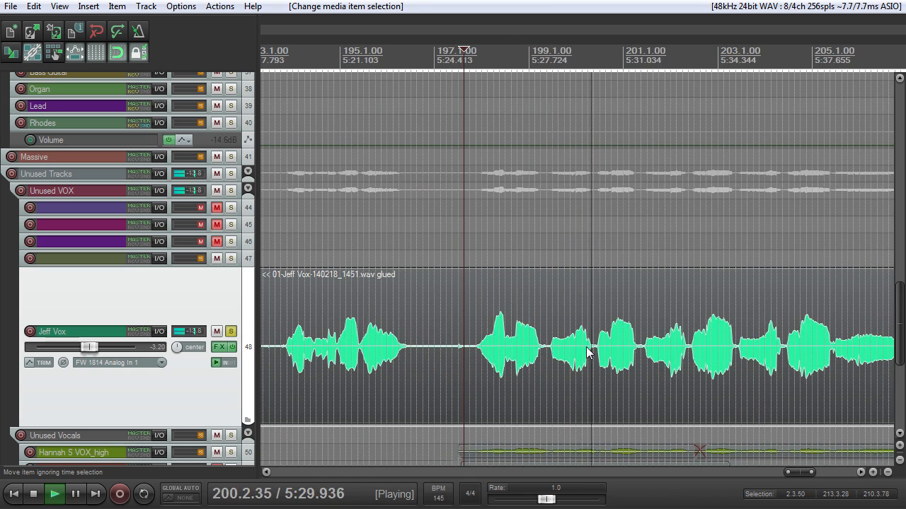
key("space")
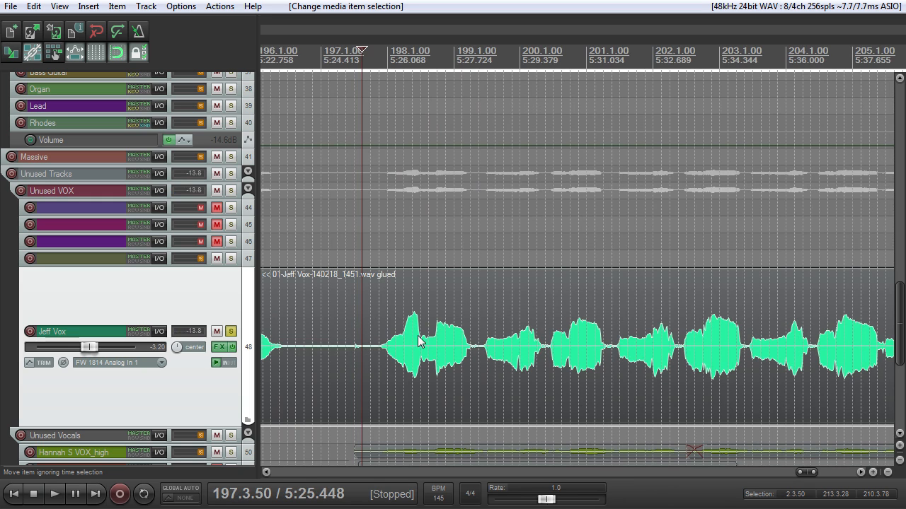
Step: Turn off the solo on track 48 and mute the Unused Tracks folder
left_click(231, 332)
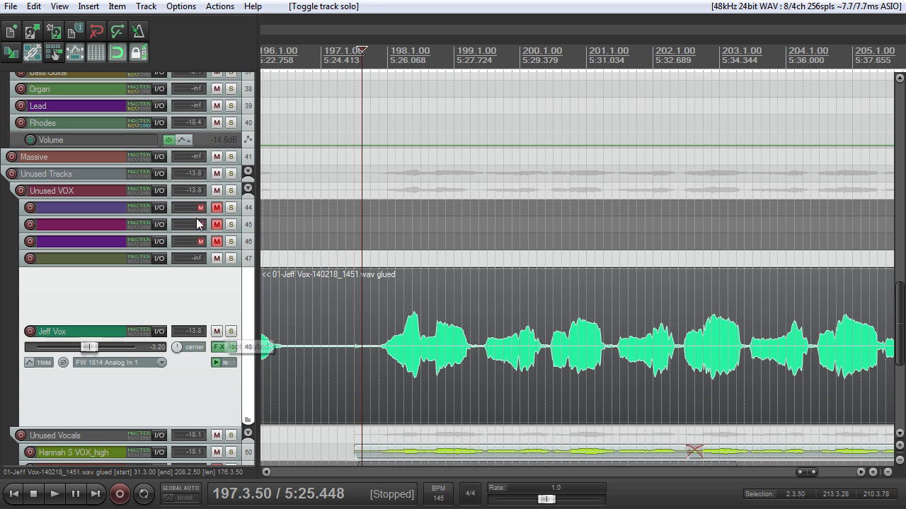
left_click(217, 174)
Step: Enlarge the lead vocal track 2 in the Vocals folder and solo it
left_click_drag(900, 323, 893, 121)
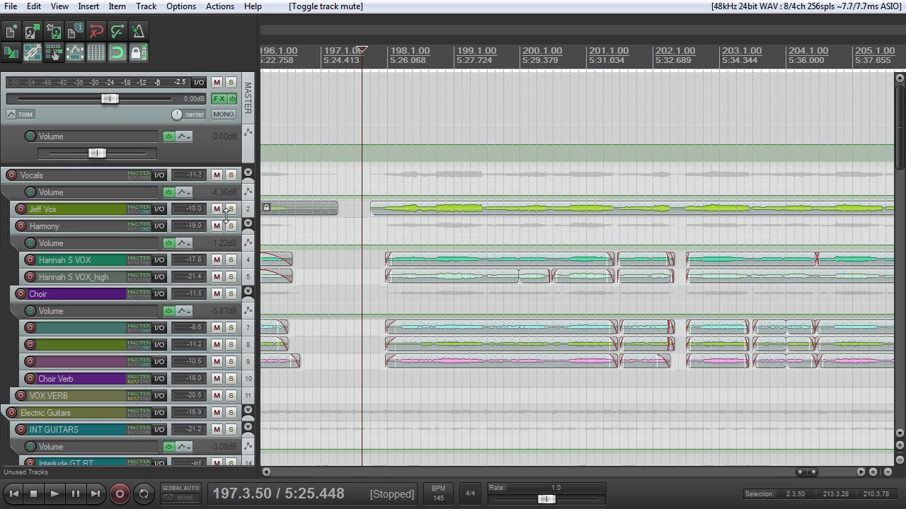
left_click_drag(227, 219, 226, 365)
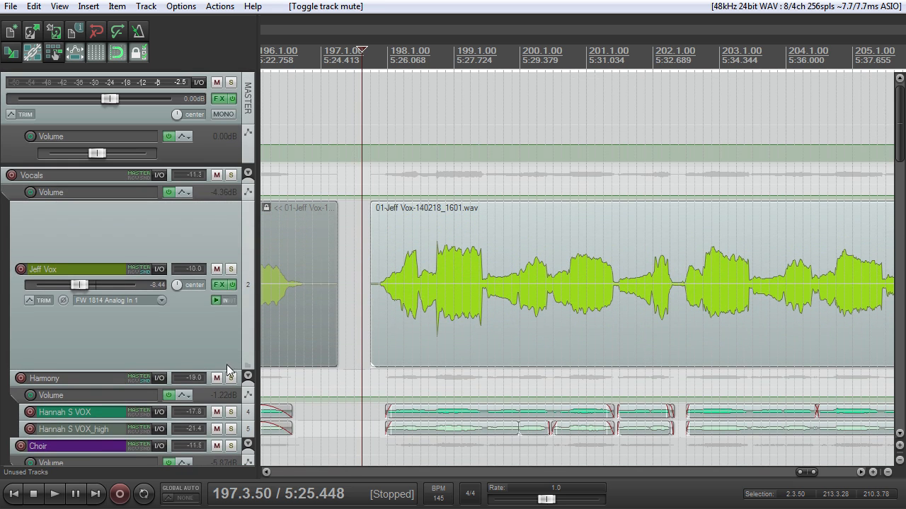
left_click(234, 276)
left_click(233, 272)
Step: Play the soloed lead vocal on track 2 from 197.3.50 through the end of its last item
key("space")
scroll(318, 301, "up", 3)
scroll(364, 310, "down", 3)
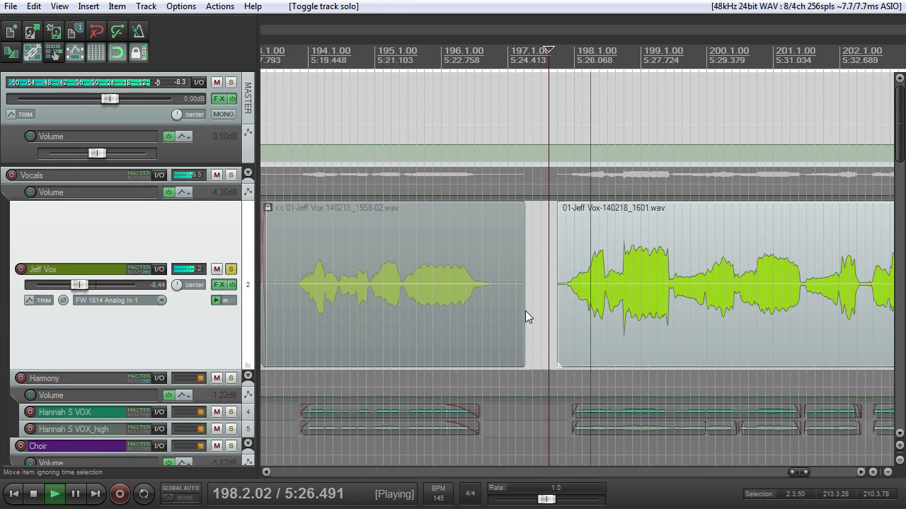
scroll(577, 344, "up", 2)
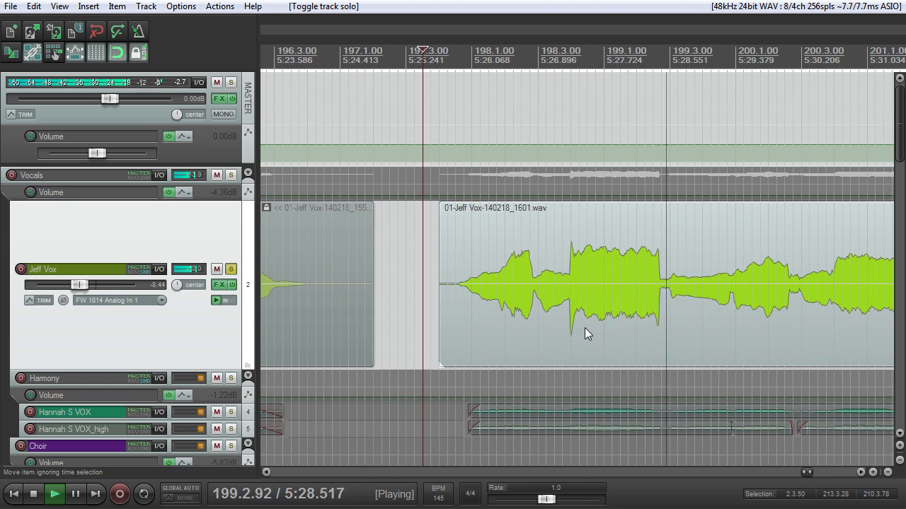
scroll(589, 330, "down", 2)
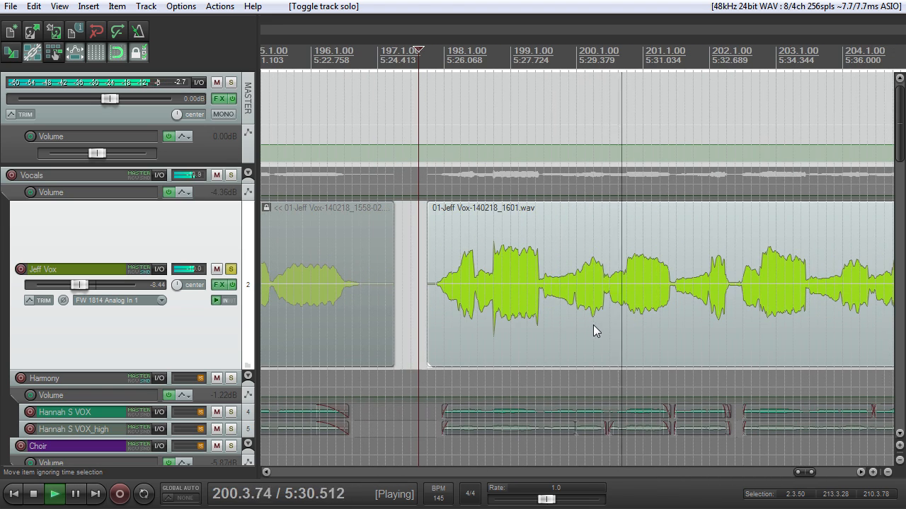
scroll(594, 324, "down", 1)
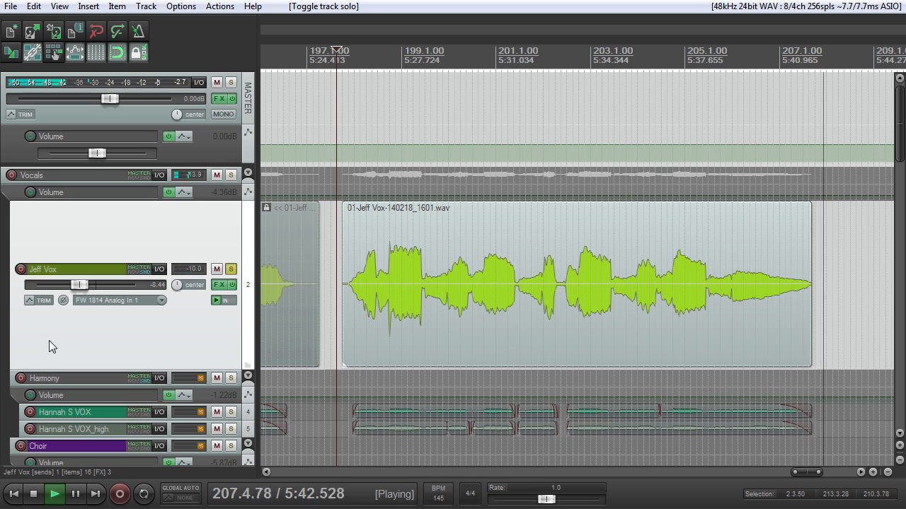
Step: Stop playback and add a short fade-out at the end of the last lead vocal item on track 2
key("space")
left_click_drag(812, 234, 806, 206)
Step: Turn off the solo on the lead vocal and play the full mix from 197.3.50
scroll(814, 269, "down", 2)
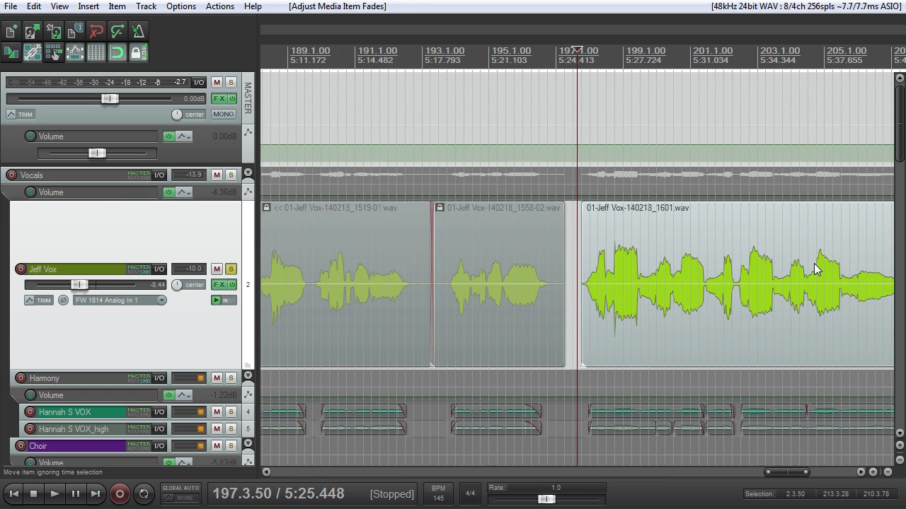
scroll(892, 248, "up", 1)
scroll(898, 152, "down", 3)
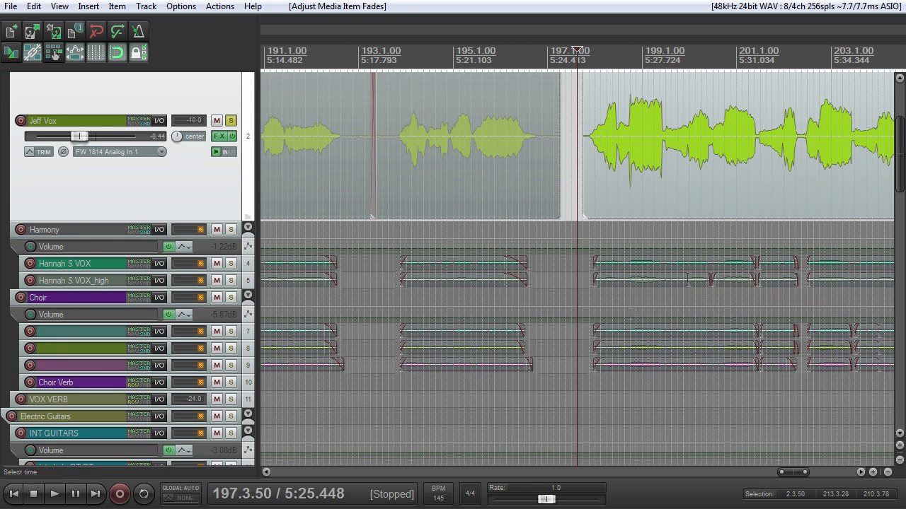
left_click(231, 120)
key("space")
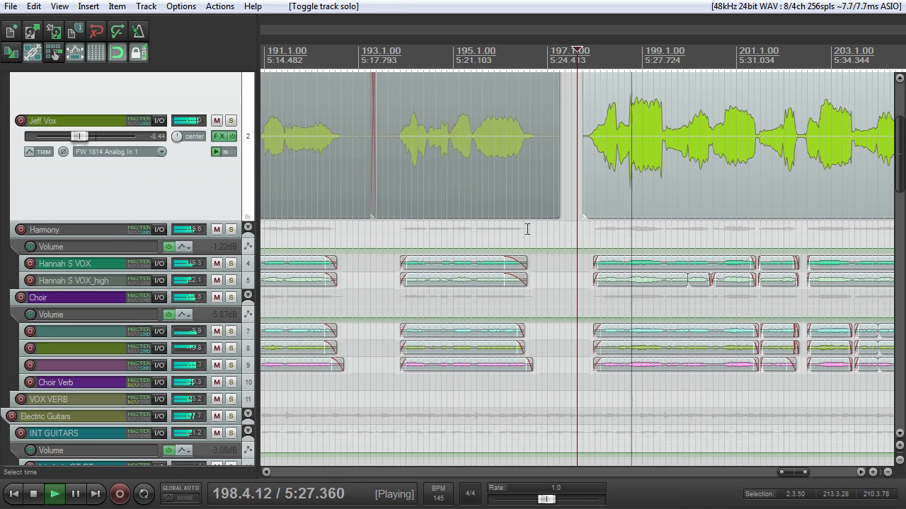
Step: Enlarge the Choir Verb track to show its volume fader and check its level
left_click_drag(57, 391, 61, 423)
mouse_move(82, 409)
scroll(82, 409, "down", 3)
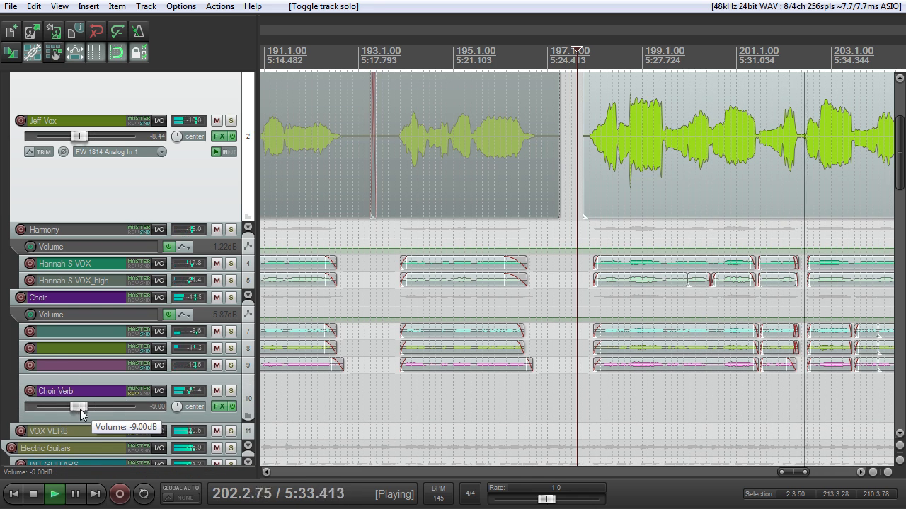
Step: Follow the full mix to the end of the last vocal items and stop playback
scroll(80, 409, "up", 1)
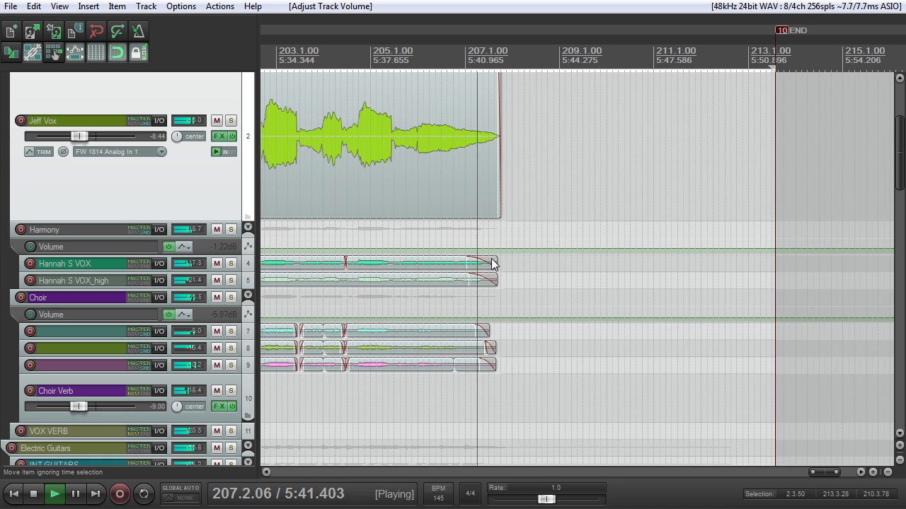
key("space")
scroll(490, 255, "down", 5)
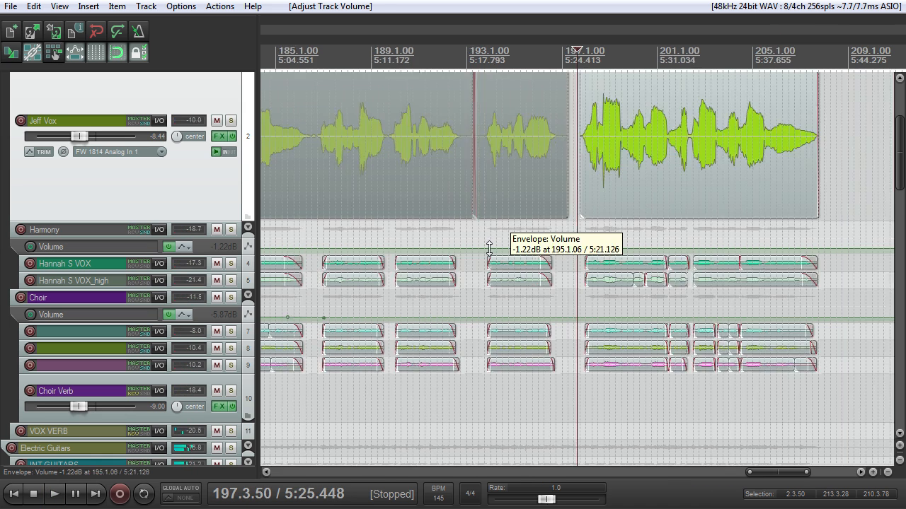
Step: Place the edit cursor at 198.1.00 and solo the lead vocal on track 2
left_click(581, 54)
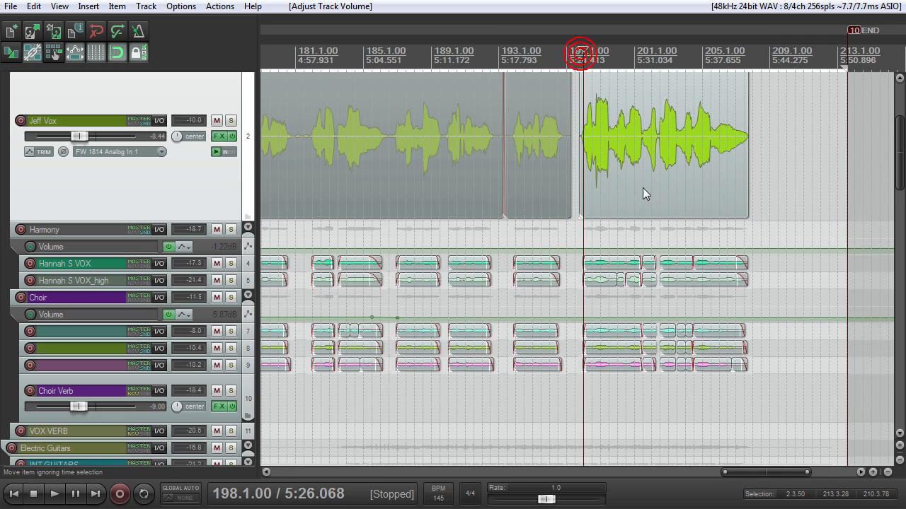
scroll(642, 187, "up", 5)
left_click(231, 121)
scroll(790, 200, "down", 4)
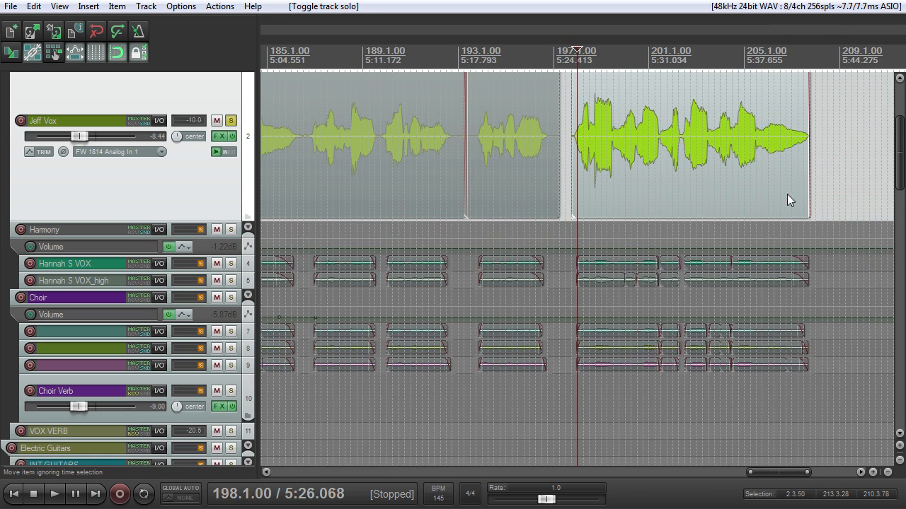
scroll(766, 169, "up", 4)
Step: Solo the unused lead vocal on track 48 and start playback from 198.1.00
left_click_drag(897, 131, 898, 343)
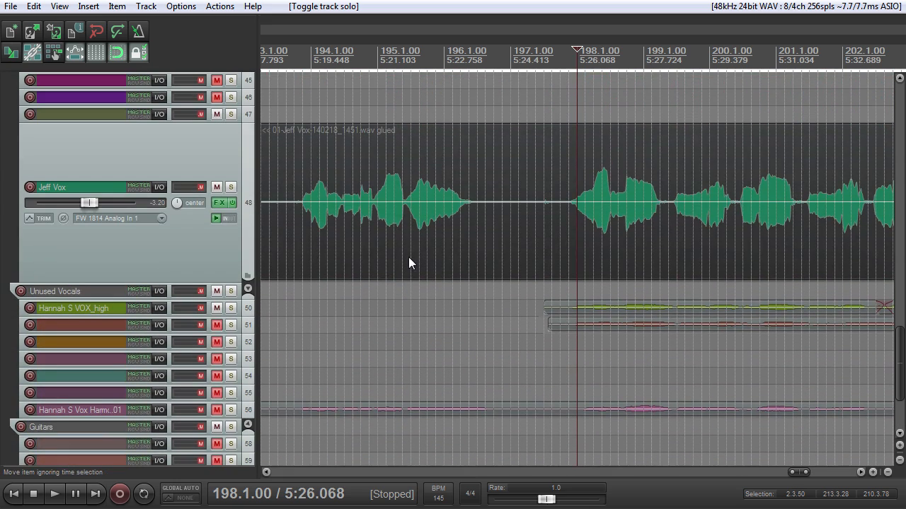
left_click(232, 188)
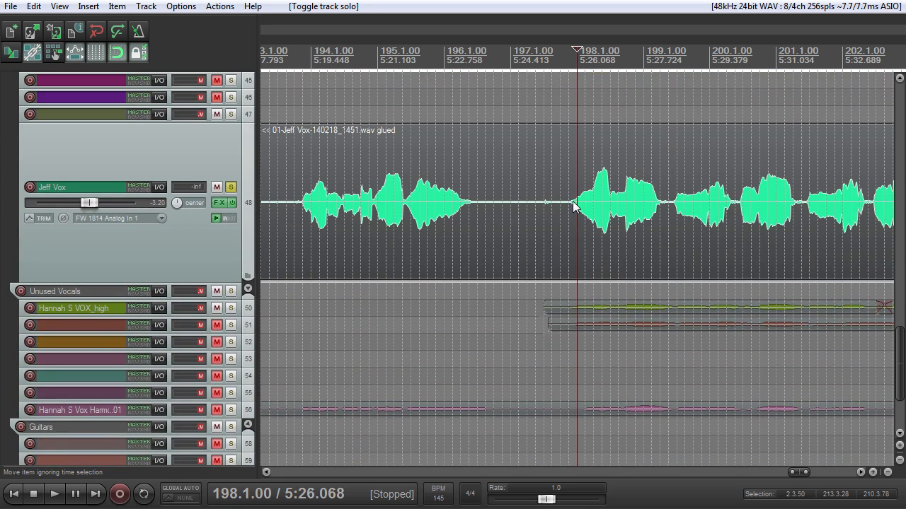
key("space")
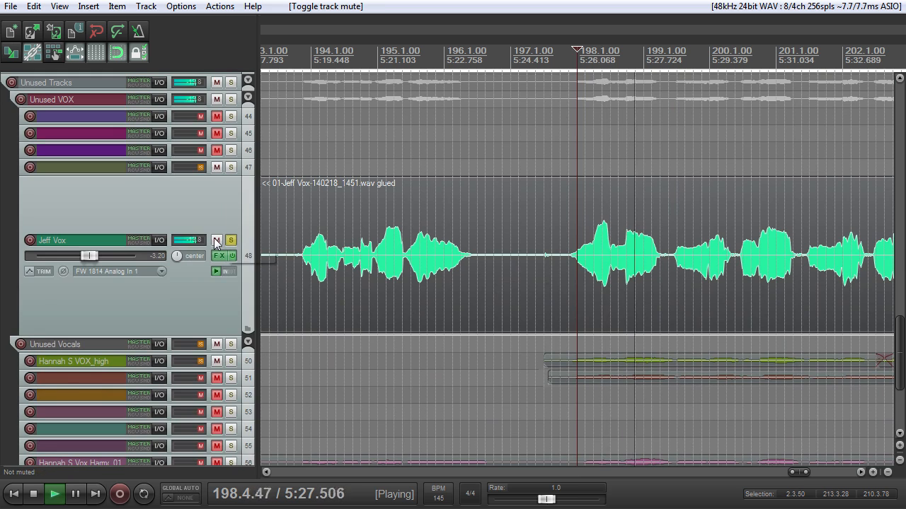
Step: Unmute the Unused Tracks folder, mute track 48 itself, and play its soloed vocal from 198.1.50
left_click(216, 241)
key("space")
left_click(314, 49)
key("space")
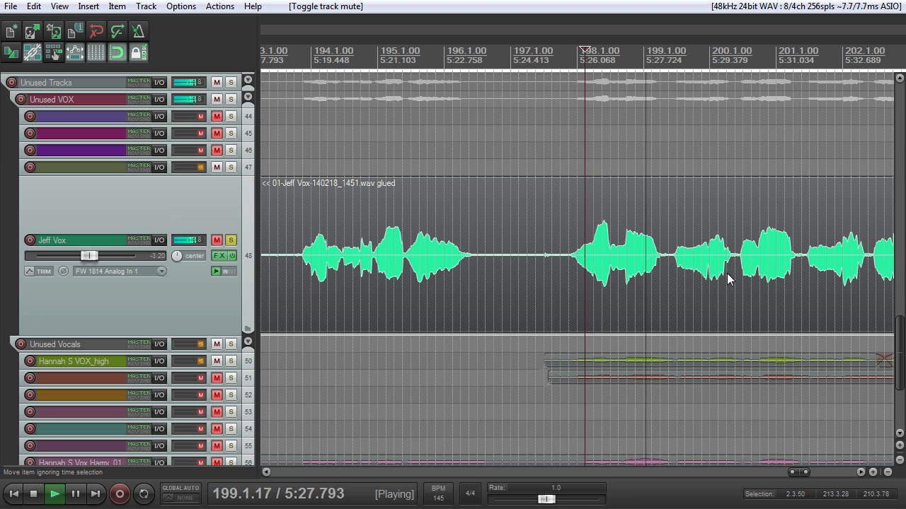
scroll(718, 265, "down", 3)
key("space")
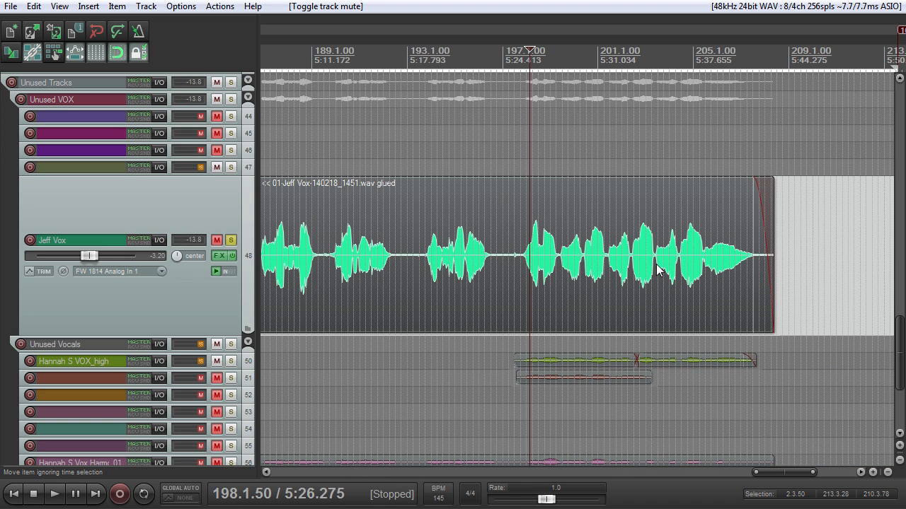
Step: Switch the solo from track 48 to the final lead vocal on track 2 and play it from 197.4.75
left_click(231, 239)
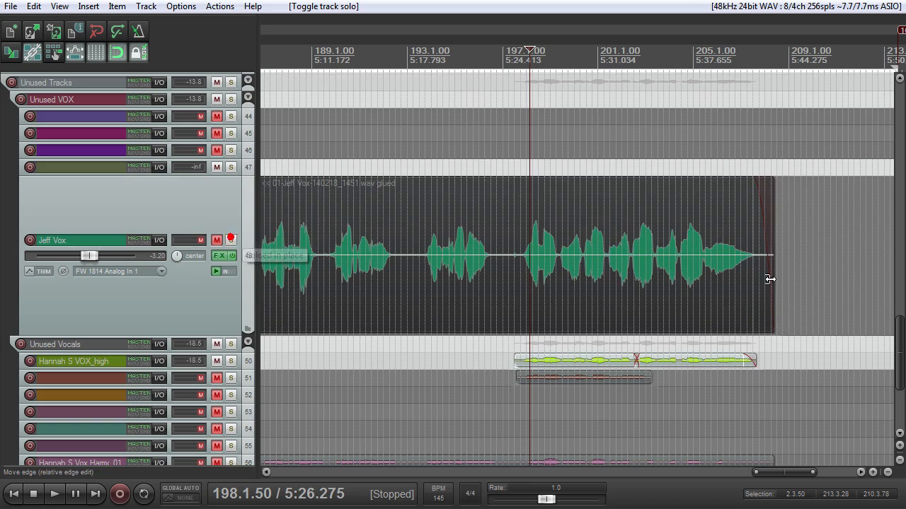
left_click_drag(898, 331, 885, 144)
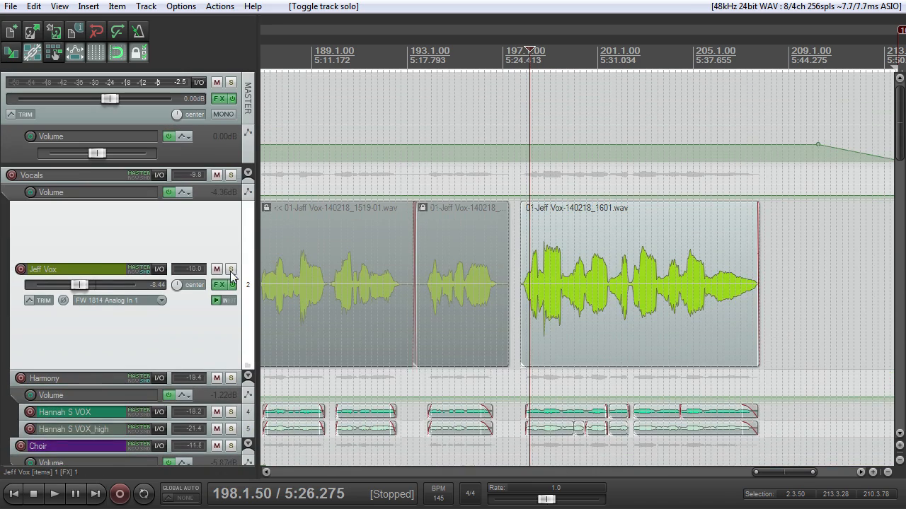
left_click(230, 270)
scroll(385, 310, "up", 5)
left_click(552, 82)
key("space")
Step: Add a short fade-in at the start of the last lead vocal item on track 2 and stop playback
left_click_drag(528, 207, 544, 208)
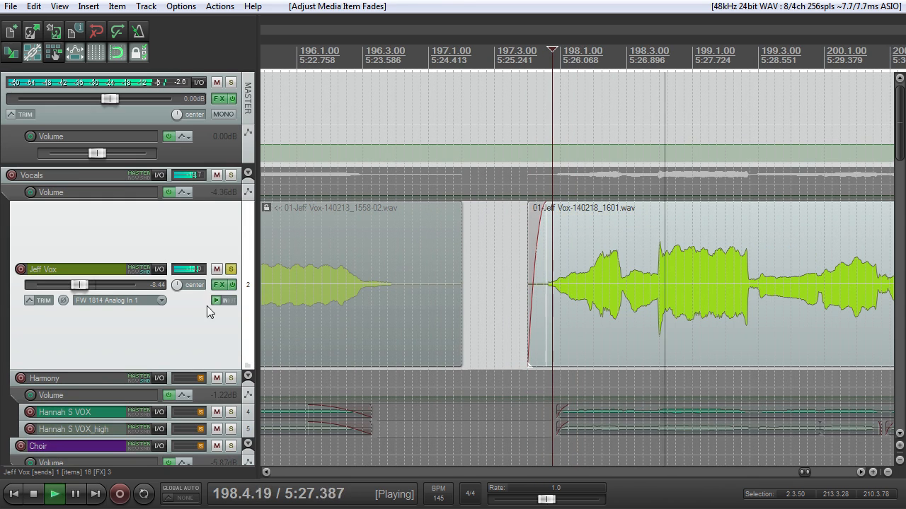
mouse_move(896, 127)
left_mouse_down()
mouse_move(900, 150)
mouse_move(898, 136)
left_mouse_up()
scroll(810, 180, "left", 1)
scroll(809, 179, "down", 3)
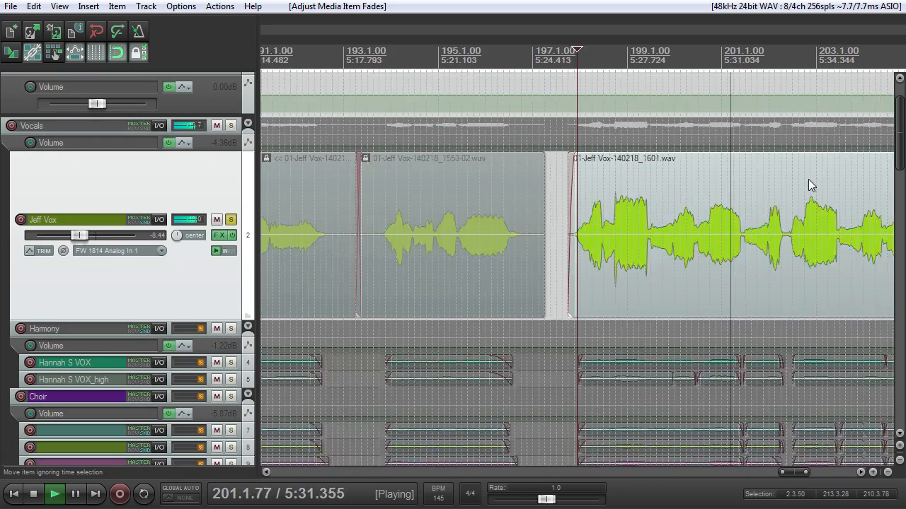
scroll(804, 180, "up", 2)
scroll(804, 182, "down", 2)
key("space")
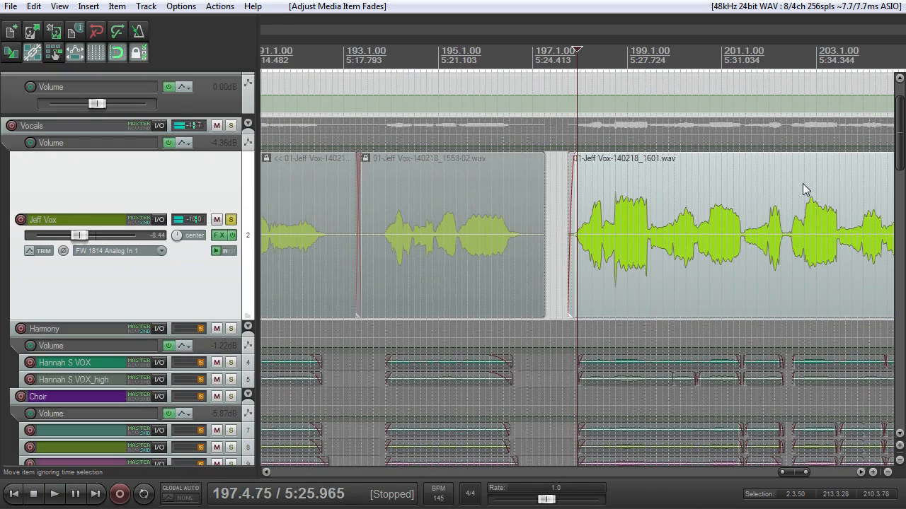
Step: Place the edit cursor at 202.3.00 and examine the second phrase of the last lead vocal item
left_click(791, 57)
scroll(732, 205, "up", 1)
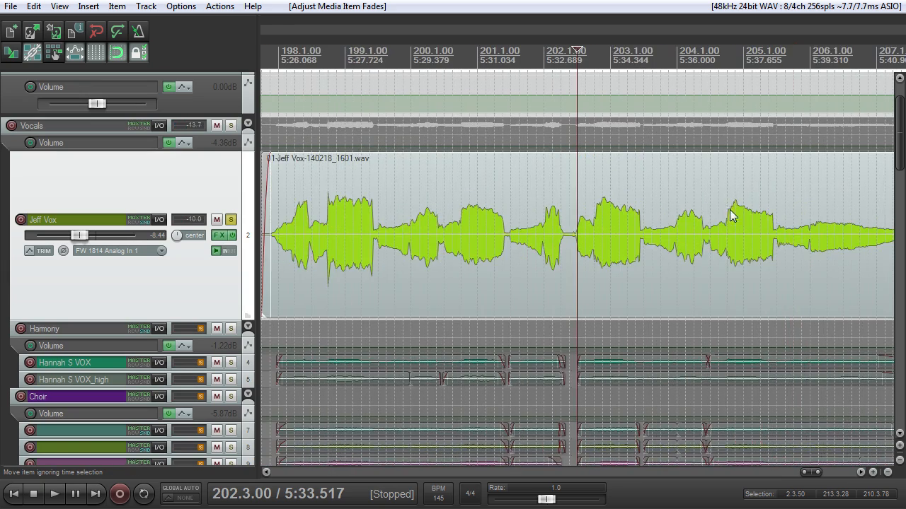
scroll(733, 205, "down", 3)
scroll(624, 264, "up", 3)
Step: Play the soloed lead vocal on track 2 from 198.1.50 through its first phrase and stop
left_click(287, 60)
scroll(333, 103, "up", 3)
scroll(339, 109, "down", 3)
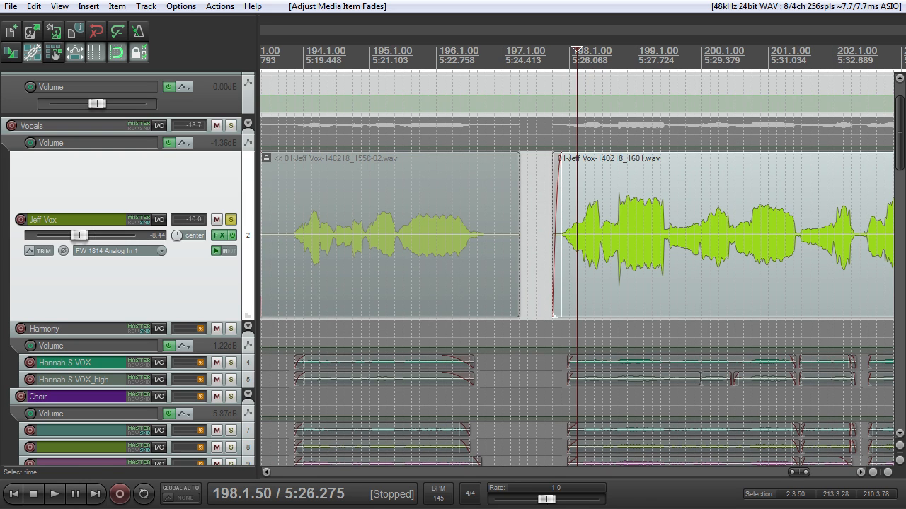
key("space")
scroll(632, 160, "up", 3)
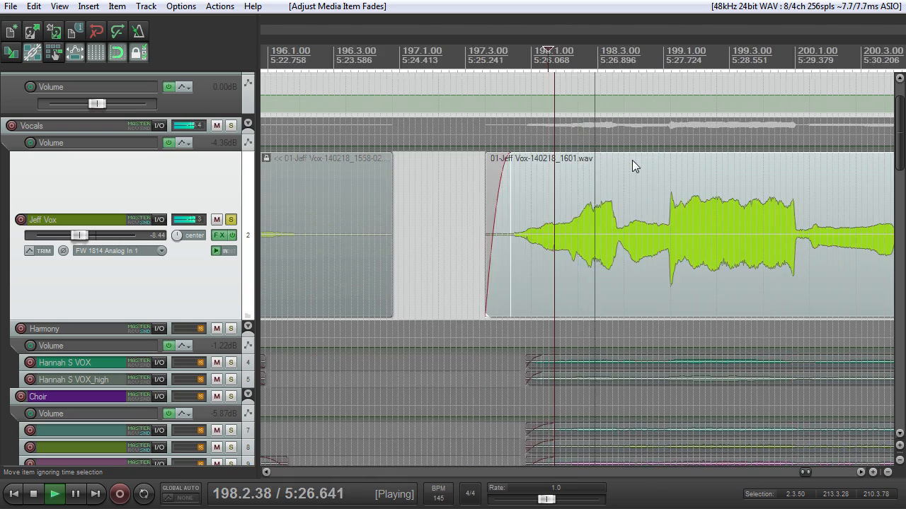
scroll(632, 160, "down", 3)
scroll(726, 187, "up", 3)
scroll(768, 200, "down", 2)
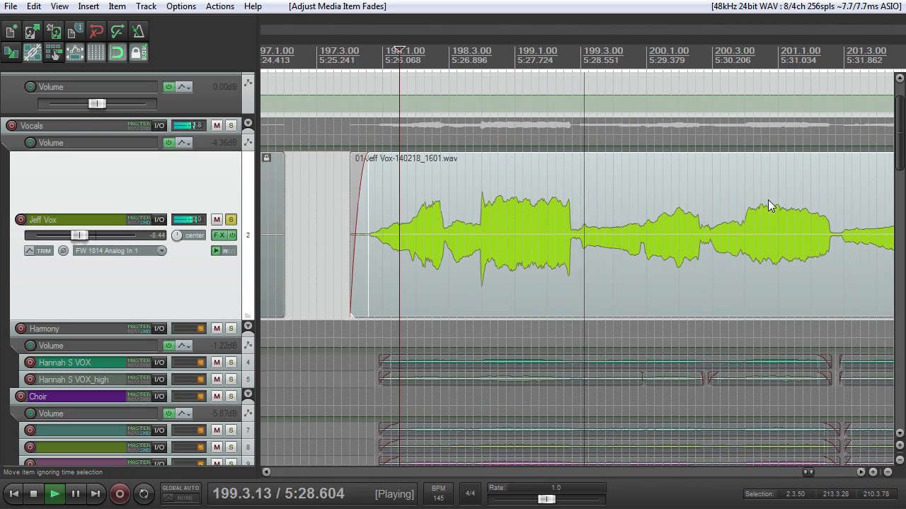
key("space")
Step: Replay the soloed lead vocal on track 2 from 198.1.25 and stop playback
left_click(629, 59)
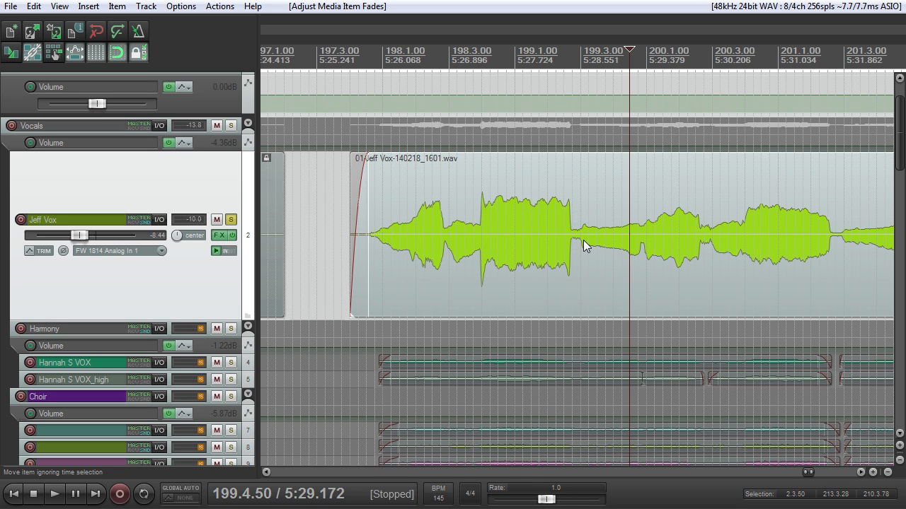
left_click(390, 62)
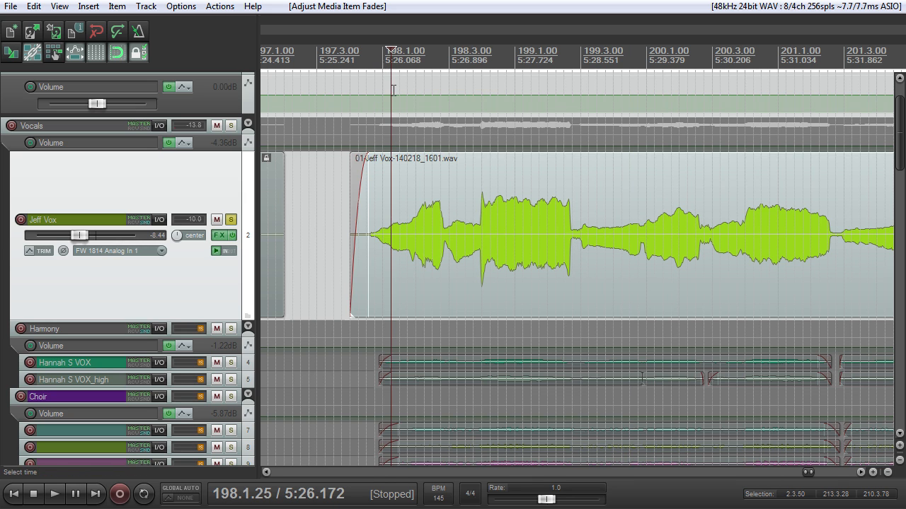
key("space")
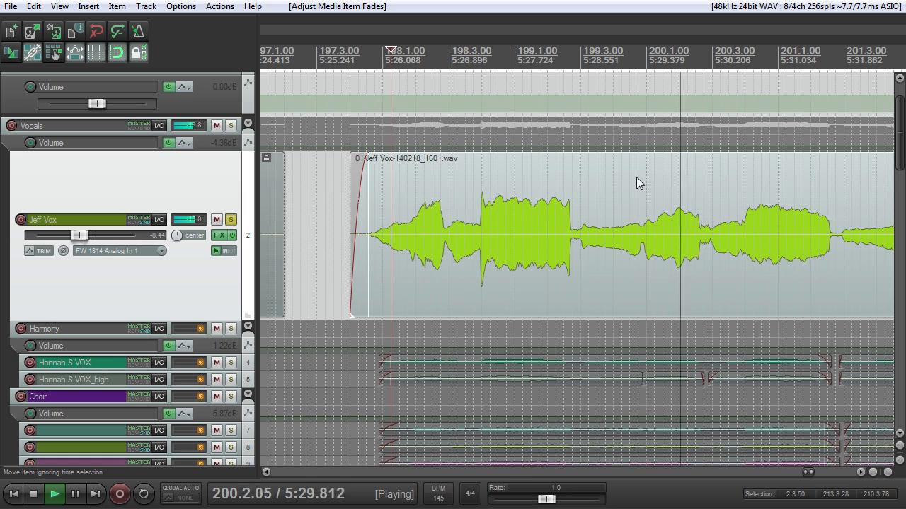
key("space")
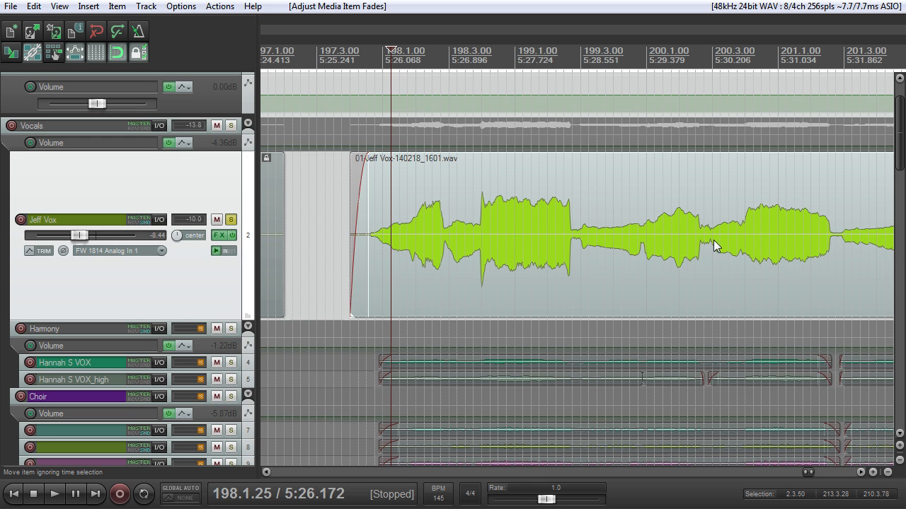
Step: Switch the solo from the lead vocal to the whole Vocals folder and start playback from 198.1.25
scroll(713, 240, "down", 4)
left_click(595, 234)
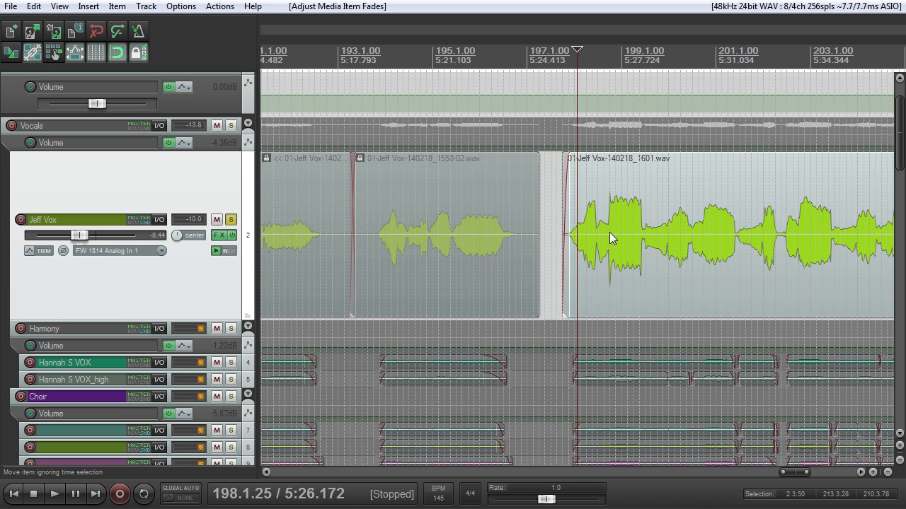
scroll(610, 232, "up", 2)
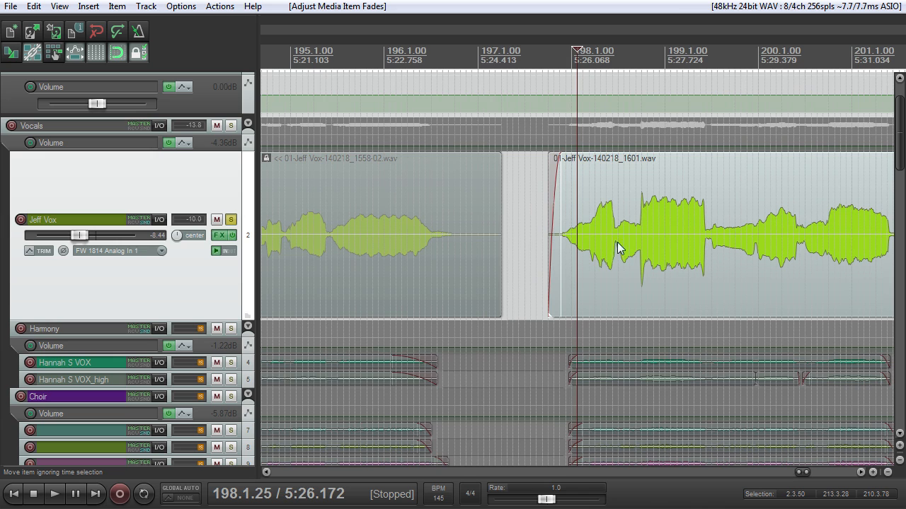
left_click(231, 219)
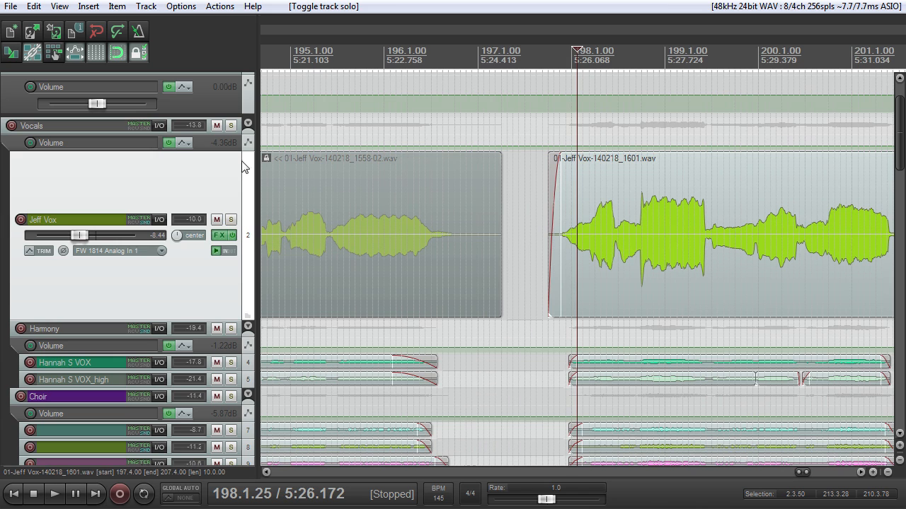
left_click(231, 126)
key("space")
Step: Follow the soloed Vocals folder through the final section to the end of its last items and stop playback
scroll(610, 255, "down", 2)
scroll(648, 249, "up", 1)
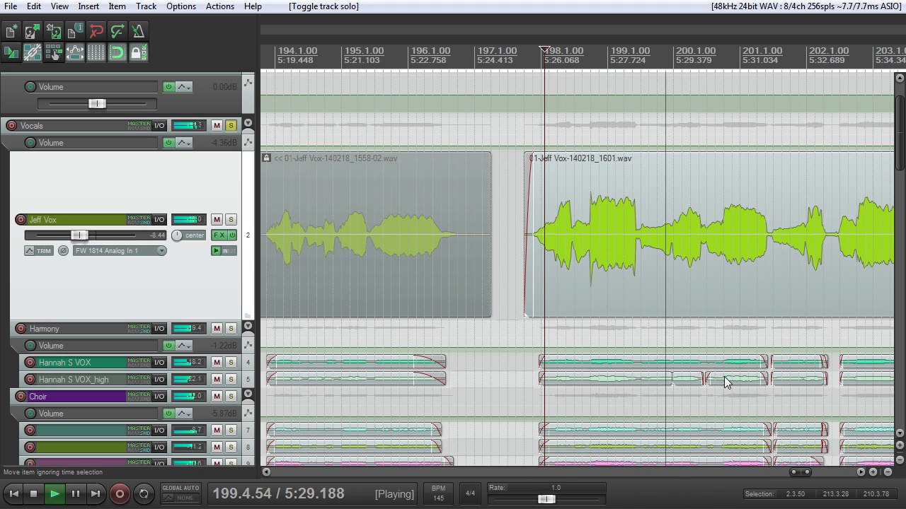
scroll(721, 372, "down", 1)
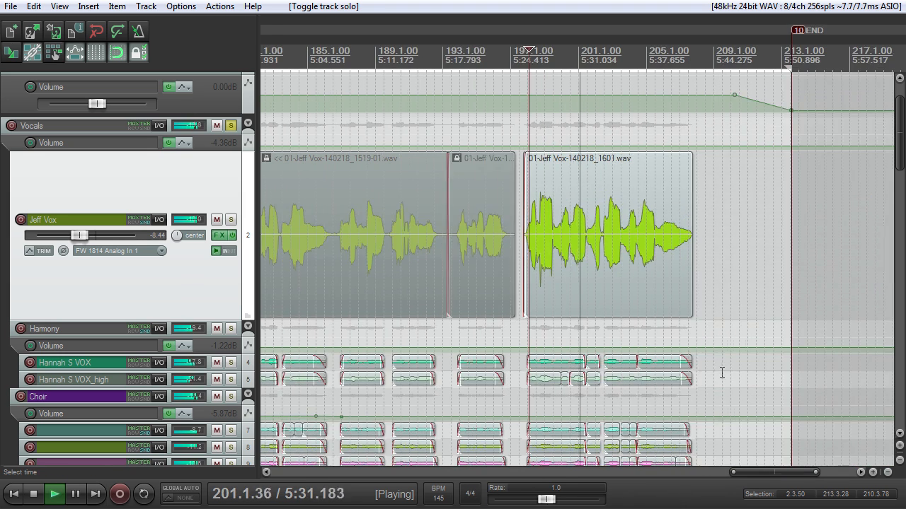
scroll(688, 373, "up", 1)
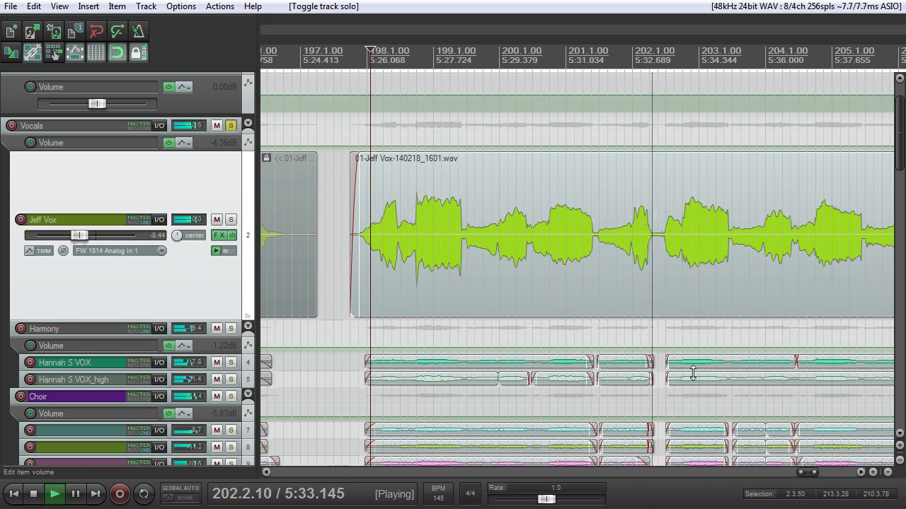
scroll(693, 373, "down", 1)
scroll(692, 367, "up", 2)
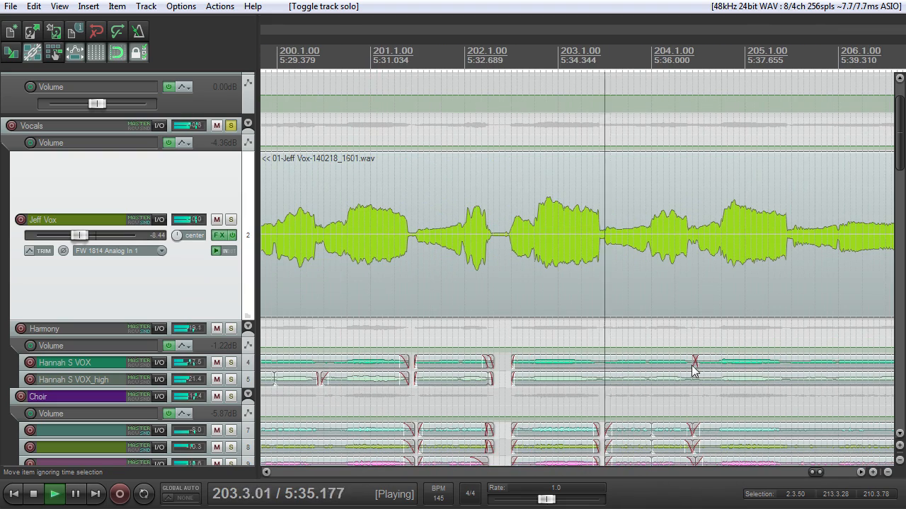
scroll(692, 364, "down", 2)
scroll(693, 365, "up", 1)
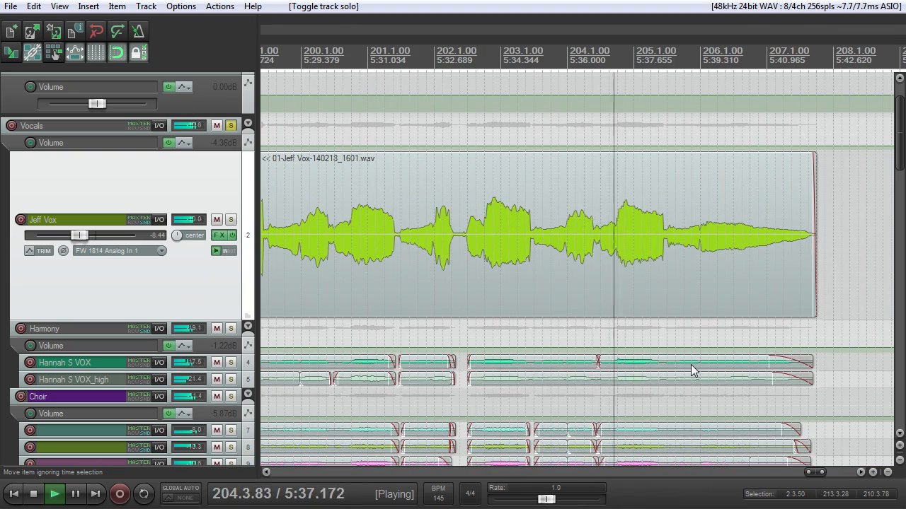
scroll(696, 367, "down", 2)
scroll(692, 376, "up", 3)
scroll(691, 377, "down", 1)
scroll(616, 377, "up", 2)
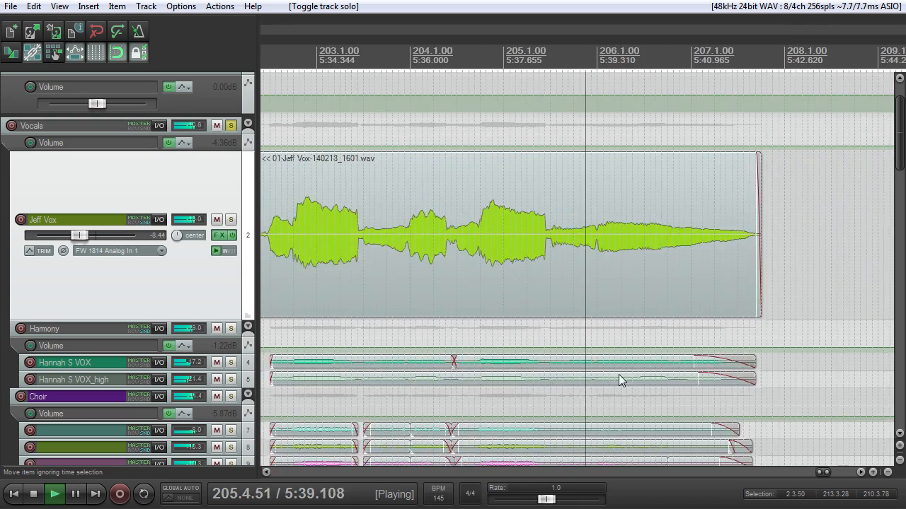
scroll(615, 375, "down", 1)
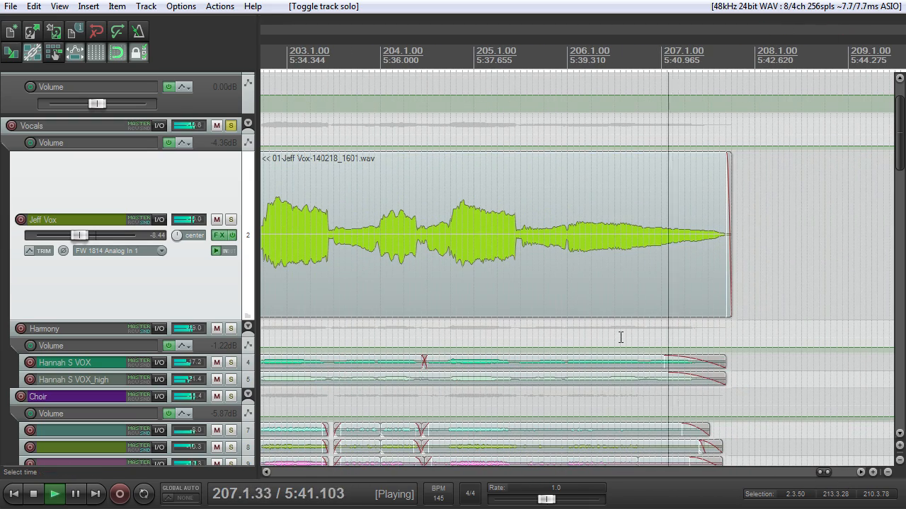
key("space")
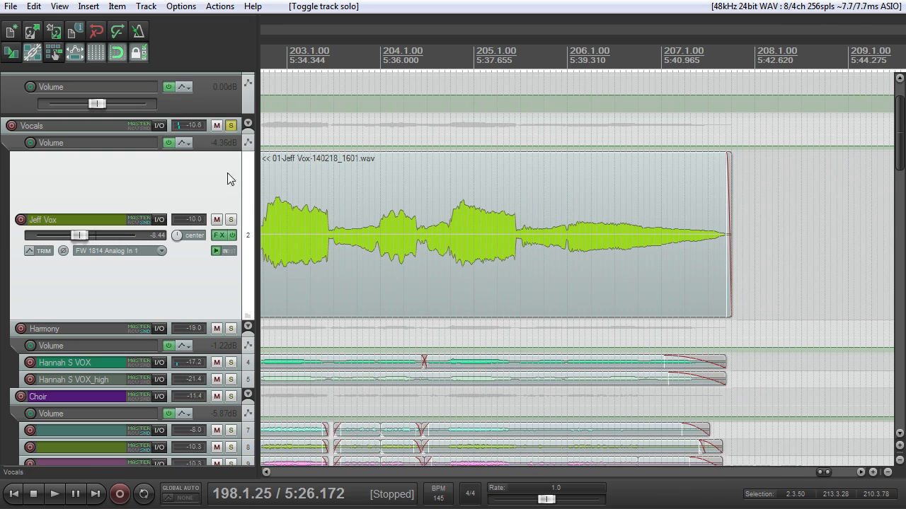
Step: Turn off the solo on the Vocals folder and resize the tracks so the harmony and choir item names are readable
scroll(395, 187, "down", 5)
scroll(488, 232, "up", 3)
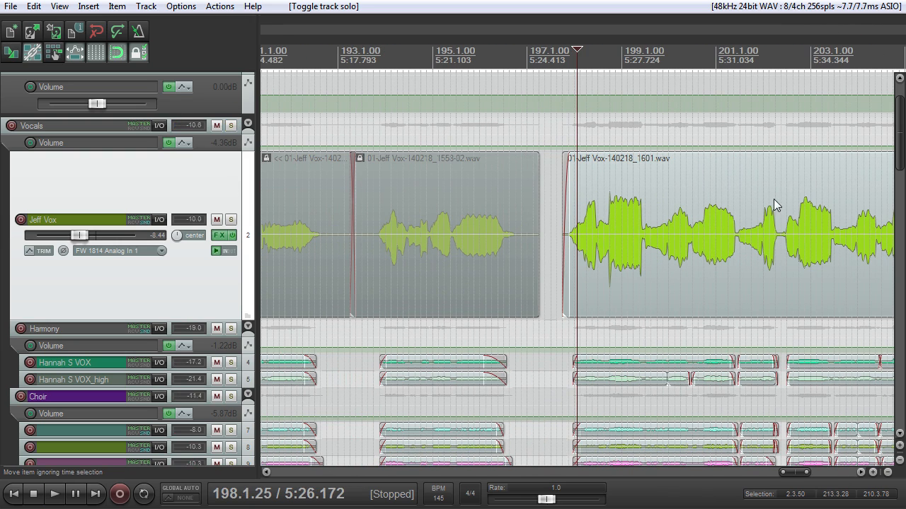
left_click_drag(899, 115, 899, 140)
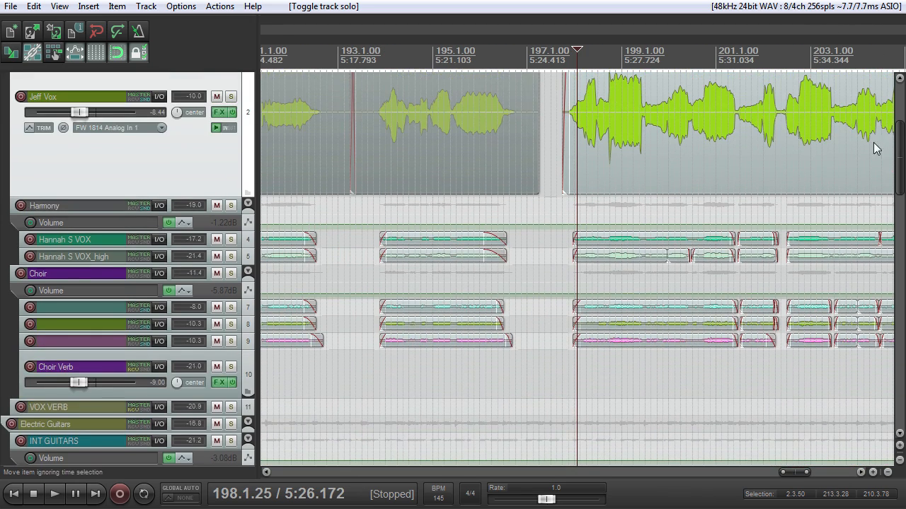
scroll(705, 263, "down", 2)
scroll(704, 263, "up", 2)
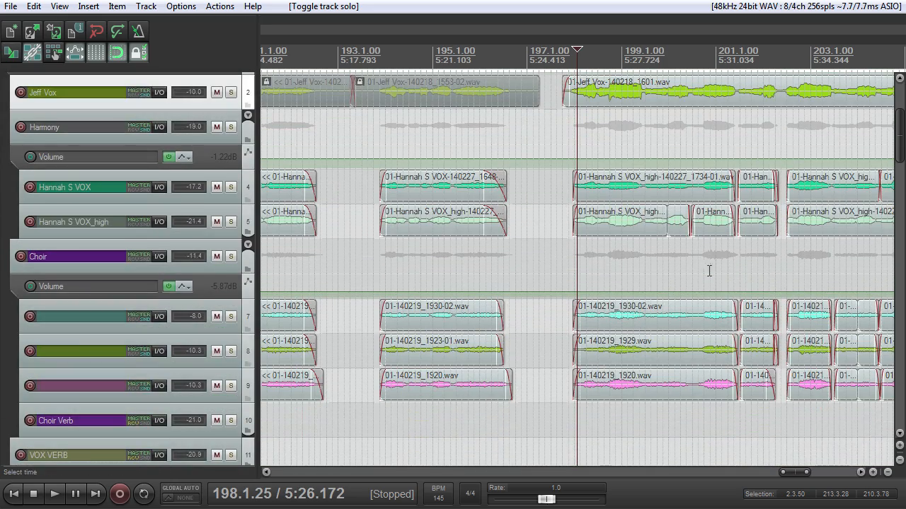
Step: Examine the harmony and choir items from about bar 181 to the end of the final vocal section
scroll(657, 297, "down", 3)
scroll(663, 285, "up", 2)
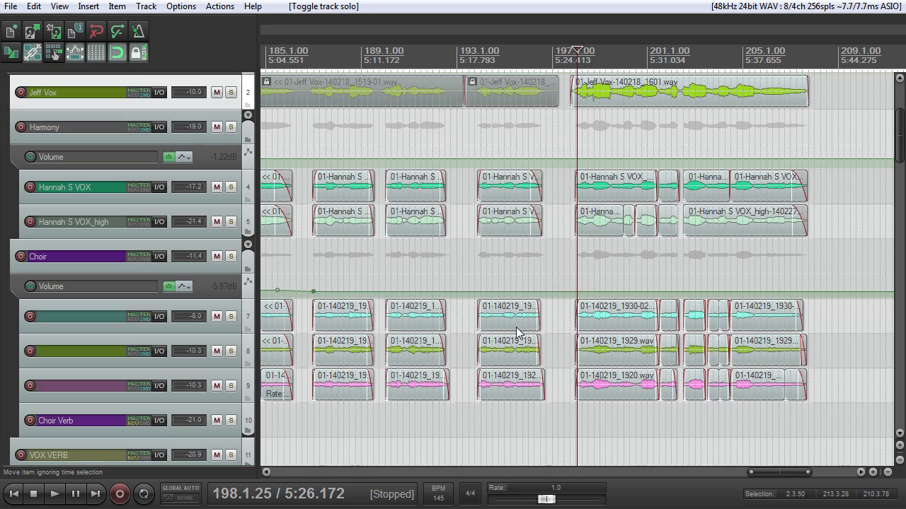
scroll(516, 331, "up", 3)
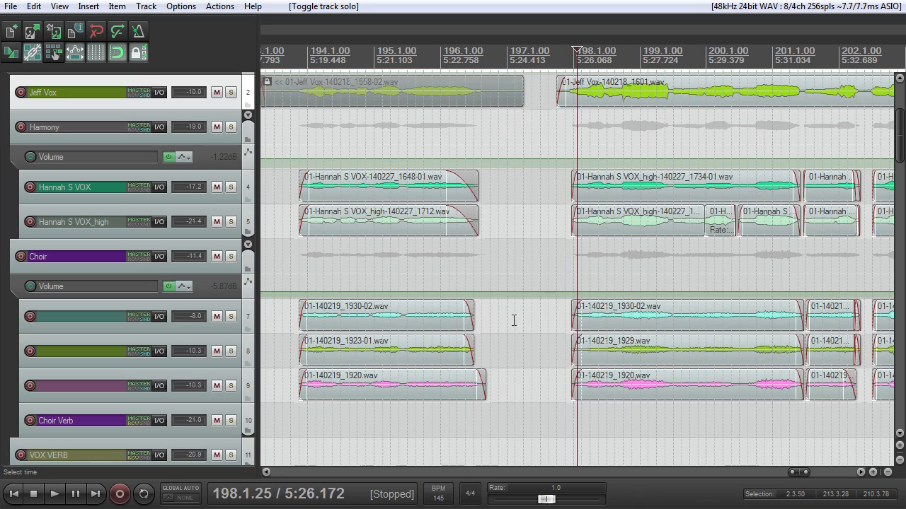
scroll(513, 319, "down", 5)
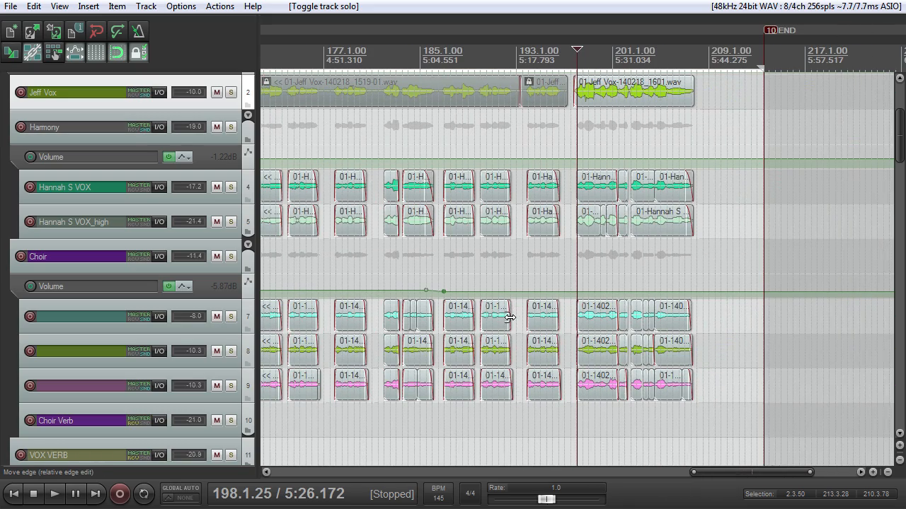
scroll(508, 315, "up", 2)
scroll(510, 316, "down", 2)
scroll(513, 317, "up", 2)
scroll(513, 315, "down", 2)
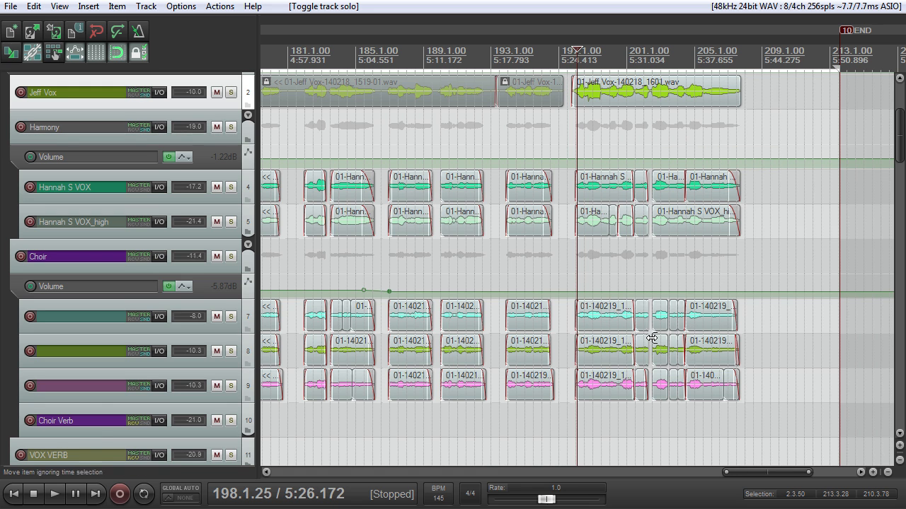
scroll(648, 340, "up", 3)
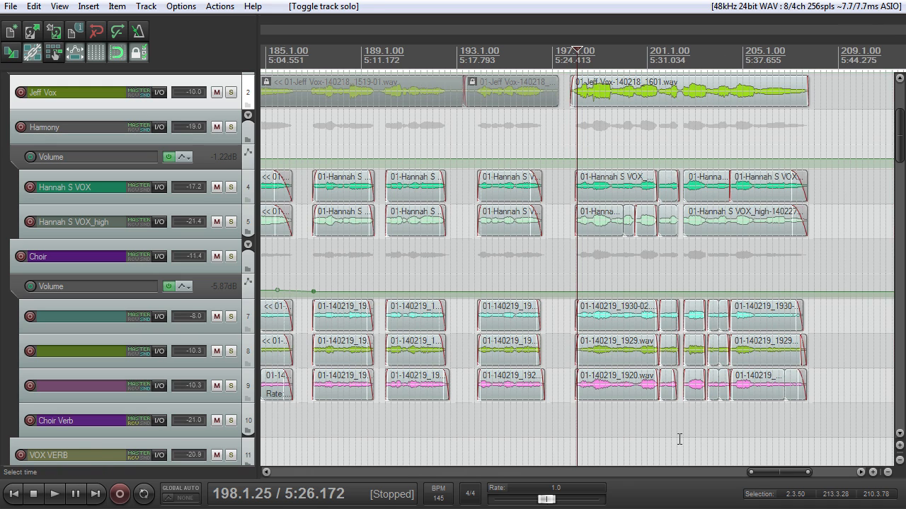
Step: Solo the Choir folder, play the final section from 198.1.25 and stop playback
left_click(230, 257)
scroll(435, 297, "up", 5)
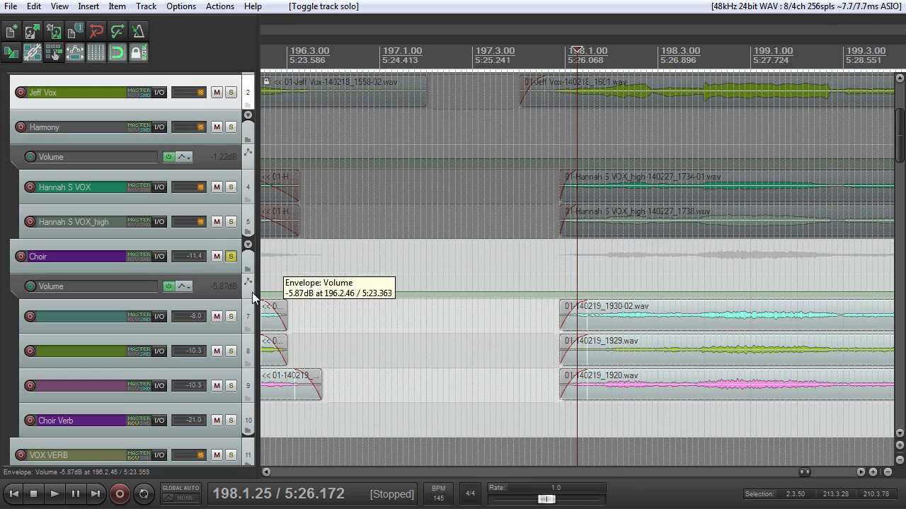
key("space")
scroll(324, 323, "down", 4)
scroll(342, 325, "down", 2)
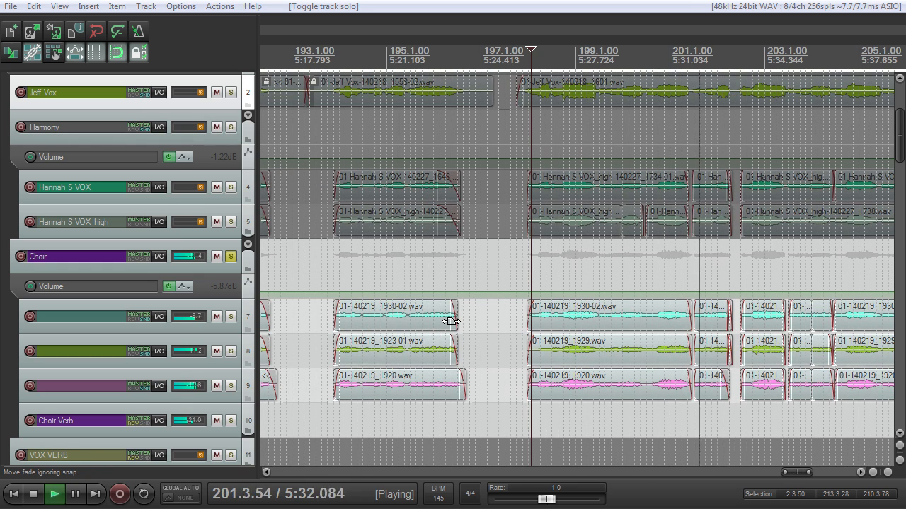
key("space")
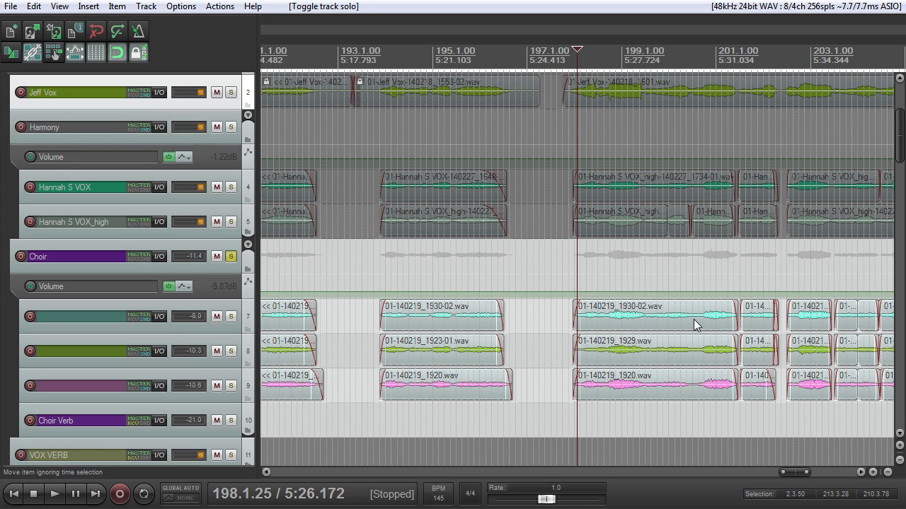
Step: Replay the soloed Choir from 198.1.25, stop playback and place the edit cursor at 200.1.00
key("space")
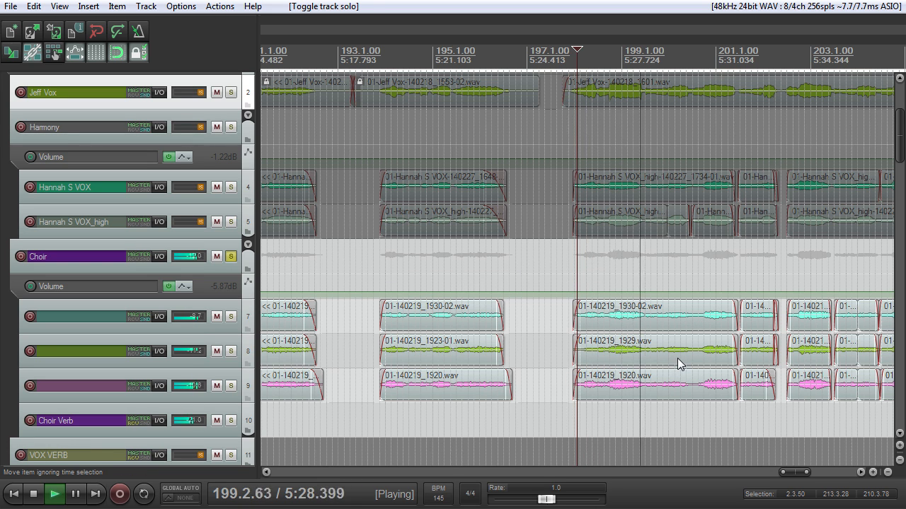
key("space")
scroll(686, 351, "down", 4)
scroll(721, 339, "up", 6)
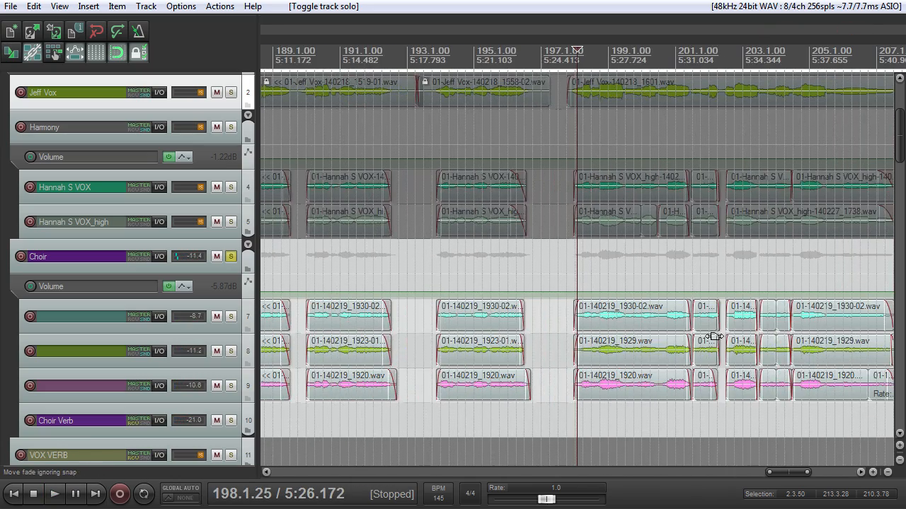
scroll(728, 345, "down", 5)
left_click(613, 62)
scroll(617, 83, "up", 3)
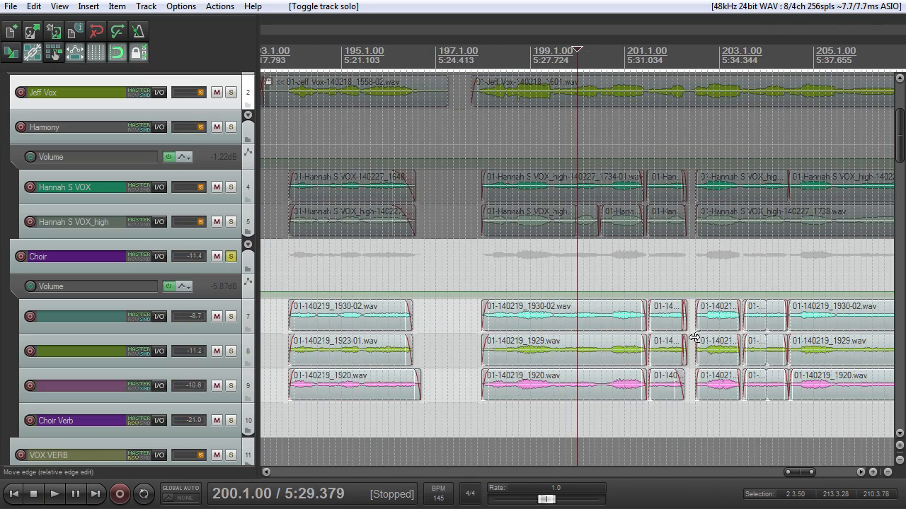
Step: Turn off the solo on the Choir folder and start full-mix playback in bar 197, just before the last lead vocal item
left_click(232, 257)
scroll(538, 103, "down", 4)
left_click(536, 100)
key("space")
scroll(623, 191, "up", 3)
scroll(635, 203, "down", 3)
scroll(647, 218, "up", 4)
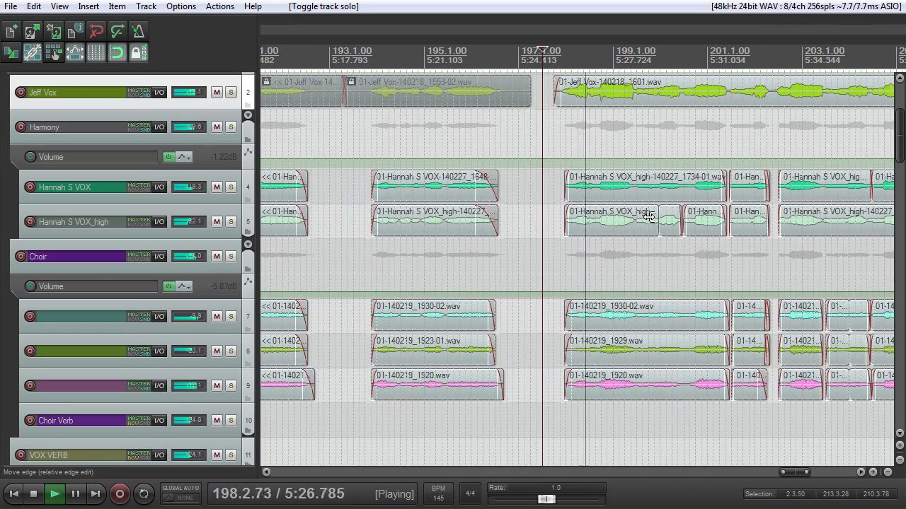
Step: Follow the full-mix playback through the lead, harmony and choir items to the end of the last ones and stop it
scroll(652, 225, "down", 3)
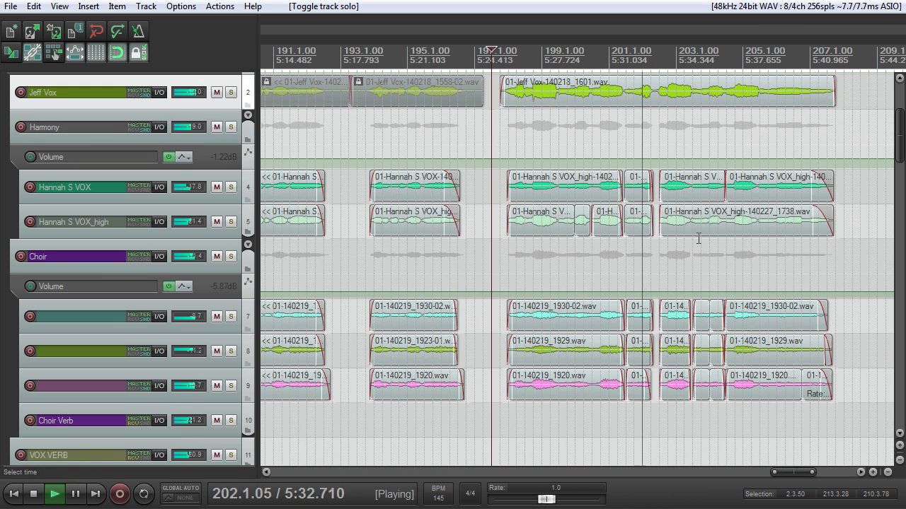
scroll(697, 238, "up", 3)
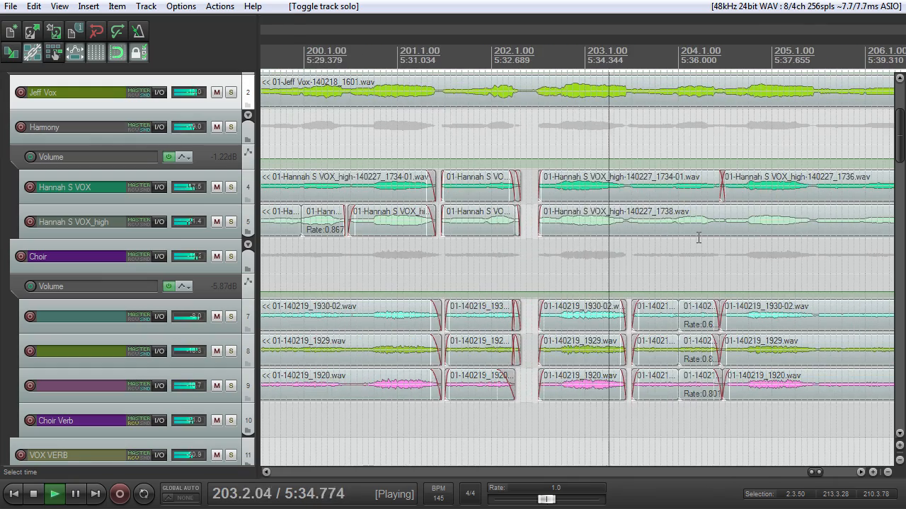
scroll(697, 238, "up", 3)
scroll(697, 242, "down", 3)
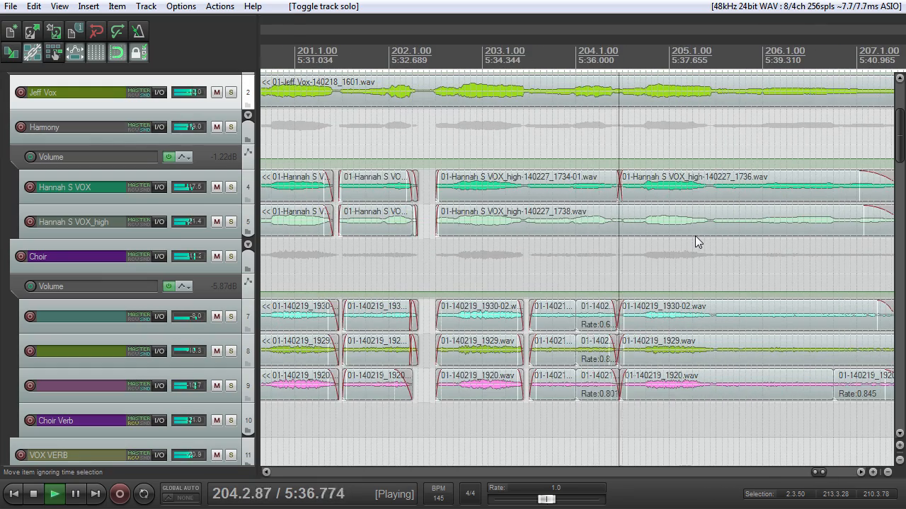
scroll(696, 242, "down", 4)
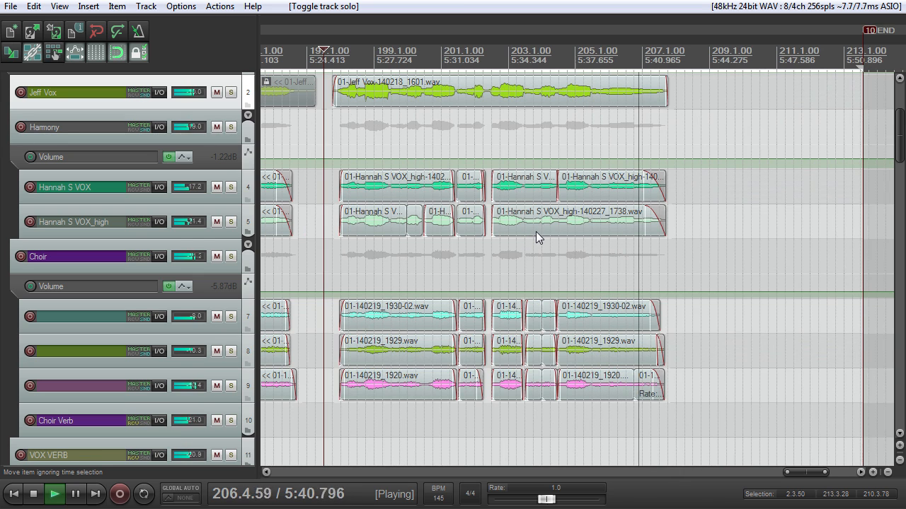
key("space")
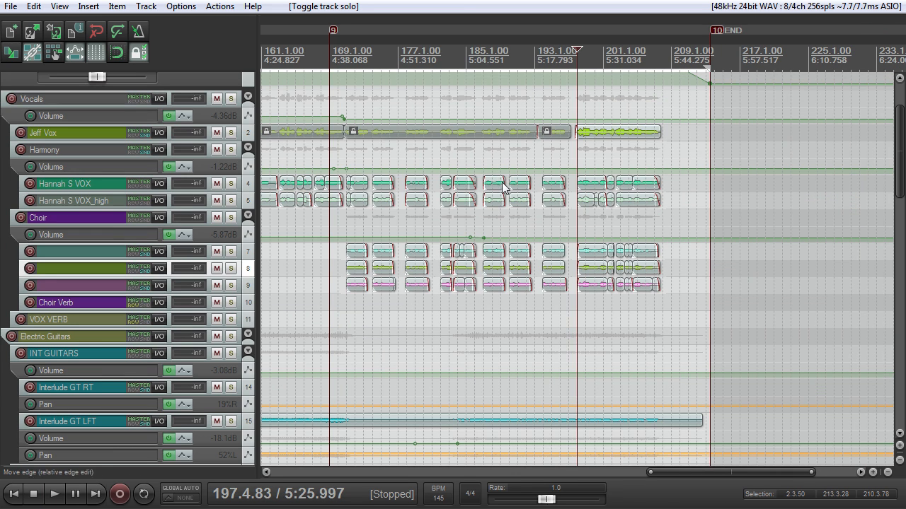